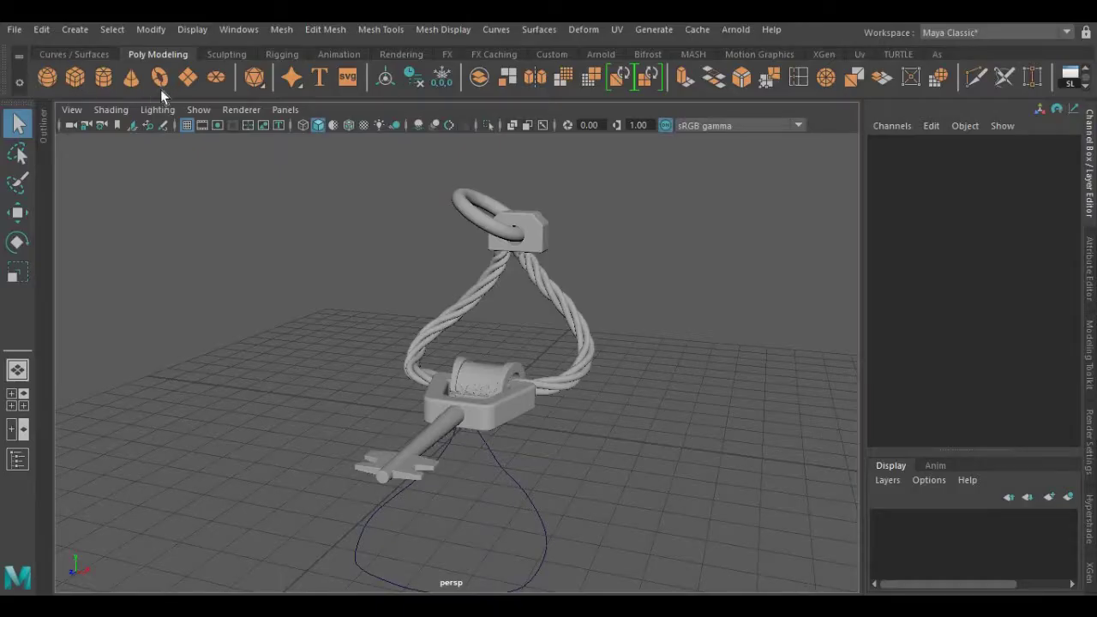
- Create a polygon torus and position it around the rope's side strand at about X -1.144, Y 3.114, Z -3.836
{"action": "left_click", "coordinate": [159, 77]}
{"action": "key", "text": "w"}
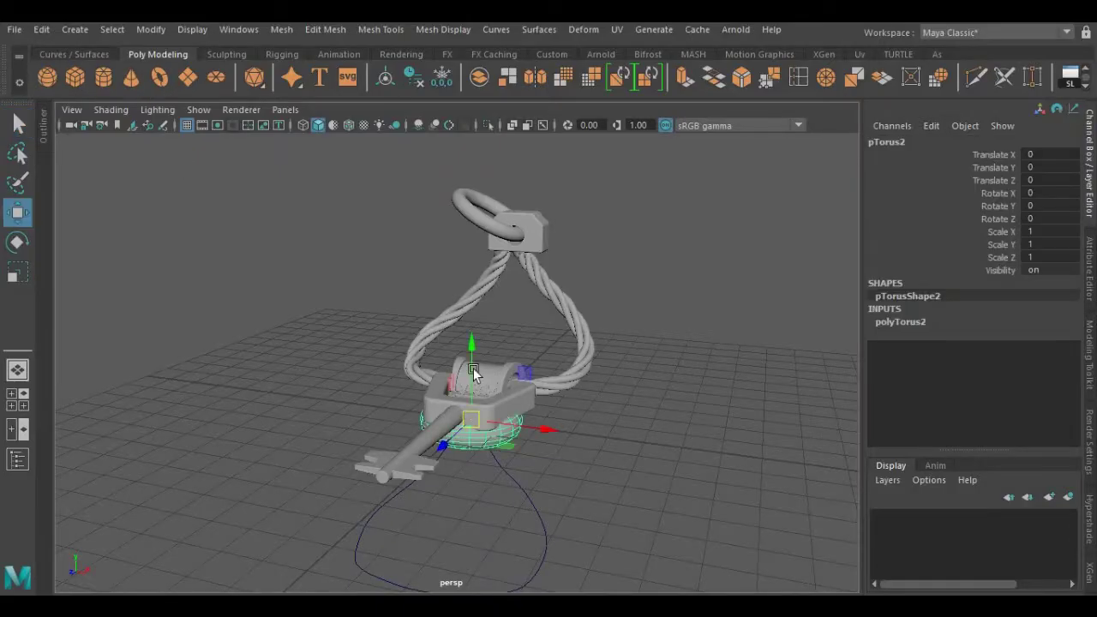
{"action": "left_click_drag", "start_coordinate": [479, 365], "coordinate": [394, 278]}
{"action": "scroll", "coordinate": [395, 278], "scroll_direction": "up", "scroll_amount": 3}
{"action": "left_click_drag", "start_coordinate": [395, 288], "coordinate": [587, 249]}
{"action": "left_click_drag", "start_coordinate": [446, 295], "coordinate": [575, 306], "text": "alt"}
{"action": "middle_click_drag", "start_coordinate": [575, 306], "coordinate": [593, 356], "text": "alt"}
{"action": "left_click_drag", "start_coordinate": [503, 182], "coordinate": [503, 211]}
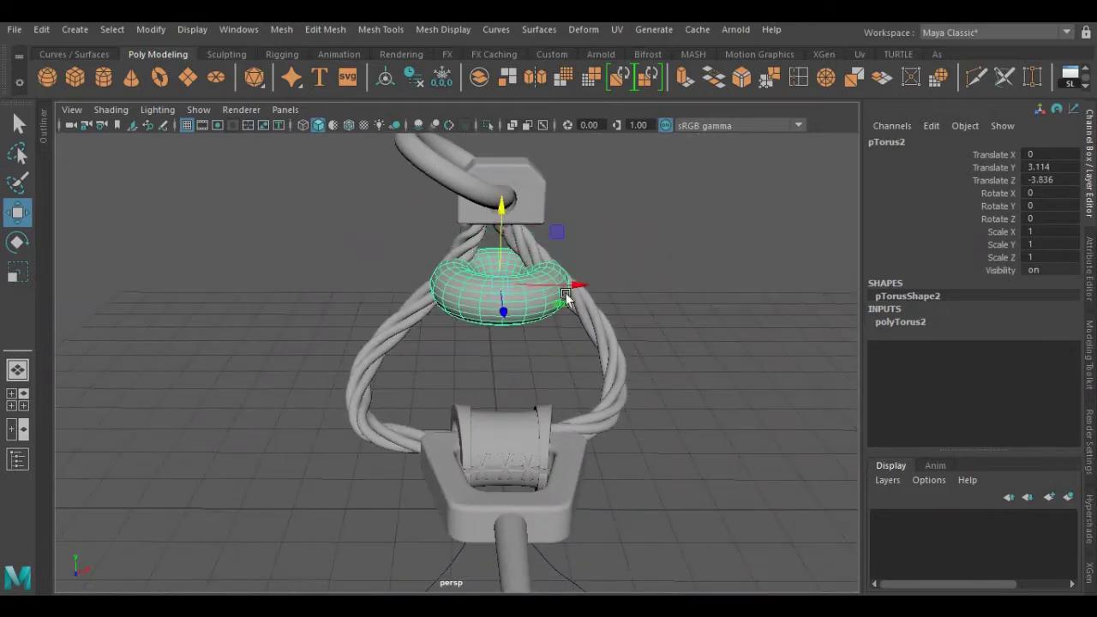
{"action": "left_click_drag", "start_coordinate": [574, 288], "coordinate": [534, 368]}
- Set the torus to 50 axis and 35 height subdivisions and scale it uniformly to fit the rope
{"action": "left_click", "coordinate": [900, 322]}
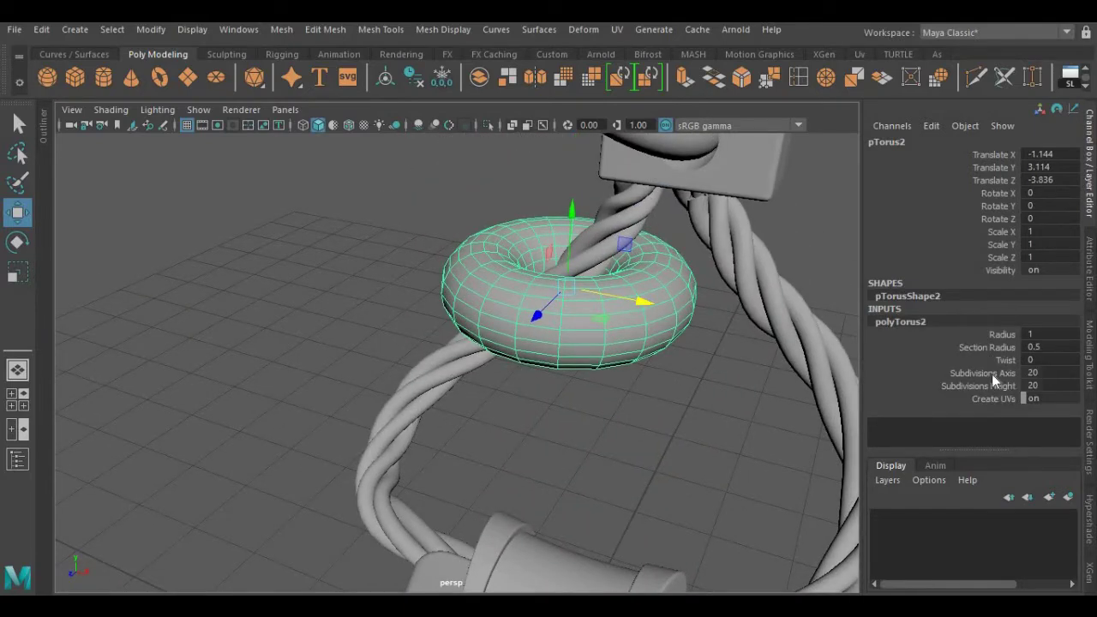
{"action": "left_click", "coordinate": [993, 376]}
{"action": "mouse_move", "coordinate": [685, 384]}
{"action": "middle_mouse_down"}
{"action": "mouse_move", "coordinate": [763, 386]}
{"action": "mouse_move", "coordinate": [698, 385]}
{"action": "middle_mouse_up"}
{"action": "left_click", "coordinate": [969, 387]}
{"action": "left_click_drag", "start_coordinate": [698, 385], "coordinate": [656, 370], "text": "alt"}
{"action": "key", "text": "r"}
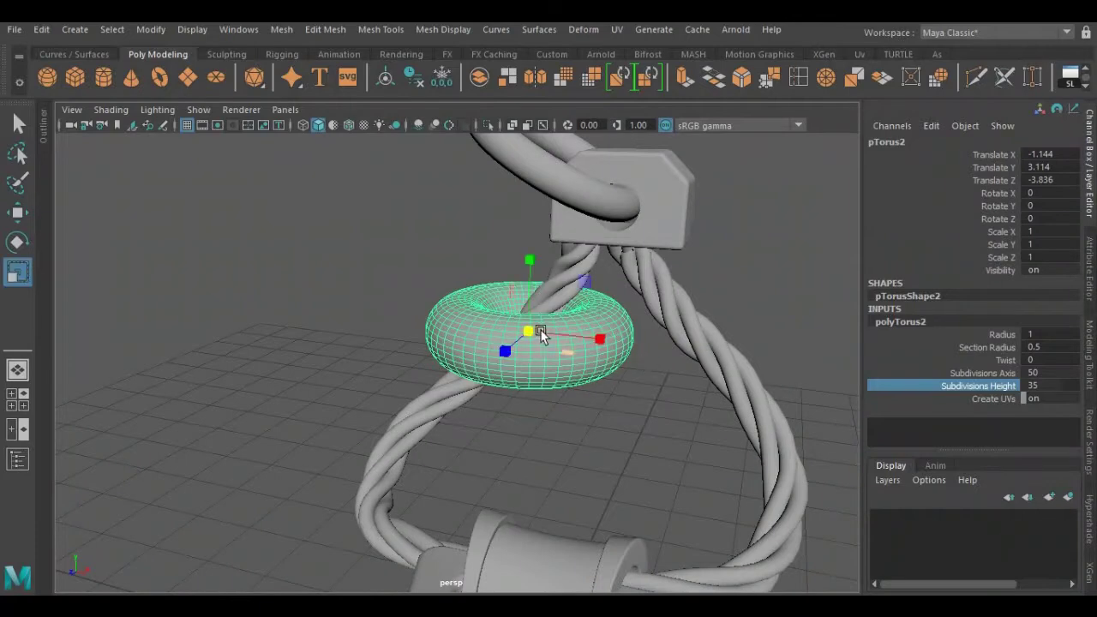
{"action": "mouse_move", "coordinate": [540, 332]}
{"action": "left_mouse_down"}
{"action": "mouse_move", "coordinate": [515, 334]}
{"action": "mouse_move", "coordinate": [543, 362]}
{"action": "mouse_move", "coordinate": [632, 388]}
{"action": "mouse_move", "coordinate": [600, 369]}
{"action": "left_mouse_up"}
{"action": "key", "text": "w"}
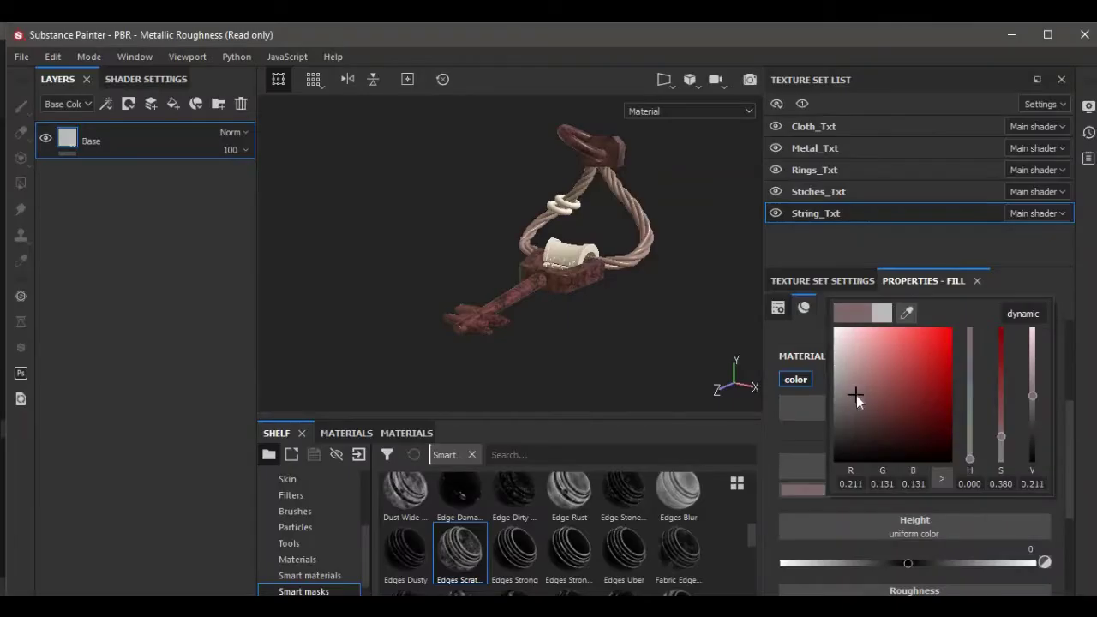
- In Substance Painter, set the String_Txt Base fill to a dark reddish brown with RGB 0.175, 0.089, 0.089
{"action": "mouse_move", "coordinate": [857, 395]}
{"action": "left_mouse_down"}
{"action": "mouse_move", "coordinate": [869, 425]}
{"action": "mouse_move", "coordinate": [859, 420]}
{"action": "left_mouse_up"}
{"action": "left_click_drag", "start_coordinate": [1035, 411], "coordinate": [1036, 399]}
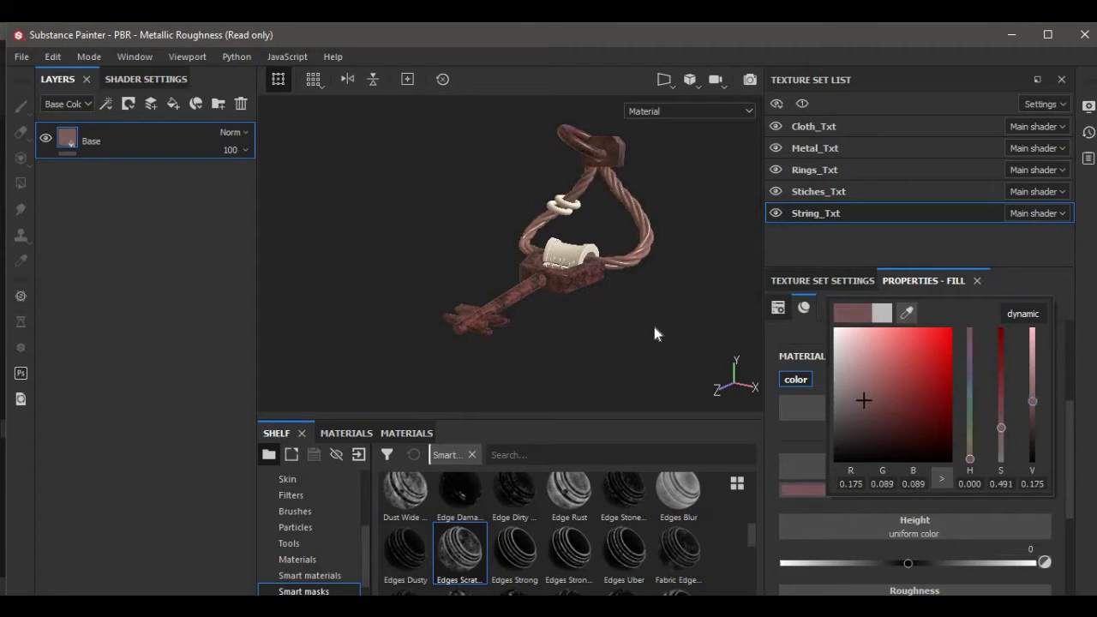
{"action": "scroll", "coordinate": [652, 322], "scroll_direction": "up", "scroll_amount": 5}
{"action": "left_click_drag", "start_coordinate": [652, 322], "coordinate": [591, 299], "text": "alt"}
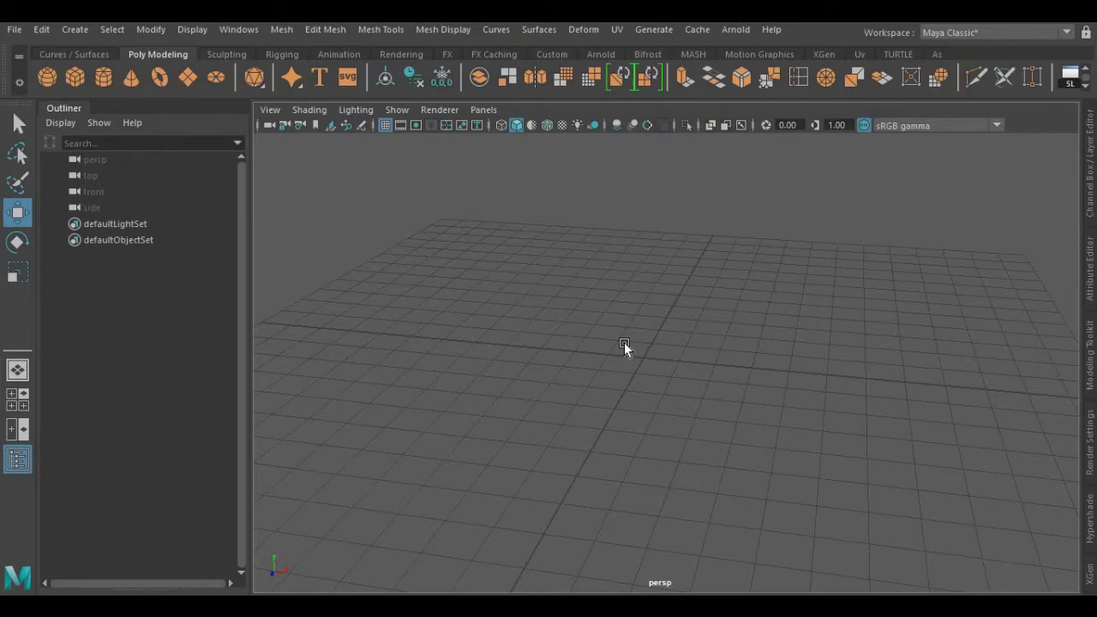
- In Maya, create a polygon cube at the origin, enlarge it, flatten its height and raise it slightly
{"action": "left_click", "coordinate": [75, 77]}
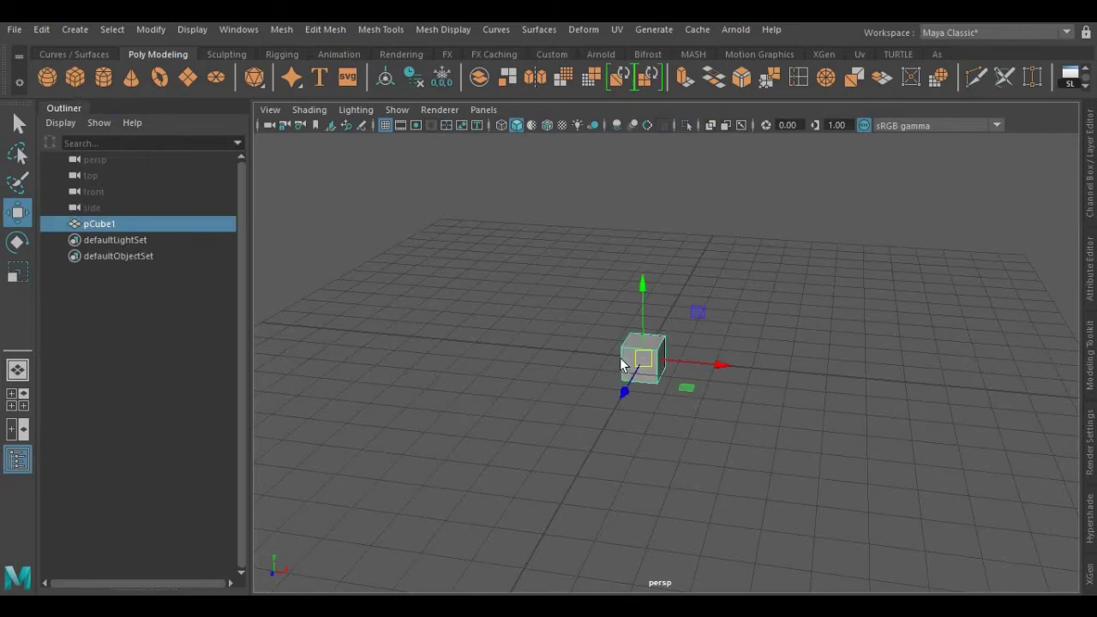
{"action": "key", "text": "r"}
{"action": "left_click_drag", "start_coordinate": [643, 360], "coordinate": [655, 356]}
{"action": "left_click_drag", "start_coordinate": [643, 290], "coordinate": [655, 363]}
{"action": "key", "text": "w"}
{"action": "left_click_drag", "start_coordinate": [641, 284], "coordinate": [639, 278]}
{"action": "left_click_drag", "start_coordinate": [688, 326], "coordinate": [631, 310], "text": "alt"}
{"action": "left_click_drag", "start_coordinate": [645, 266], "coordinate": [664, 313]}
- In the top view, widen the block's rear vertices and narrow its front vertices to form a trapezoid
{"action": "key", "text": "space"}
{"action": "left_click_drag", "start_coordinate": [580, 312], "coordinate": [494, 313]}
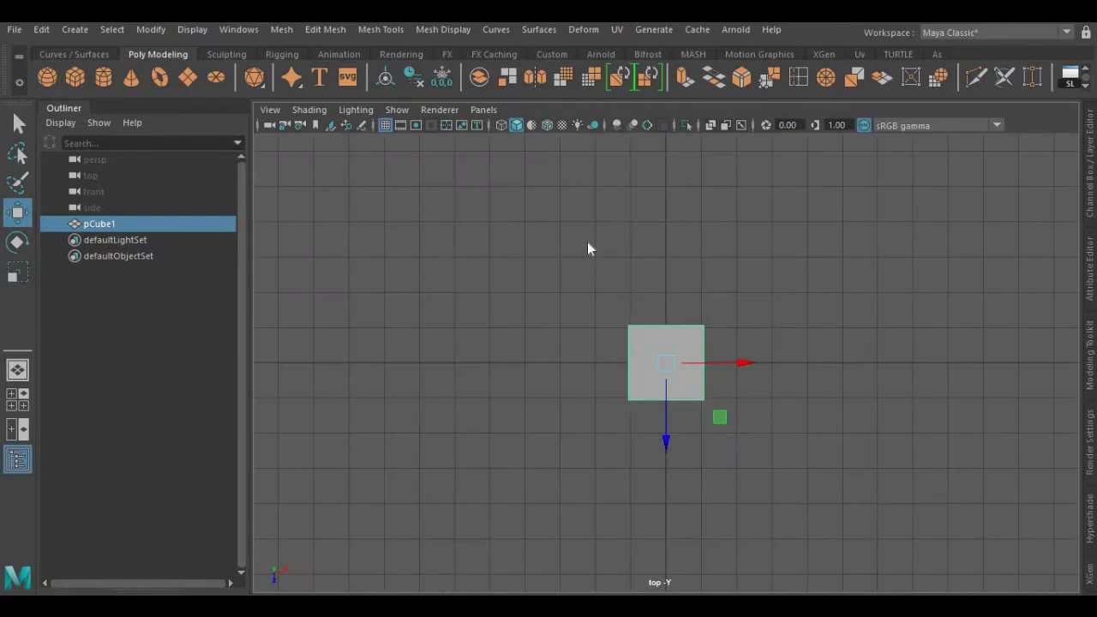
{"action": "right_click_drag", "start_coordinate": [587, 249], "coordinate": [523, 174]}
{"action": "left_click_drag", "start_coordinate": [588, 228], "coordinate": [566, 387]}
{"action": "key", "text": "r"}
{"action": "left_click_drag", "start_coordinate": [734, 400], "coordinate": [717, 403]}
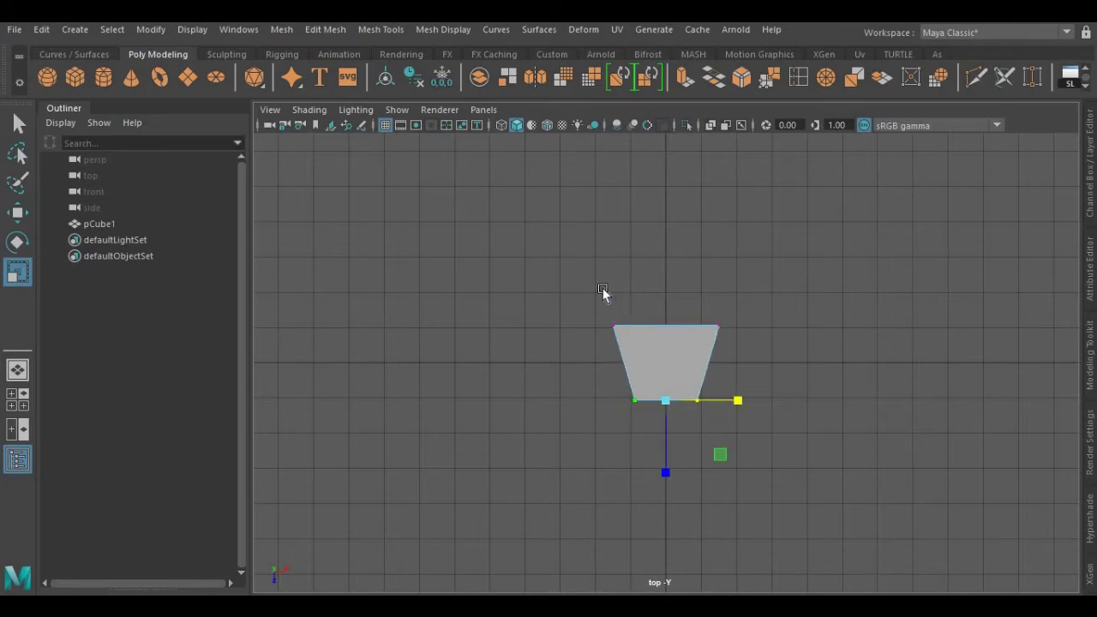
- Scale all vertices of the trapezoid slightly outward in depth and width, and return to object mode
{"action": "left_click_drag", "start_coordinate": [603, 292], "coordinate": [760, 458]}
{"action": "left_click_drag", "start_coordinate": [667, 440], "coordinate": [668, 454]}
{"action": "left_click_drag", "start_coordinate": [741, 366], "coordinate": [747, 367]}
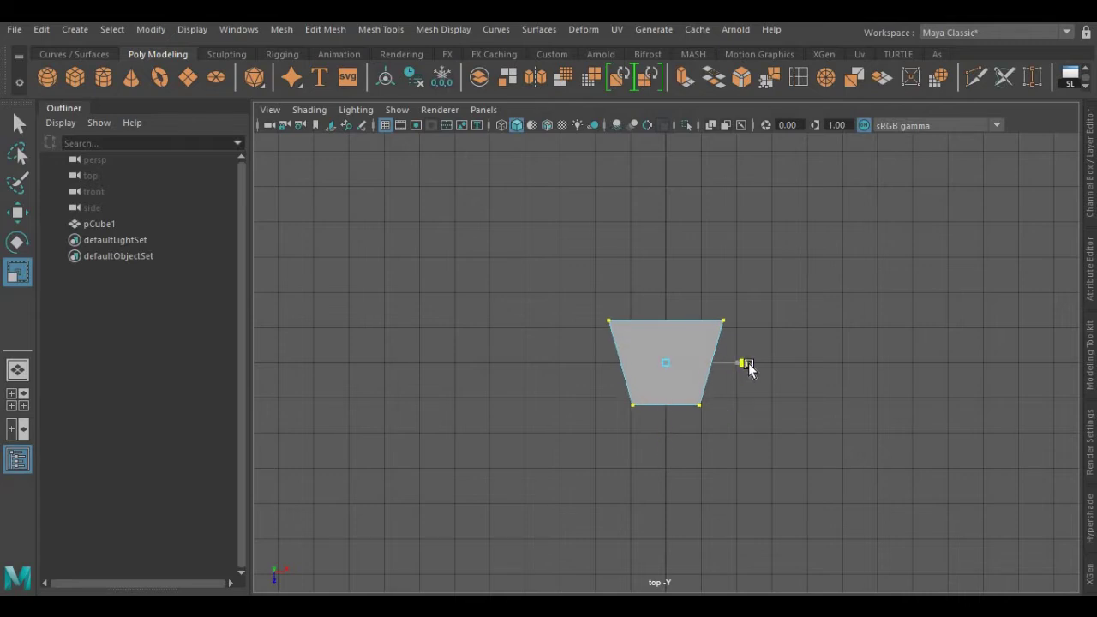
{"action": "right_click_drag", "start_coordinate": [758, 162], "coordinate": [791, 132]}
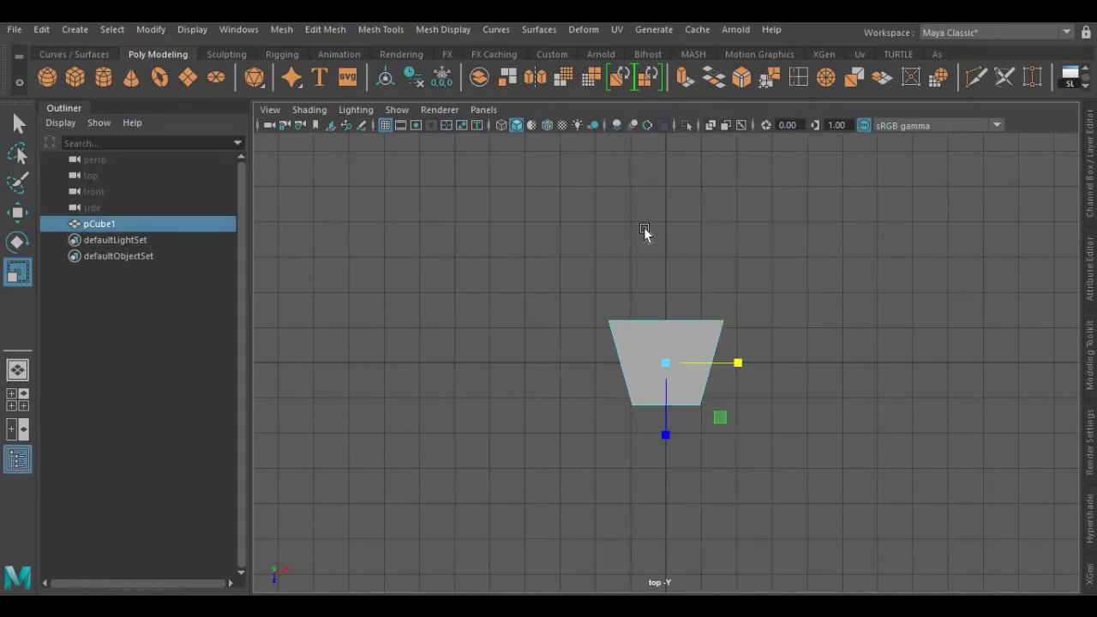
- Extrude the block's top and bottom faces inward as insets and delete the inner faces to open a hole
{"action": "key", "text": "space"}
{"action": "left_click_drag", "start_coordinate": [639, 200], "coordinate": [644, 185]}
{"action": "right_click_drag", "start_coordinate": [679, 183], "coordinate": [678, 236]}
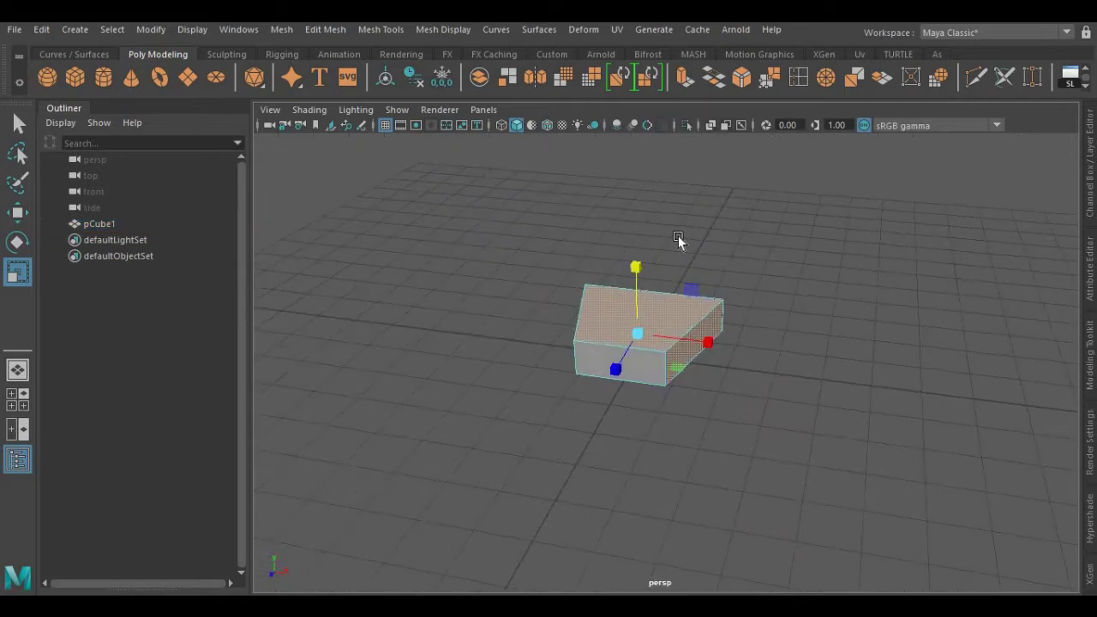
{"action": "left_click", "coordinate": [650, 305]}
{"action": "left_click_drag", "start_coordinate": [792, 370], "coordinate": [638, 357], "text": "alt"}
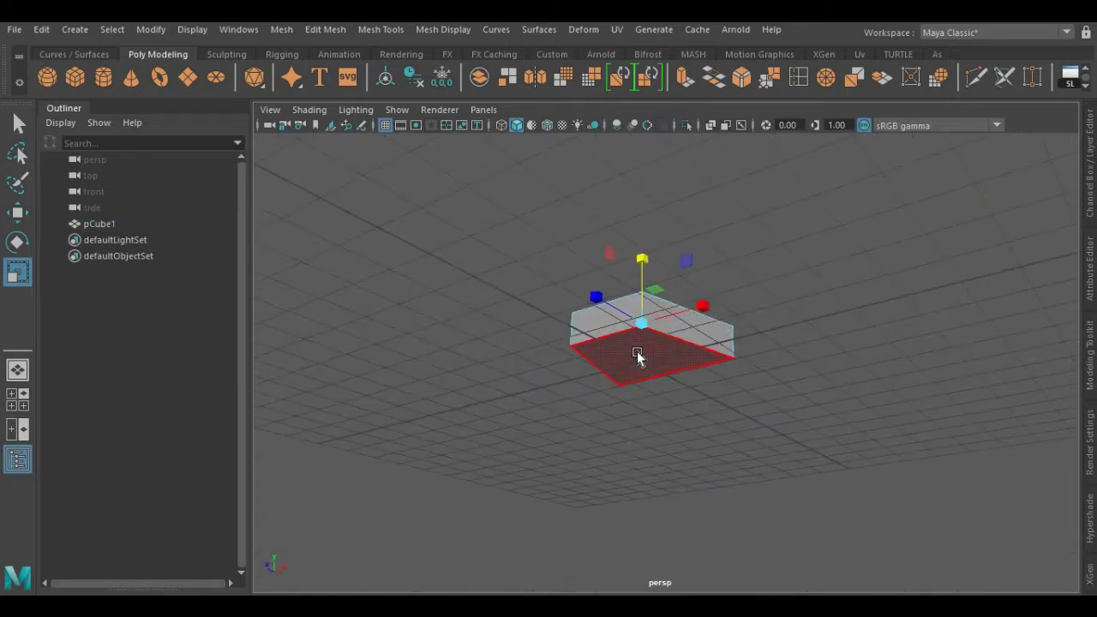
{"action": "left_click", "coordinate": [639, 356]}
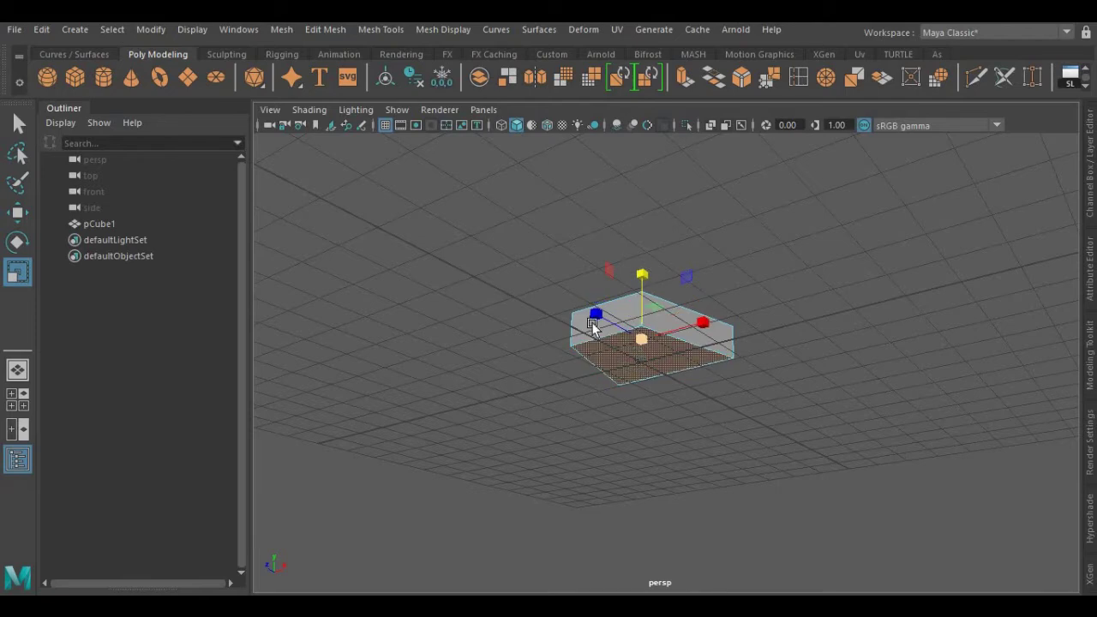
{"action": "left_click_drag", "start_coordinate": [539, 253], "coordinate": [527, 342], "text": "alt"}
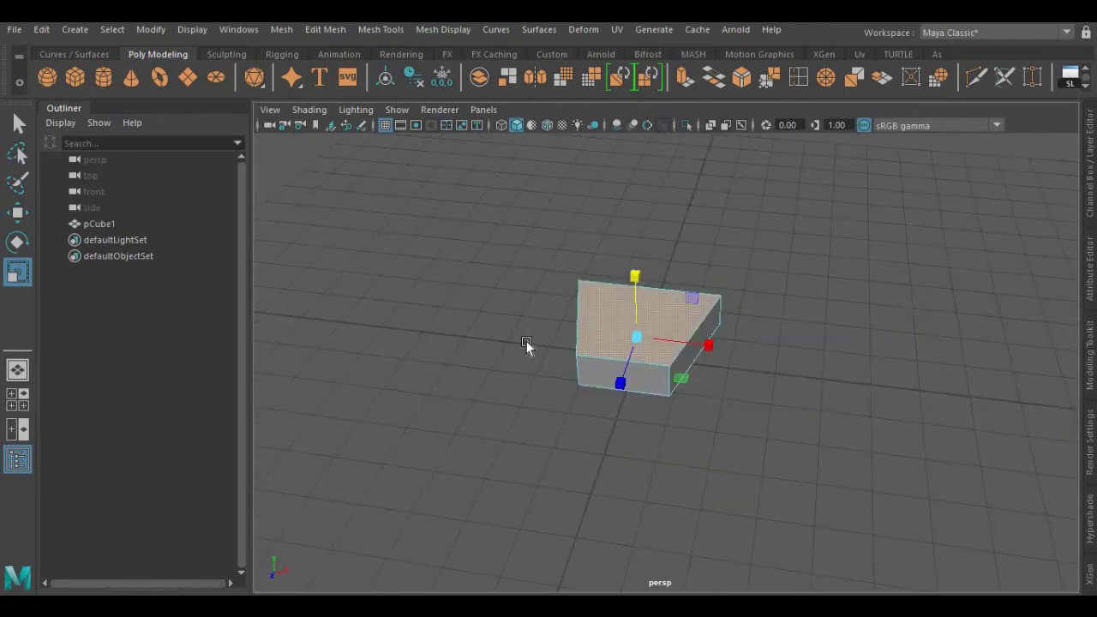
{"action": "key", "text": "ctrl+e"}
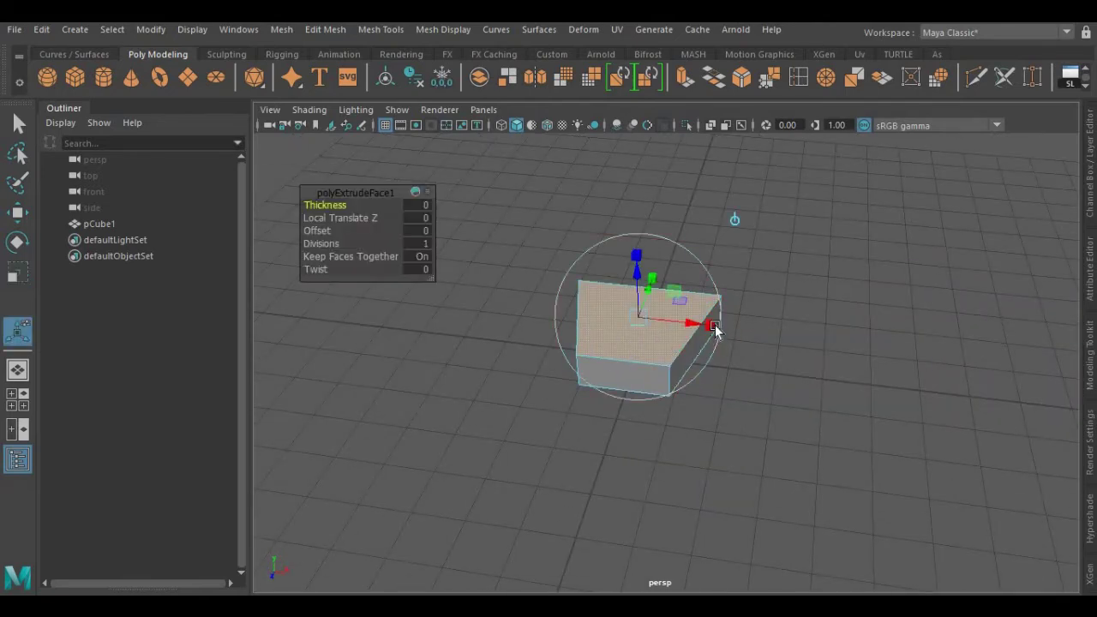
{"action": "left_click_drag", "start_coordinate": [639, 319], "coordinate": [643, 321]}
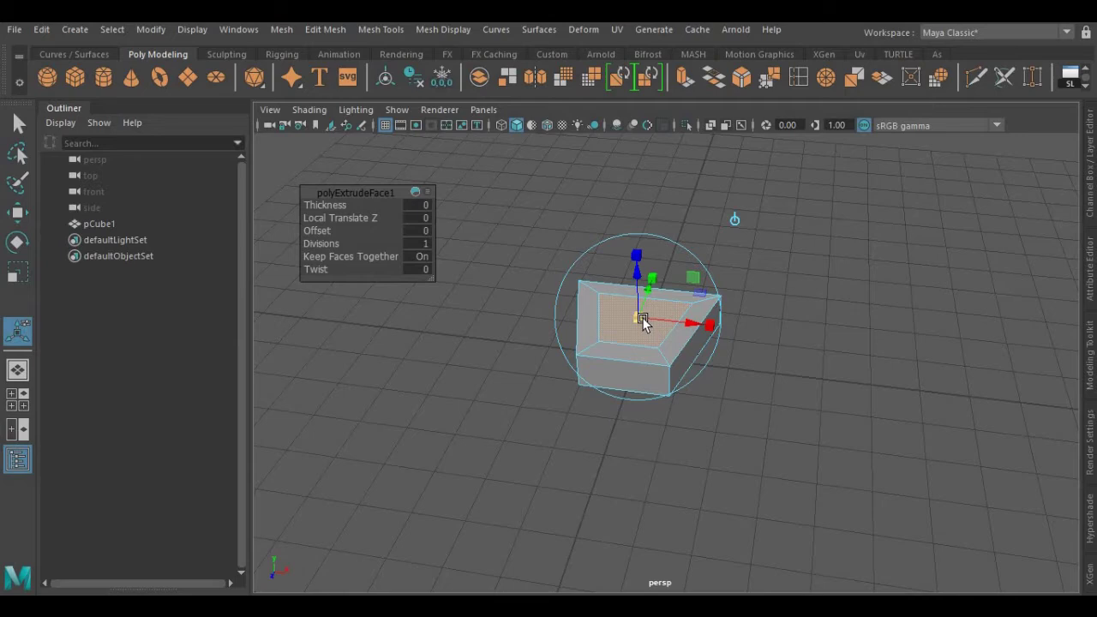
{"action": "key", "text": "Delete"}
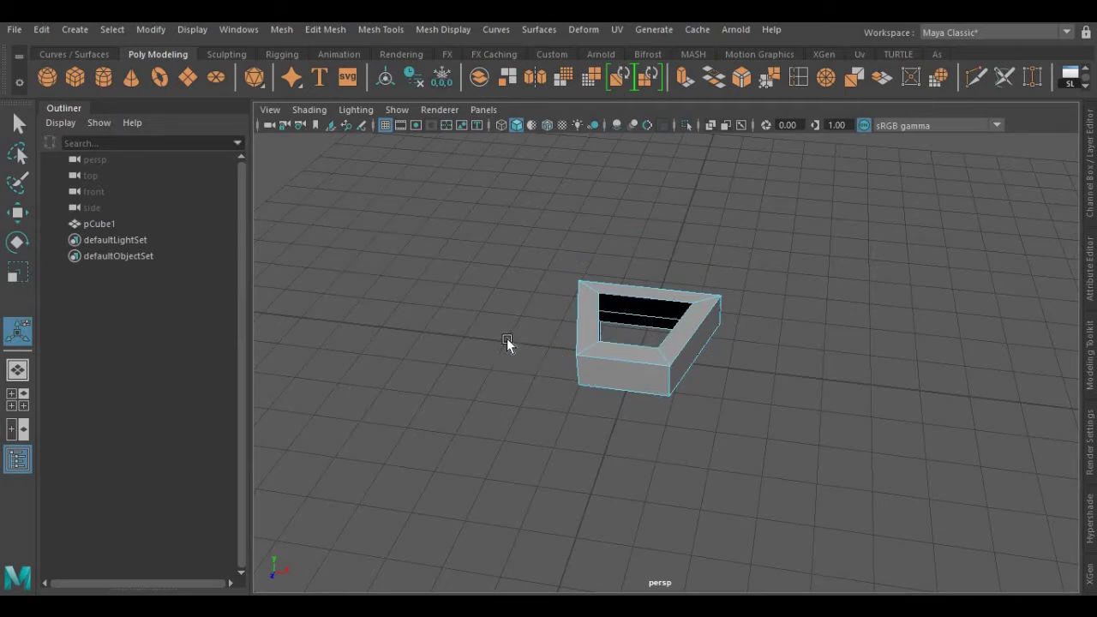
- Bridge the hole's upper and lower edges along the frame's wide side to form the first inner wall
{"action": "mouse_move", "coordinate": [485, 357]}
{"action": "left_mouse_down", "text": "alt"}
{"action": "mouse_move", "coordinate": [446, 365]}
{"action": "mouse_move", "coordinate": [449, 388]}
{"action": "mouse_move", "coordinate": [424, 301]}
{"action": "mouse_move", "coordinate": [453, 292]}
{"action": "mouse_move", "coordinate": [444, 304]}
{"action": "mouse_move", "coordinate": [417, 277]}
{"action": "mouse_move", "coordinate": [591, 286]}
{"action": "mouse_move", "coordinate": [436, 294]}
{"action": "mouse_move", "coordinate": [489, 339]}
{"action": "mouse_move", "coordinate": [493, 372]}
{"action": "left_mouse_up", "text": "alt"}
{"action": "right_click_drag", "start_coordinate": [493, 240], "coordinate": [493, 109]}
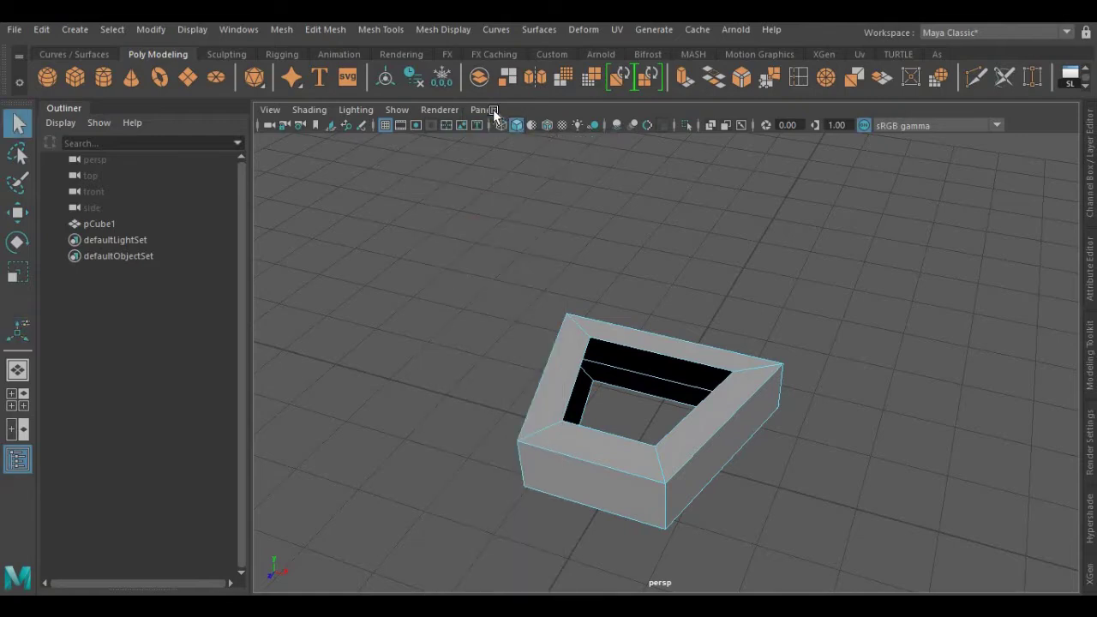
{"action": "left_click", "coordinate": [613, 385]}
{"action": "right_click_drag", "start_coordinate": [448, 207], "coordinate": [440, 397], "text": "shift"}
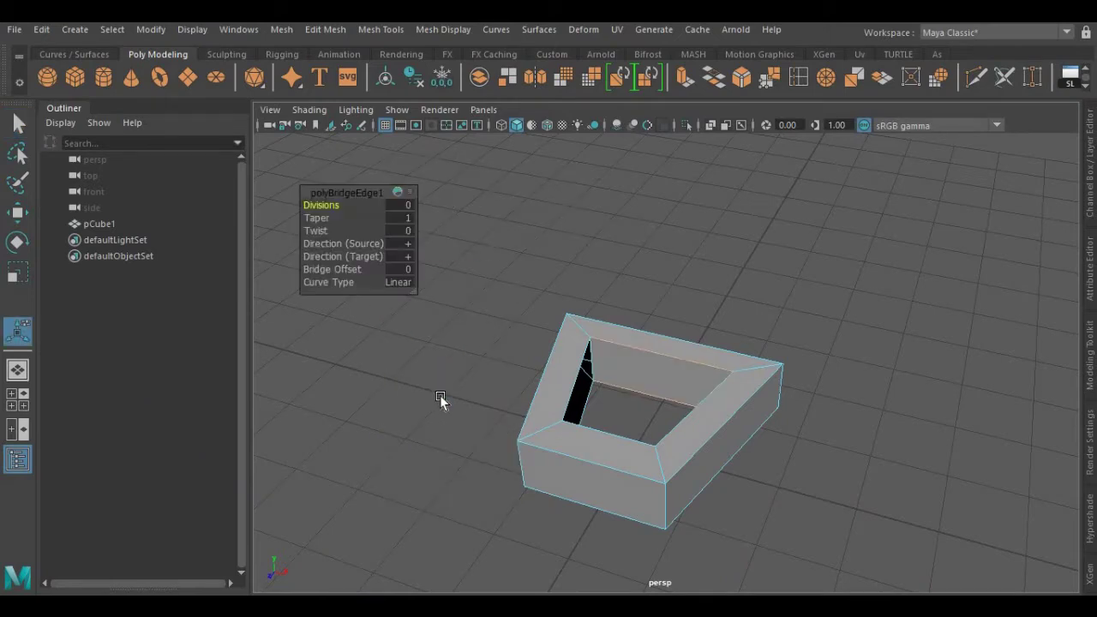
- Bridge the hole's upper and lower edges along one slanted side to form the second inner wall
{"action": "scroll", "coordinate": [796, 315], "scroll_direction": "up", "scroll_amount": 2}
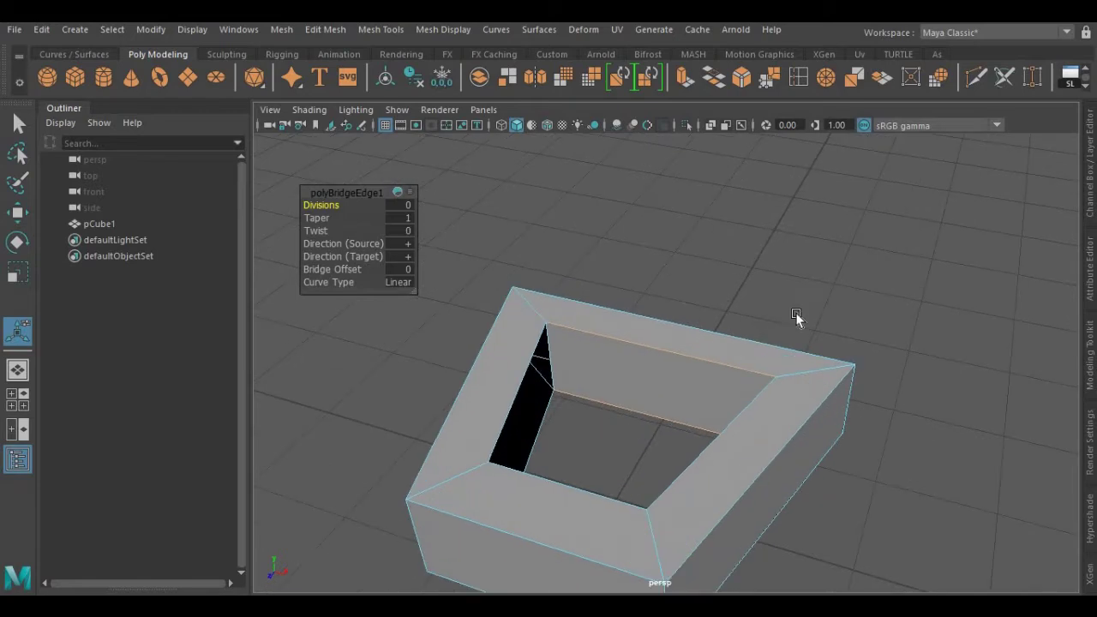
{"action": "left_click_drag", "start_coordinate": [796, 315], "coordinate": [691, 290], "text": "alt"}
{"action": "middle_click_drag", "start_coordinate": [740, 224], "coordinate": [759, 247], "text": "alt"}
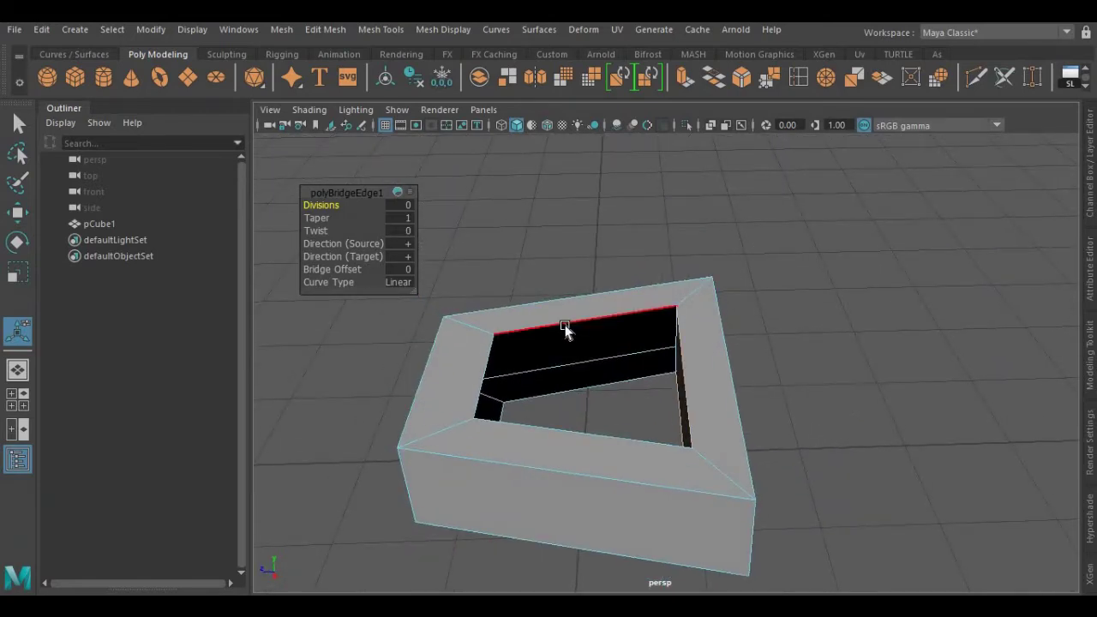
{"action": "scroll", "coordinate": [463, 277], "scroll_direction": "down", "scroll_amount": 2}
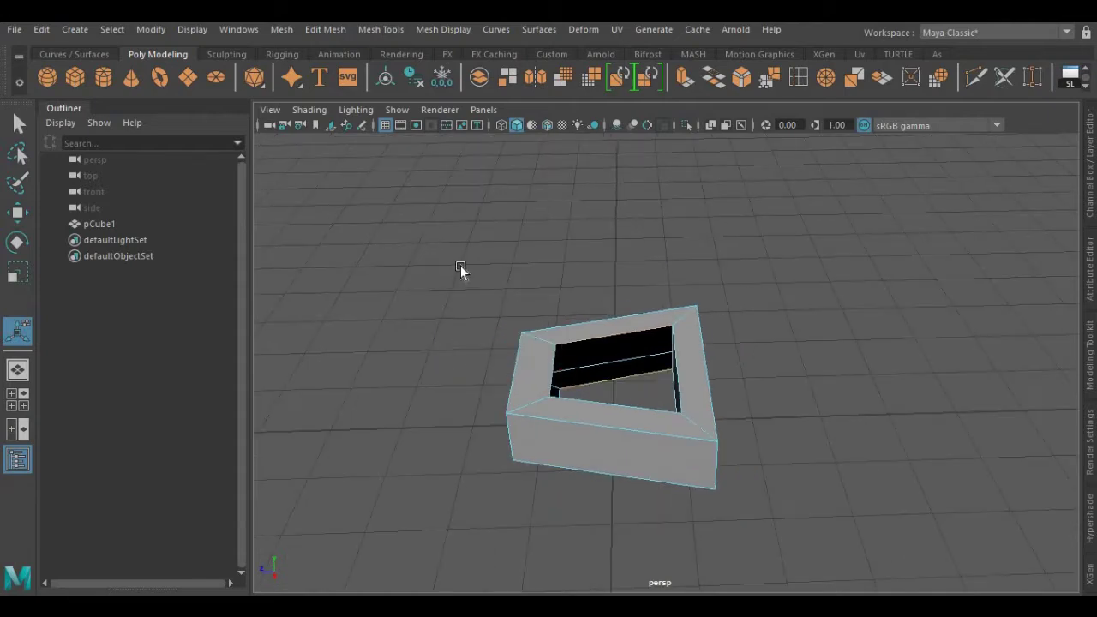
{"action": "right_click_drag", "start_coordinate": [456, 245], "coordinate": [448, 420], "text": "shift"}
- Bridge the hole's edges along the narrow side and the remaining slanted side to close the inner walls
{"action": "left_click_drag", "start_coordinate": [565, 376], "coordinate": [656, 286], "text": "alt"}
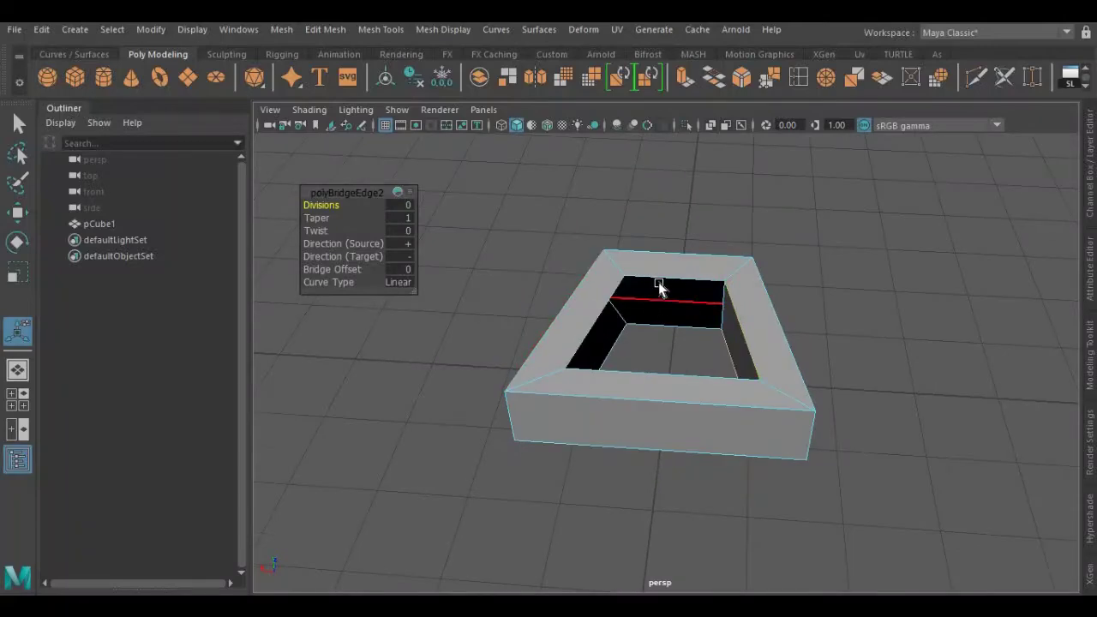
{"action": "left_click", "coordinate": [664, 327], "text": "shift"}
{"action": "right_click_drag", "start_coordinate": [501, 206], "coordinate": [484, 394], "text": "shift"}
{"action": "left_click_drag", "start_coordinate": [573, 301], "coordinate": [645, 314], "text": "alt"}
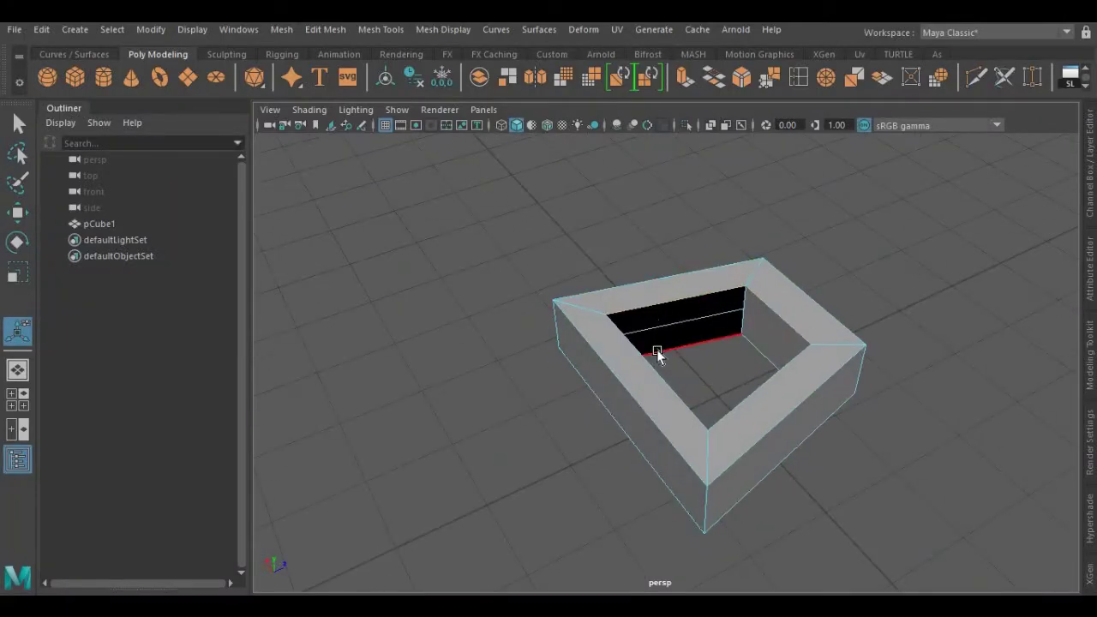
{"action": "left_click", "coordinate": [657, 349], "text": "shift"}
{"action": "right_click_drag", "start_coordinate": [468, 243], "coordinate": [433, 432], "text": "shift"}
- Bevel the edge loops at all four corners of the frame with a fraction of 0.5 and 9 segments
{"action": "left_click_drag", "start_coordinate": [363, 371], "coordinate": [446, 341], "text": "alt"}
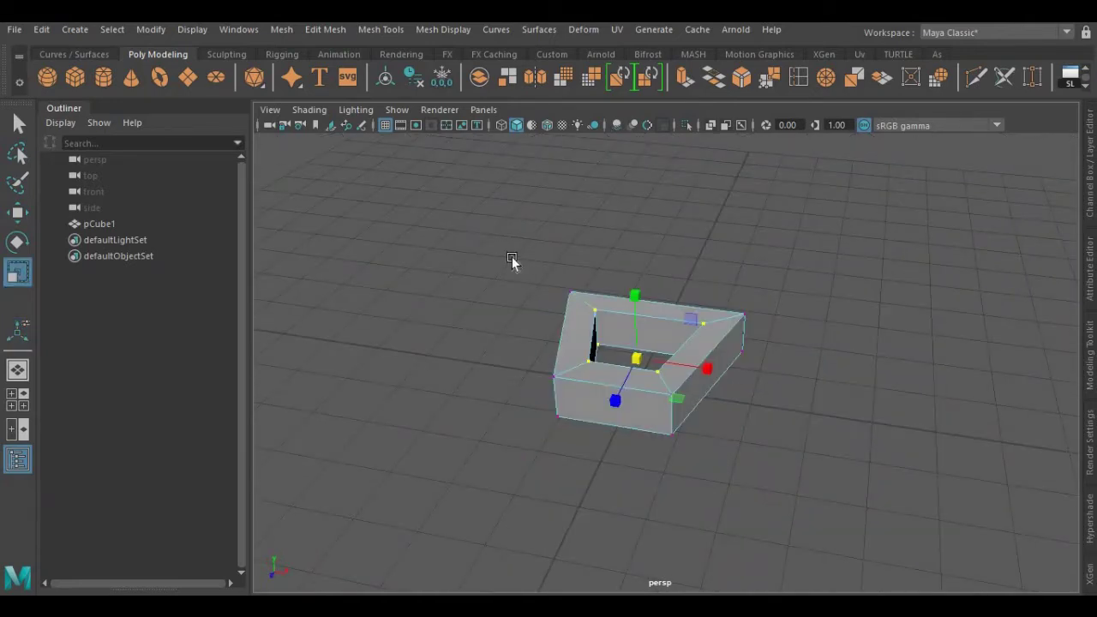
{"action": "right_click_drag", "start_coordinate": [510, 161], "coordinate": [509, 118]}
{"action": "scroll", "coordinate": [571, 290], "scroll_direction": "up", "scroll_amount": 2}
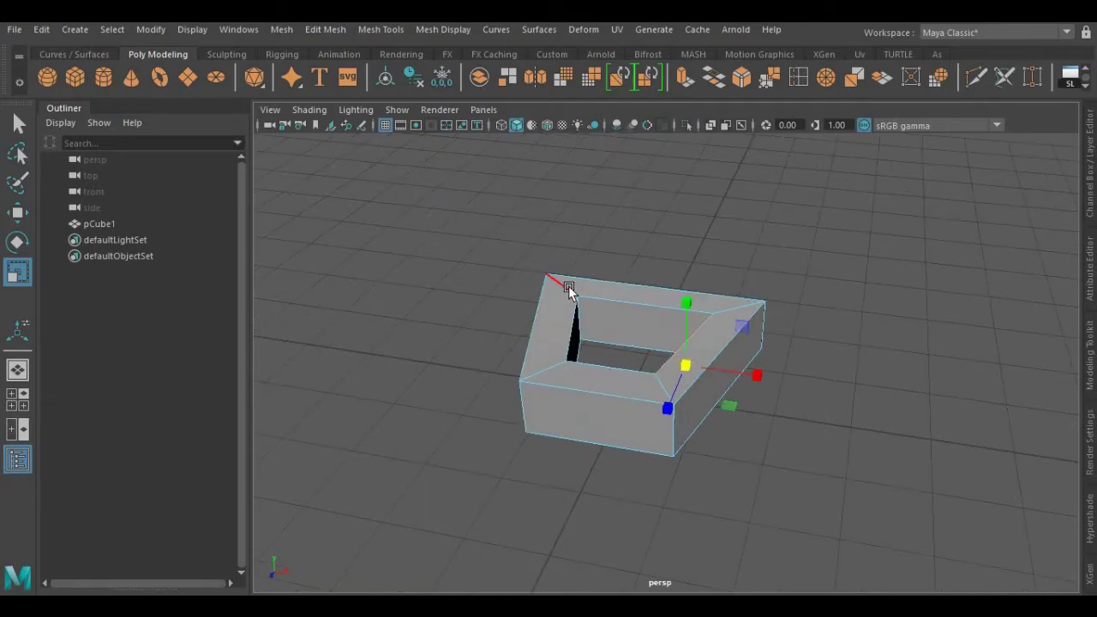
{"action": "left_click", "coordinate": [570, 290]}
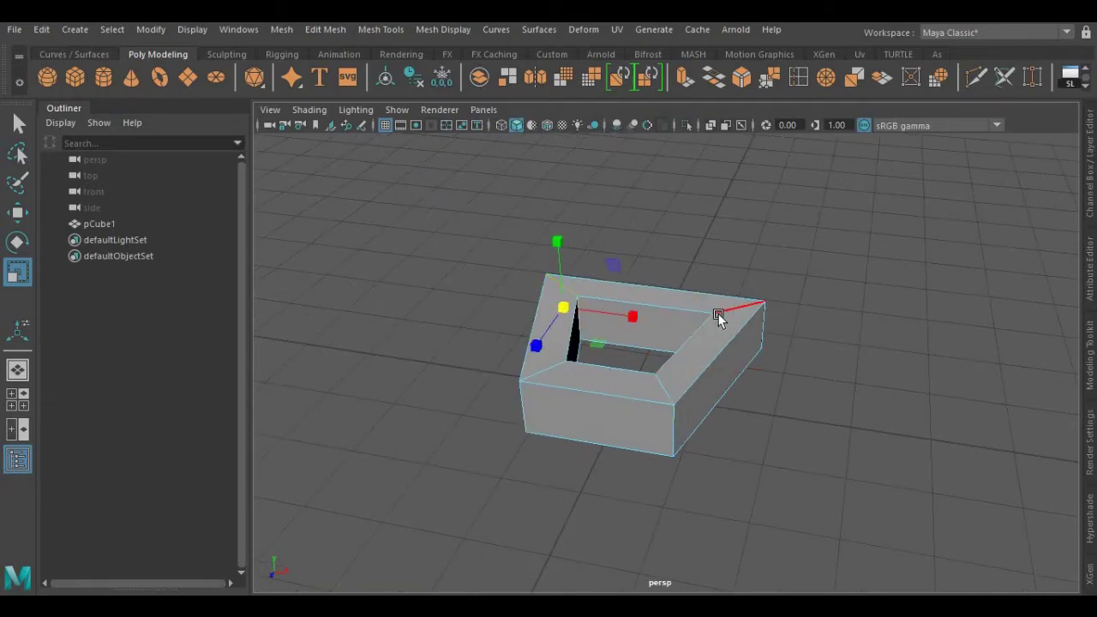
{"action": "left_click", "coordinate": [719, 318], "text": "shift"}
{"action": "left_click", "coordinate": [665, 390], "text": "shift"}
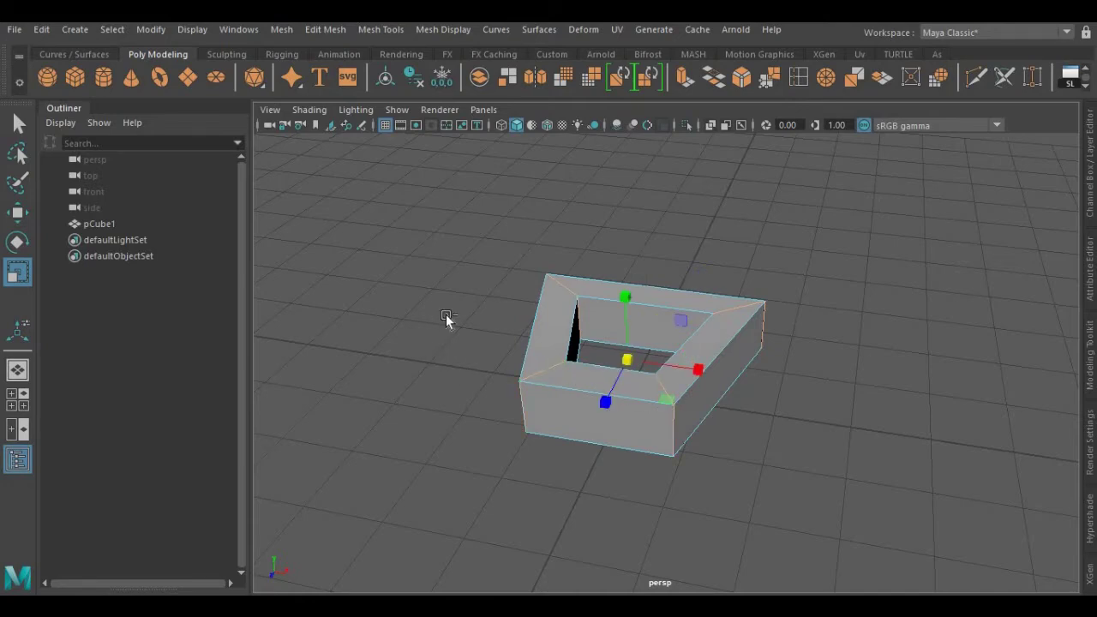
{"action": "key", "text": "ctrl+b"}
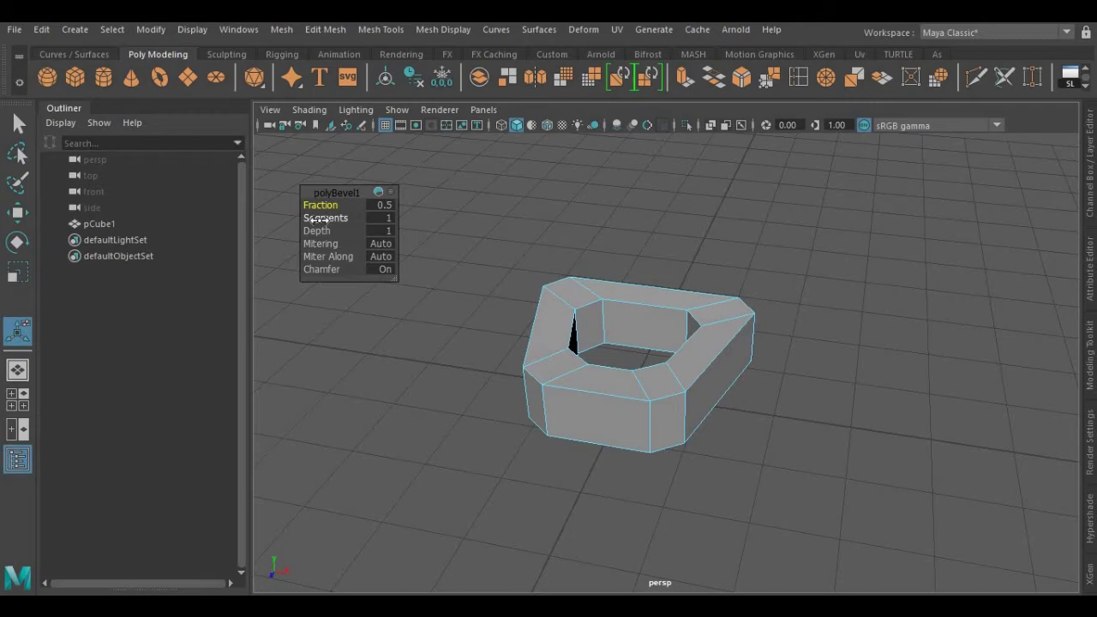
{"action": "left_click_drag", "start_coordinate": [334, 220], "coordinate": [406, 227]}
{"action": "left_click_drag", "start_coordinate": [342, 210], "coordinate": [334, 206]}
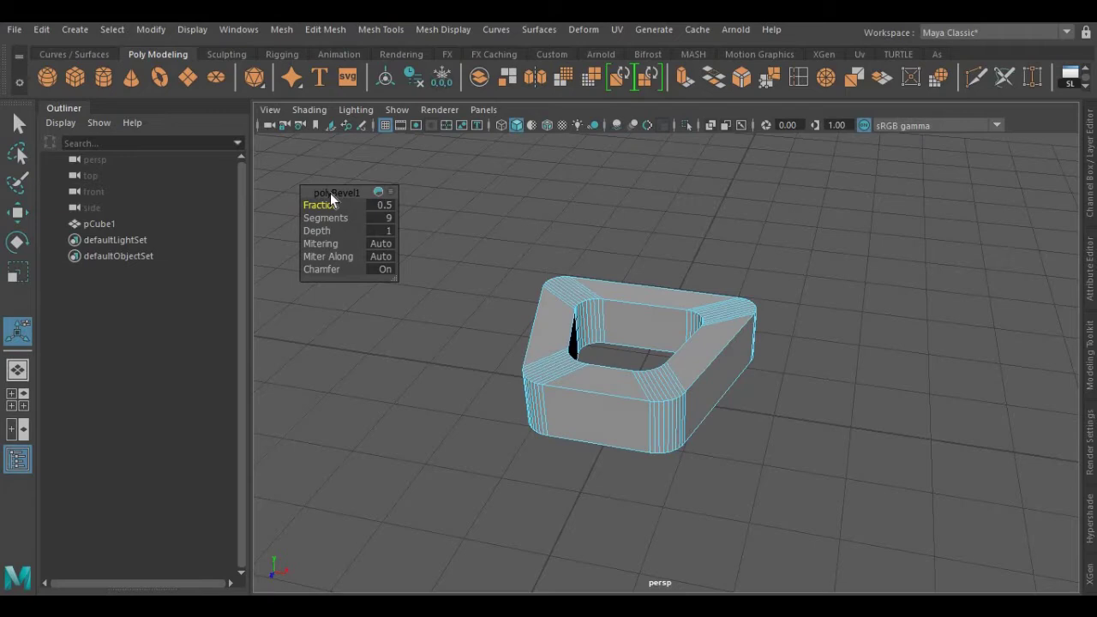
- Bevel the frame's outer and inner rim edge loops, upper and lower, with a fraction of 2 and 9 segments
{"action": "scroll", "coordinate": [606, 371], "scroll_direction": "up", "scroll_amount": 2}
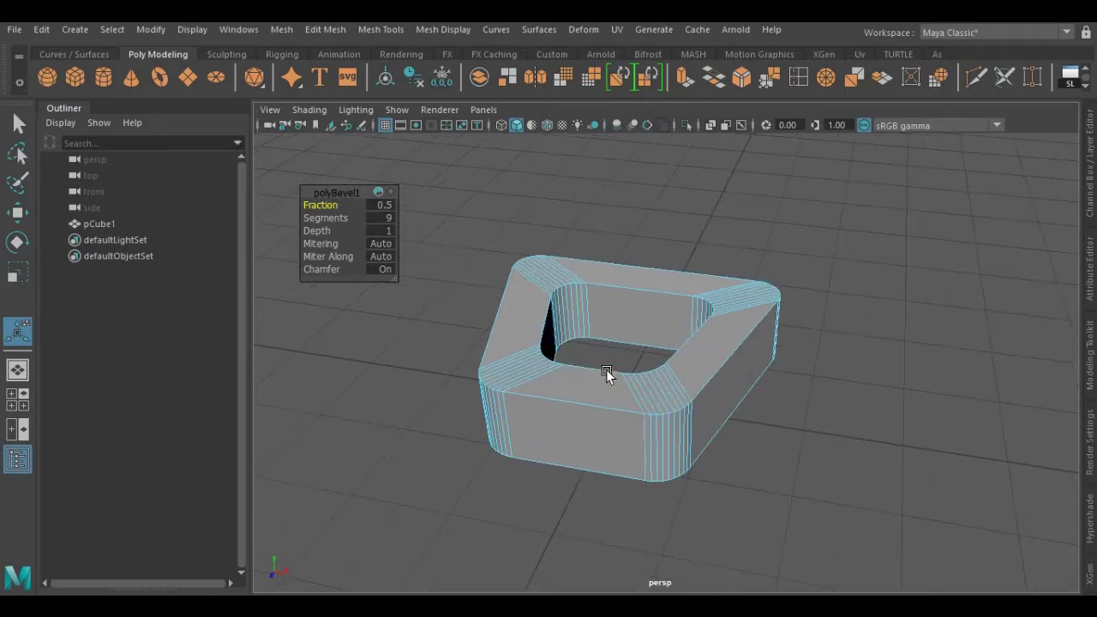
{"action": "left_click_drag", "start_coordinate": [606, 370], "coordinate": [581, 366], "text": "alt"}
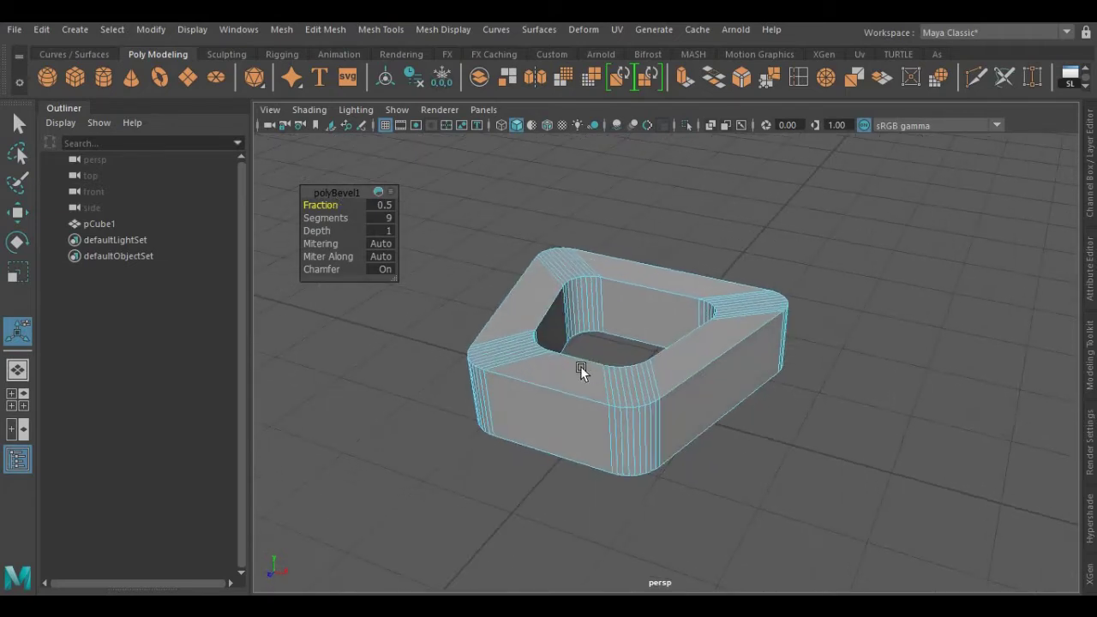
{"action": "left_click", "coordinate": [580, 366]}
{"action": "double_click", "coordinate": [570, 393]}
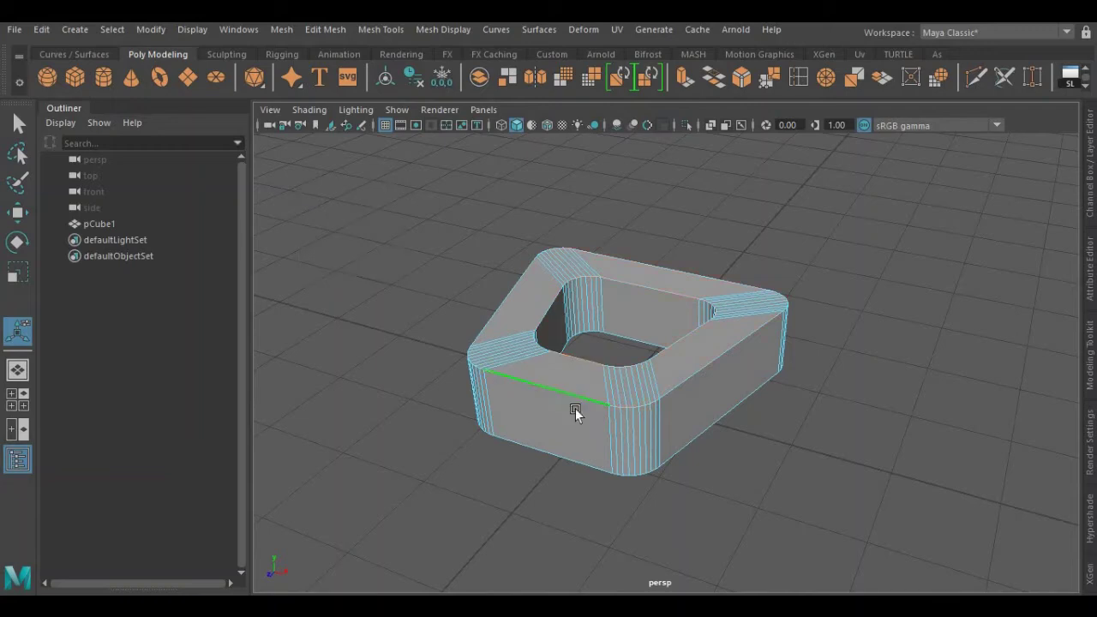
{"action": "double_click", "coordinate": [568, 460], "text": "shift"}
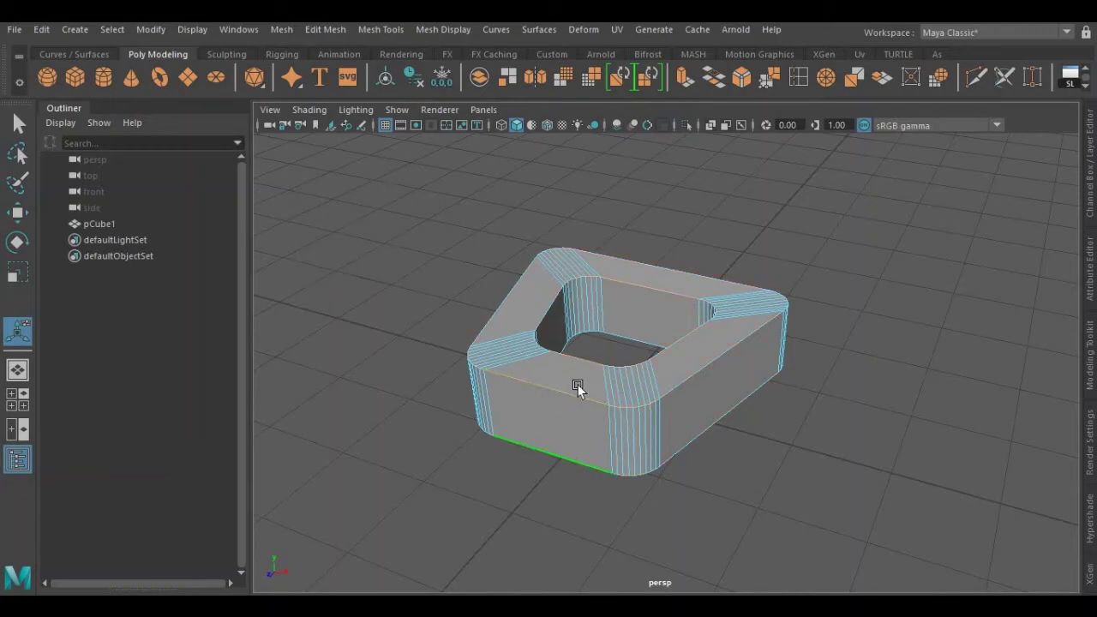
{"action": "double_click", "coordinate": [617, 335], "text": "shift"}
{"action": "double_click", "coordinate": [617, 337], "text": "shift"}
{"action": "key", "text": "ctrl+b"}
{"action": "left_click_drag", "start_coordinate": [711, 446], "coordinate": [718, 399], "text": "alt"}
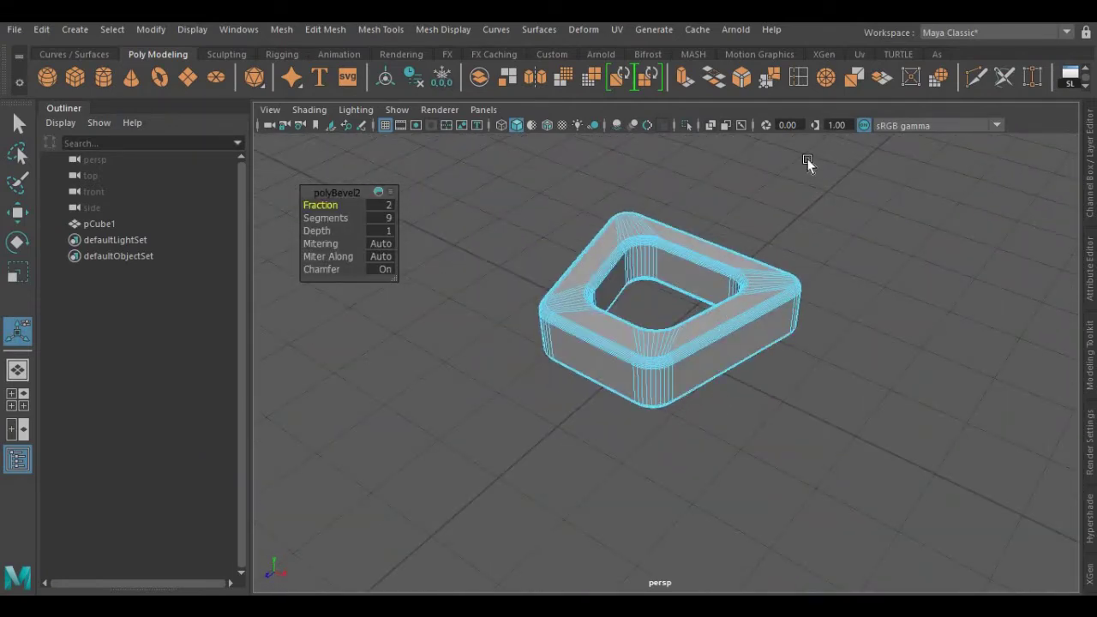
{"action": "right_click_drag", "start_coordinate": [817, 182], "coordinate": [855, 140]}
{"action": "left_click", "coordinate": [794, 244]}
- Create a polygon cylinder and move it along Z to about 3.9, clear of the frame's narrow side
{"action": "left_click_drag", "start_coordinate": [794, 244], "coordinate": [556, 290], "text": "alt"}
{"action": "scroll", "coordinate": [724, 270], "scroll_direction": "up", "scroll_amount": 4}
{"action": "scroll", "coordinate": [718, 267], "scroll_direction": "down", "scroll_amount": 4}
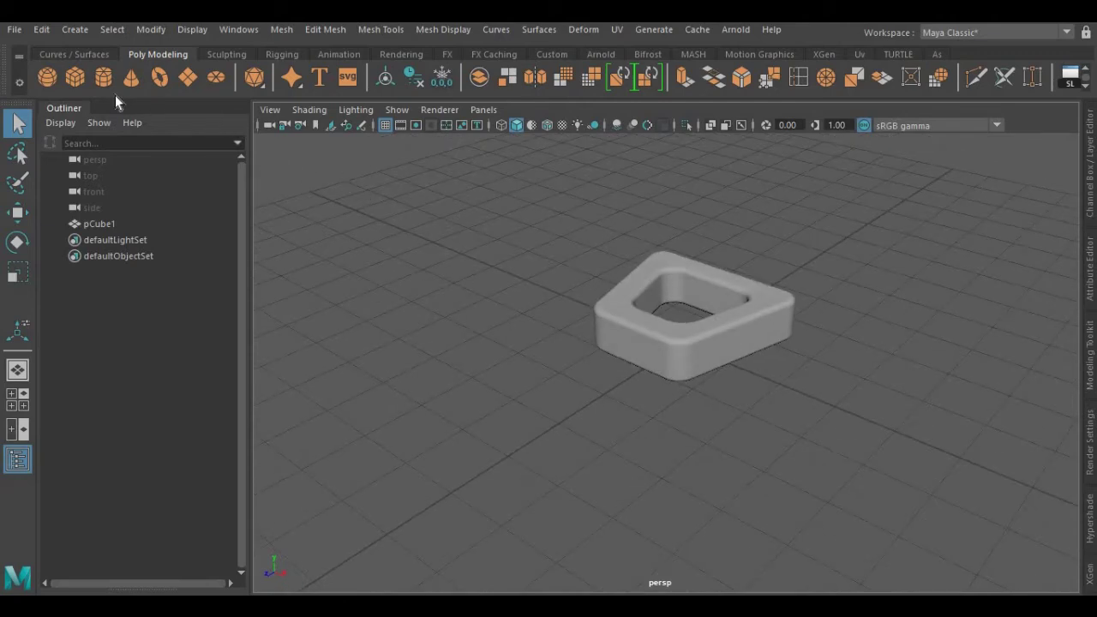
{"action": "left_click", "coordinate": [103, 77]}
{"action": "scroll", "coordinate": [701, 366], "scroll_direction": "down", "scroll_amount": 3}
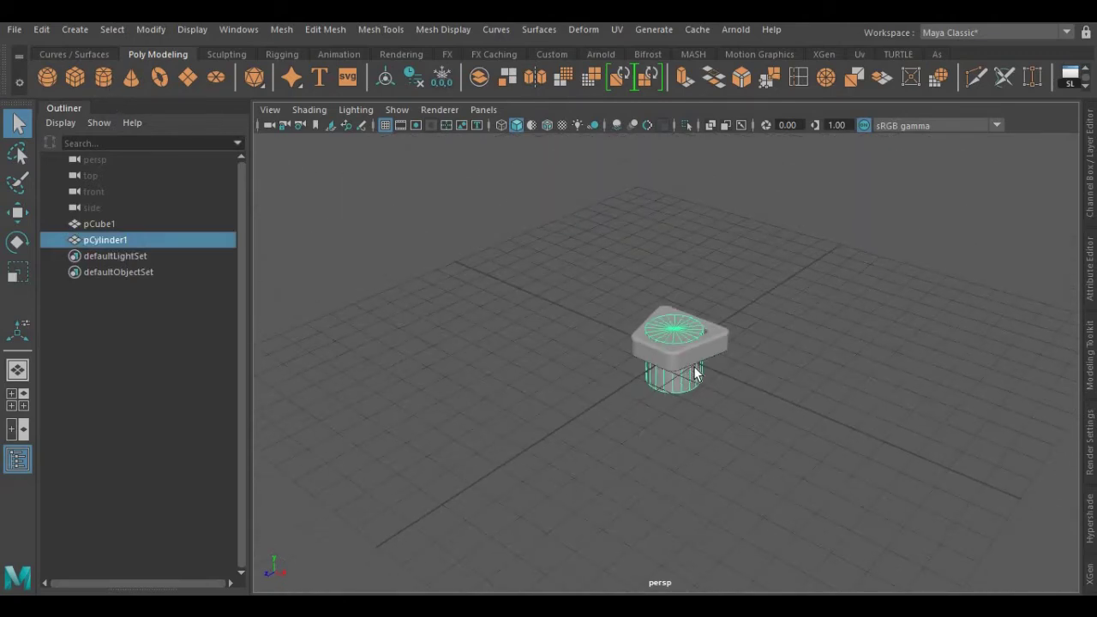
{"action": "scroll", "coordinate": [617, 400], "scroll_direction": "up", "scroll_amount": 2}
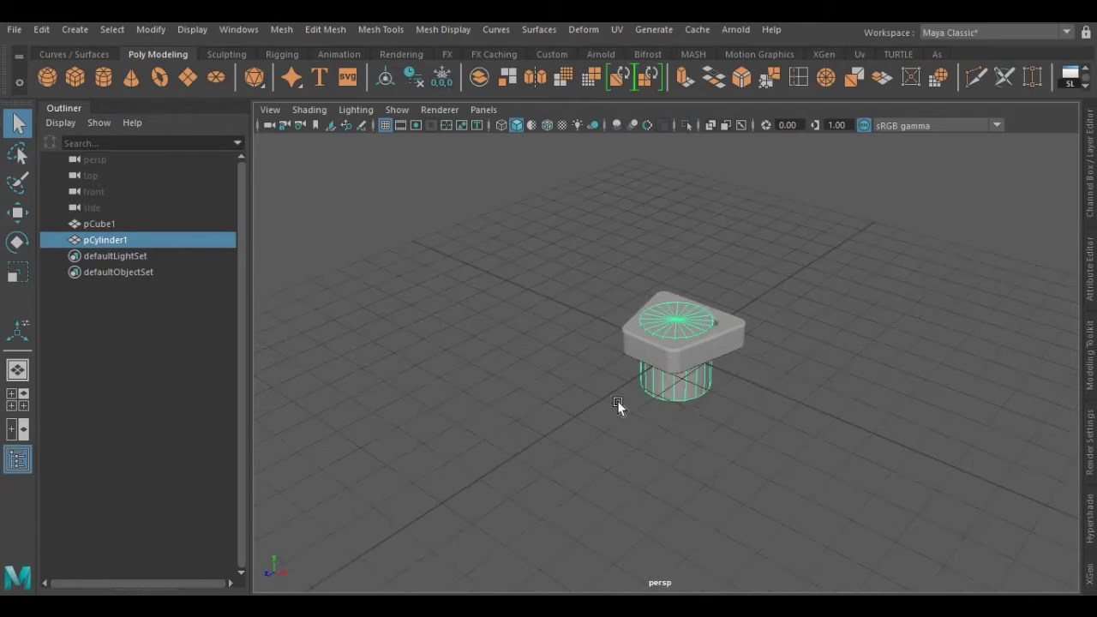
{"action": "key", "text": "w"}
{"action": "left_click_drag", "start_coordinate": [612, 381], "coordinate": [497, 439]}
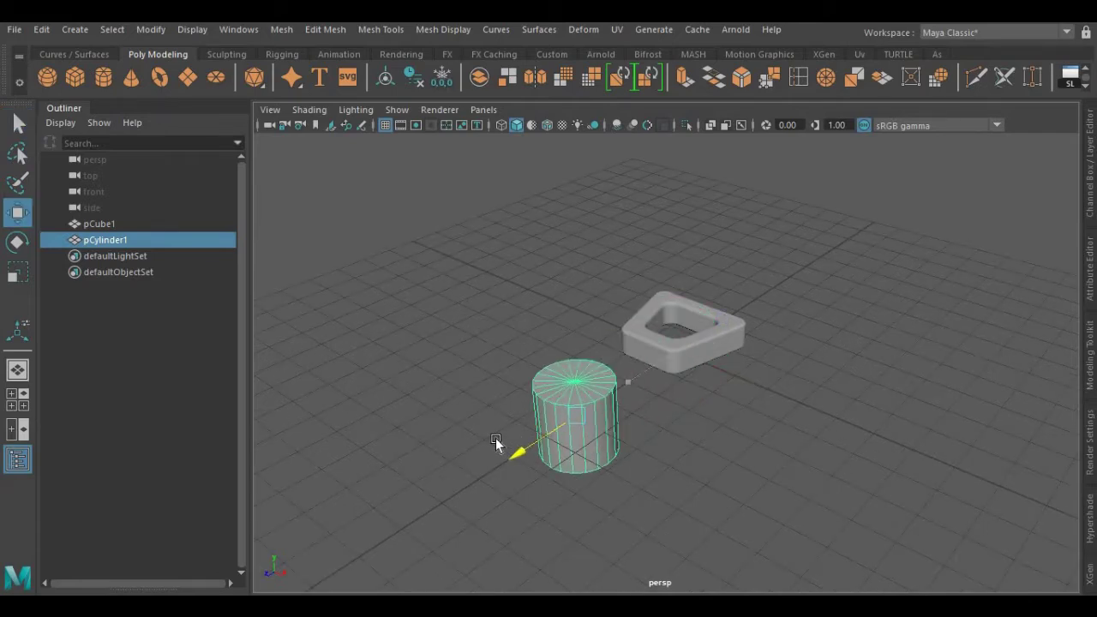
- Set the cylinder's axis subdivisions to 46
{"action": "left_click", "coordinate": [1092, 222]}
{"action": "left_click", "coordinate": [911, 323]}
{"action": "left_click", "coordinate": [961, 361]}
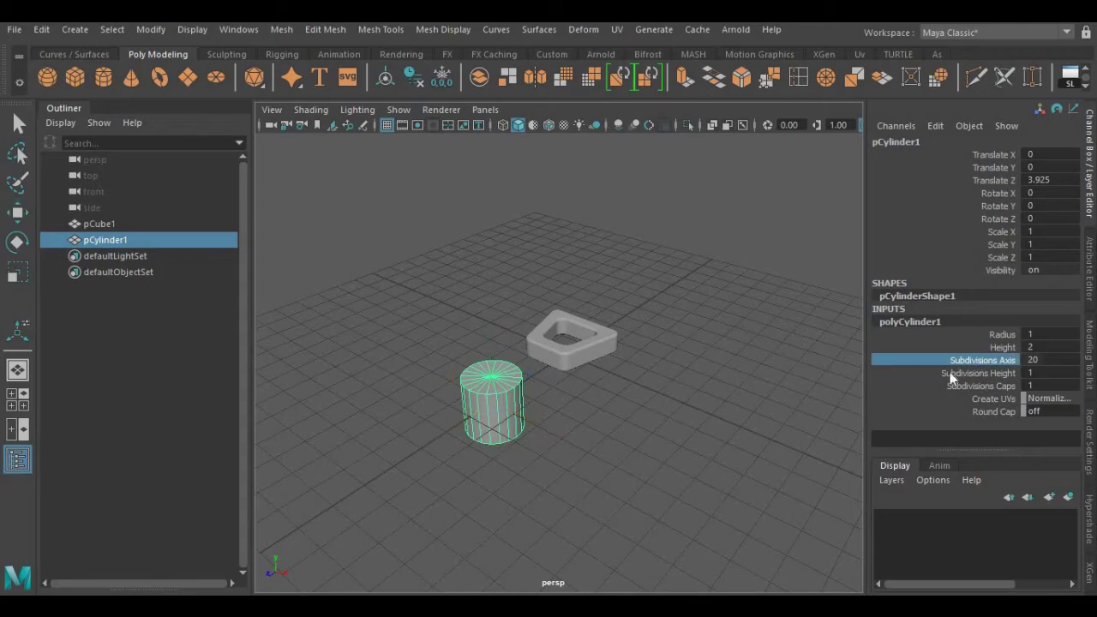
{"action": "middle_click_drag", "start_coordinate": [605, 426], "coordinate": [799, 407]}
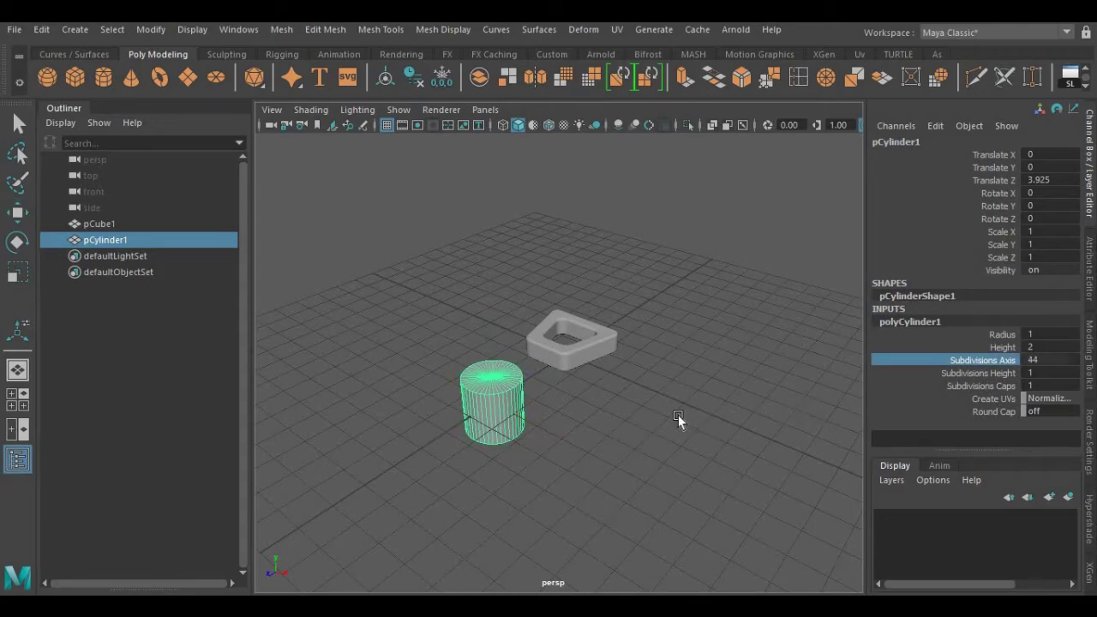
{"action": "scroll", "coordinate": [678, 415], "scroll_direction": "up", "scroll_amount": 3}
{"action": "middle_click_drag", "start_coordinate": [642, 431], "coordinate": [667, 424]}
- Delete the radial edges on the cylinder's caps, selecting them from the top view with X-ray display on
{"action": "key", "text": "space"}
{"action": "left_click_drag", "start_coordinate": [622, 463], "coordinate": [535, 456]}
{"action": "scroll", "coordinate": [526, 353], "scroll_direction": "up", "scroll_amount": 3}
{"action": "middle_click_drag", "start_coordinate": [541, 412], "coordinate": [535, 261], "text": "alt"}
{"action": "left_click", "coordinate": [713, 124]}
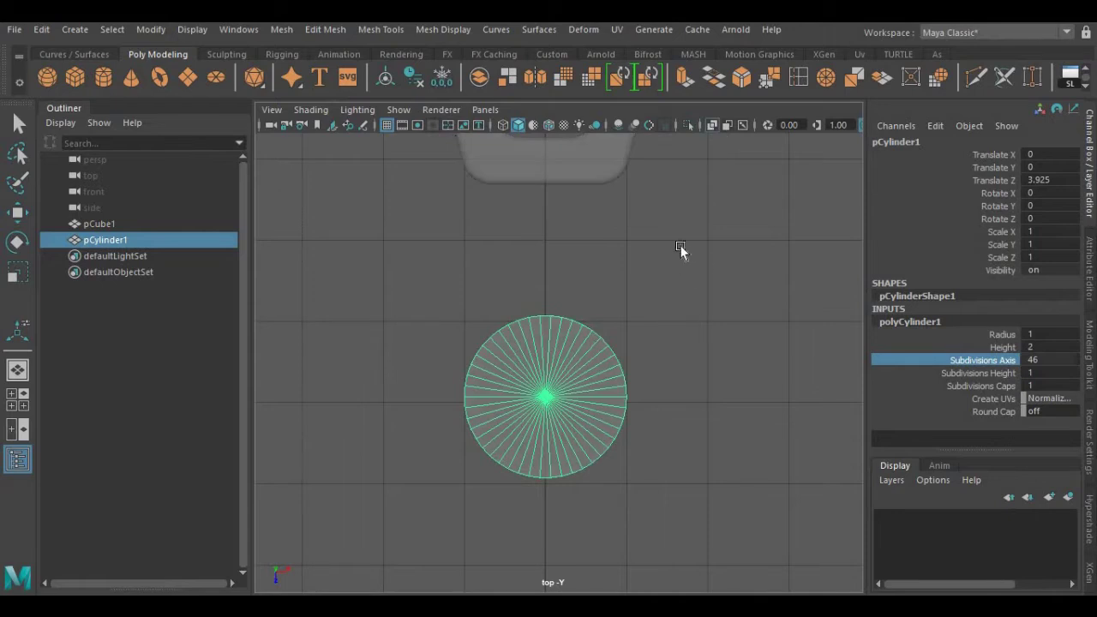
{"action": "right_click_drag", "start_coordinate": [681, 161], "coordinate": [664, 123]}
{"action": "scroll", "coordinate": [531, 381], "scroll_direction": "up", "scroll_amount": 3}
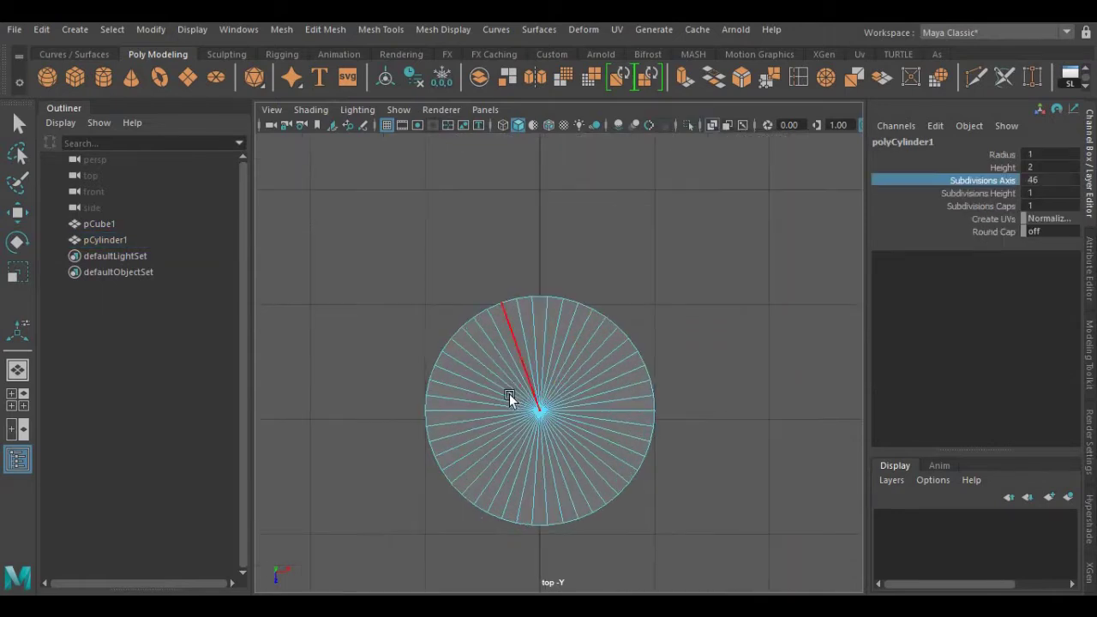
{"action": "left_click_drag", "start_coordinate": [512, 396], "coordinate": [560, 428]}
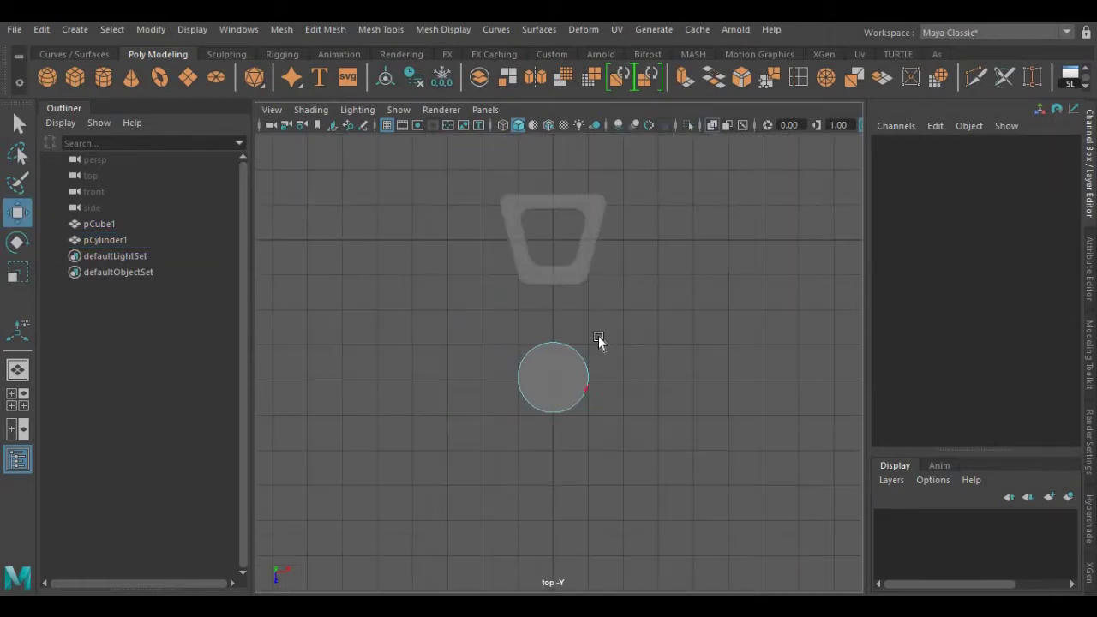
{"action": "right_click_drag", "start_coordinate": [600, 160], "coordinate": [645, 139]}
{"action": "key", "text": "space"}
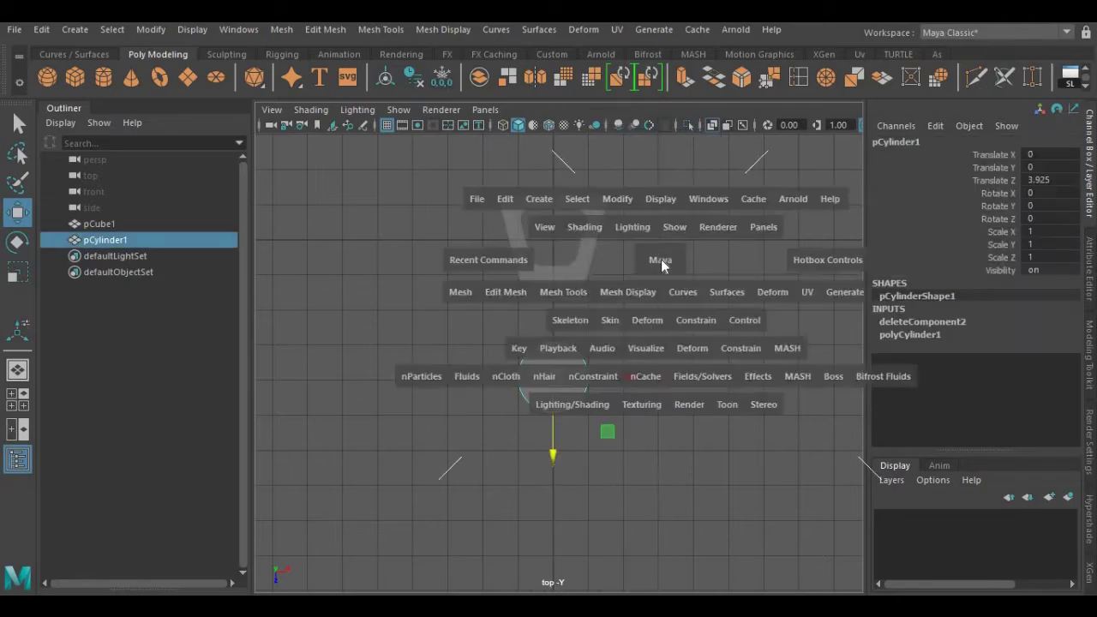
{"action": "left_click_drag", "start_coordinate": [661, 258], "coordinate": [649, 218]}
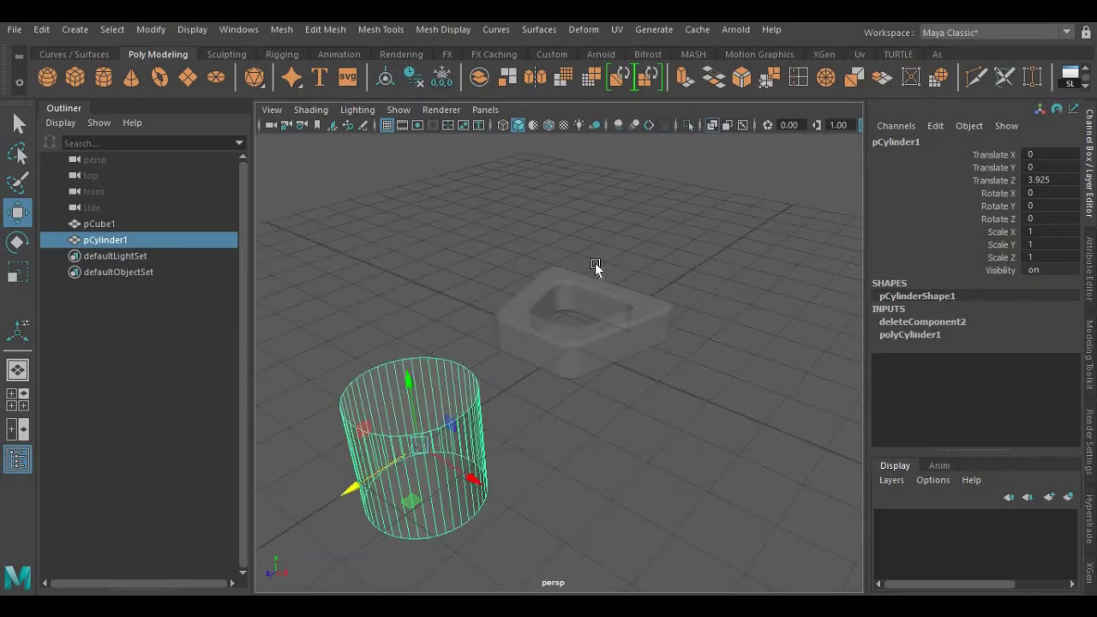
{"action": "left_click", "coordinate": [711, 122]}
- Rotate the cylinder 90 degrees around X so it lies in line with the frame
{"action": "scroll", "coordinate": [474, 444], "scroll_direction": "down", "scroll_amount": 3}
{"action": "middle_click_drag", "start_coordinate": [474, 444], "coordinate": [504, 367], "text": "alt"}
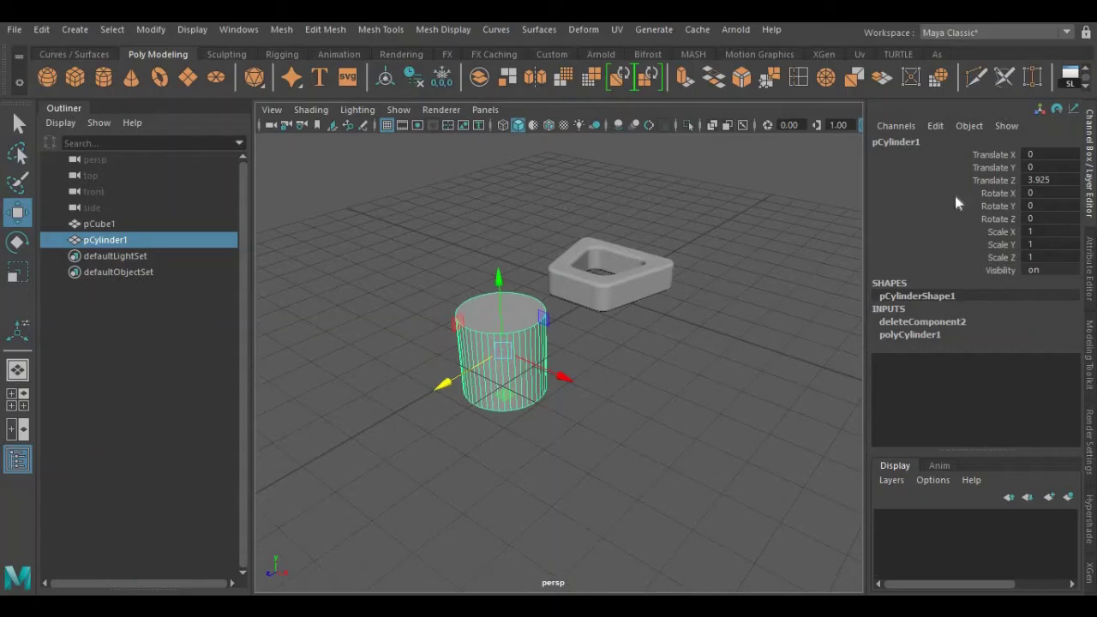
{"action": "left_click", "coordinate": [1046, 193]}
{"action": "type", "text": "90"}
{"action": "key", "text": "Return"}
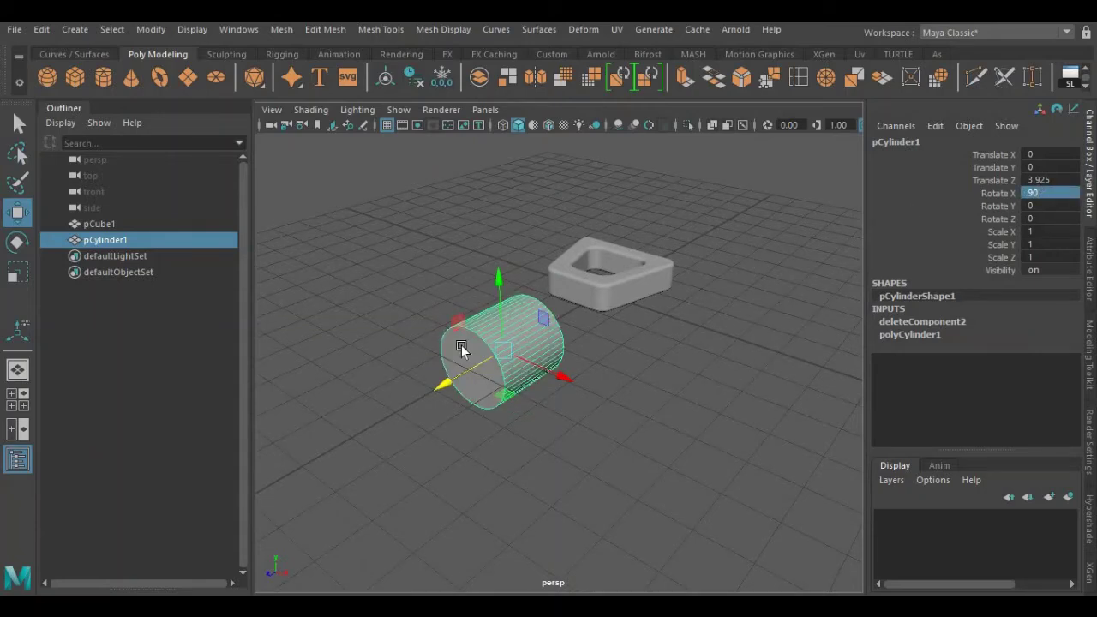
- Scale the cylinder along its axis and shrink its diameter to form a long, thin key shaft
{"action": "scroll", "coordinate": [464, 346], "scroll_direction": "down", "scroll_amount": 2}
{"action": "left_click_drag", "start_coordinate": [449, 348], "coordinate": [416, 345], "text": "alt"}
{"action": "middle_click_drag", "start_coordinate": [417, 345], "coordinate": [501, 343], "text": "alt"}
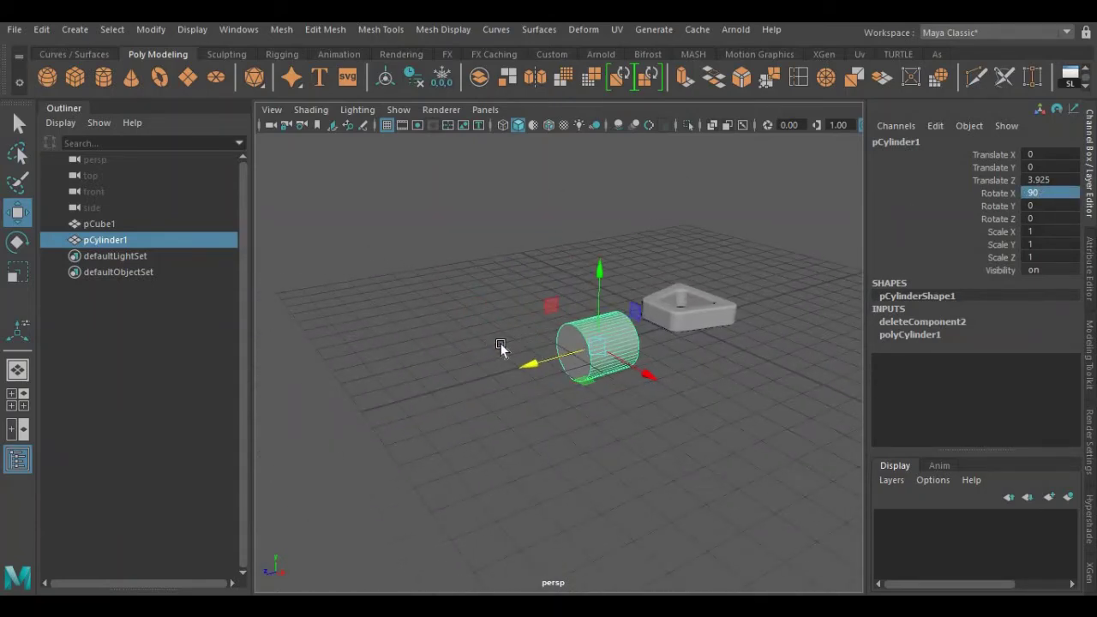
{"action": "scroll", "coordinate": [501, 342], "scroll_direction": "up", "scroll_amount": 3}
{"action": "left_click_drag", "start_coordinate": [501, 343], "coordinate": [495, 320], "text": "alt"}
{"action": "left_click", "coordinate": [1089, 181]}
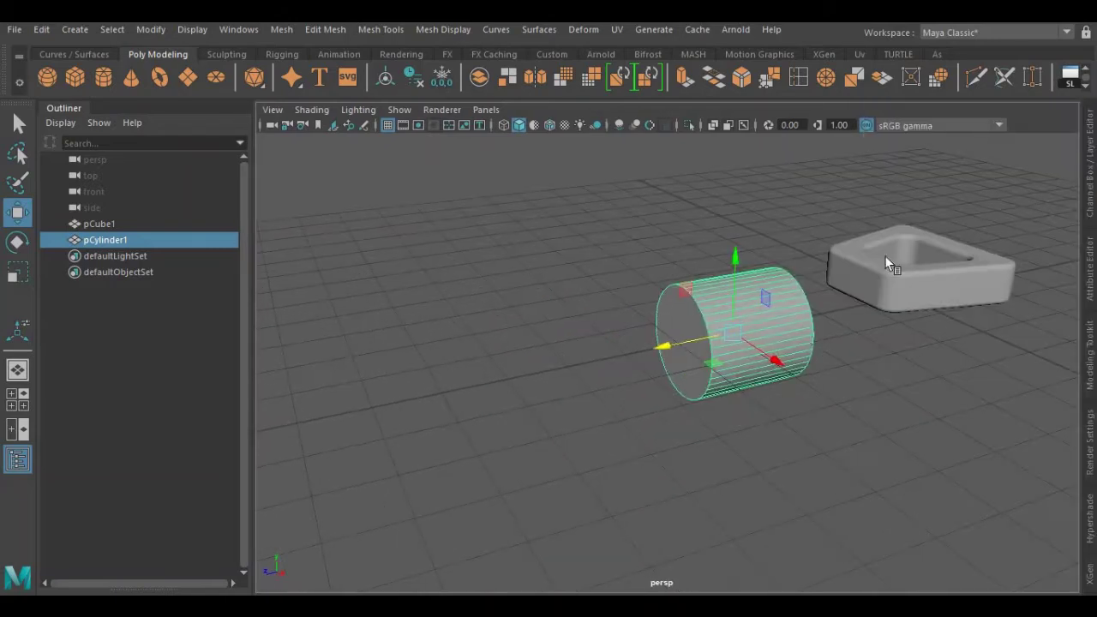
{"action": "scroll", "coordinate": [747, 343], "scroll_direction": "down", "scroll_amount": 2}
{"action": "middle_click_drag", "start_coordinate": [747, 343], "coordinate": [679, 356], "text": "alt"}
{"action": "key", "text": "r"}
{"action": "left_click_drag", "start_coordinate": [595, 366], "coordinate": [378, 414]}
{"action": "left_click_drag", "start_coordinate": [661, 351], "coordinate": [529, 375]}
- Raise the shaft to the frame's mid-height and slide it along Z to meet the frame's narrow side
{"action": "key", "text": "w"}
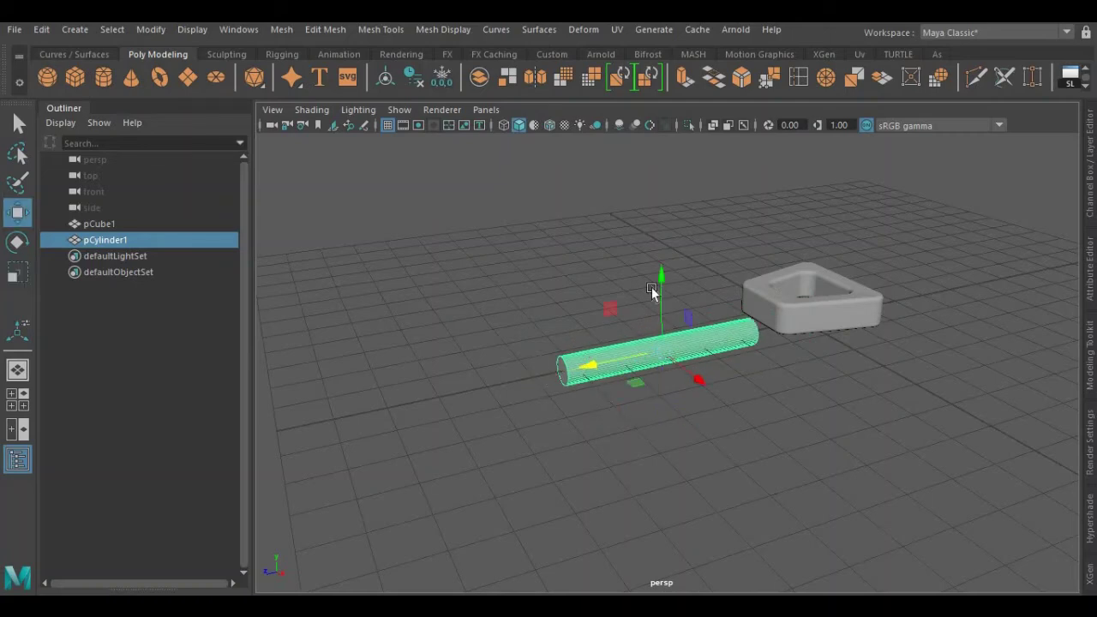
{"action": "left_click_drag", "start_coordinate": [661, 272], "coordinate": [679, 239]}
{"action": "scroll", "coordinate": [687, 270], "scroll_direction": "up", "scroll_amount": 2}
{"action": "left_click_drag", "start_coordinate": [766, 317], "coordinate": [719, 322], "text": "alt"}
{"action": "left_click_drag", "start_coordinate": [557, 323], "coordinate": [582, 319]}
{"action": "left_click_drag", "start_coordinate": [646, 352], "coordinate": [630, 302], "text": "alt"}
- Scale down the vertices at the shaft's free end to give the shaft a slight taper
{"action": "key", "text": "r"}
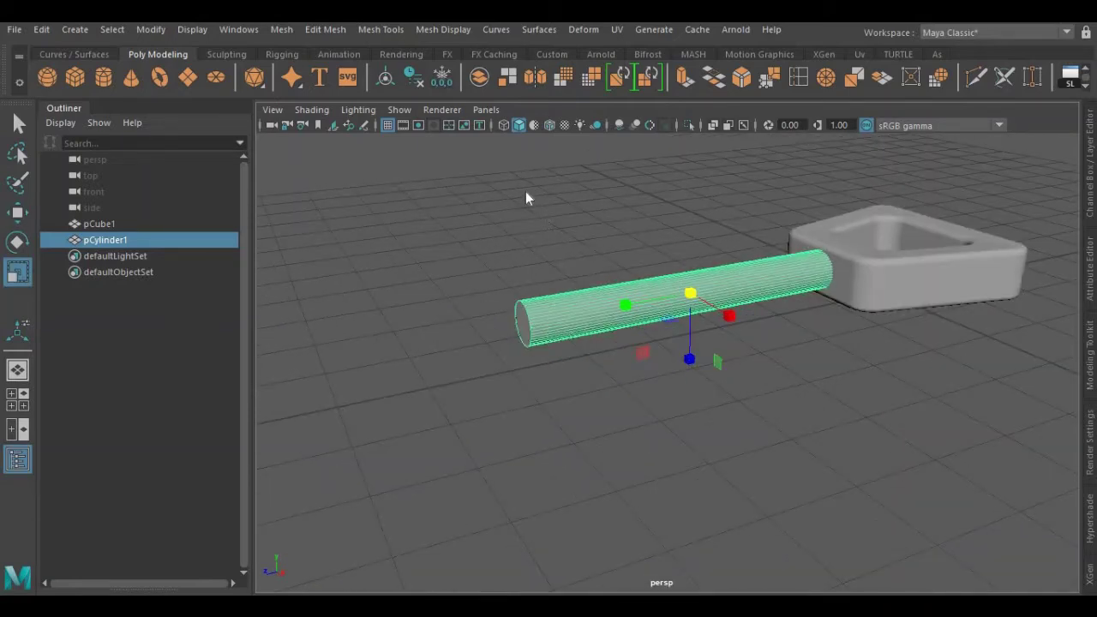
{"action": "right_click_drag", "start_coordinate": [540, 220], "coordinate": [513, 230]}
{"action": "left_click_drag", "start_coordinate": [515, 296], "coordinate": [573, 398], "text": "alt"}
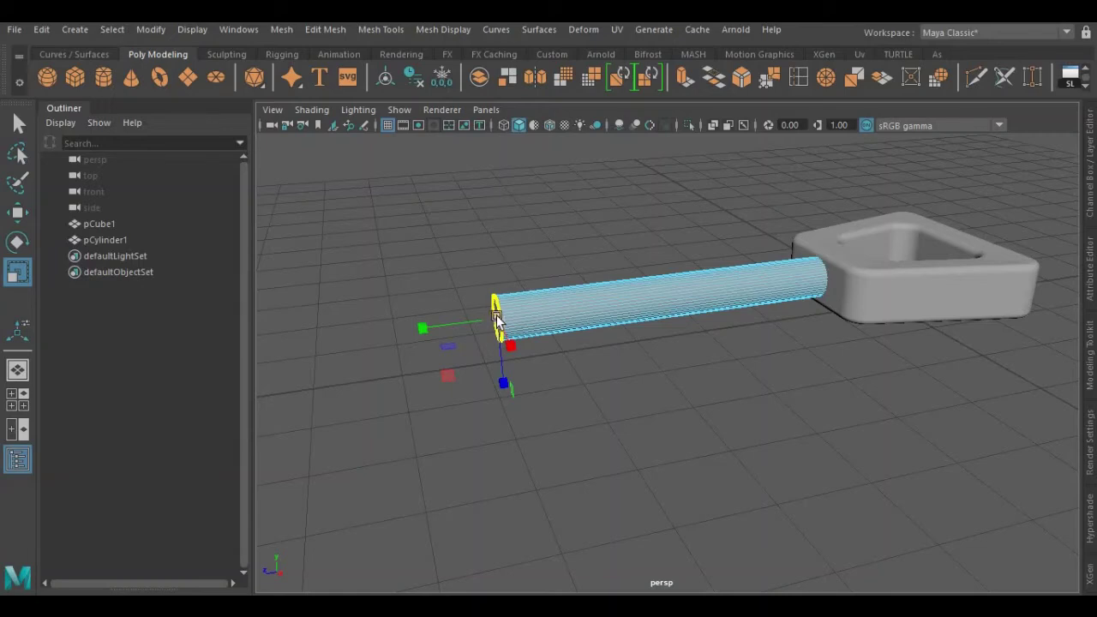
{"action": "left_click_drag", "start_coordinate": [496, 318], "coordinate": [573, 283]}
{"action": "scroll", "coordinate": [645, 364], "scroll_direction": "down", "scroll_amount": 1}
{"action": "scroll", "coordinate": [645, 364], "scroll_direction": "up", "scroll_amount": 1}
{"action": "left_click_drag", "start_coordinate": [646, 372], "coordinate": [641, 371]}
{"action": "left_click_drag", "start_coordinate": [599, 308], "coordinate": [553, 296], "text": "alt"}
- Bevel the cap face at the shaft's free end with a fraction of 0.2 and 8 segments
{"action": "right_click_drag", "start_coordinate": [553, 295], "coordinate": [551, 355]}
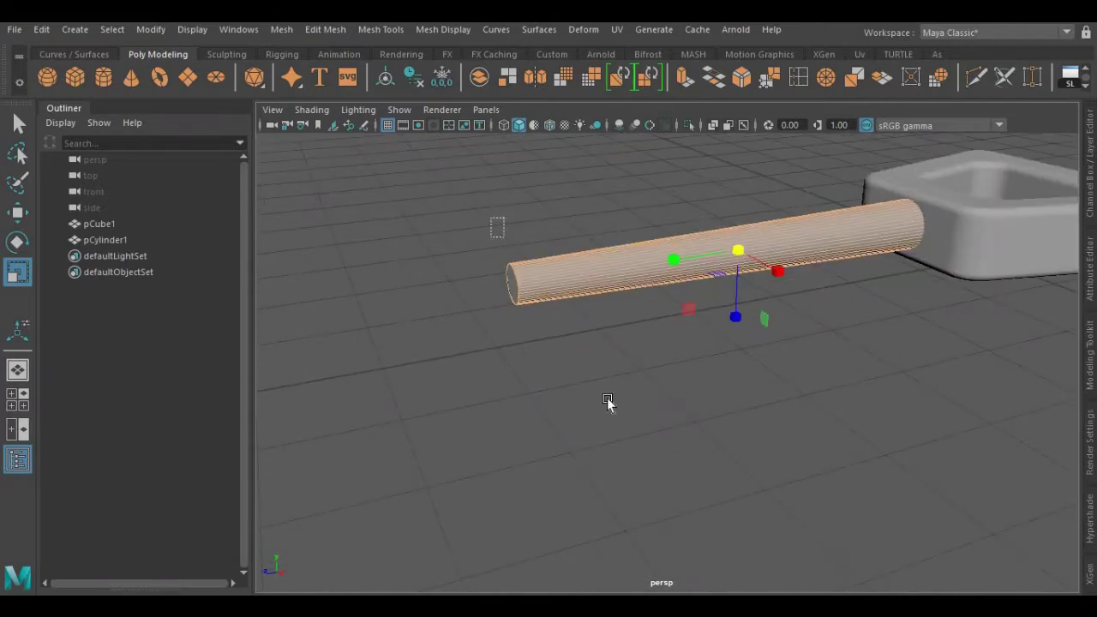
{"action": "key", "text": "F8"}
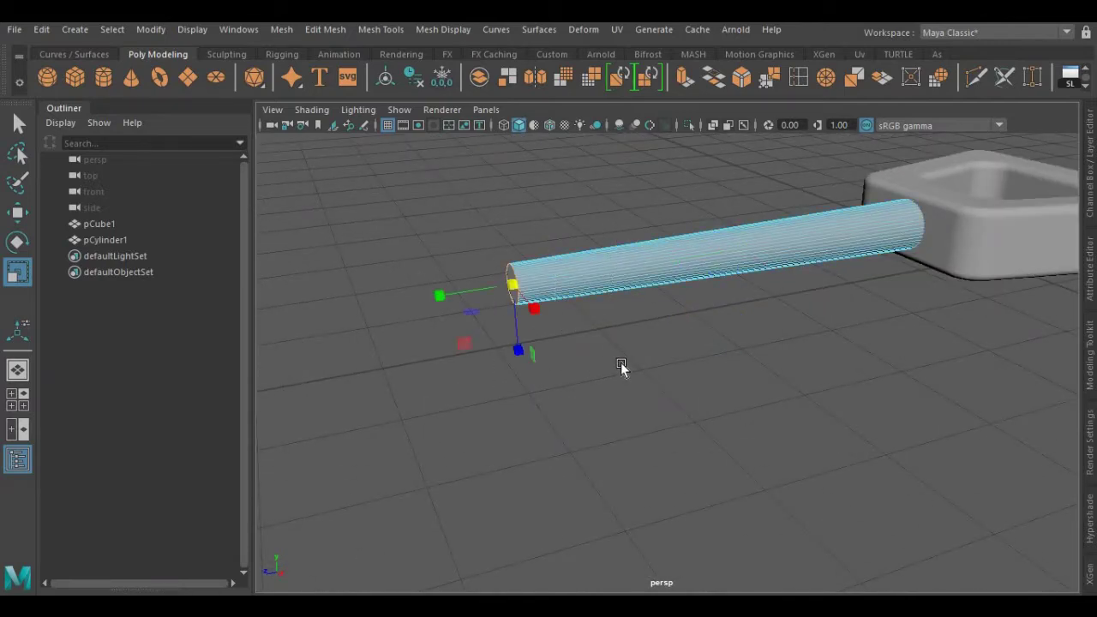
{"action": "left_click_drag", "start_coordinate": [568, 382], "coordinate": [604, 382], "text": "alt"}
{"action": "scroll", "coordinate": [607, 383], "scroll_direction": "up", "scroll_amount": 2}
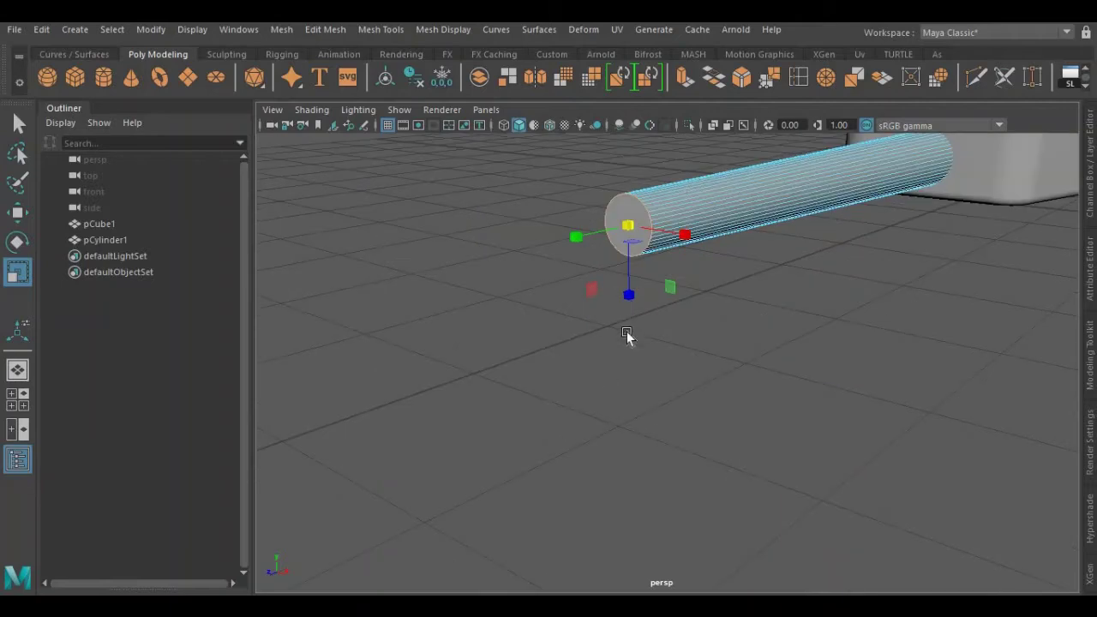
{"action": "middle_click_drag", "start_coordinate": [627, 338], "coordinate": [625, 409], "text": "alt"}
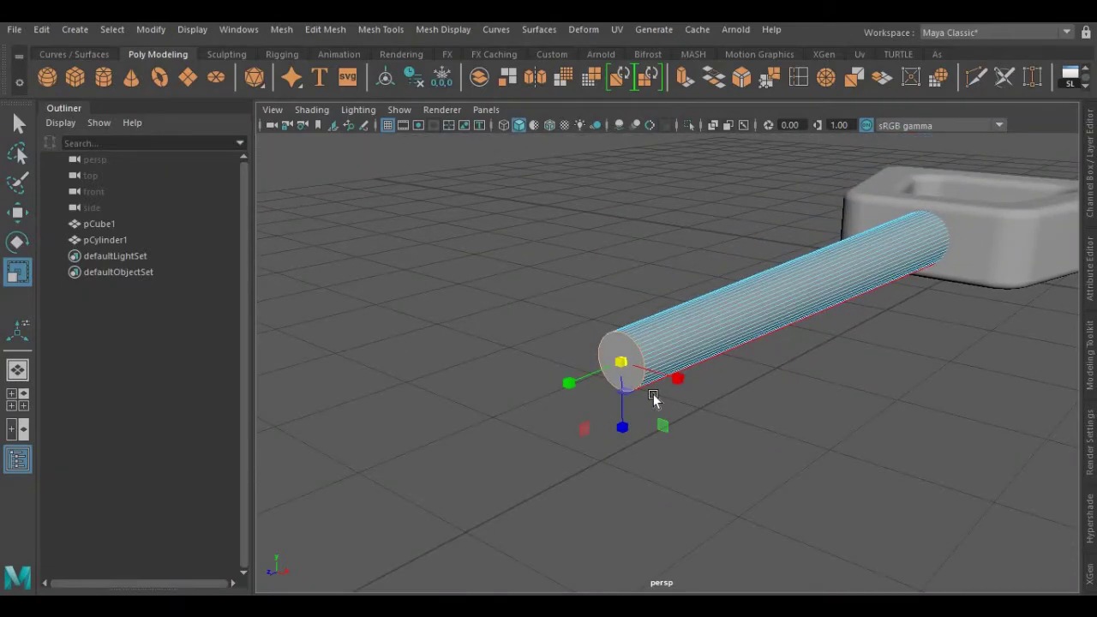
{"action": "key", "text": "ctrl+b"}
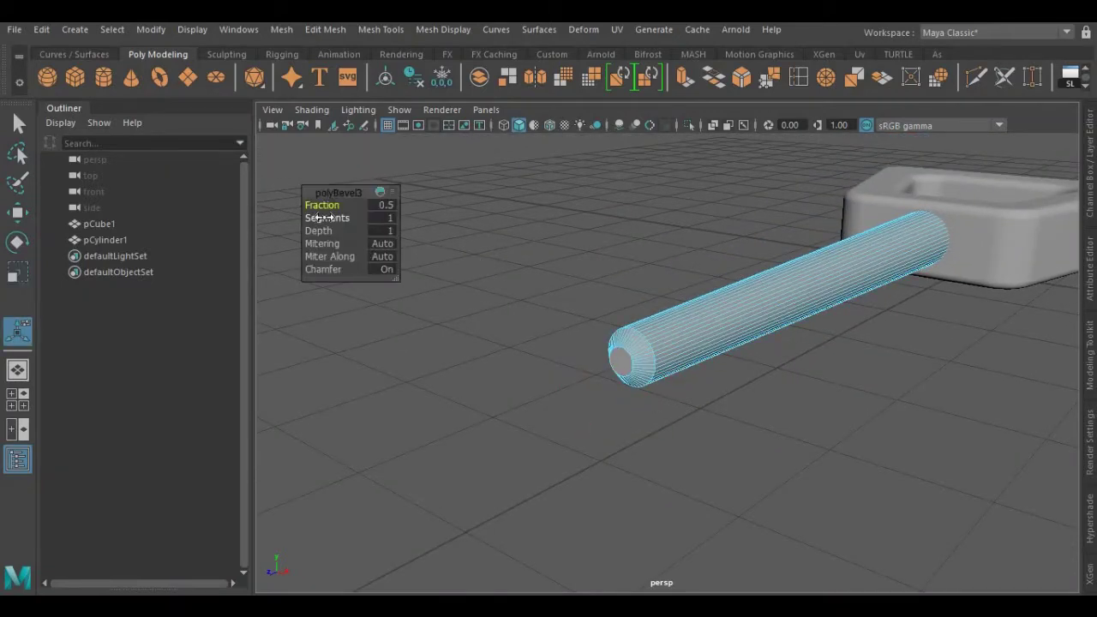
{"action": "mouse_move", "coordinate": [326, 218]}
{"action": "left_mouse_down"}
{"action": "mouse_move", "coordinate": [349, 219]}
{"action": "mouse_move", "coordinate": [331, 206]}
{"action": "mouse_move", "coordinate": [341, 220]}
{"action": "left_mouse_up"}
{"action": "scroll", "coordinate": [518, 272], "scroll_direction": "up", "scroll_amount": 3}
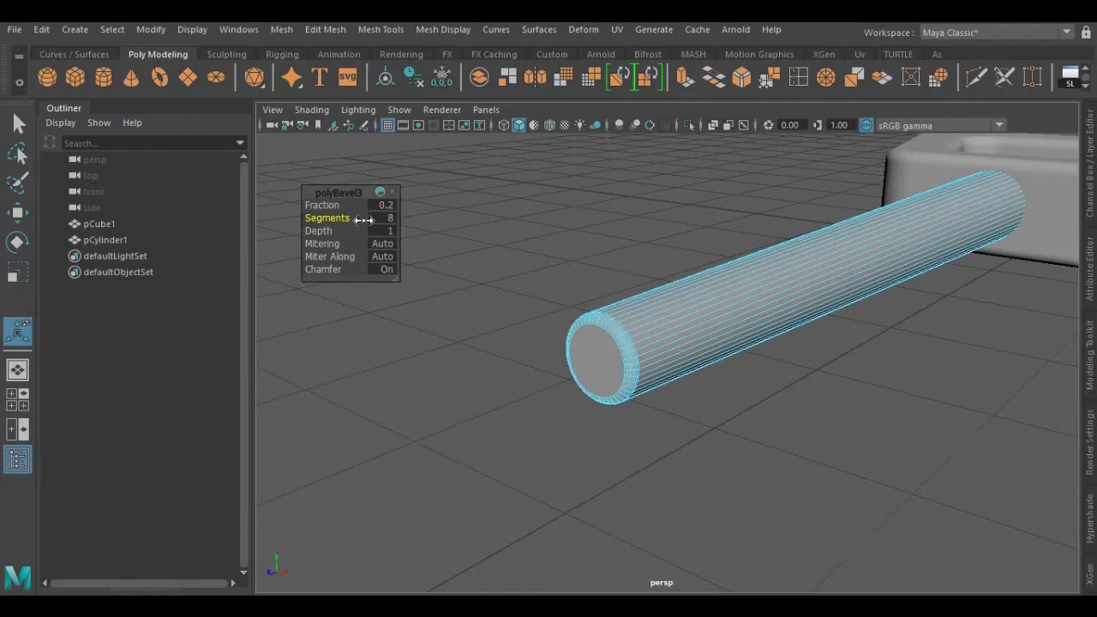
- Scale down the vertices of the shaft's beveled end to narrow the tip further
{"action": "left_click_drag", "start_coordinate": [578, 307], "coordinate": [558, 258], "text": "alt"}
{"action": "right_click_drag", "start_coordinate": [555, 162], "coordinate": [474, 162]}
{"action": "left_click_drag", "start_coordinate": [526, 378], "coordinate": [609, 426]}
{"action": "scroll", "coordinate": [661, 446], "scroll_direction": "up", "scroll_amount": 2}
{"action": "key", "text": "r"}
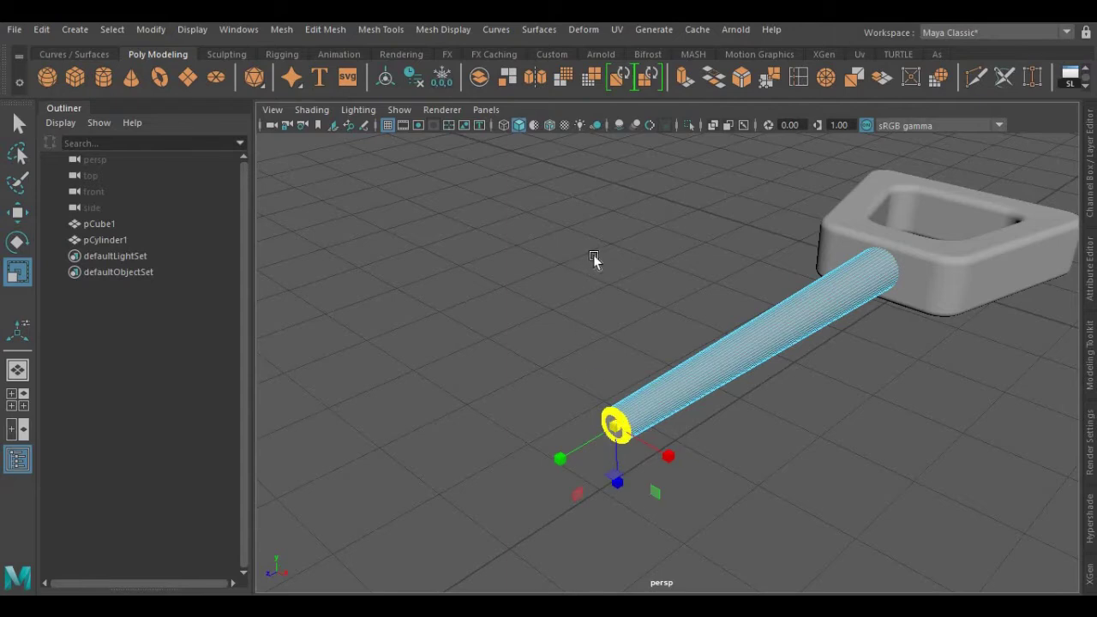
{"action": "right_click_drag", "start_coordinate": [592, 161], "coordinate": [642, 127]}
{"action": "left_click", "coordinate": [603, 248]}
- Create a polygon cube and move it along Z and up to the free end of the shaft
{"action": "left_click_drag", "start_coordinate": [603, 248], "coordinate": [558, 340], "text": "alt"}
{"action": "left_click", "coordinate": [75, 78]}
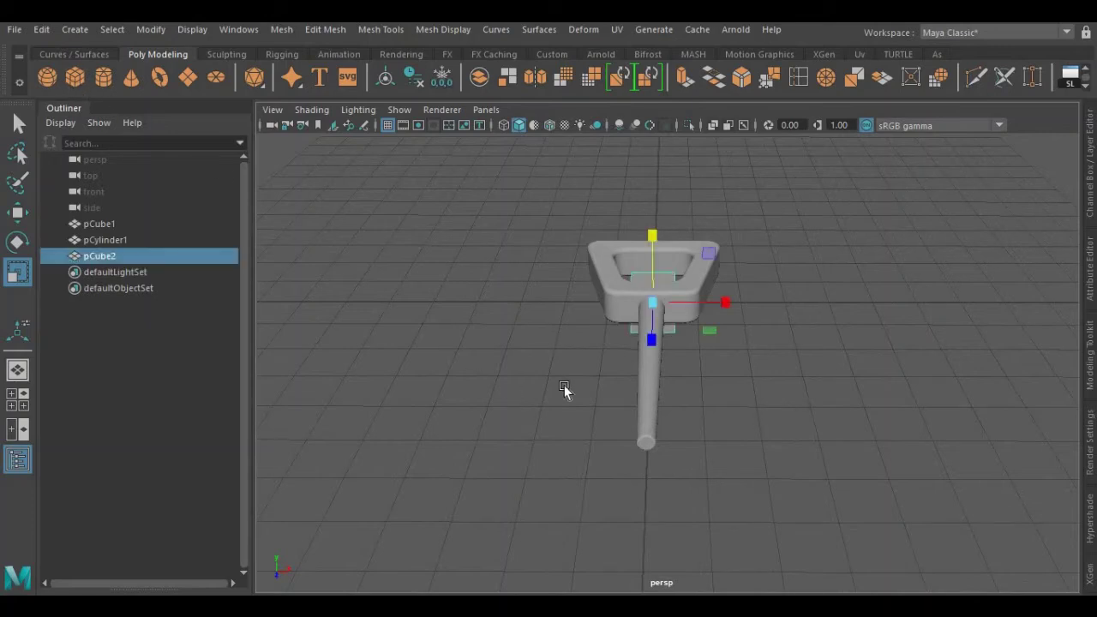
{"action": "key", "text": "w"}
{"action": "left_click_drag", "start_coordinate": [652, 346], "coordinate": [649, 525]}
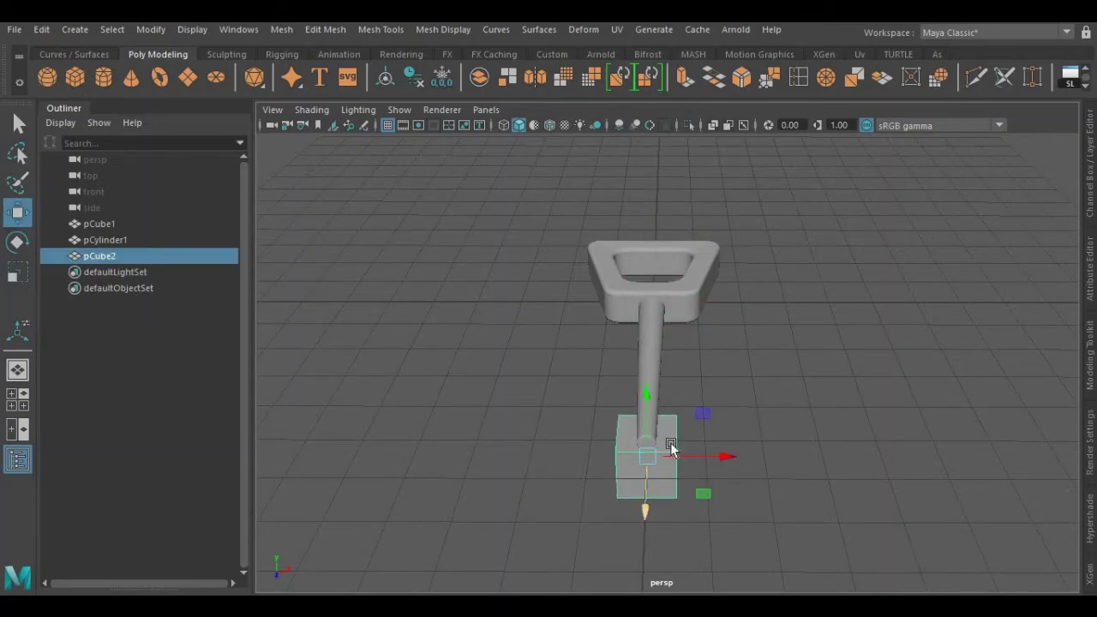
{"action": "left_click_drag", "start_coordinate": [651, 393], "coordinate": [652, 373]}
{"action": "left_click_drag", "start_coordinate": [729, 403], "coordinate": [656, 378], "text": "alt"}
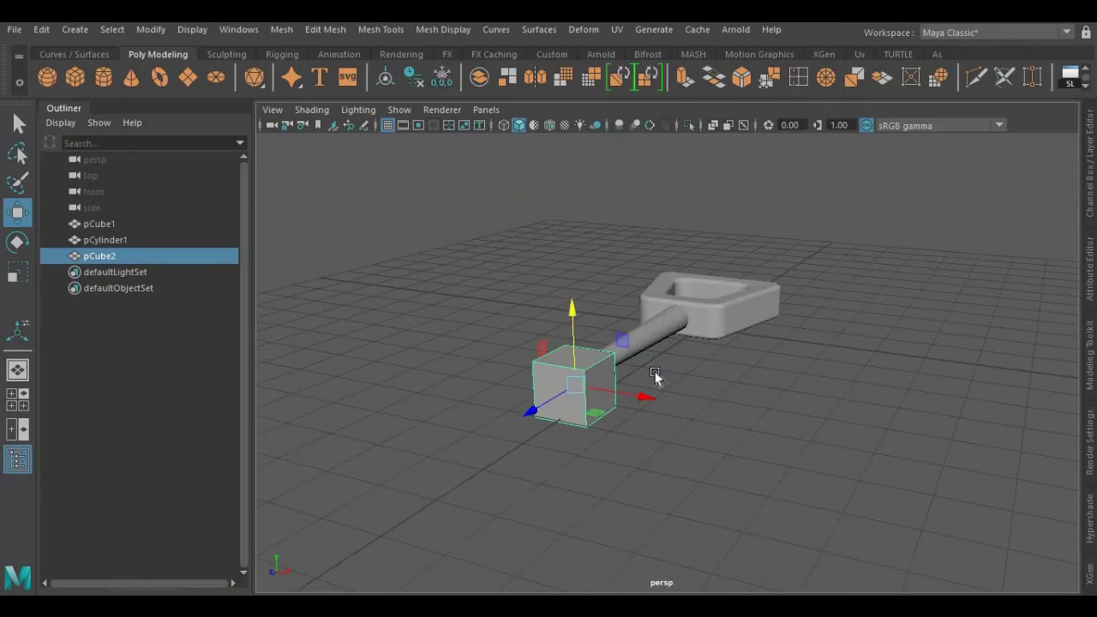
- Flatten the cube into a thin slab and position it against the side of the shaft's free end
{"action": "key", "text": "r"}
{"action": "left_click_drag", "start_coordinate": [571, 314], "coordinate": [636, 347]}
{"action": "scroll", "coordinate": [568, 366], "scroll_direction": "up", "scroll_amount": 4}
{"action": "left_click_drag", "start_coordinate": [549, 354], "coordinate": [550, 330]}
{"action": "key", "text": "w"}
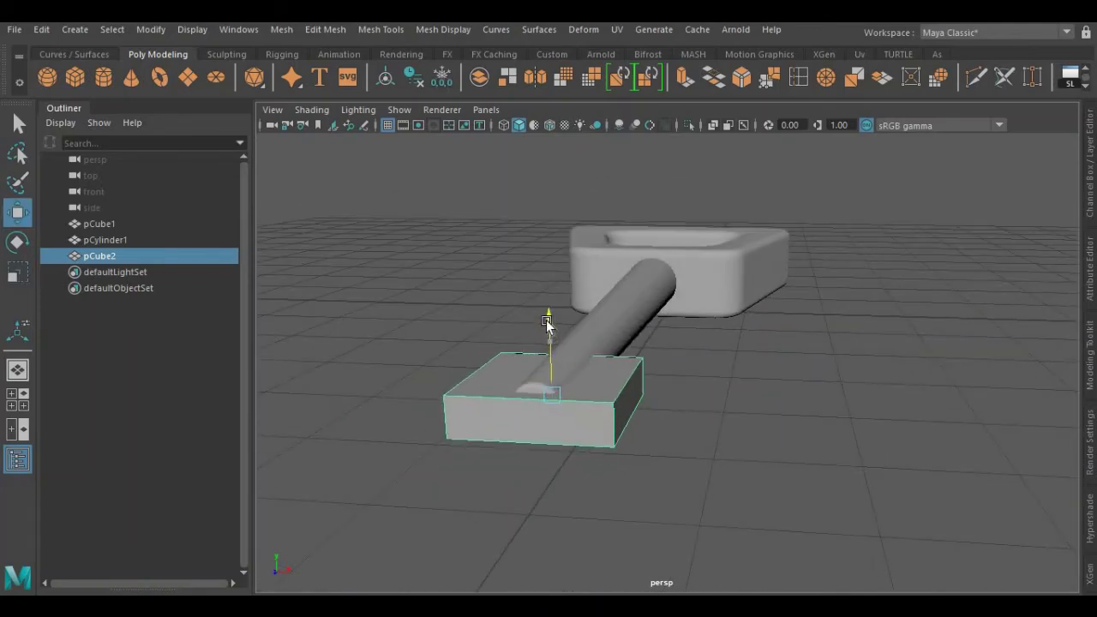
{"action": "left_click_drag", "start_coordinate": [628, 397], "coordinate": [734, 406]}
{"action": "mouse_move", "coordinate": [661, 374]}
{"action": "left_mouse_down", "text": "alt"}
{"action": "mouse_move", "coordinate": [702, 286]}
{"action": "mouse_move", "coordinate": [686, 377]}
{"action": "mouse_move", "coordinate": [674, 380]}
{"action": "left_mouse_up", "text": "alt"}
{"action": "key", "text": "r"}
{"action": "key", "text": "w"}
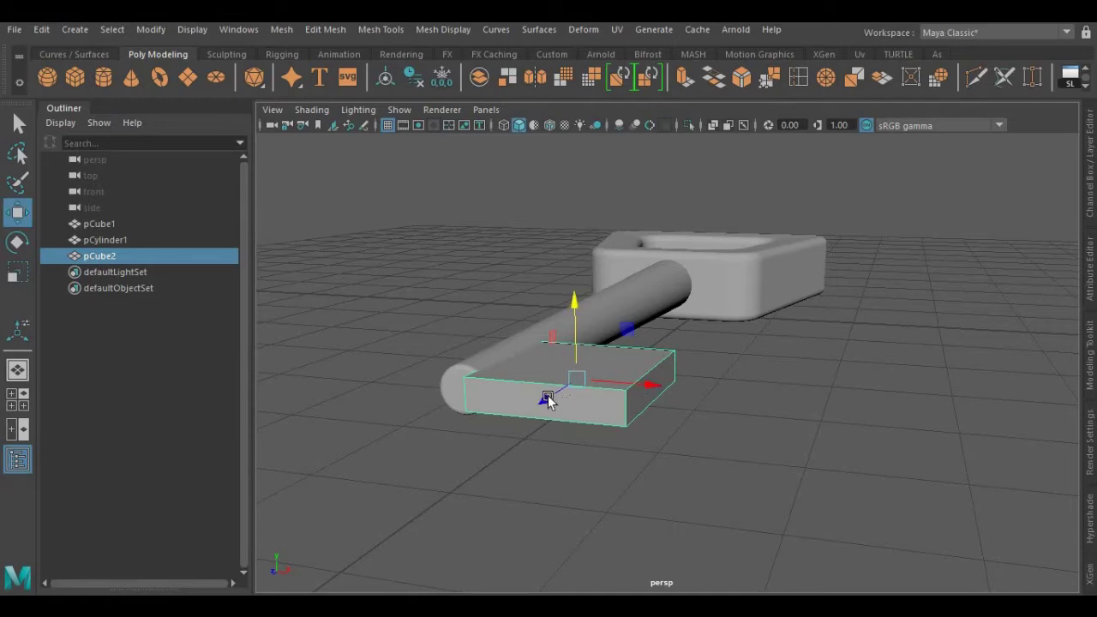
- Taper the slab by scaling down the height of the vertices at its outer end
{"action": "left_click_drag", "start_coordinate": [546, 397], "coordinate": [586, 427]}
{"action": "key", "text": "space"}
{"action": "left_click", "coordinate": [596, 403]}
{"action": "key", "text": "ctrl+1"}
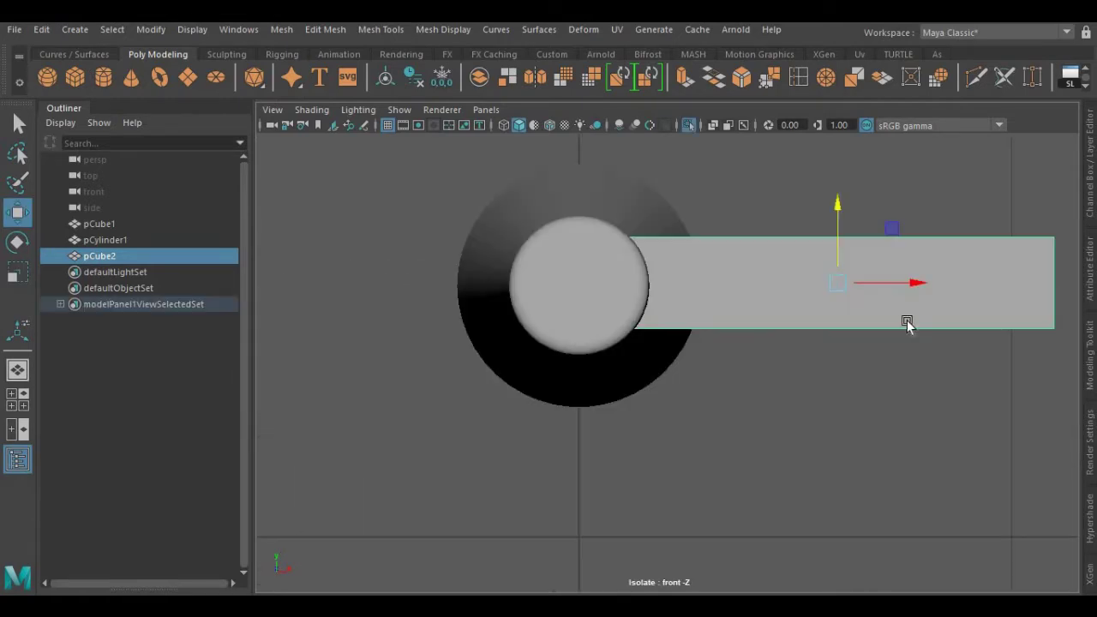
{"action": "right_click_drag", "start_coordinate": [878, 157], "coordinate": [798, 153]}
{"action": "left_click_drag", "start_coordinate": [909, 442], "coordinate": [806, 254]}
{"action": "key", "text": "r"}
{"action": "scroll", "coordinate": [764, 237], "scroll_direction": "down", "scroll_amount": 8}
{"action": "key", "text": "space"}
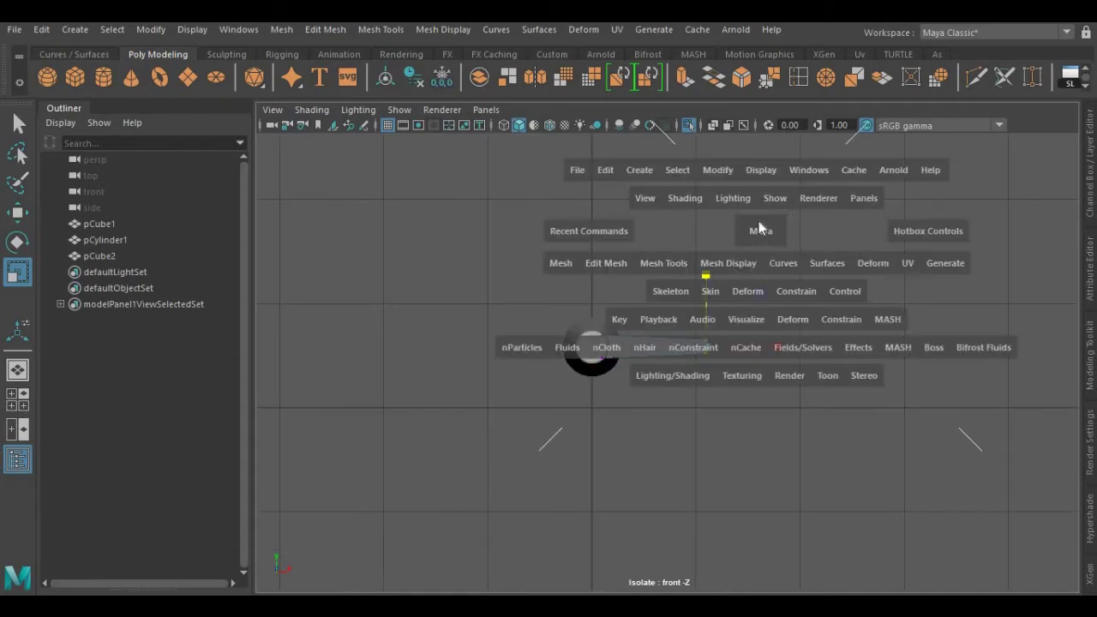
{"action": "left_click_drag", "start_coordinate": [760, 227], "coordinate": [761, 191]}
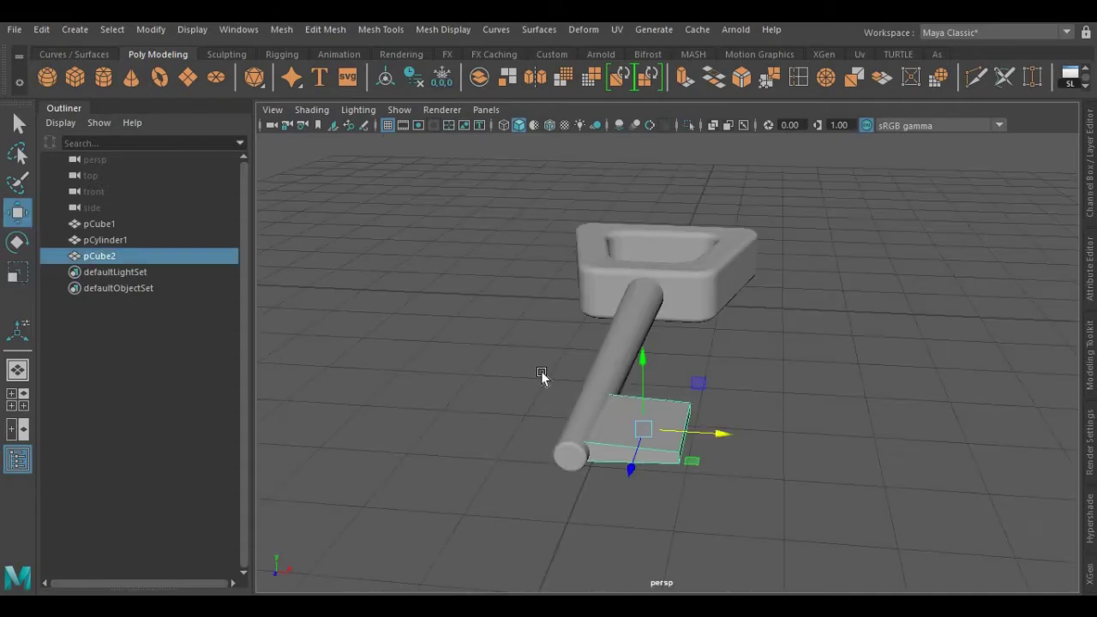
- Insert edge loops in the slab: two perpendicular to the shaft and one parallel to it near the middle
{"action": "left_click_drag", "start_coordinate": [541, 372], "coordinate": [525, 300], "text": "alt"}
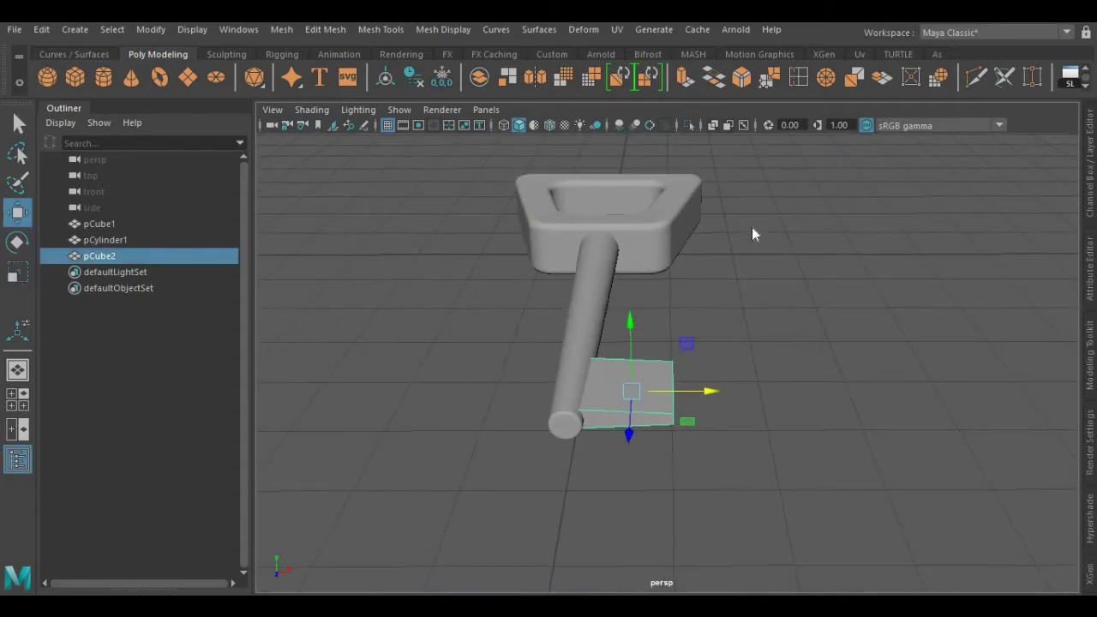
{"action": "key", "text": "space"}
{"action": "left_click_drag", "start_coordinate": [751, 227], "coordinate": [673, 231]}
{"action": "key", "text": "f"}
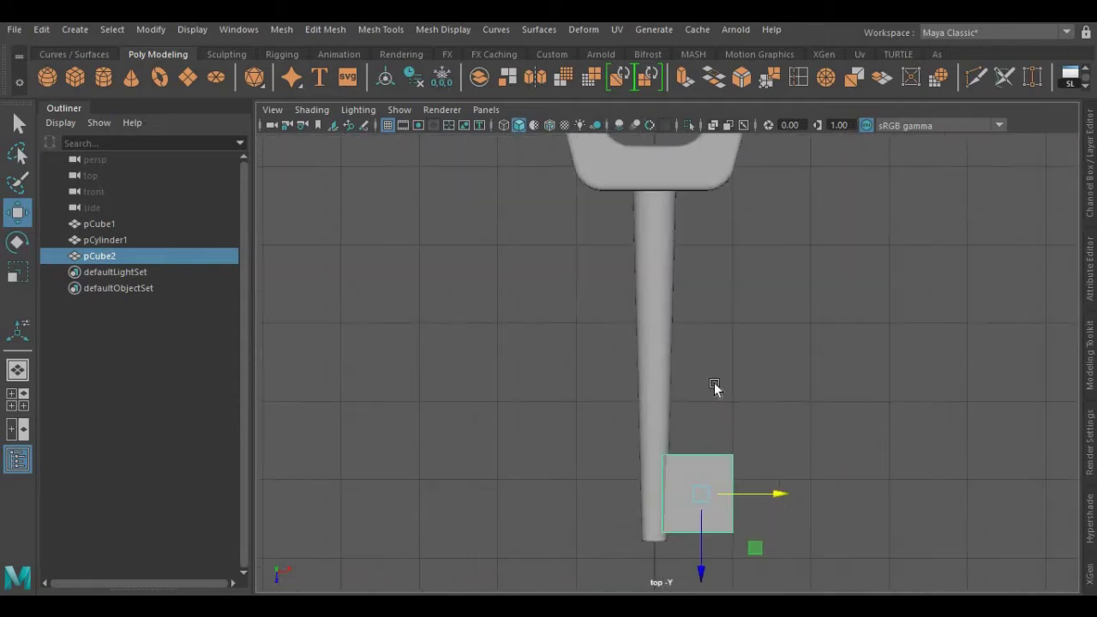
{"action": "middle_click_drag", "start_coordinate": [679, 232], "coordinate": [681, 302], "text": "alt"}
{"action": "scroll", "coordinate": [682, 303], "scroll_direction": "up", "scroll_amount": 1}
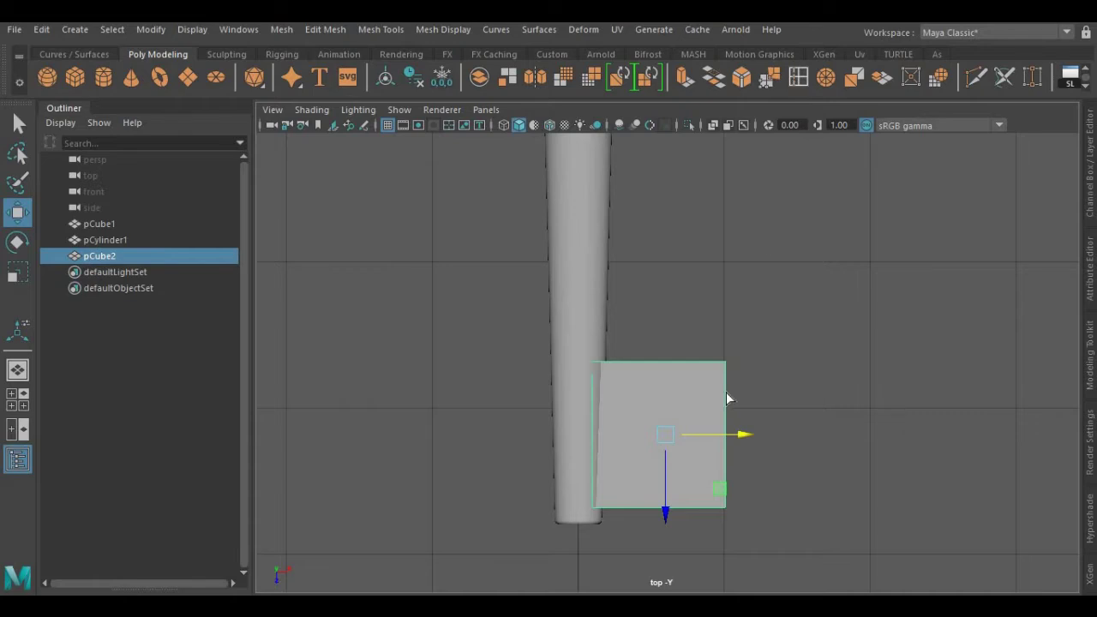
{"action": "right_click_drag", "start_coordinate": [727, 392], "coordinate": [707, 430], "text": "shift"}
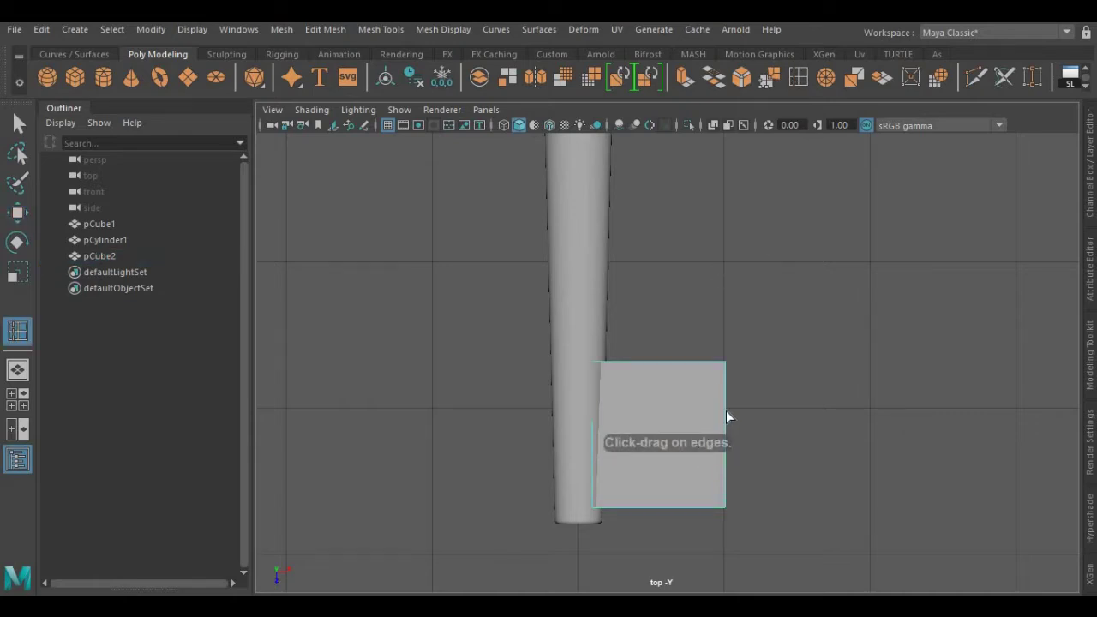
{"action": "left_click", "coordinate": [724, 421]}
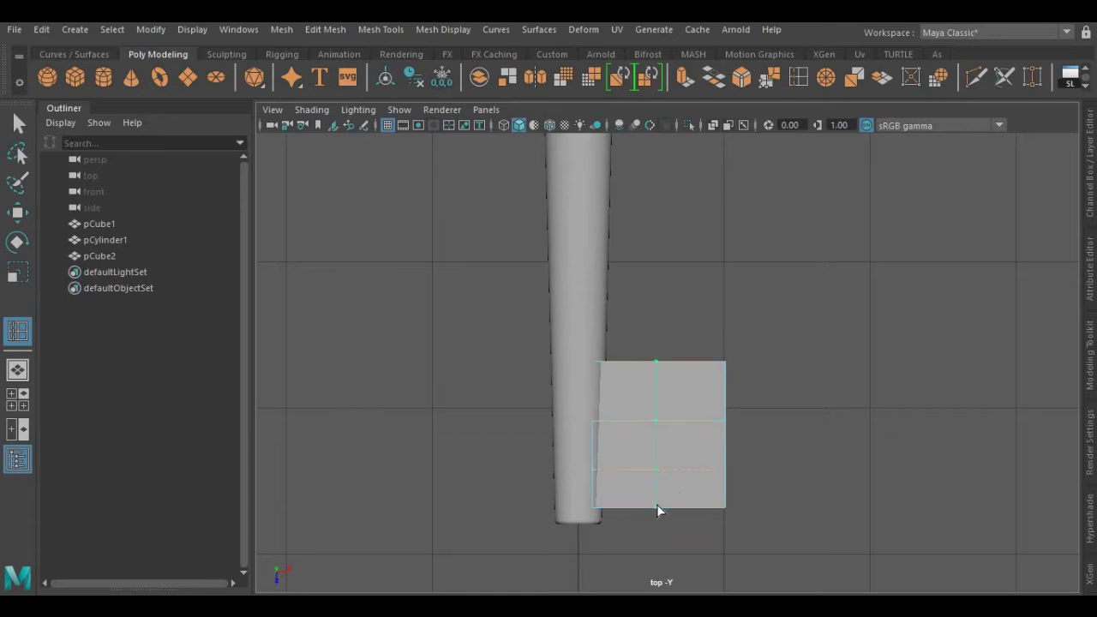
{"action": "key", "text": "w"}
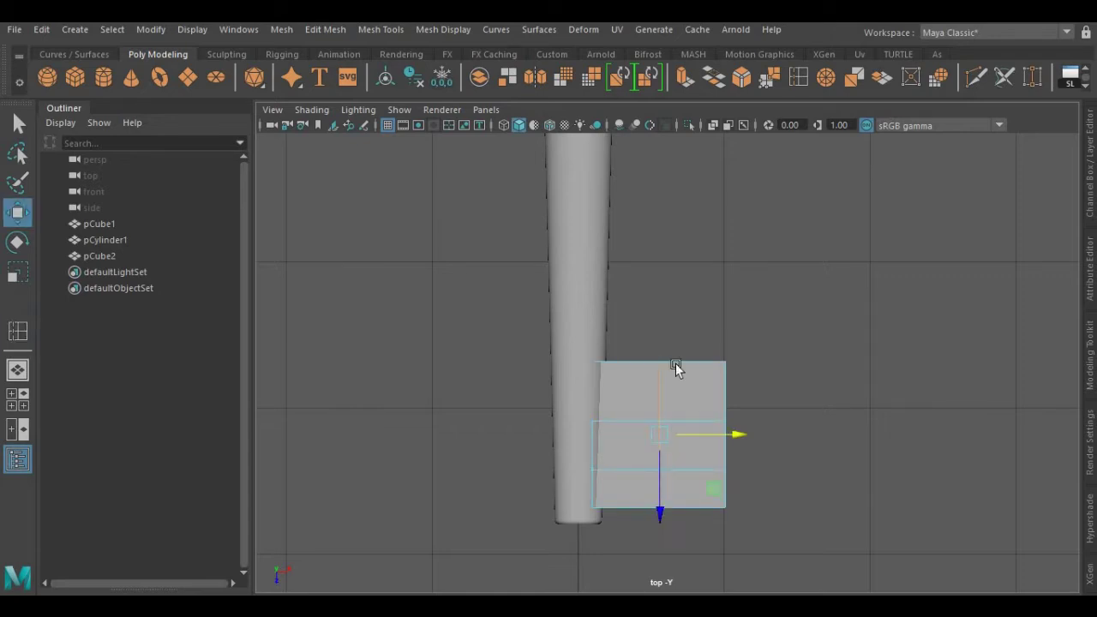
- Move the slab slightly further into the shaft and towards the key's frame
{"action": "right_click_drag", "start_coordinate": [676, 365], "coordinate": [716, 273]}
{"action": "key", "text": "space"}
{"action": "left_click_drag", "start_coordinate": [716, 264], "coordinate": [712, 236]}
{"action": "mouse_move", "coordinate": [695, 289]}
{"action": "left_mouse_down", "text": "alt"}
{"action": "mouse_move", "coordinate": [681, 307]}
{"action": "mouse_move", "coordinate": [683, 289]}
{"action": "left_mouse_up", "text": "alt"}
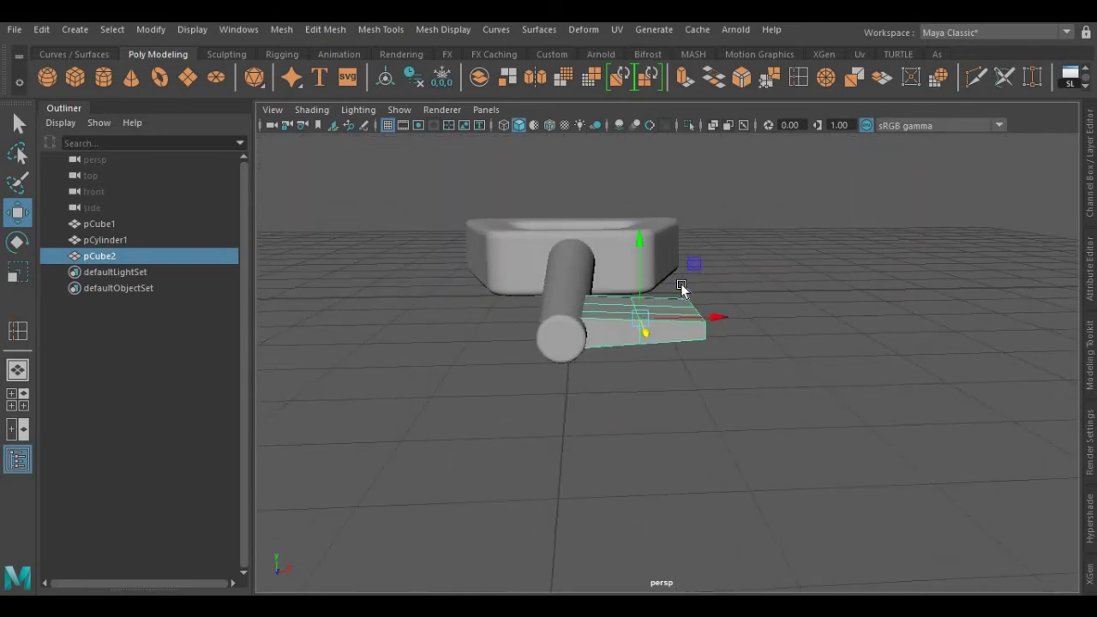
{"action": "key", "text": "r"}
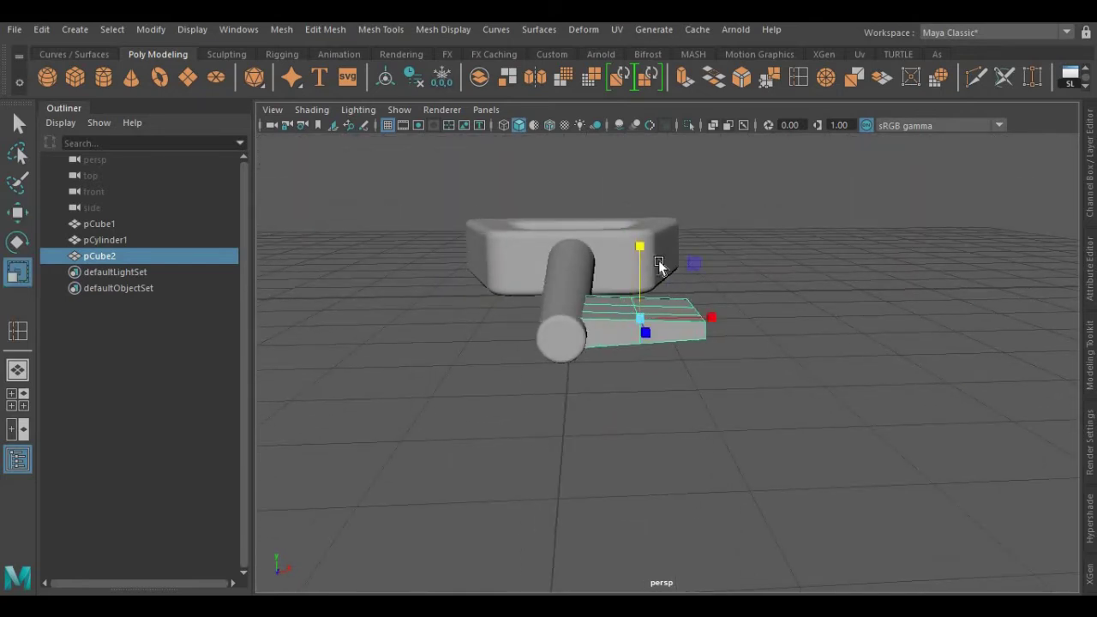
{"action": "key", "text": "space"}
{"action": "left_click_drag", "start_coordinate": [659, 266], "coordinate": [619, 271]}
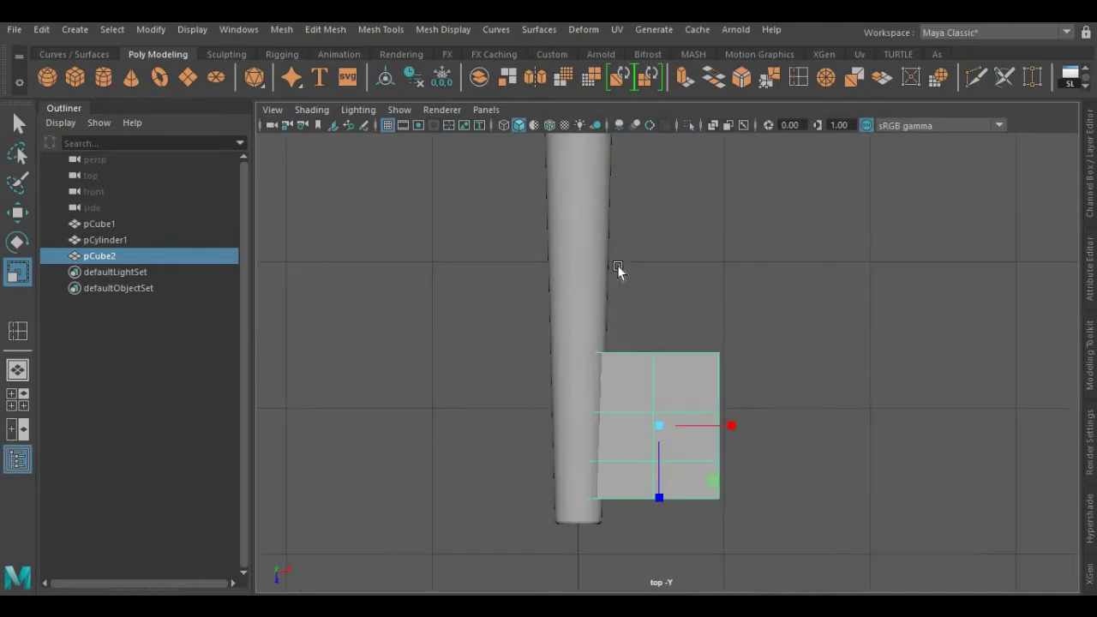
- Show the slab in X-Ray and delete the faces of its outer middle section to form a notch
{"action": "scroll", "coordinate": [701, 316], "scroll_direction": "up", "scroll_amount": 1}
{"action": "left_click", "coordinate": [691, 296]}
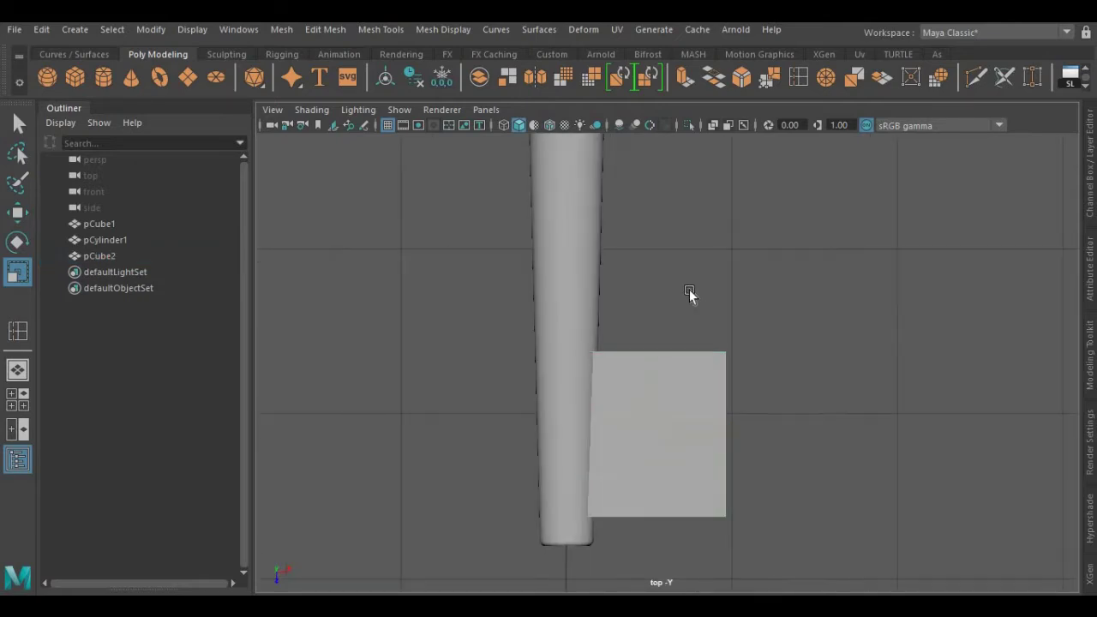
{"action": "left_click", "coordinate": [652, 433]}
{"action": "middle_click_drag", "start_coordinate": [656, 405], "coordinate": [656, 326], "text": "alt"}
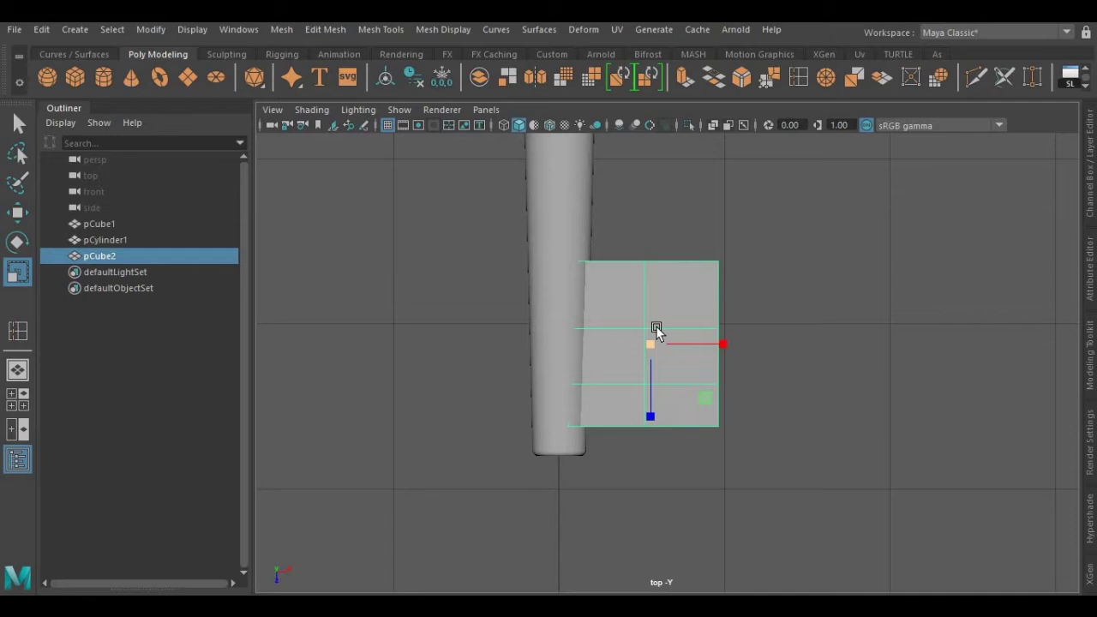
{"action": "left_click", "coordinate": [713, 125]}
{"action": "right_click_drag", "start_coordinate": [829, 312], "coordinate": [804, 209]}
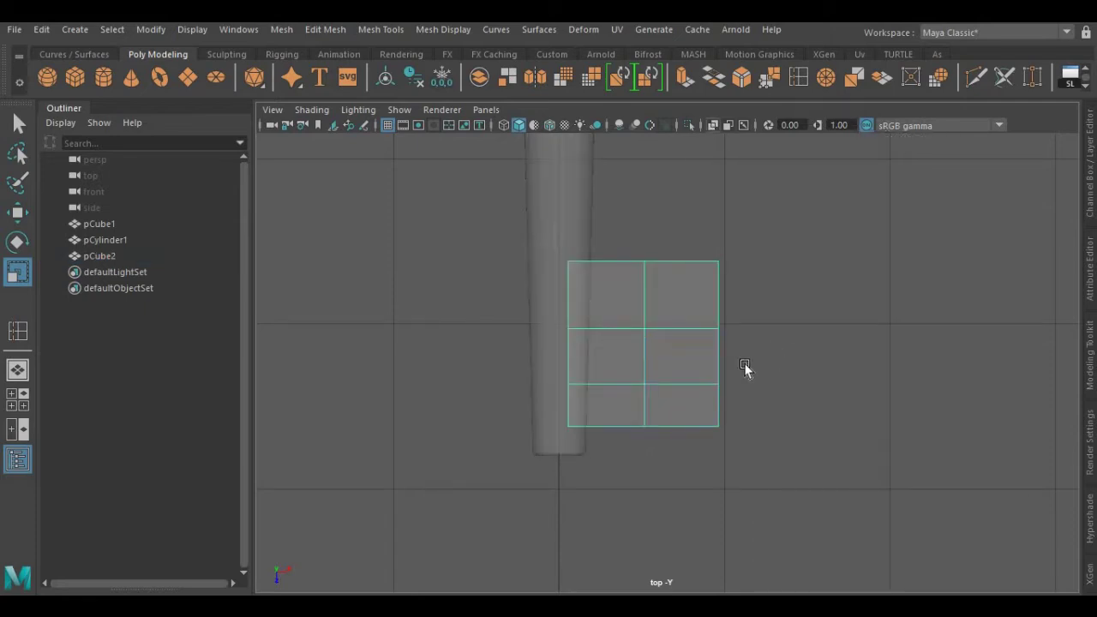
{"action": "left_click_drag", "start_coordinate": [746, 364], "coordinate": [667, 351]}
{"action": "key", "text": "Delete"}
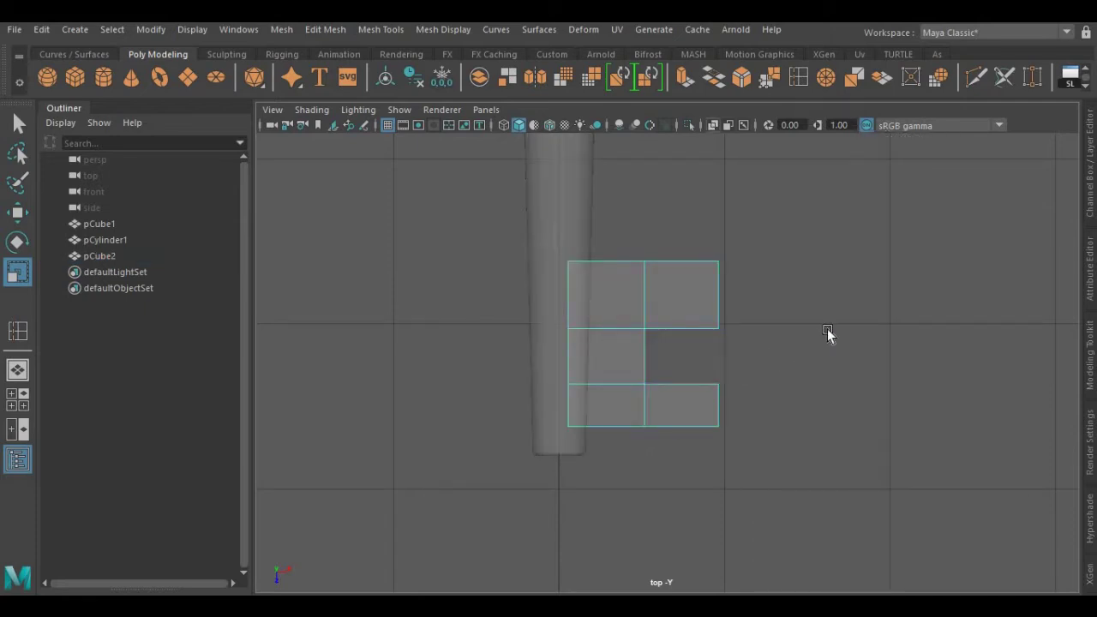
- Flare the notch by scaling its outer vertices apart, and shift all vertices except the tip-side row slightly towards the frame
{"action": "right_click_drag", "start_coordinate": [814, 160], "coordinate": [737, 161]}
{"action": "left_click_drag", "start_coordinate": [702, 298], "coordinate": [715, 456]}
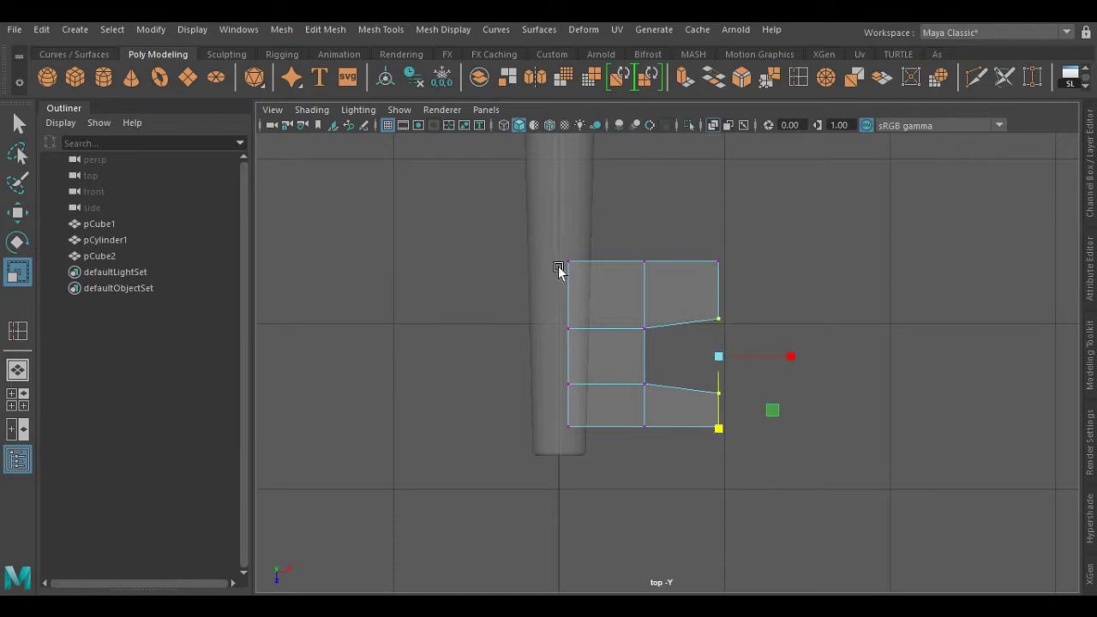
{"action": "left_click_drag", "start_coordinate": [483, 213], "coordinate": [785, 413]}
{"action": "key", "text": "w"}
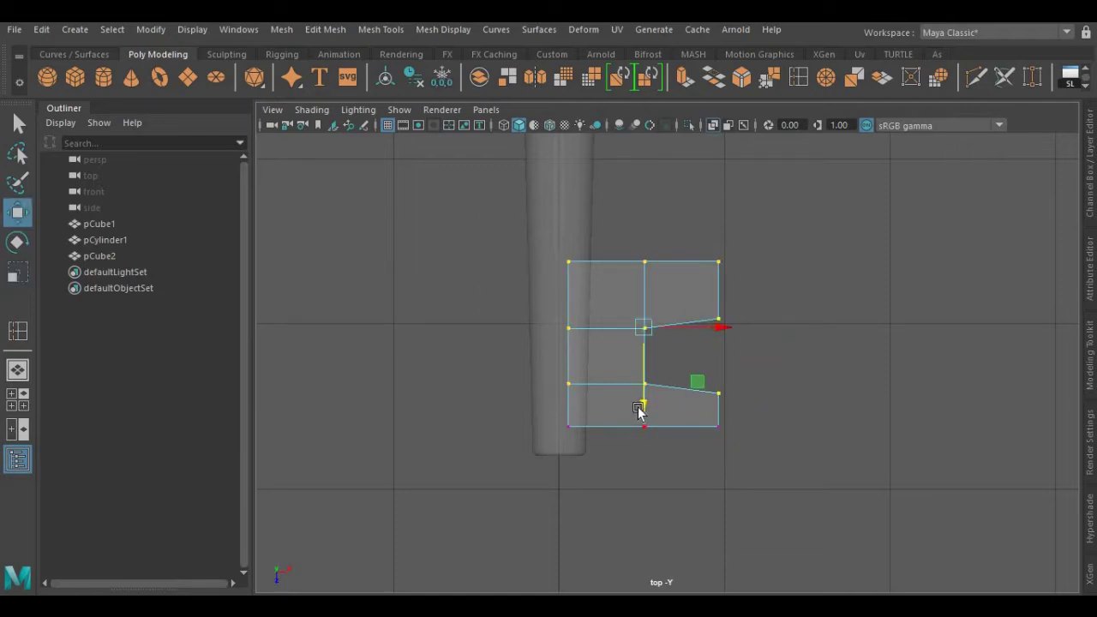
{"action": "left_click_drag", "start_coordinate": [639, 409], "coordinate": [645, 402]}
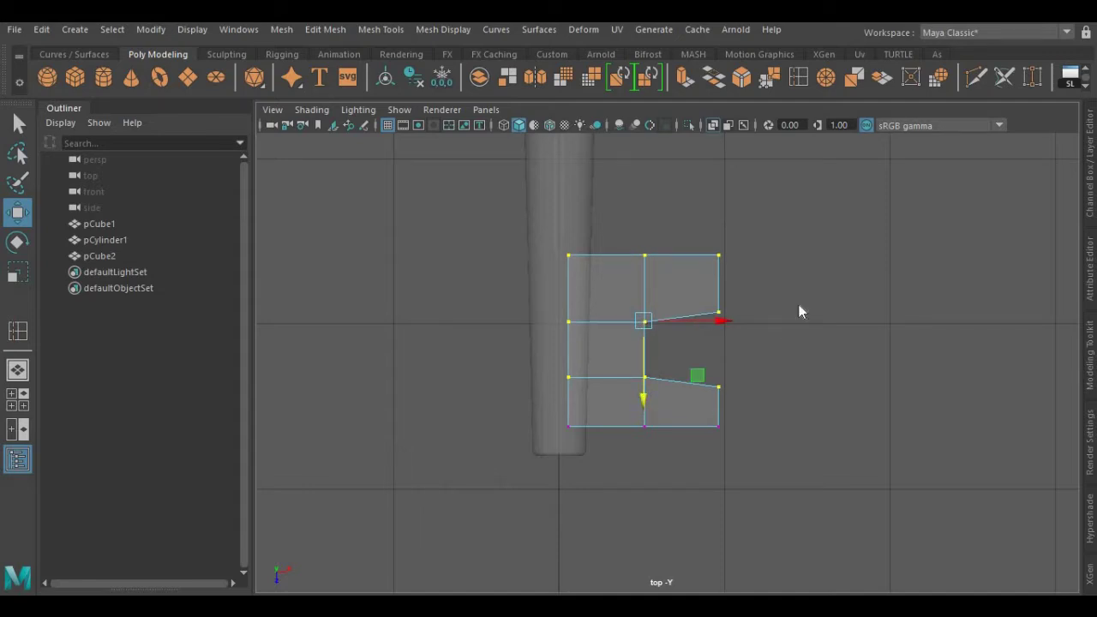
- Return to object mode in the perspective view and turn off the X-Ray display
{"action": "key", "text": "space"}
{"action": "left_click", "coordinate": [792, 261]}
{"action": "right_click_drag", "start_coordinate": [793, 160], "coordinate": [858, 139]}
{"action": "left_click", "coordinate": [714, 125]}
{"action": "left_click", "coordinate": [802, 254]}
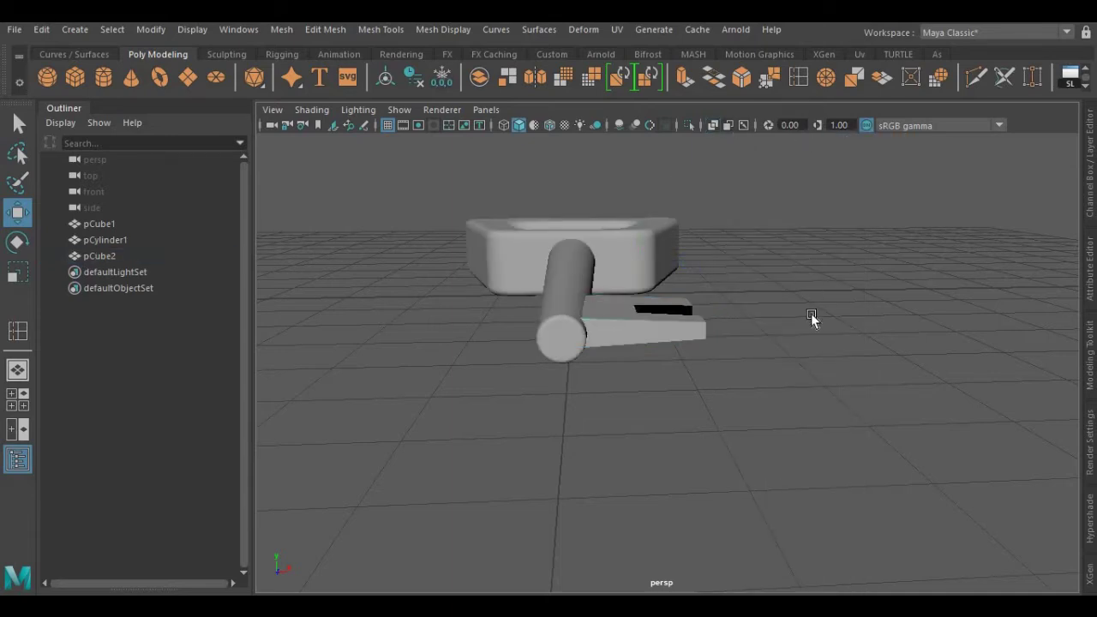
- Bridge the upper and lower edges of the open notch wall nearest the frame
{"action": "left_click_drag", "start_coordinate": [813, 318], "coordinate": [764, 377], "text": "alt"}
{"action": "scroll", "coordinate": [769, 386], "scroll_direction": "up", "scroll_amount": 4}
{"action": "middle_click_drag", "start_coordinate": [764, 376], "coordinate": [801, 397], "text": "alt"}
{"action": "scroll", "coordinate": [801, 397], "scroll_direction": "up", "scroll_amount": 5}
{"action": "scroll", "coordinate": [745, 454], "scroll_direction": "down", "scroll_amount": 8}
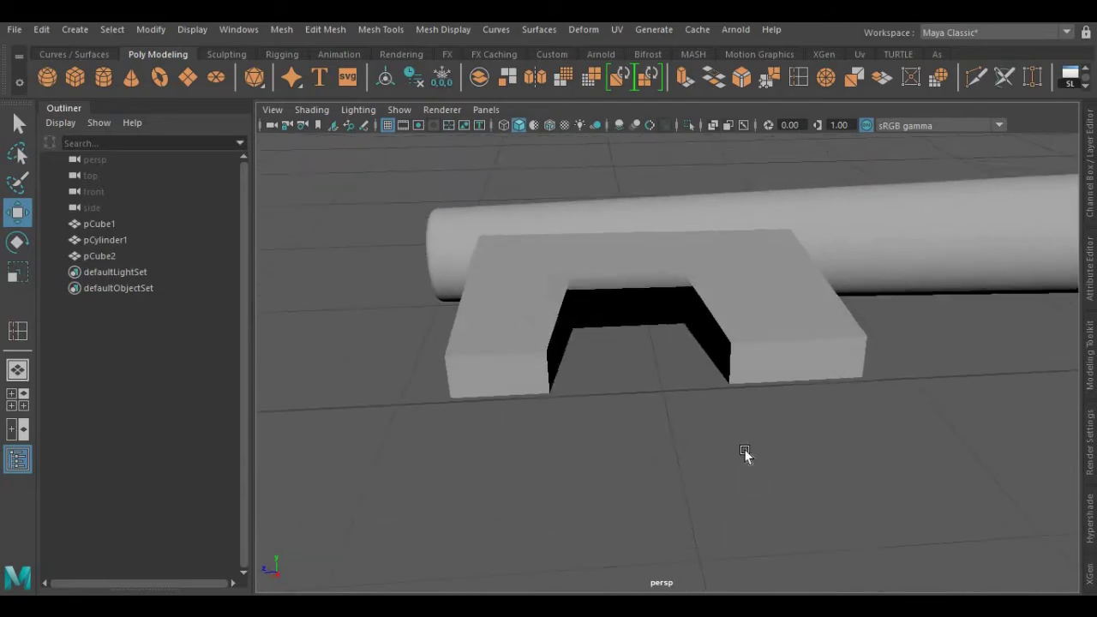
{"action": "left_click_drag", "start_coordinate": [747, 449], "coordinate": [771, 412], "text": "alt"}
{"action": "left_click", "coordinate": [772, 377]}
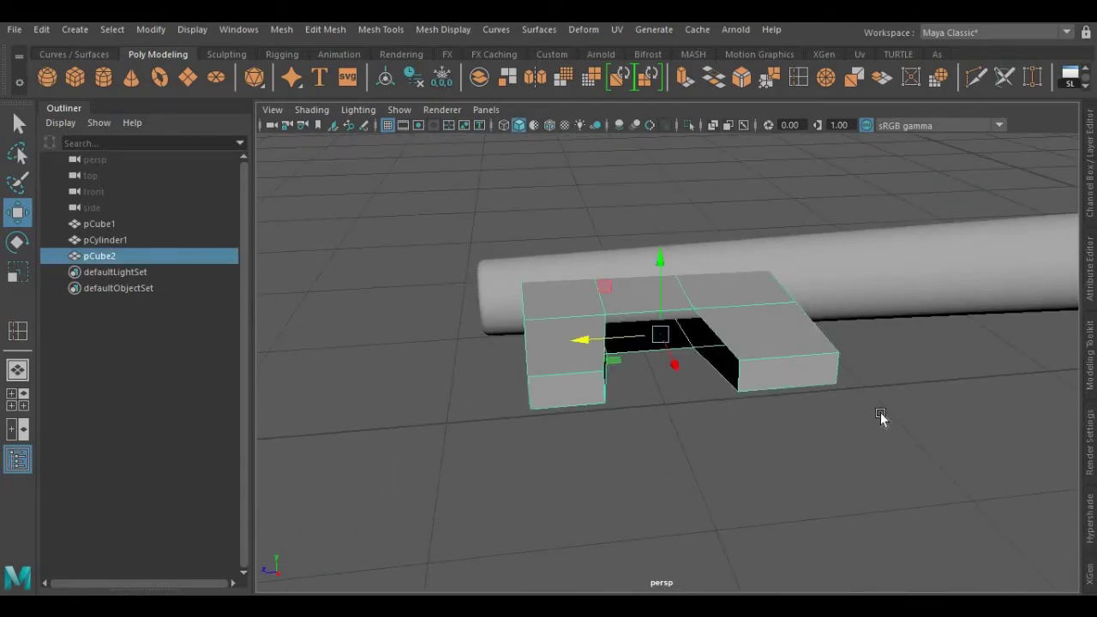
{"action": "right_click_drag", "start_coordinate": [877, 165], "coordinate": [872, 120]}
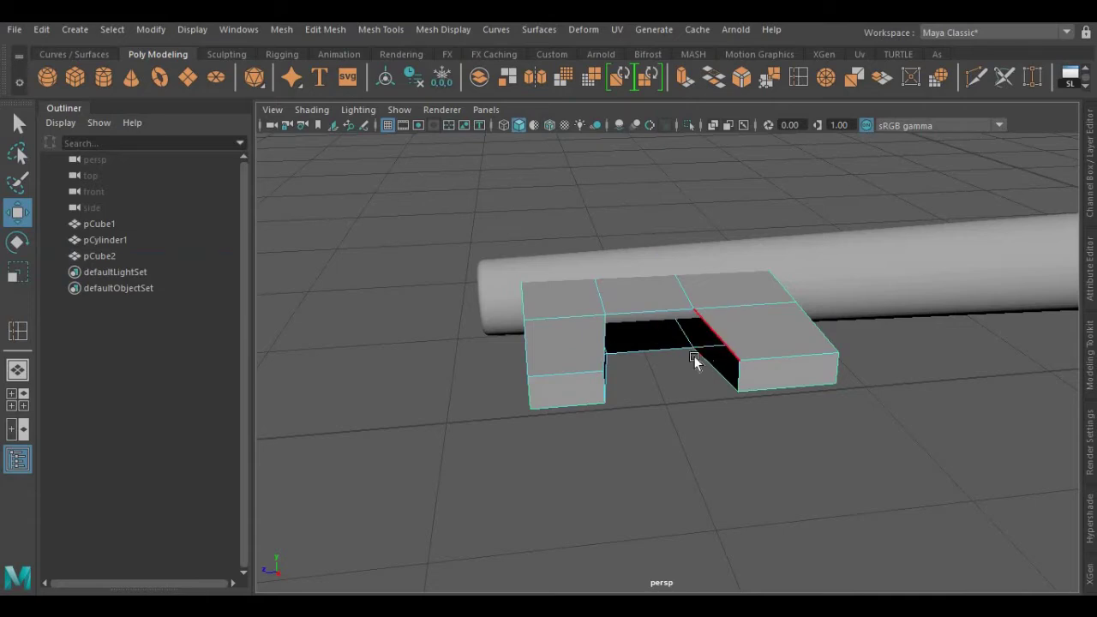
{"action": "left_click_drag", "start_coordinate": [698, 363], "coordinate": [742, 345], "text": "alt"}
{"action": "left_click", "coordinate": [739, 347]}
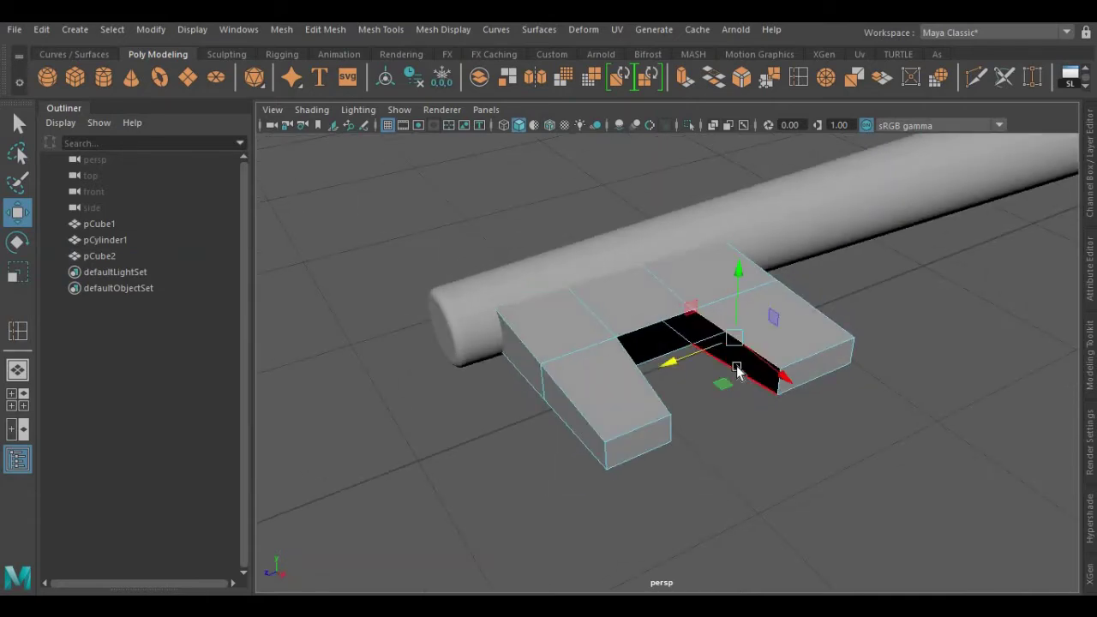
{"action": "left_click", "coordinate": [740, 370]}
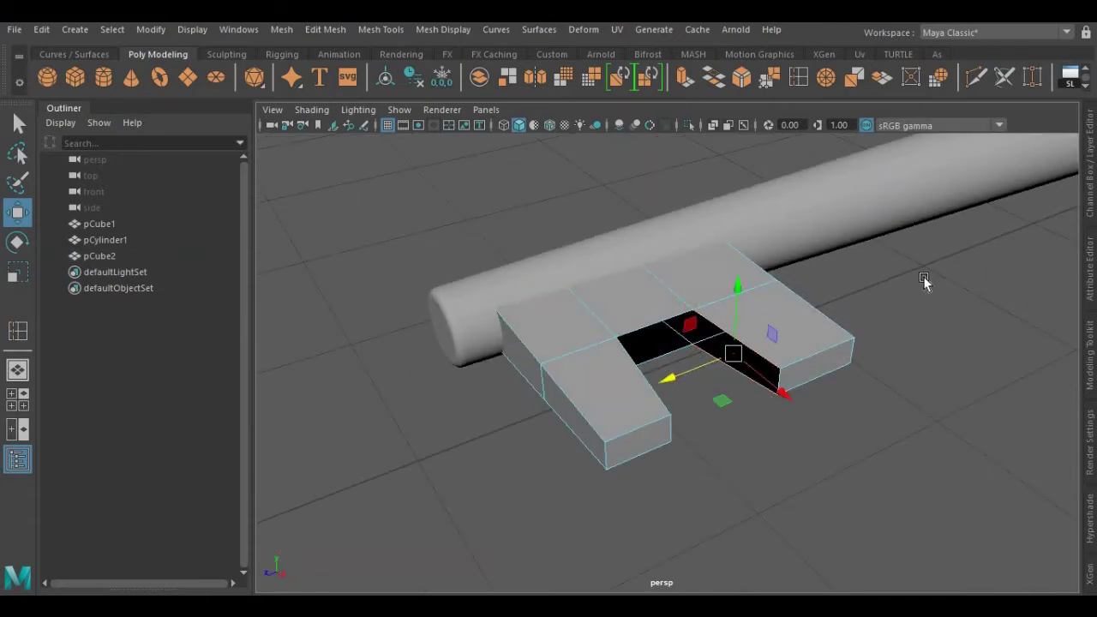
{"action": "right_click_drag", "start_coordinate": [926, 285], "coordinate": [900, 470], "text": "shift"}
- Bridge the open edges of the notch's back wall and of its wall nearest the shaft tip
{"action": "left_click_drag", "start_coordinate": [899, 441], "coordinate": [629, 297], "text": "alt"}
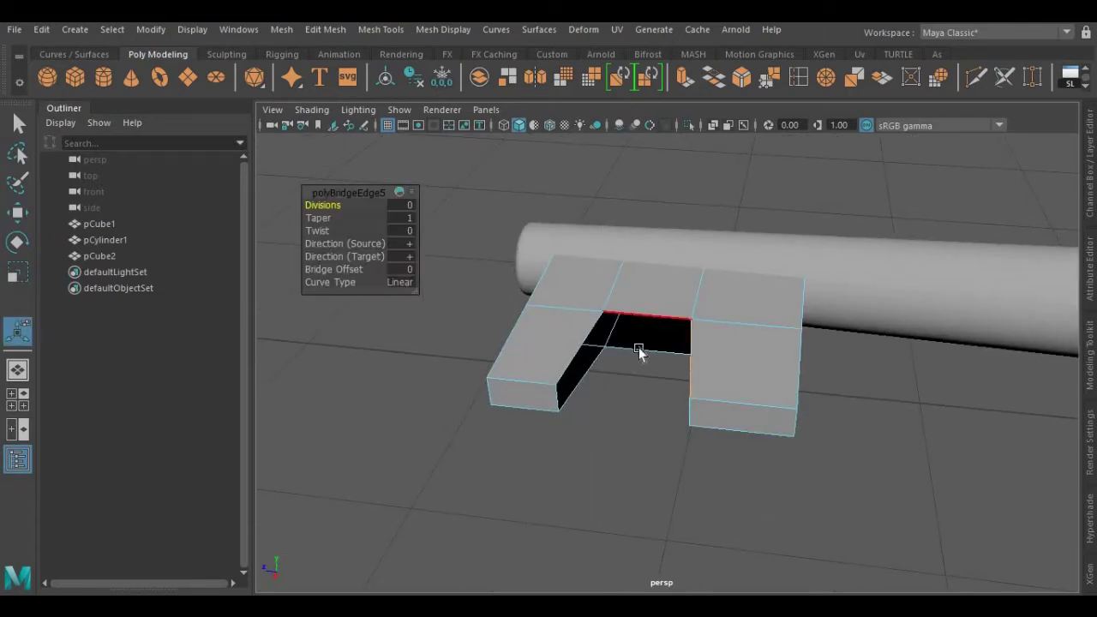
{"action": "right_click_drag", "start_coordinate": [397, 240], "coordinate": [386, 432], "text": "shift"}
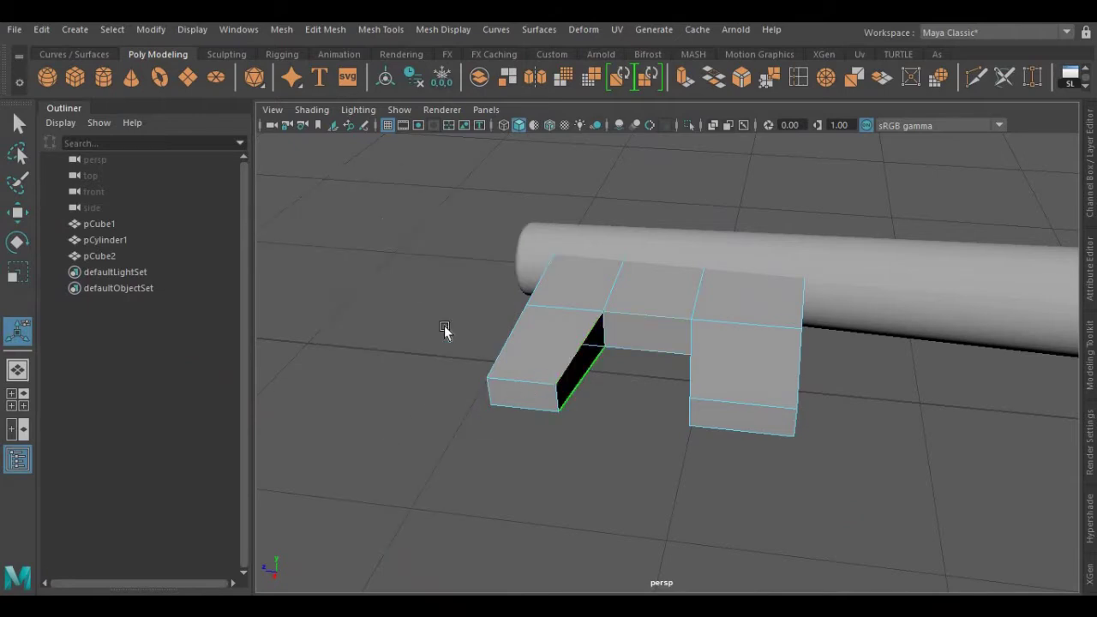
{"action": "right_click_drag", "start_coordinate": [432, 256], "coordinate": [416, 452], "text": "shift"}
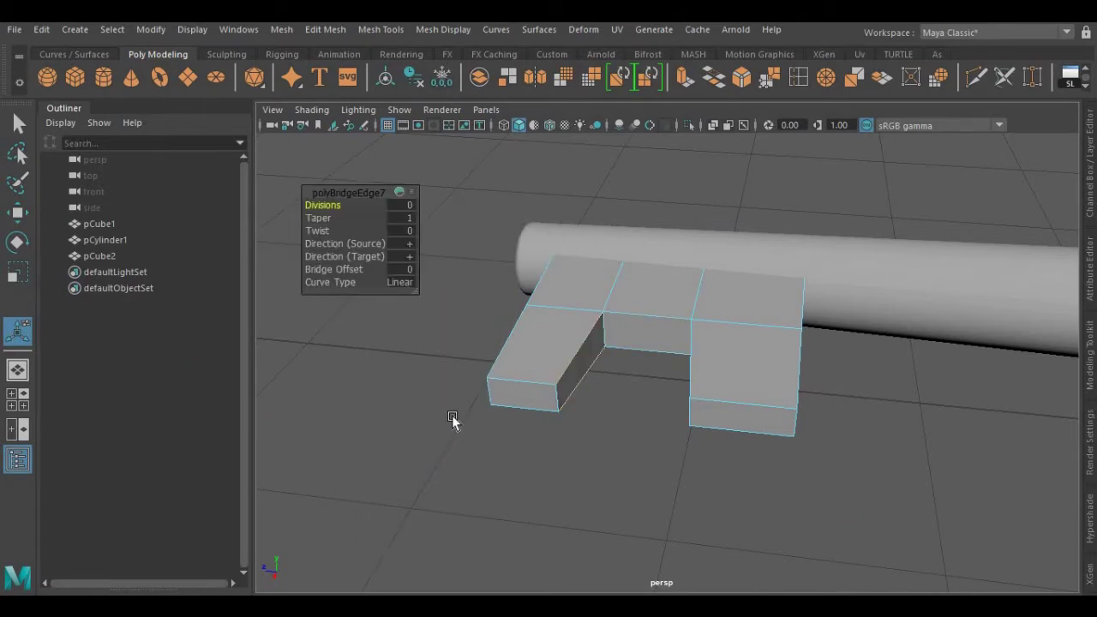
{"action": "left_click_drag", "start_coordinate": [452, 421], "coordinate": [583, 391], "text": "alt"}
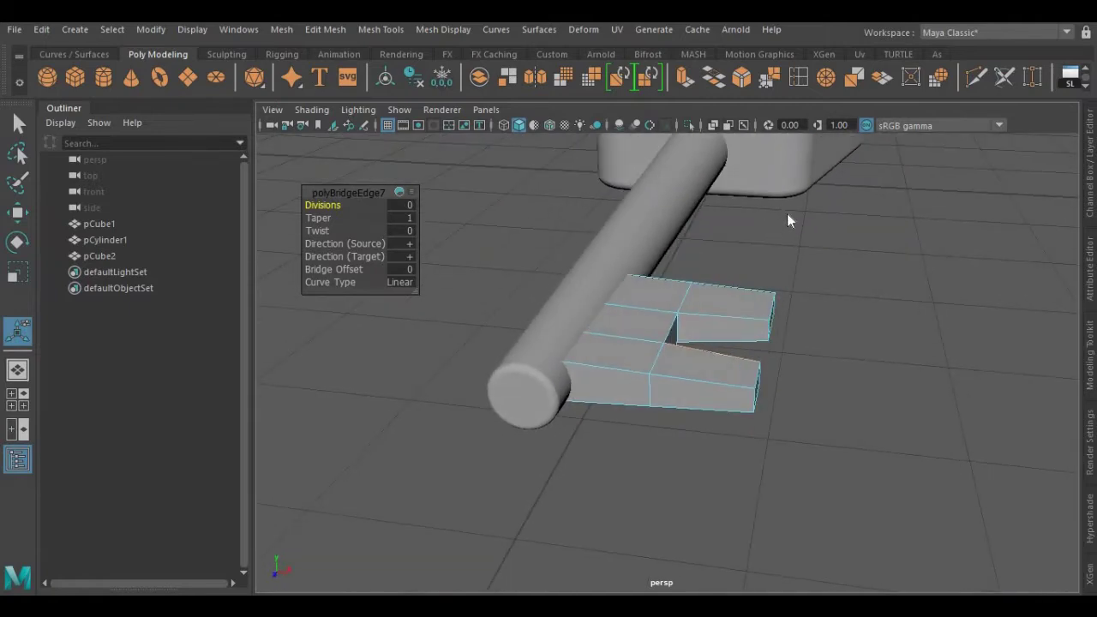
- Return the key bit to object mode and collapse the Outliner
{"action": "right_click_drag", "start_coordinate": [787, 162], "coordinate": [862, 137]}
{"action": "key", "text": "q"}
{"action": "left_click", "coordinate": [846, 341]}
{"action": "left_click_drag", "start_coordinate": [845, 341], "coordinate": [708, 315], "text": "alt"}
{"action": "left_click", "coordinate": [708, 315]}
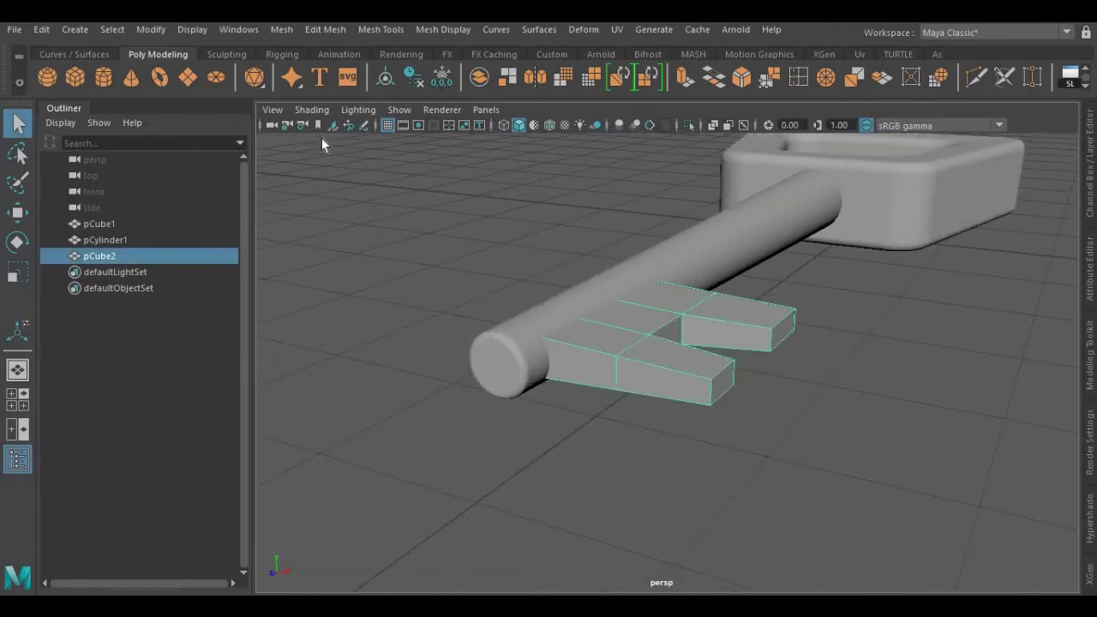
{"action": "left_click", "coordinate": [65, 108]}
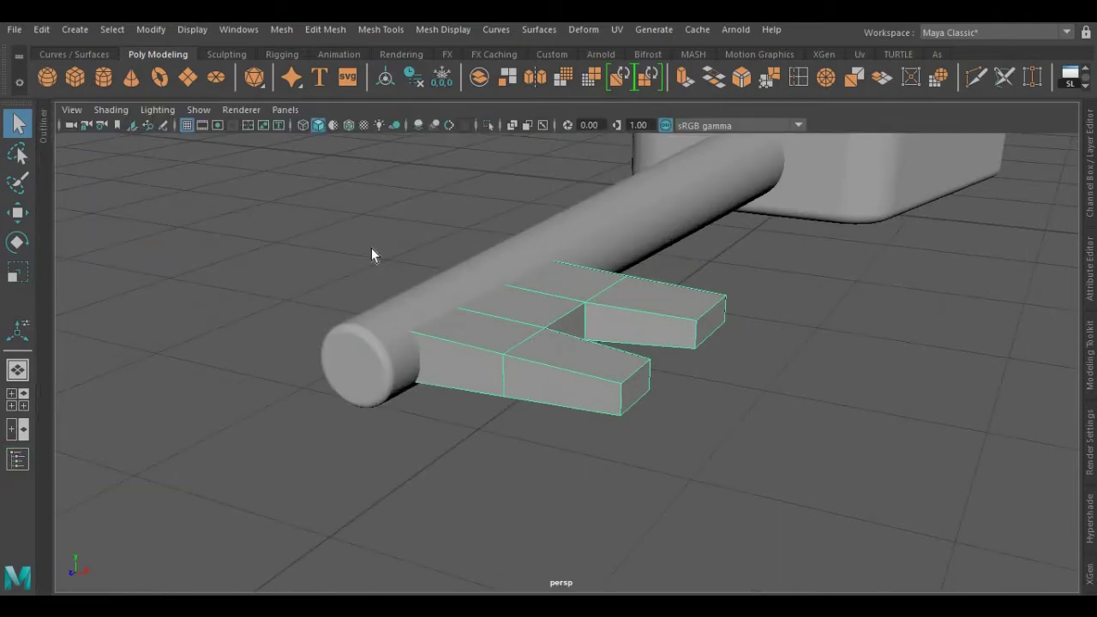
- Bevel the whole key bit with a fraction of 0.3 and 7 segments
{"action": "left_click", "coordinate": [451, 191]}
{"action": "left_click", "coordinate": [504, 329]}
{"action": "key", "text": "w"}
{"action": "left_click_drag", "start_coordinate": [505, 330], "coordinate": [549, 339], "text": "alt"}
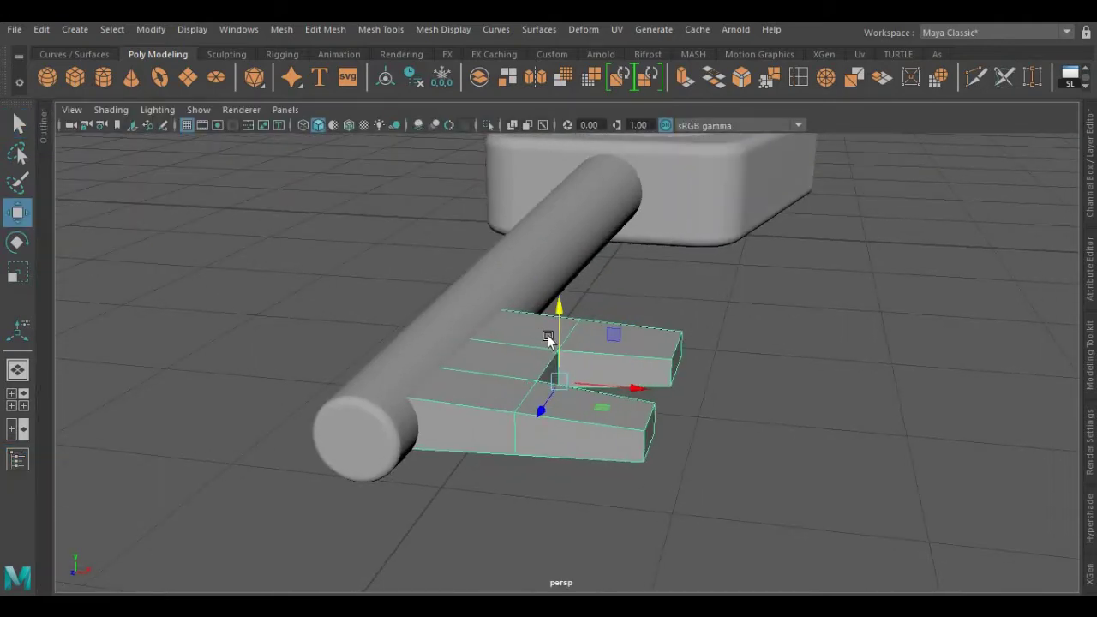
{"action": "key", "text": "ctrl+b"}
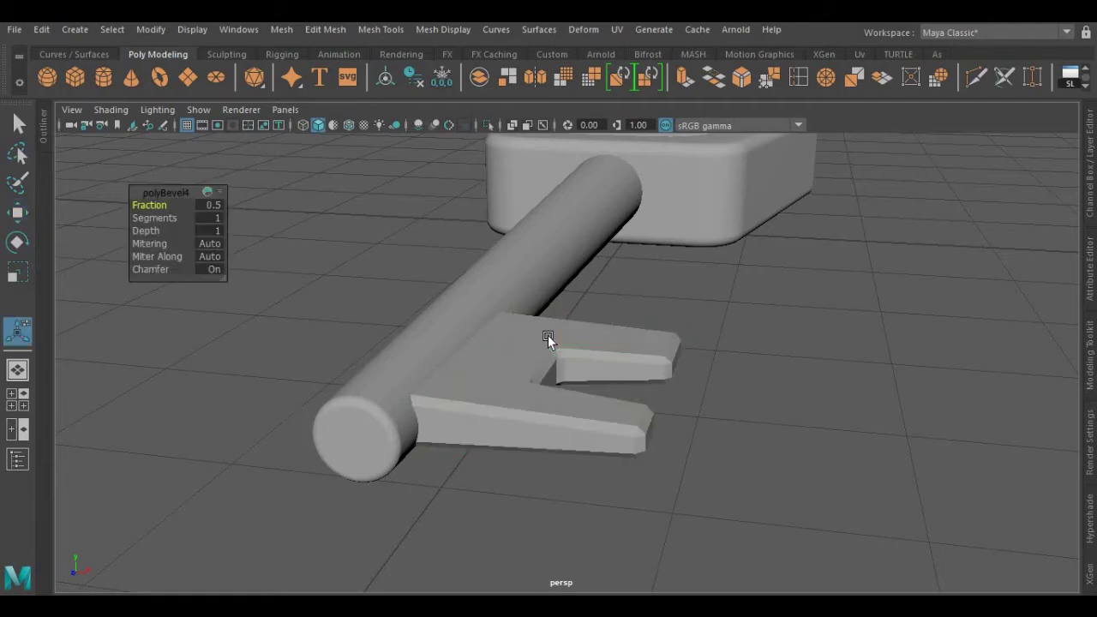
{"action": "mouse_move", "coordinate": [148, 220]}
{"action": "left_mouse_down"}
{"action": "mouse_move", "coordinate": [182, 221]}
{"action": "mouse_move", "coordinate": [147, 207]}
{"action": "mouse_move", "coordinate": [158, 207]}
{"action": "left_mouse_up"}
{"action": "scroll", "coordinate": [513, 344], "scroll_direction": "up", "scroll_amount": 2}
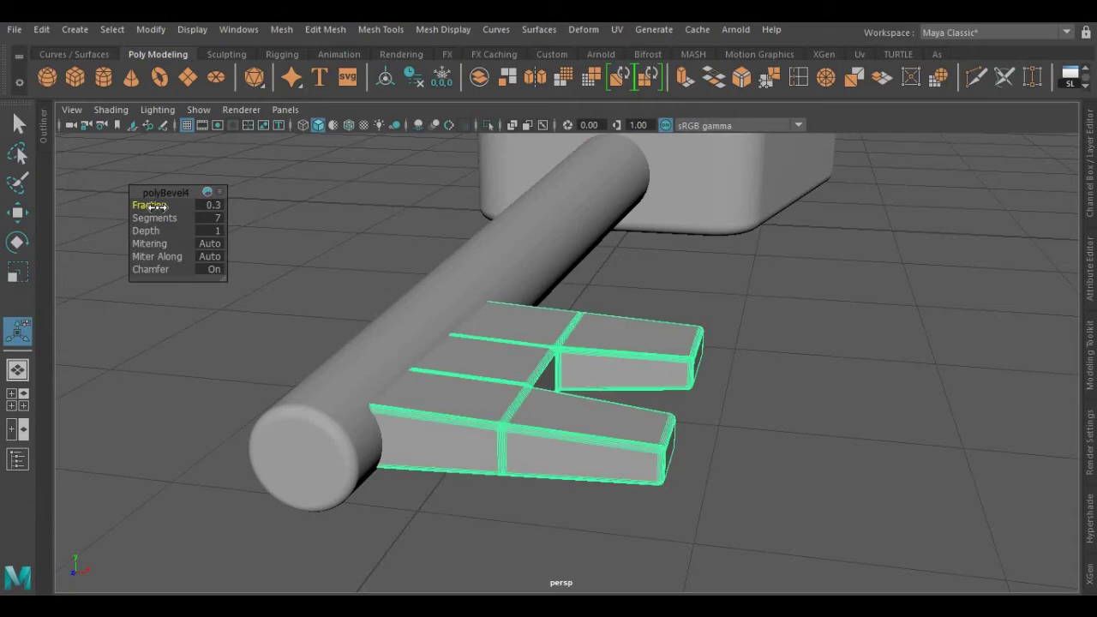
{"action": "left_click", "coordinate": [842, 321]}
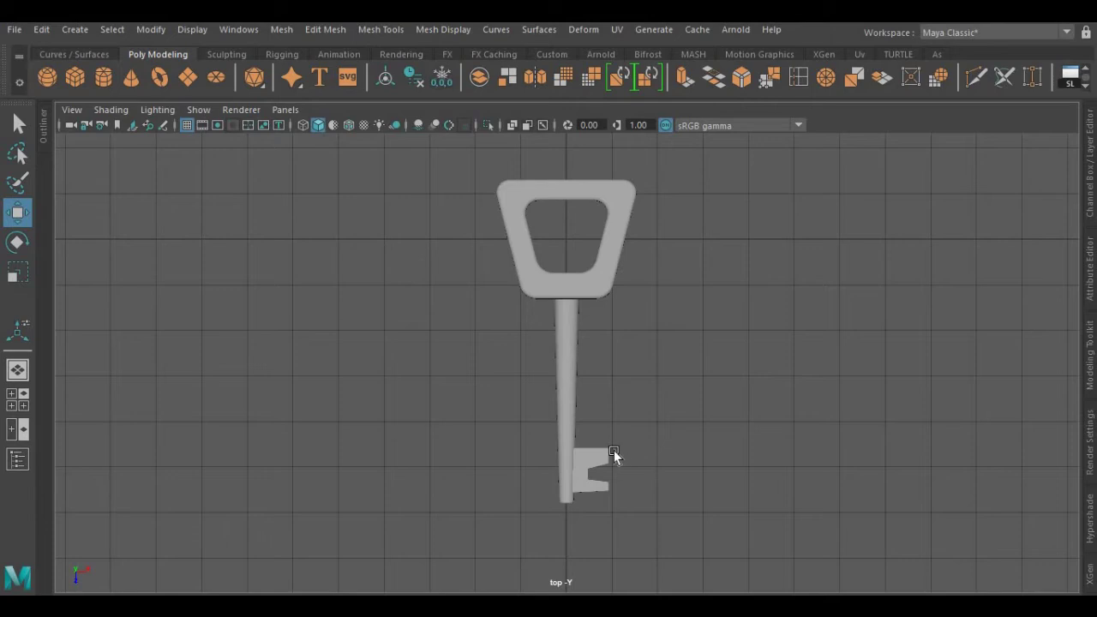
- Mirror the key bit as a copy across the world X axis, combined with the original and without merging borders
{"action": "left_click", "coordinate": [601, 455]}
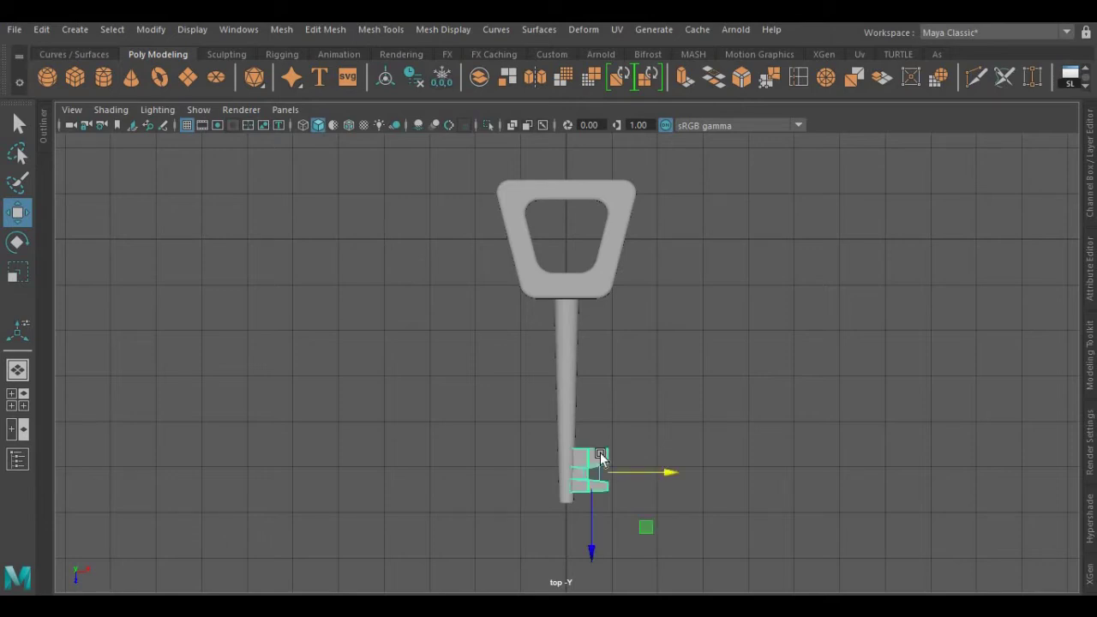
{"action": "left_click", "coordinate": [278, 29]}
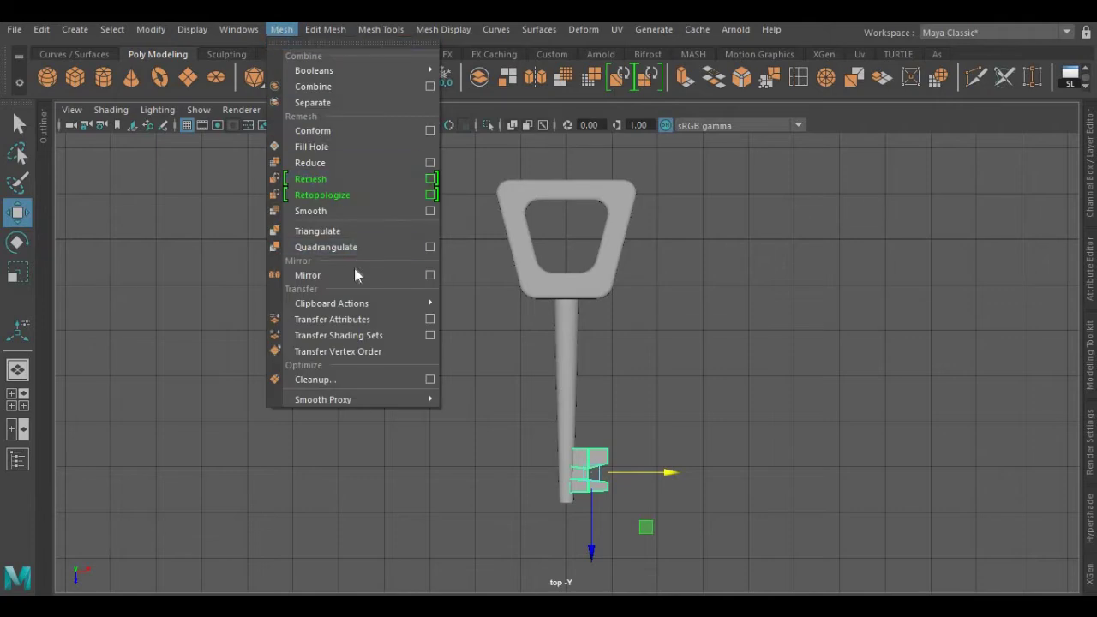
{"action": "left_click", "coordinate": [430, 275]}
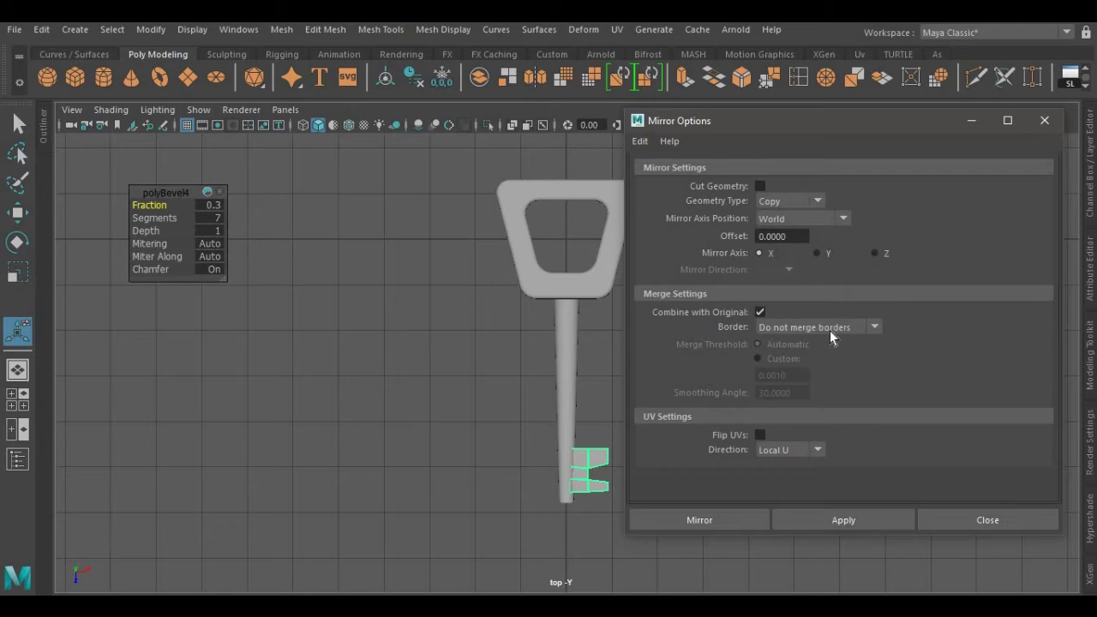
{"action": "left_click_drag", "start_coordinate": [654, 120], "coordinate": [712, 169]}
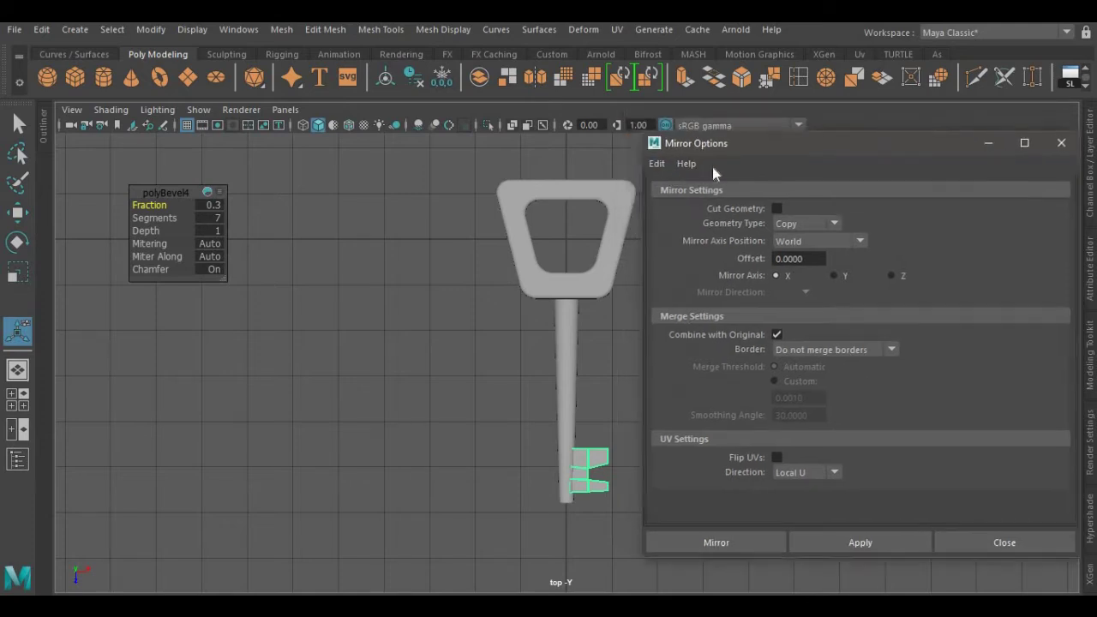
{"action": "left_click", "coordinate": [510, 125]}
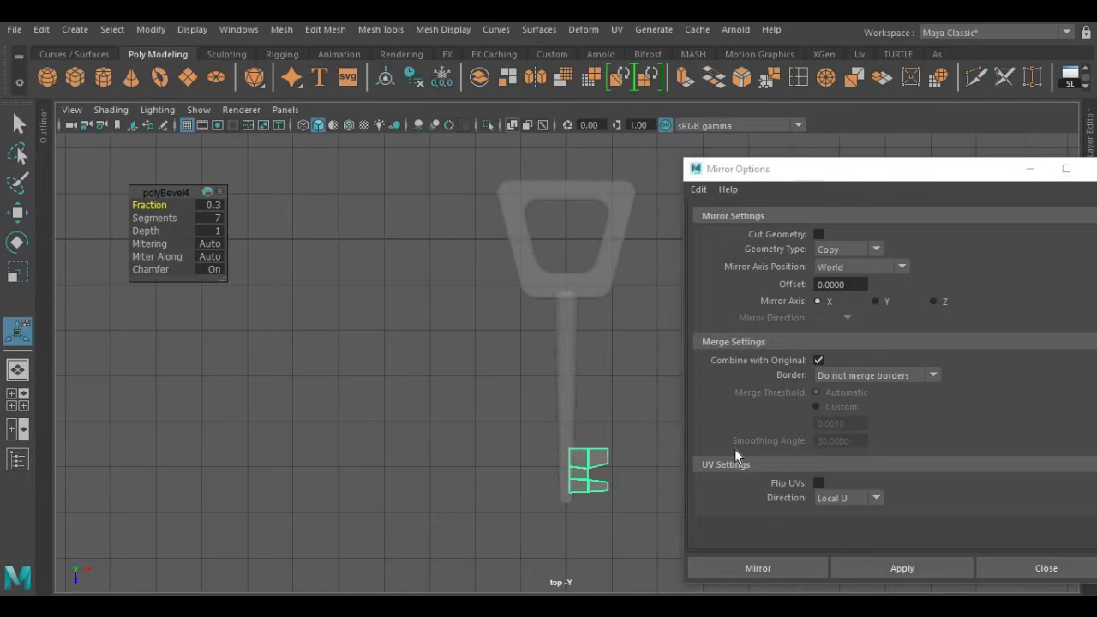
{"action": "left_click", "coordinate": [874, 567]}
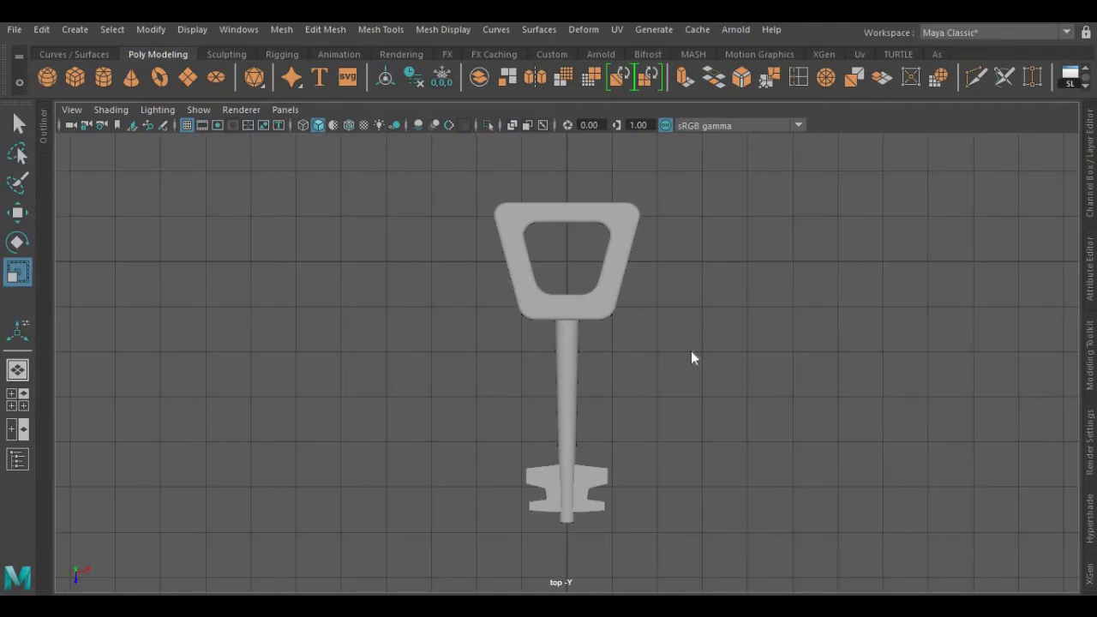
- Join the key's frame and tapered shaft into one mesh with a Boolean union
{"action": "key", "text": "space"}
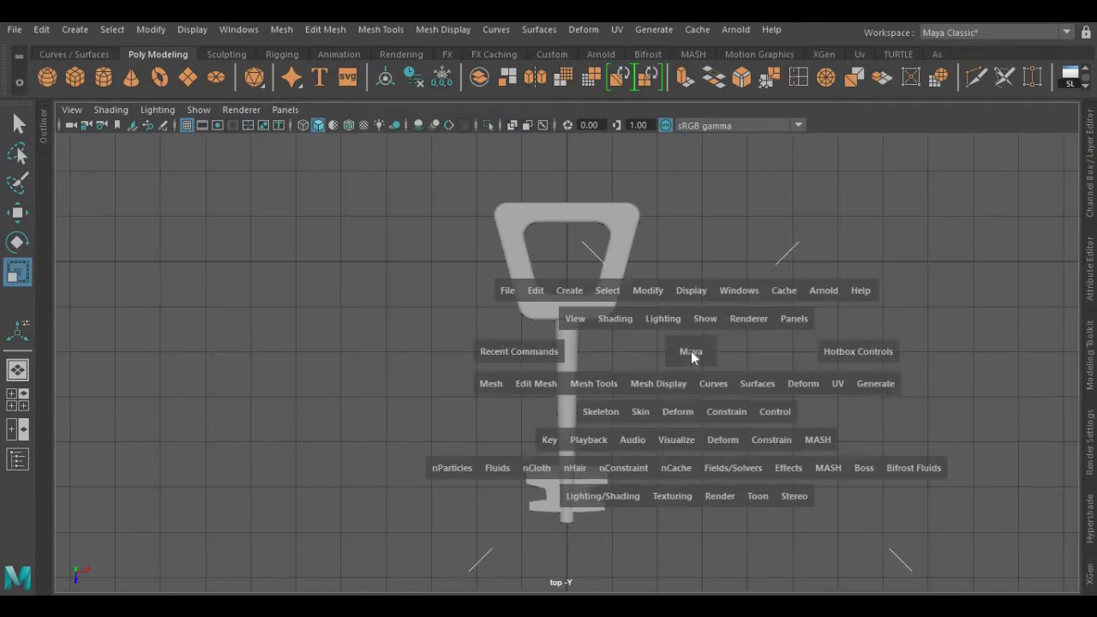
{"action": "left_click_drag", "start_coordinate": [691, 351], "coordinate": [727, 394]}
{"action": "scroll", "coordinate": [690, 307], "scroll_direction": "down", "scroll_amount": 2}
{"action": "scroll", "coordinate": [691, 401], "scroll_direction": "down", "scroll_amount": 3}
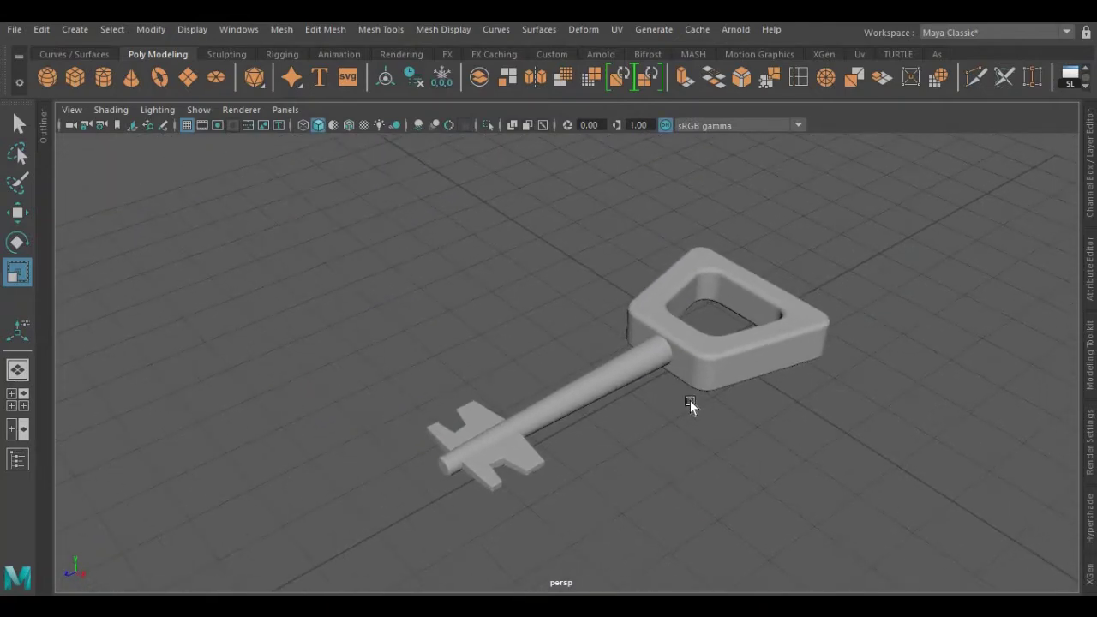
{"action": "left_click", "coordinate": [693, 356]}
{"action": "left_click", "coordinate": [571, 382], "text": "shift"}
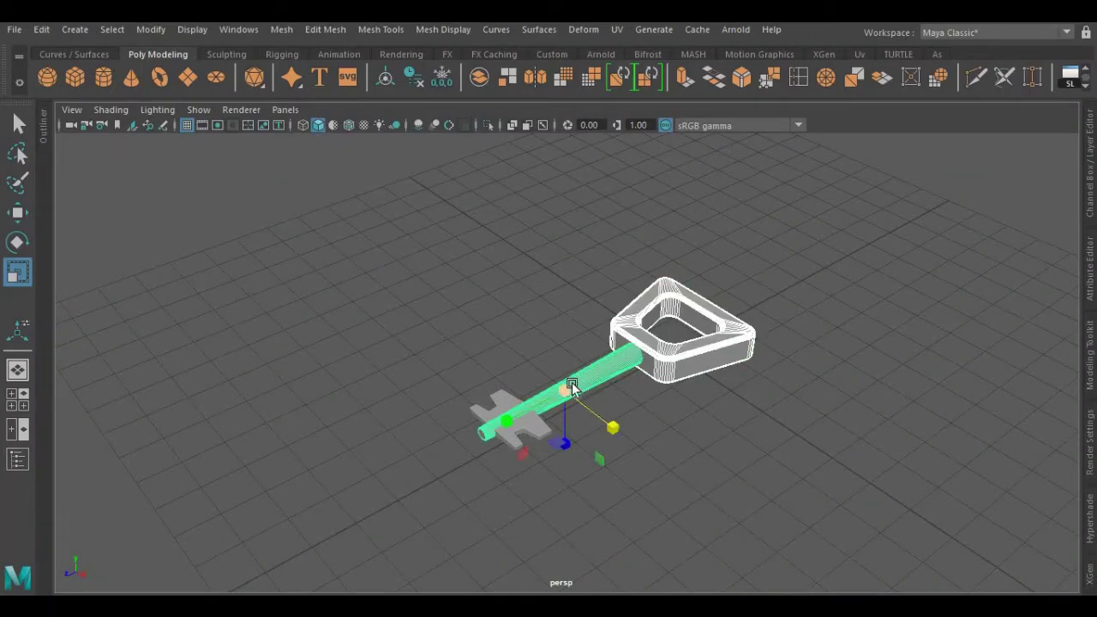
{"action": "left_click", "coordinate": [509, 125]}
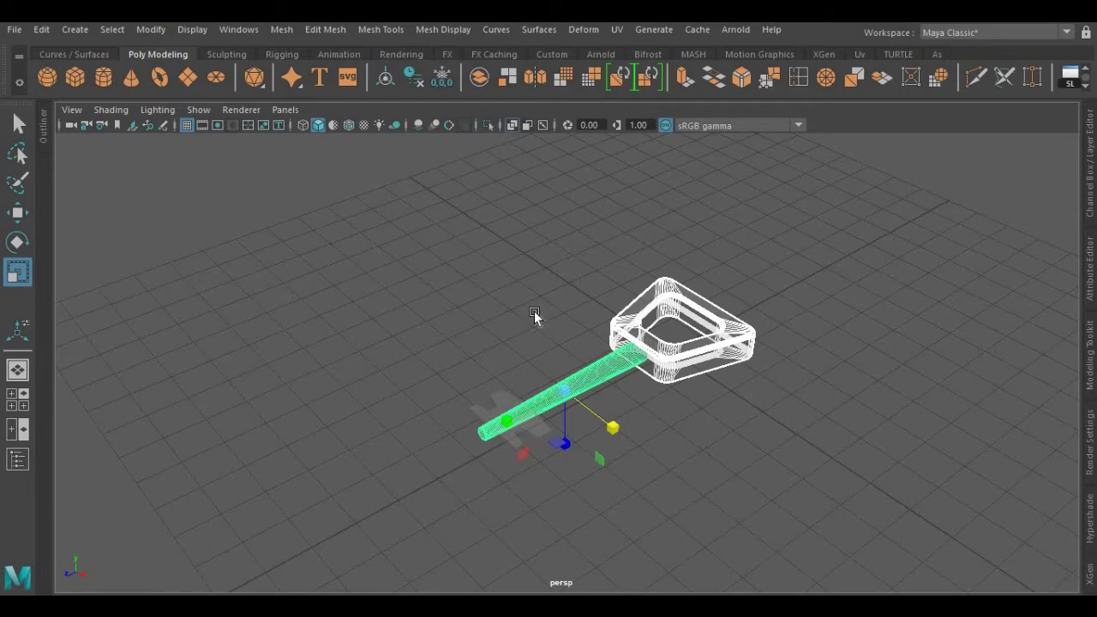
{"action": "left_click_drag", "start_coordinate": [534, 311], "coordinate": [547, 292], "text": "alt"}
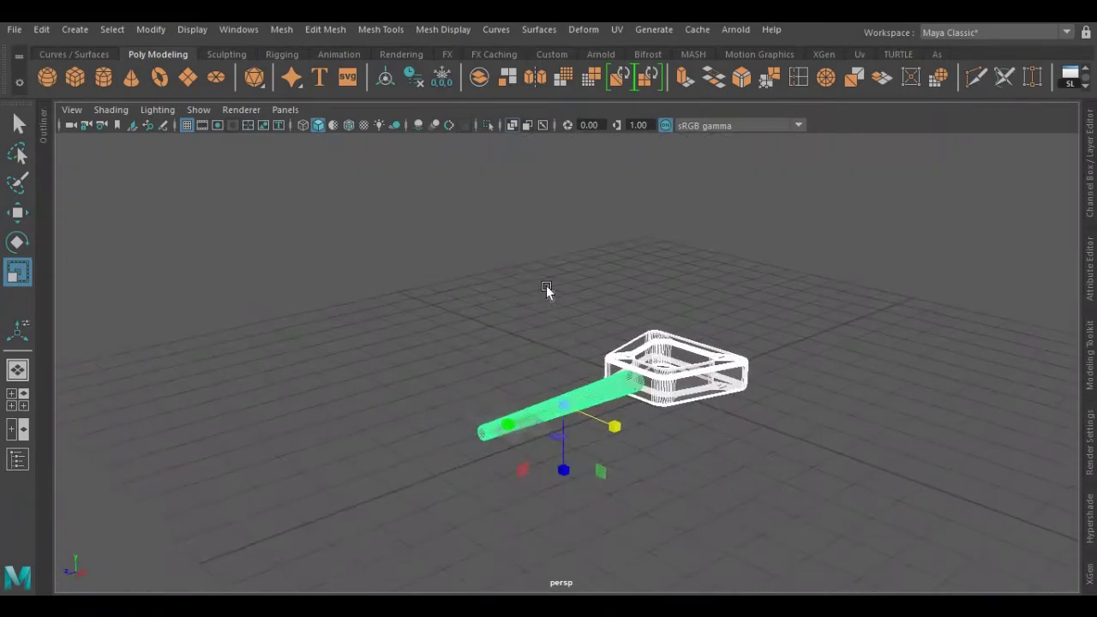
{"action": "left_click", "coordinate": [279, 32]}
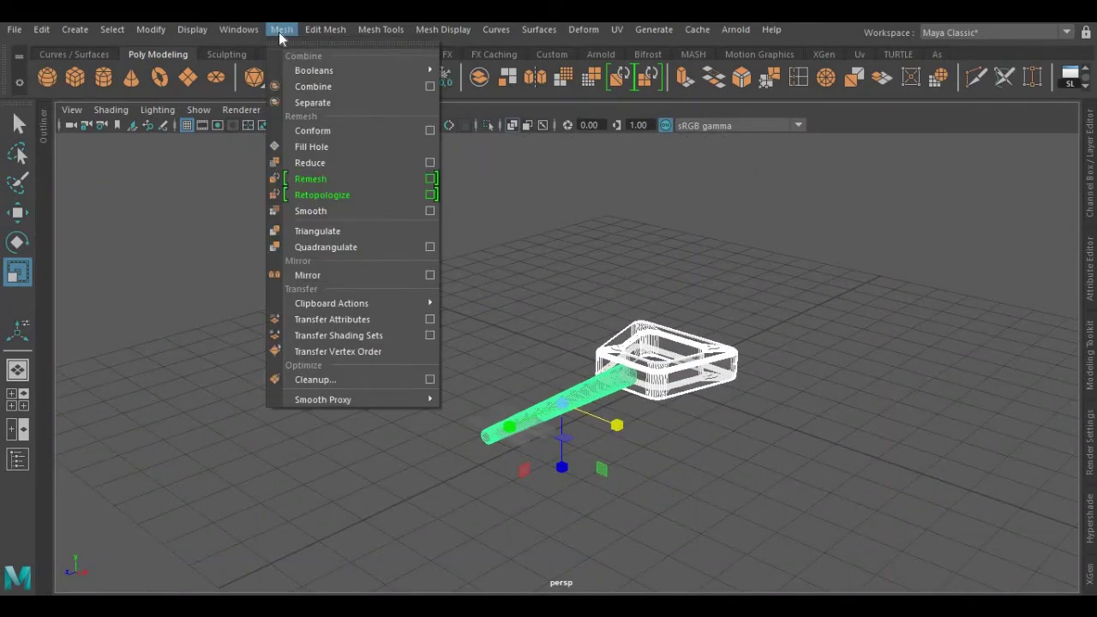
{"action": "mouse_move", "coordinate": [312, 72]}
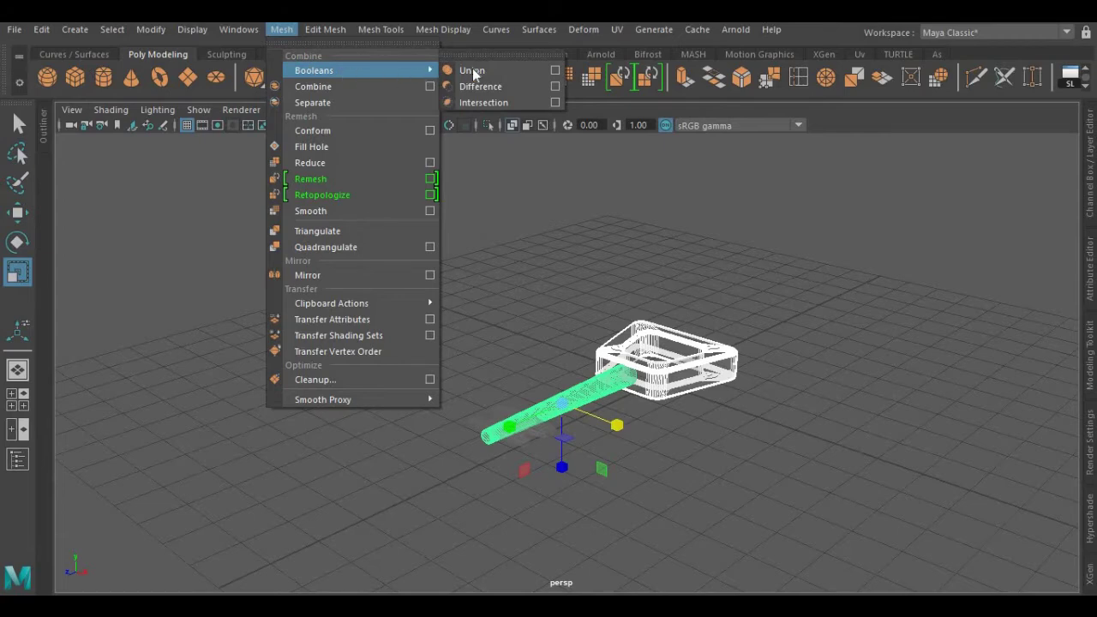
{"action": "left_click", "coordinate": [473, 71]}
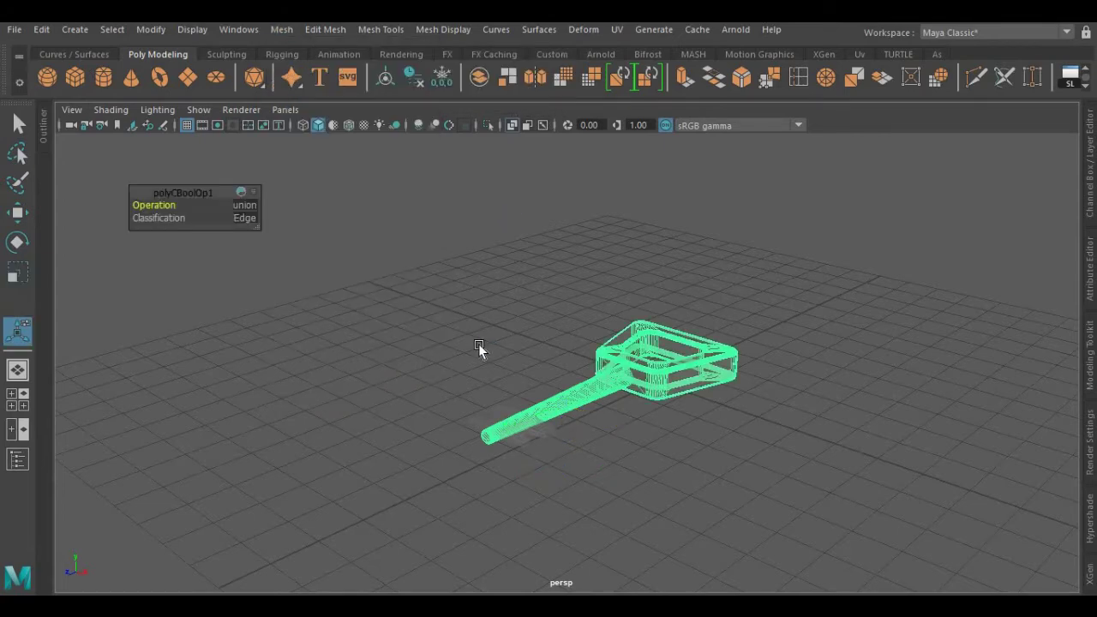
{"action": "left_click", "coordinate": [480, 347]}
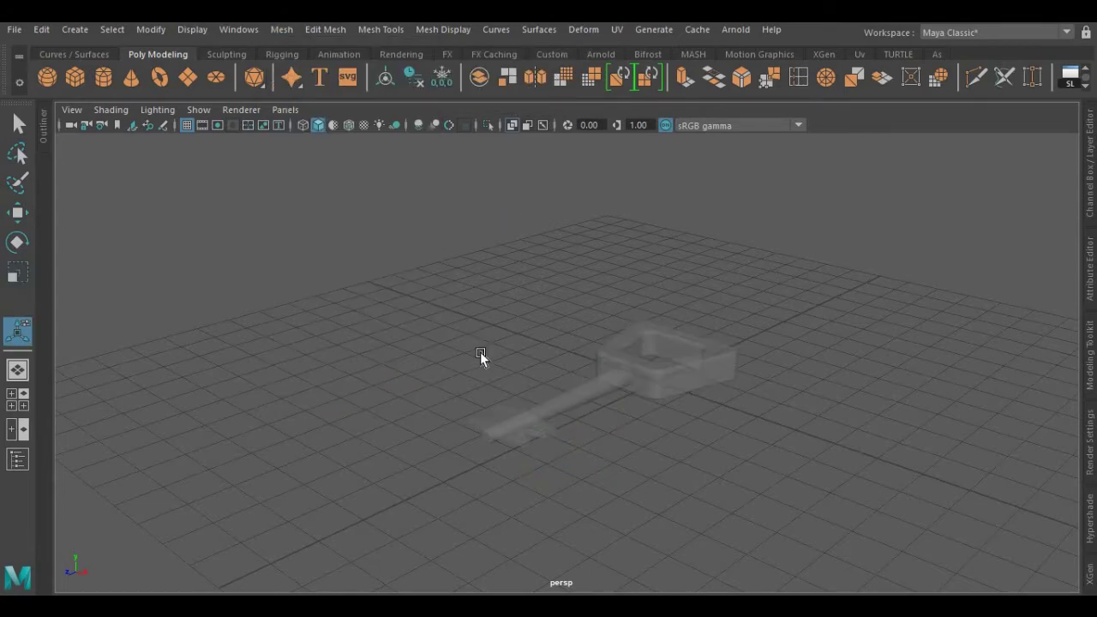
- Turn off X-ray shading and merge the mirrored key bit with the frame-and-shaft mesh using a Boolean union
{"action": "left_click", "coordinate": [512, 125]}
{"action": "left_click_drag", "start_coordinate": [488, 329], "coordinate": [473, 267], "text": "alt"}
{"action": "left_click", "coordinate": [611, 354]}
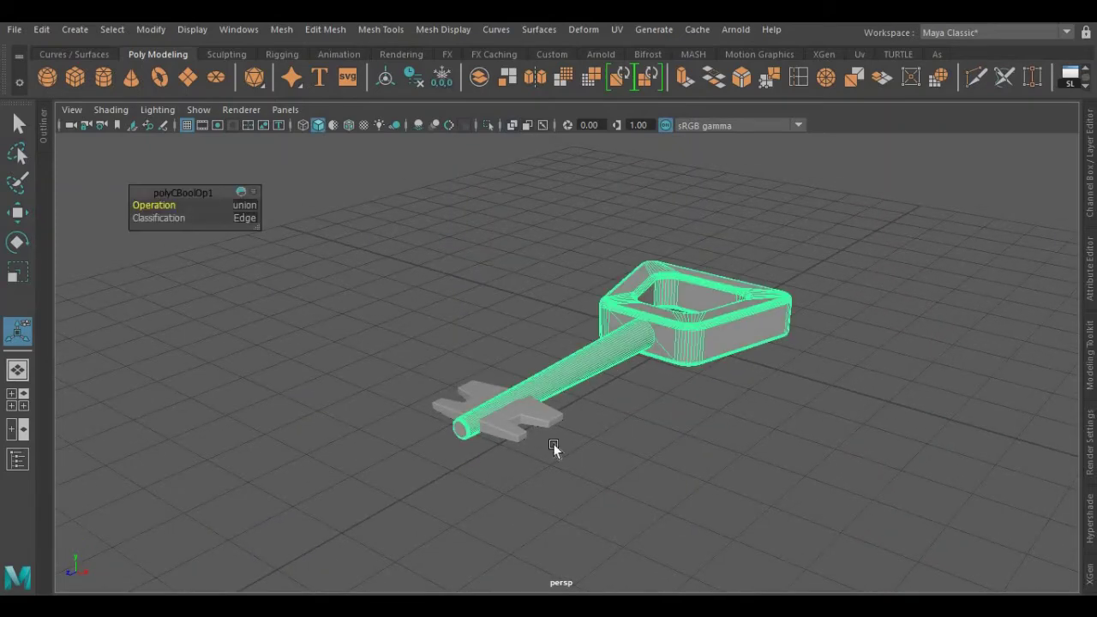
{"action": "left_click", "coordinate": [556, 419]}
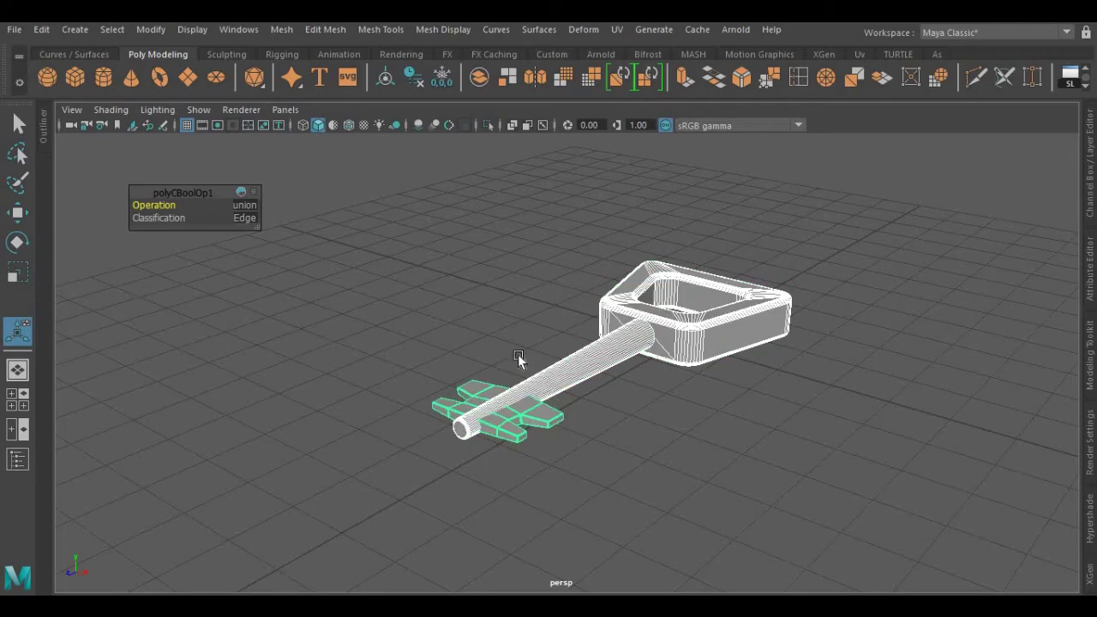
{"action": "left_click", "coordinate": [280, 30]}
{"action": "mouse_move", "coordinate": [316, 75]}
{"action": "left_click", "coordinate": [472, 71]}
{"action": "left_click", "coordinate": [516, 246]}
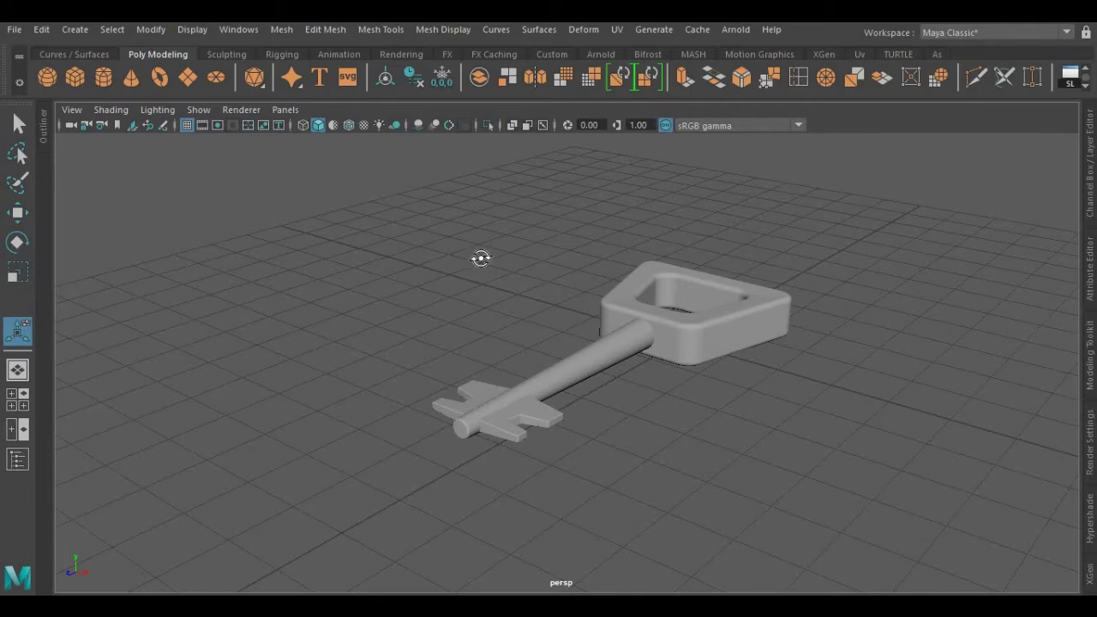
- Examine the merged key mesh from several angles in the perspective view
{"action": "left_click_drag", "start_coordinate": [481, 258], "coordinate": [510, 259], "text": "alt"}
{"action": "middle_click_drag", "start_coordinate": [512, 259], "coordinate": [542, 262], "text": "alt"}
{"action": "scroll", "coordinate": [541, 263], "scroll_direction": "up", "scroll_amount": 3}
{"action": "left_click_drag", "start_coordinate": [516, 265], "coordinate": [501, 263], "text": "alt"}
{"action": "scroll", "coordinate": [501, 264], "scroll_direction": "down", "scroll_amount": 3}
{"action": "left_click", "coordinate": [726, 353]}
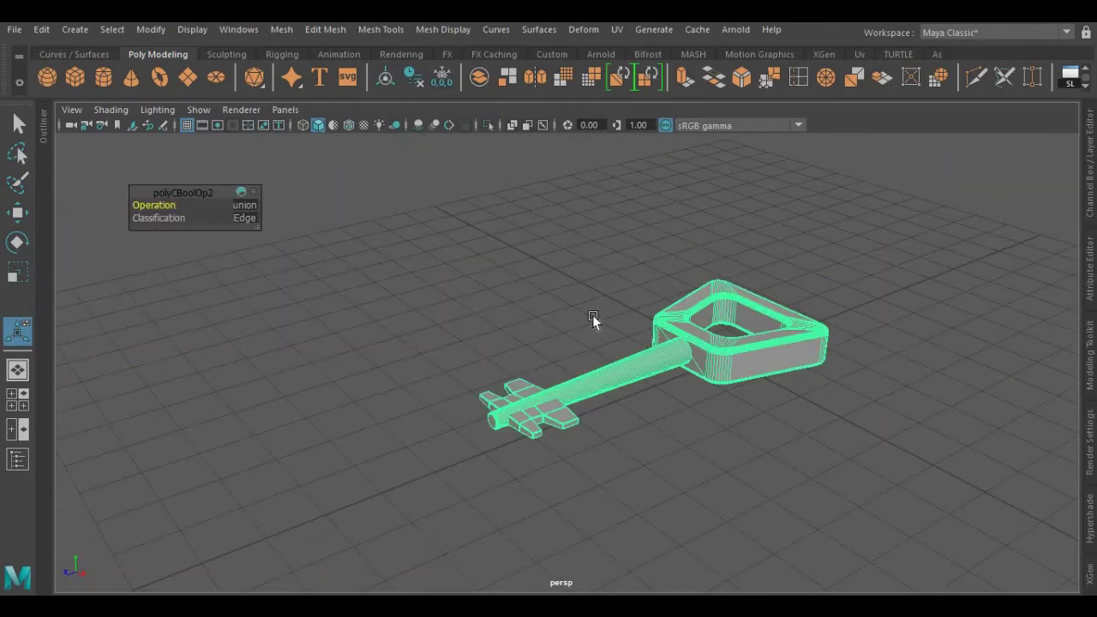
{"action": "left_click_drag", "start_coordinate": [568, 299], "coordinate": [363, 311], "text": "alt"}
{"action": "left_click", "coordinate": [547, 310]}
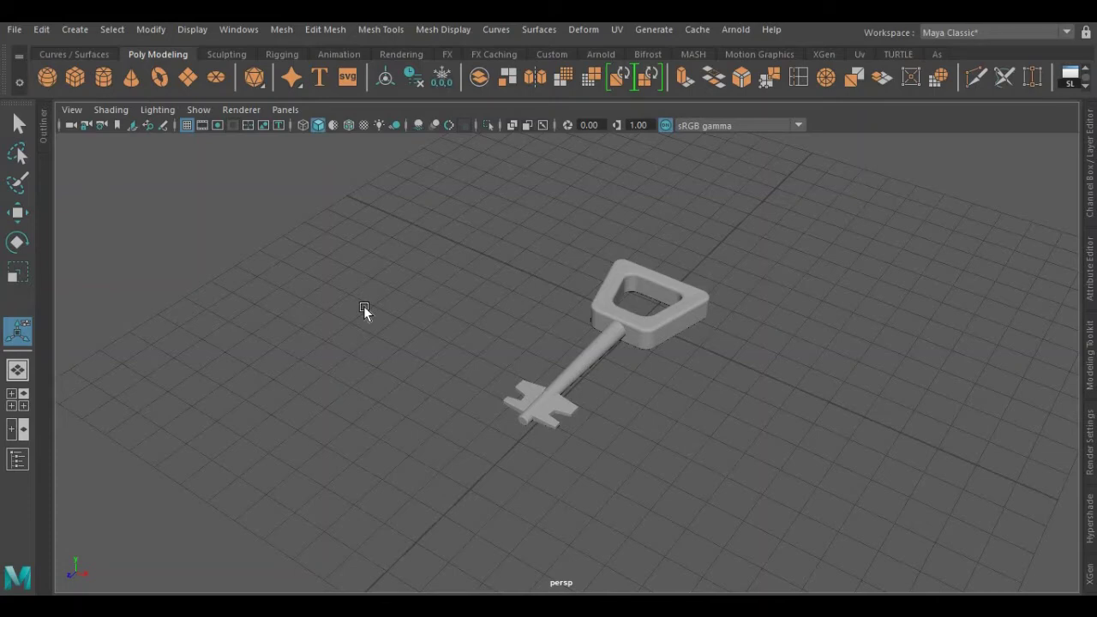
{"action": "left_click_drag", "start_coordinate": [346, 328], "coordinate": [370, 288], "text": "alt"}
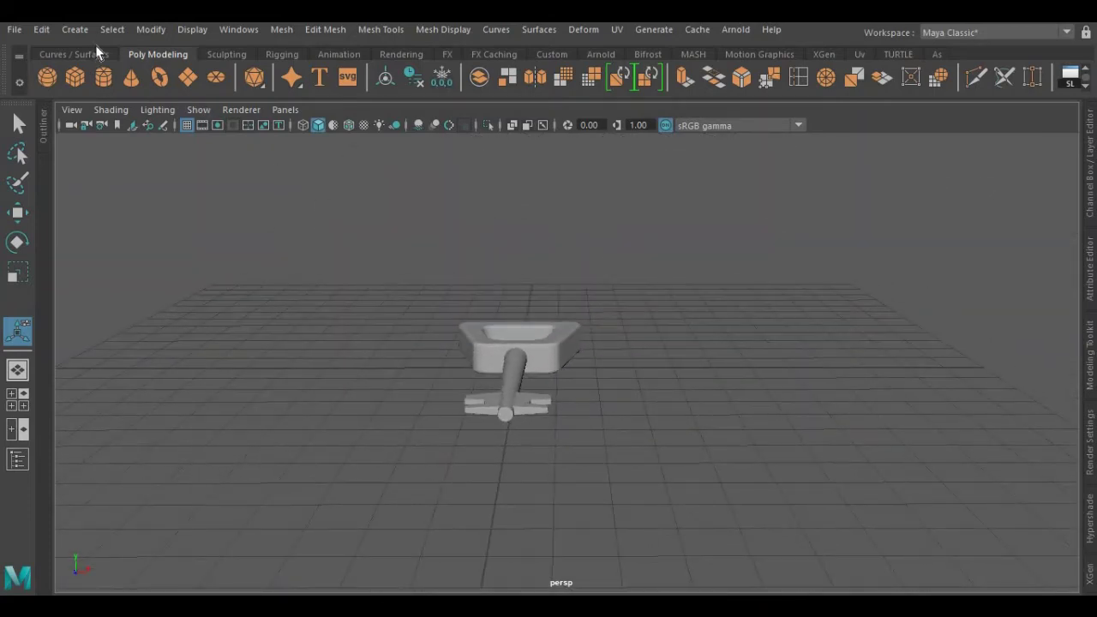
- In the X-rayed front view, start a CV curve just below the key's centre and run it diagonally down toward positive X
{"action": "left_click", "coordinate": [72, 30]}
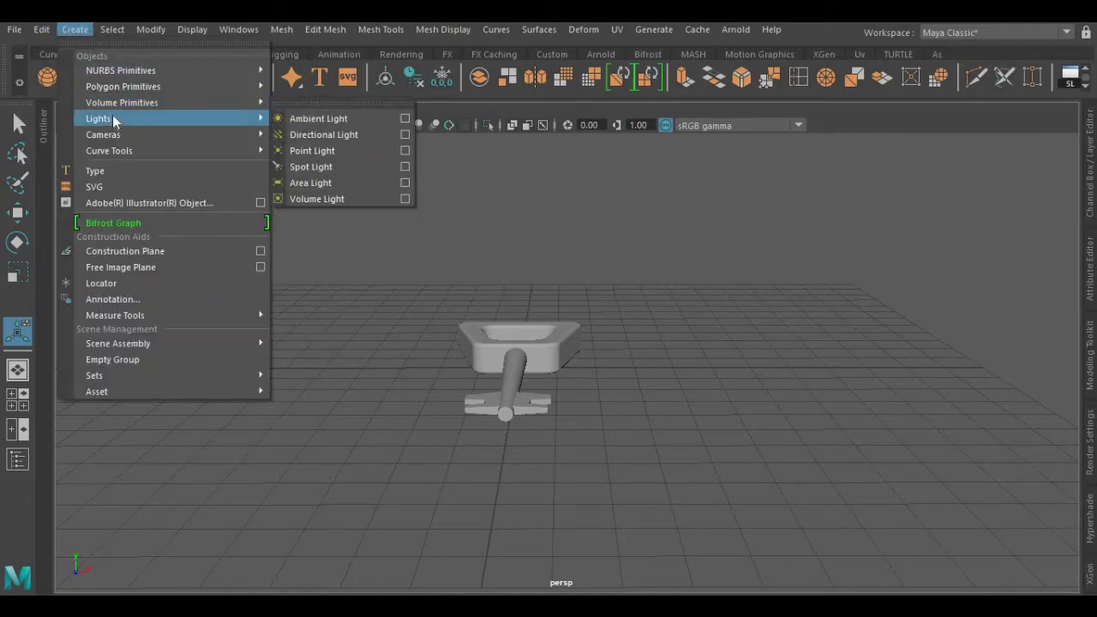
{"action": "mouse_move", "coordinate": [126, 150]}
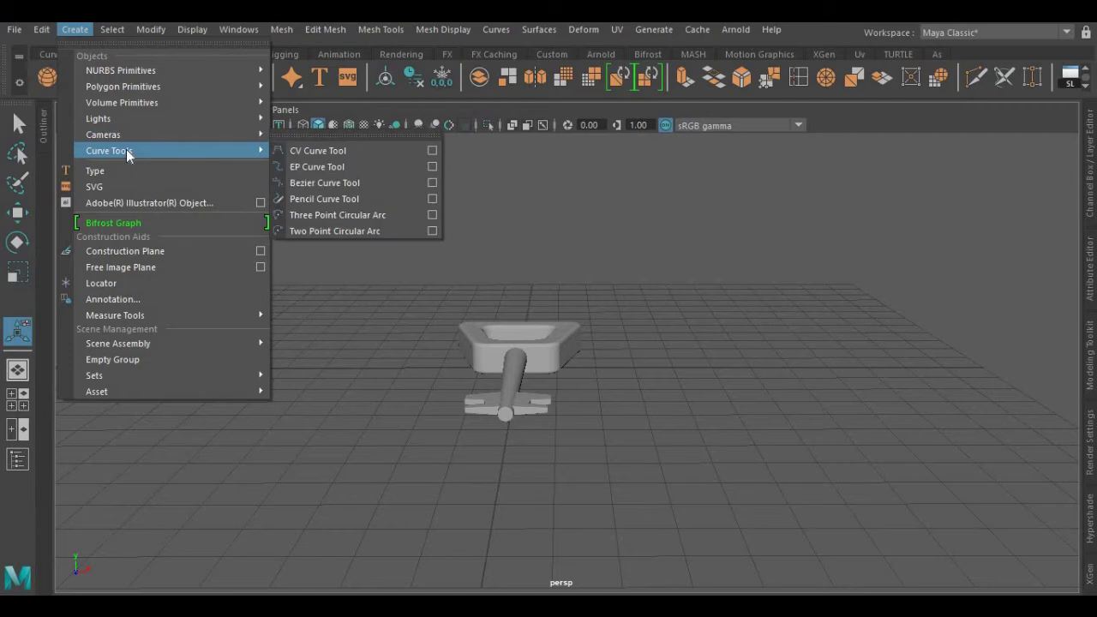
{"action": "left_click", "coordinate": [306, 155]}
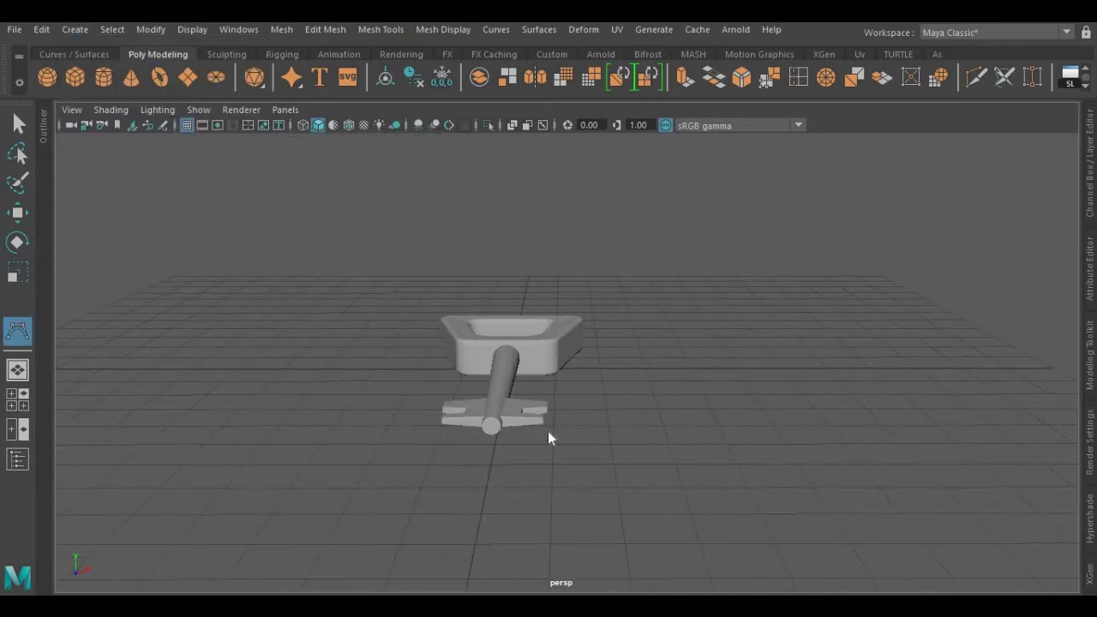
{"action": "key", "text": "space"}
{"action": "left_click_drag", "start_coordinate": [548, 431], "coordinate": [532, 471]}
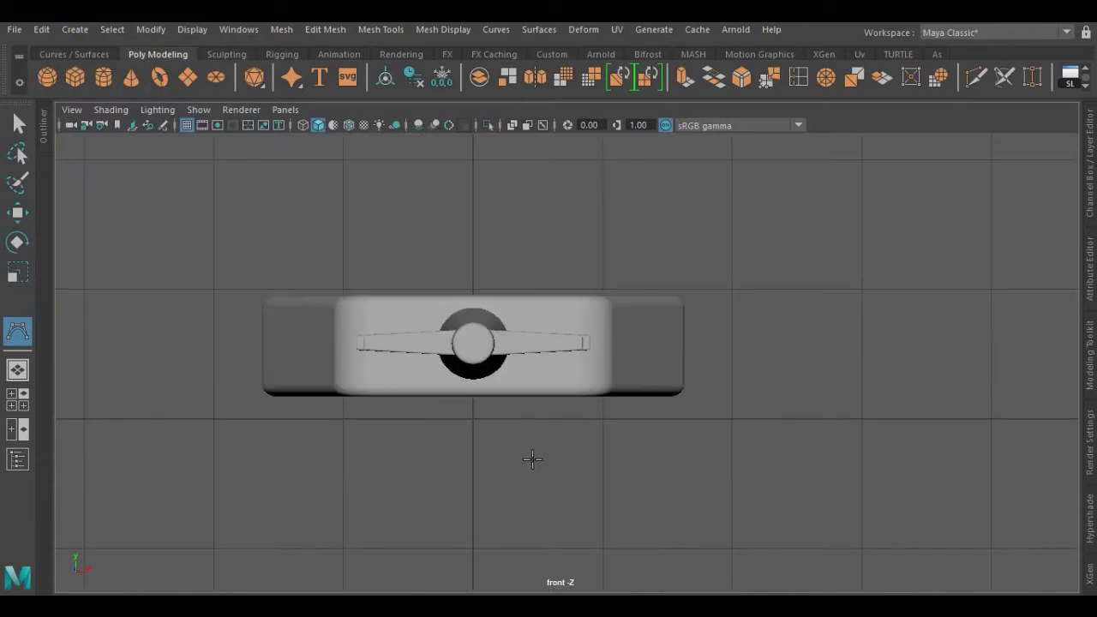
{"action": "left_click", "coordinate": [511, 125]}
{"action": "scroll", "coordinate": [524, 372], "scroll_direction": "down", "scroll_amount": 3}
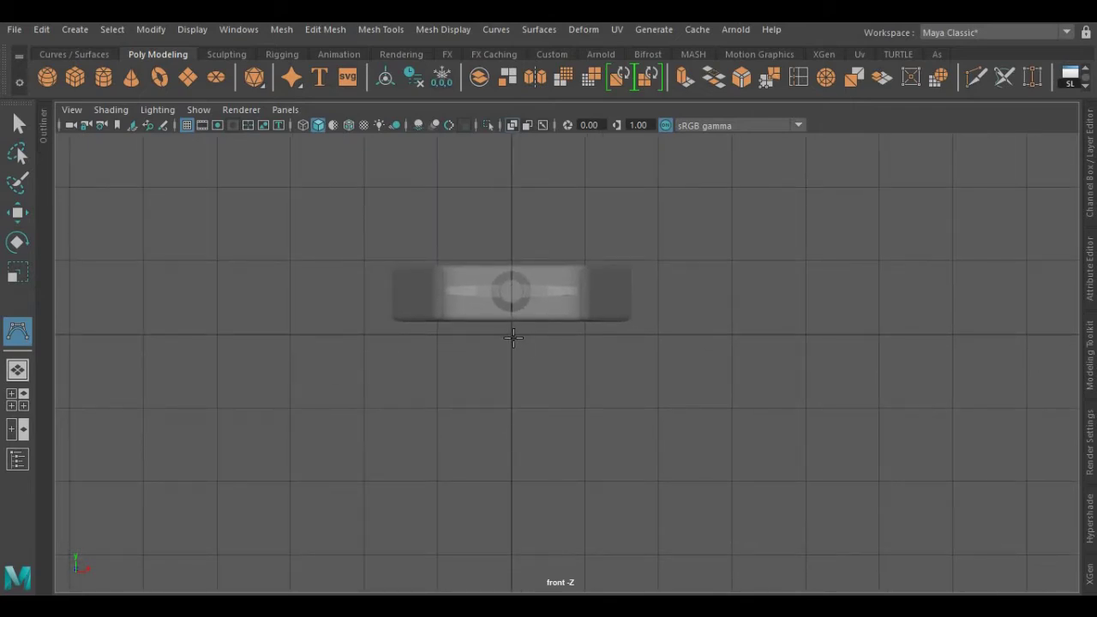
{"action": "left_click", "coordinate": [596, 399]}
{"action": "left_click", "coordinate": [622, 415]}
{"action": "left_click", "coordinate": [641, 443]}
{"action": "left_click", "coordinate": [665, 486]}
- Continue the curve down the positive-X side of the loop, round the lower corner and across the base
{"action": "scroll", "coordinate": [668, 515], "scroll_direction": "down", "scroll_amount": 2}
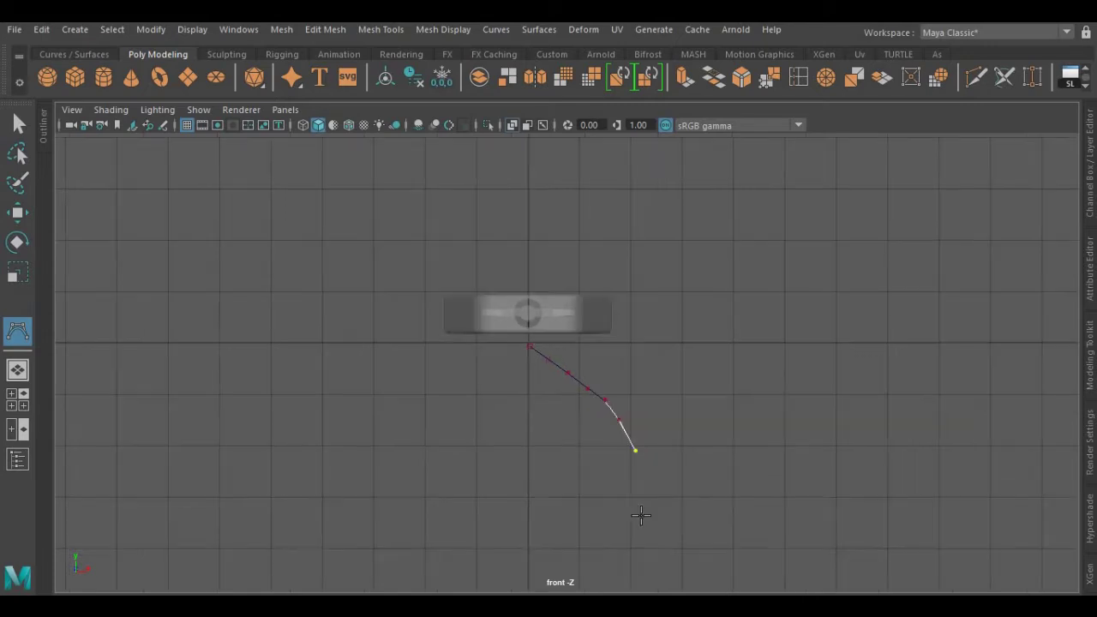
{"action": "middle_click_drag", "start_coordinate": [639, 515], "coordinate": [637, 387], "text": "alt"}
{"action": "left_click", "coordinate": [646, 390]}
{"action": "left_click", "coordinate": [643, 439]}
{"action": "left_click", "coordinate": [625, 481]}
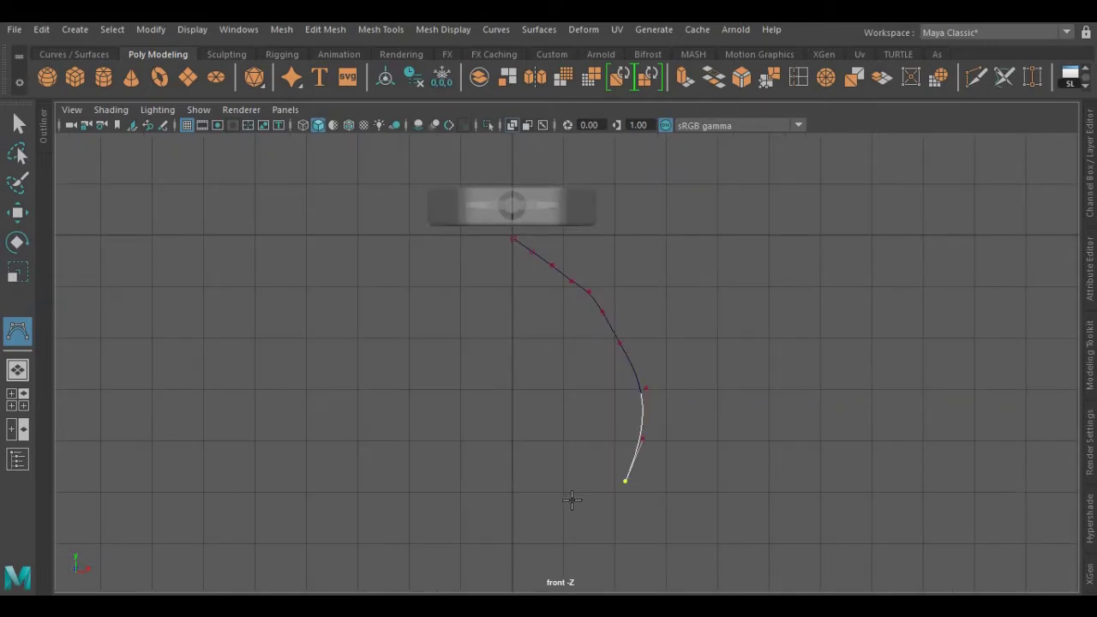
{"action": "left_click", "coordinate": [576, 501]}
{"action": "left_click", "coordinate": [534, 506]}
{"action": "left_click", "coordinate": [484, 506]}
{"action": "left_click", "coordinate": [433, 506]}
{"action": "left_click", "coordinate": [378, 501]}
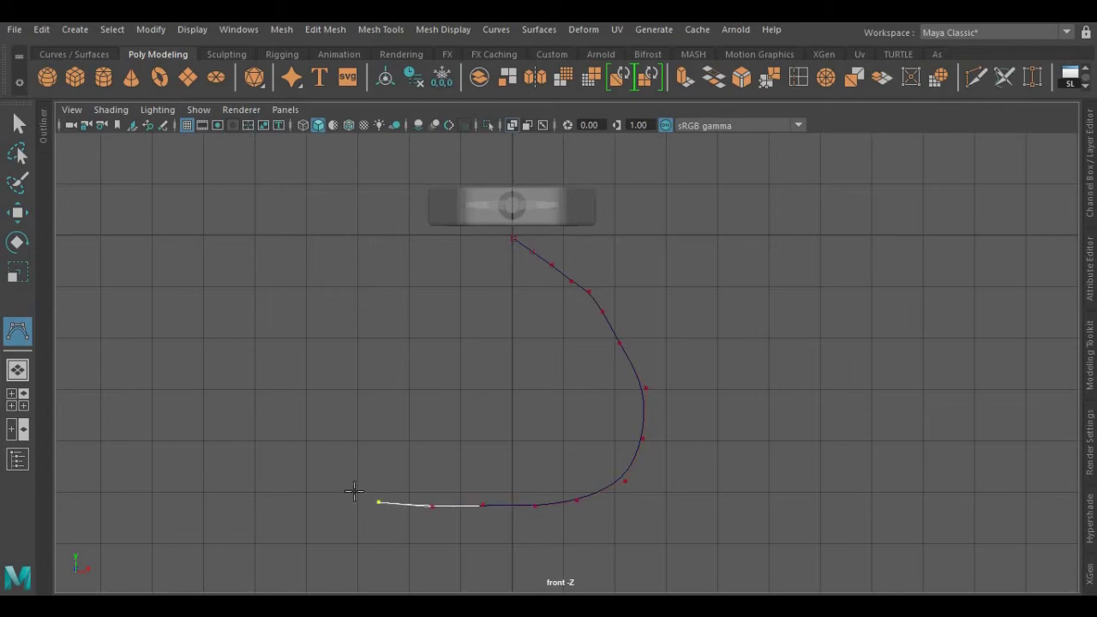
- Carry the curve around the other lower corner and up to just beside its starting point, and finish the loop
{"action": "left_click", "coordinate": [346, 481]}
{"action": "left_click", "coordinate": [339, 451]}
{"action": "left_click", "coordinate": [340, 423]}
{"action": "left_click", "coordinate": [378, 395]}
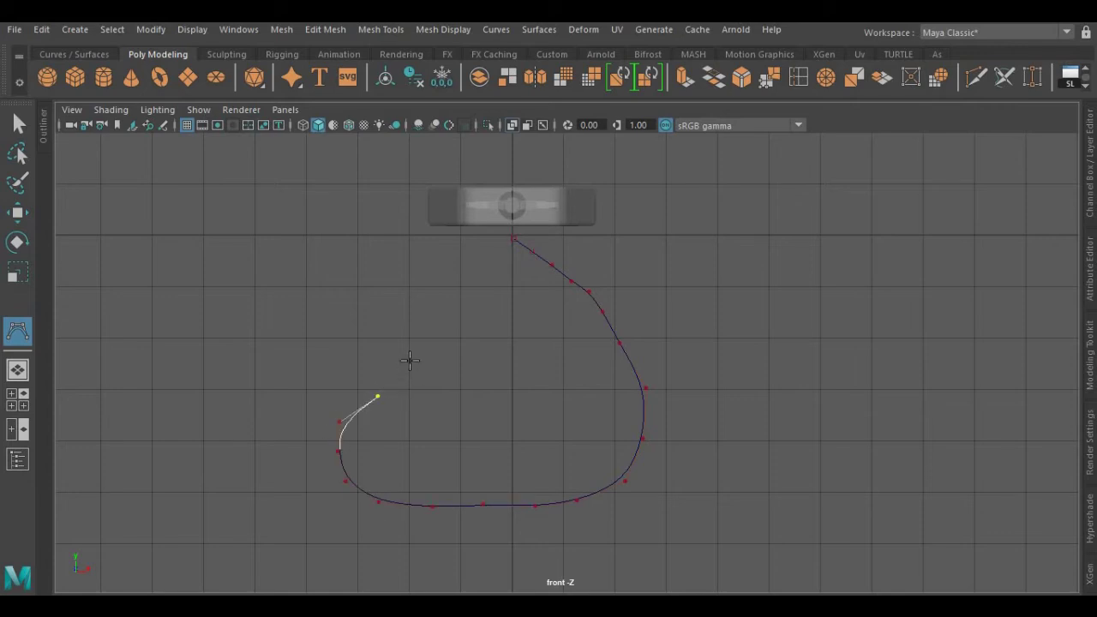
{"action": "left_click", "coordinate": [409, 360]}
{"action": "left_click", "coordinate": [424, 332]}
{"action": "left_click", "coordinate": [451, 299]}
{"action": "left_click", "coordinate": [475, 266]}
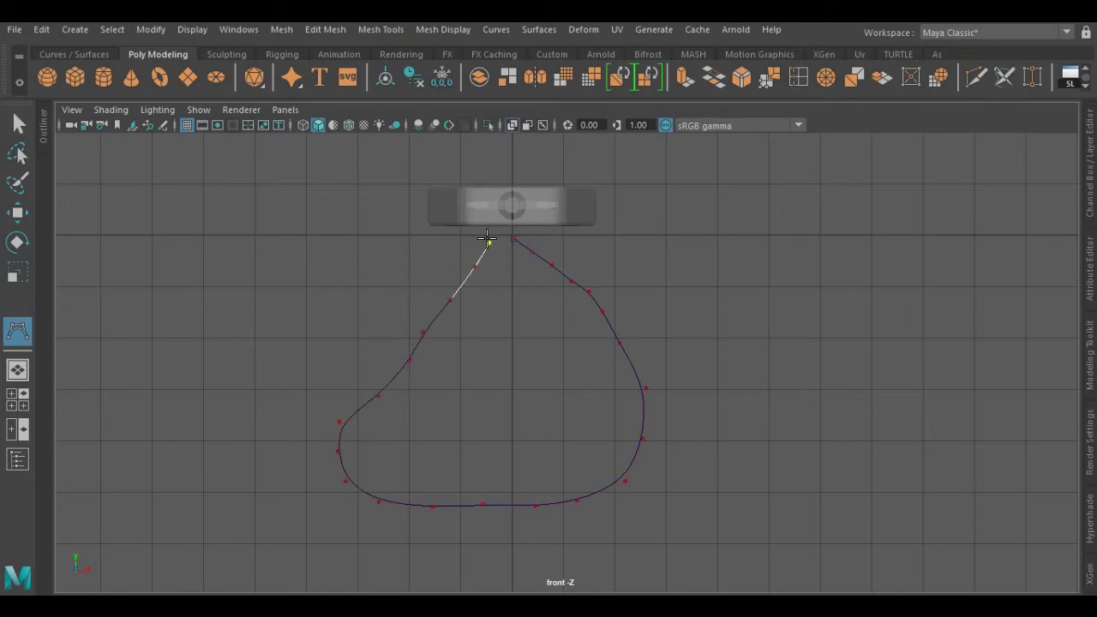
{"action": "key", "text": "q"}
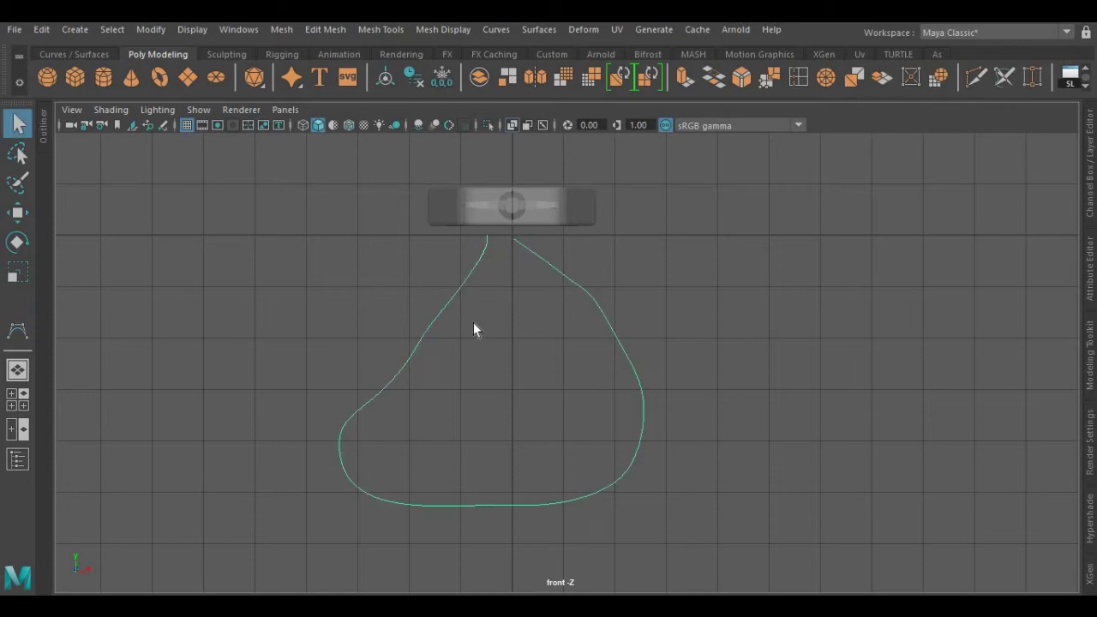
- In control-vertex mode, shift two CVs on the lower negative-X side of the rope curve outward to ease its inward bend
{"action": "key", "text": "w"}
{"action": "right_click_drag", "start_coordinate": [384, 208], "coordinate": [339, 212]}
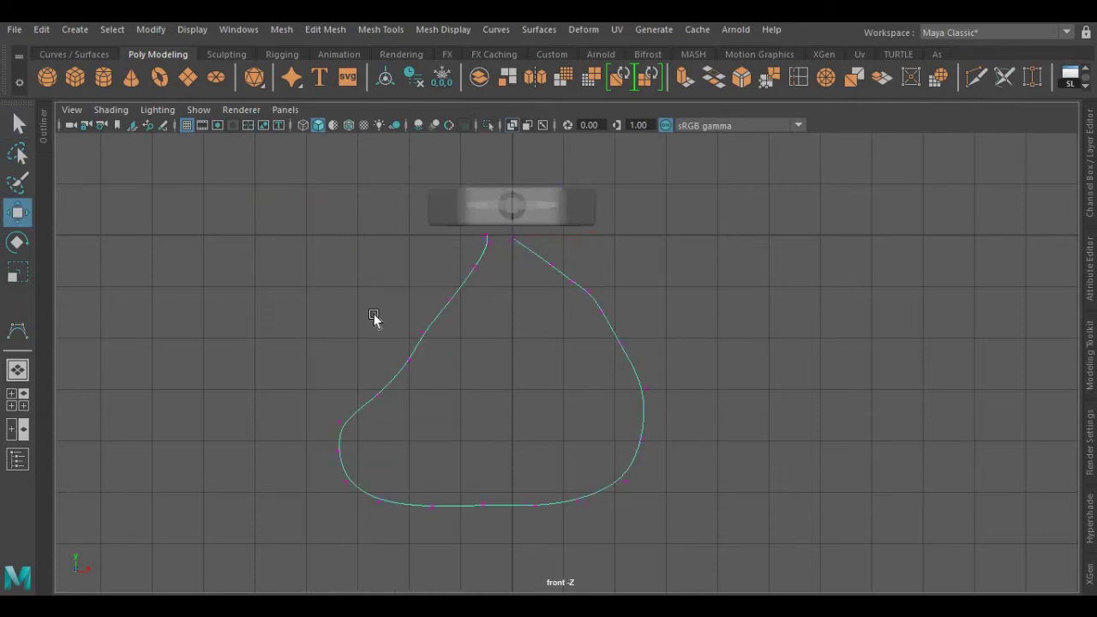
{"action": "scroll", "coordinate": [375, 321], "scroll_direction": "up", "scroll_amount": 2}
{"action": "left_click_drag", "start_coordinate": [324, 318], "coordinate": [417, 348]}
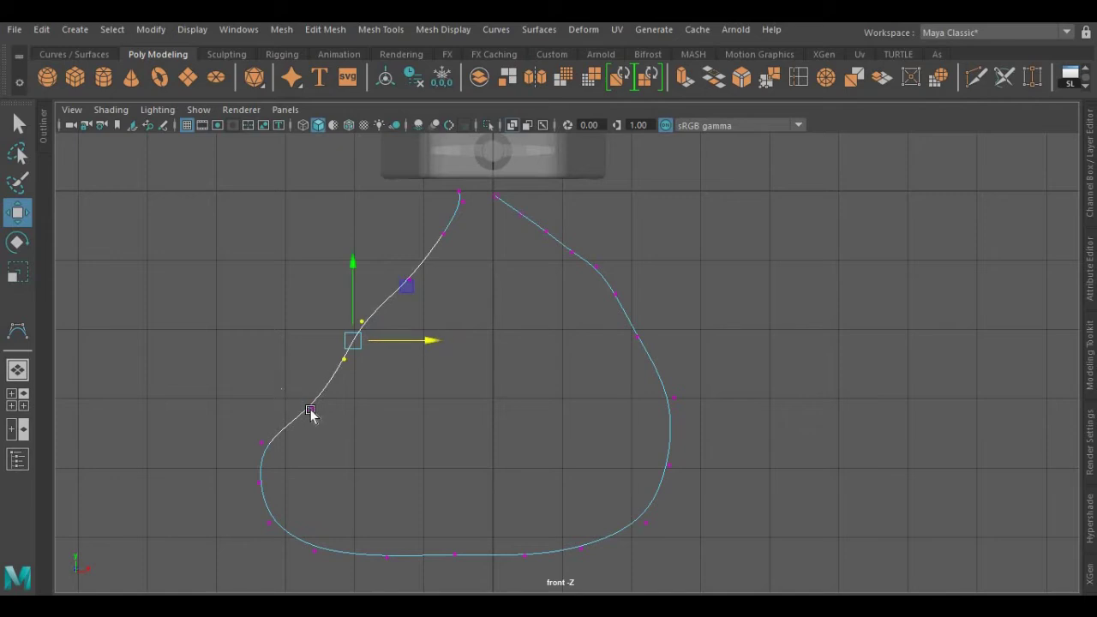
{"action": "left_click", "coordinate": [311, 415]}
{"action": "left_click_drag", "start_coordinate": [367, 413], "coordinate": [341, 410]}
{"action": "left_click", "coordinate": [344, 360]}
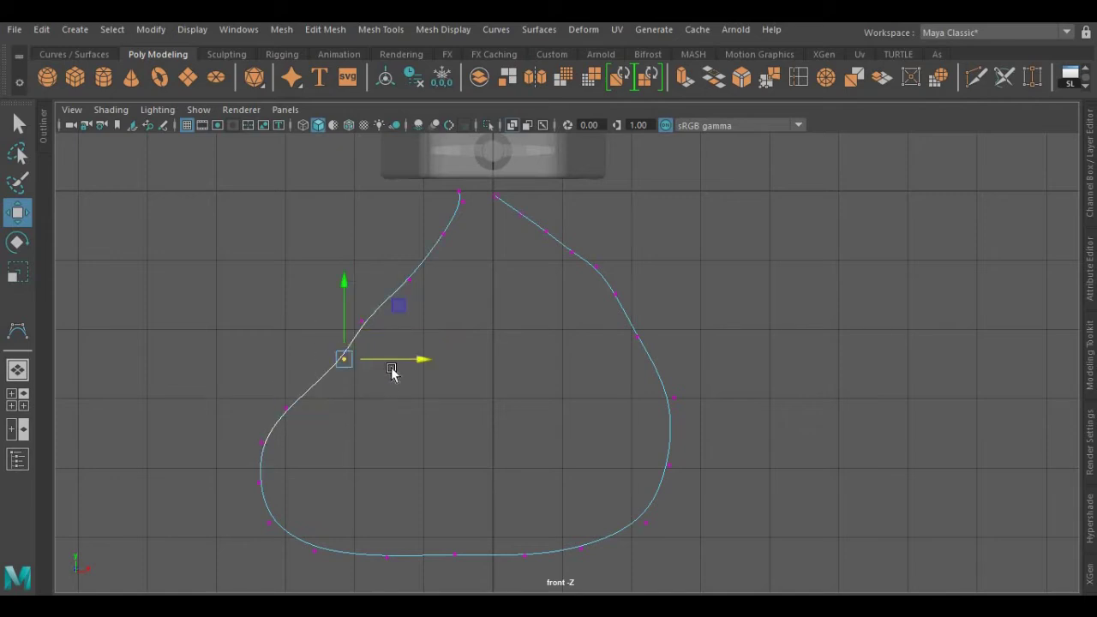
{"action": "left_click_drag", "start_coordinate": [393, 360], "coordinate": [377, 357]}
- Raise the CVs along the middle and upper negative-X side of the loop to round out that flank
{"action": "left_click_drag", "start_coordinate": [227, 299], "coordinate": [339, 411]}
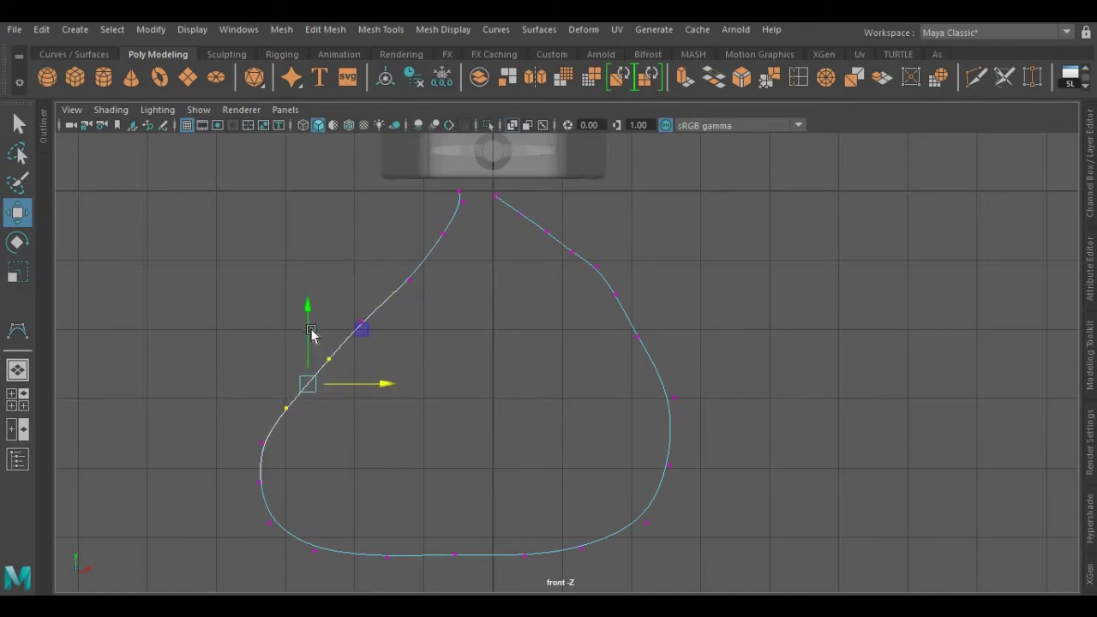
{"action": "left_click_drag", "start_coordinate": [307, 325], "coordinate": [304, 298]}
{"action": "left_click", "coordinate": [362, 321]}
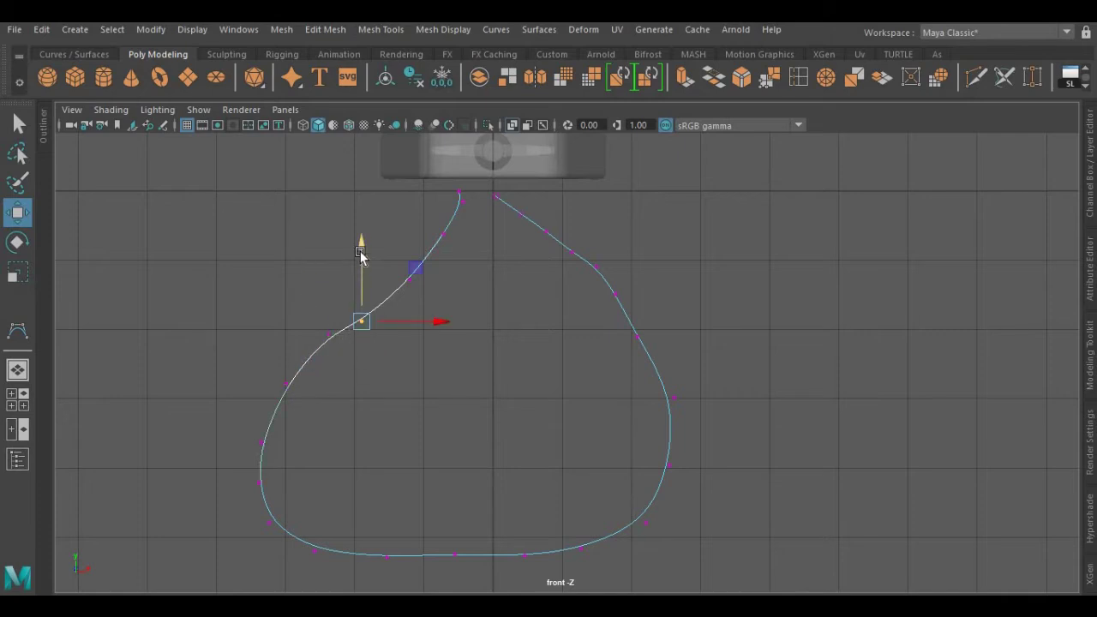
{"action": "left_click_drag", "start_coordinate": [363, 245], "coordinate": [409, 238]}
{"action": "left_click", "coordinate": [410, 279]}
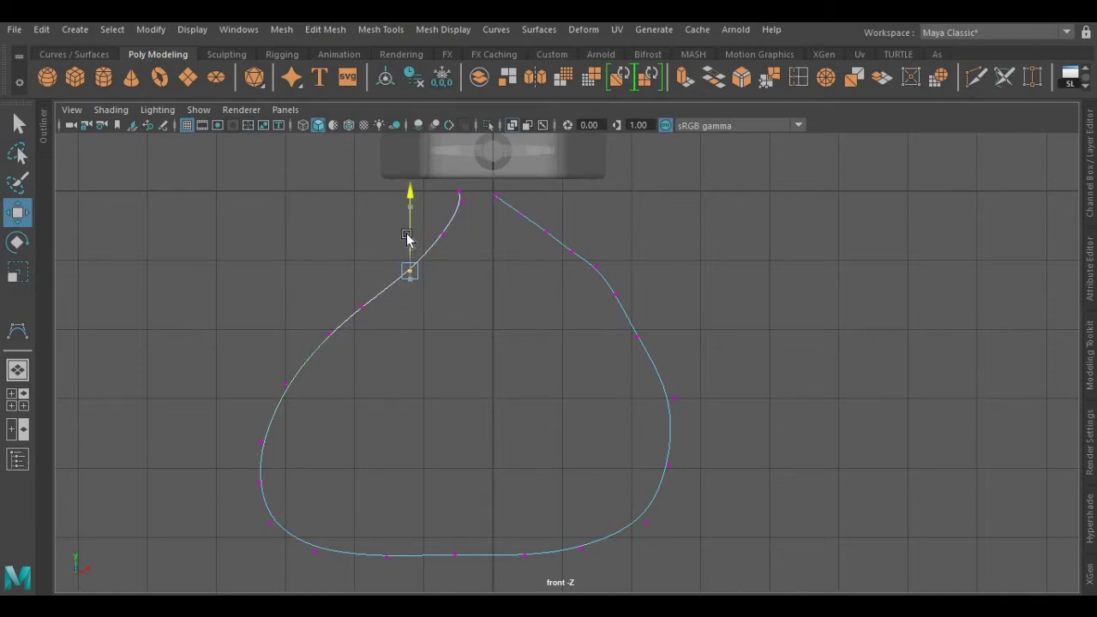
- Adjust the upper CVs on the positive-X side of the loop along X to smooth its shoulder
{"action": "left_click_drag", "start_coordinate": [598, 274], "coordinate": [568, 241]}
{"action": "mouse_move", "coordinate": [641, 261]}
{"action": "left_mouse_down"}
{"action": "mouse_move", "coordinate": [596, 276]}
{"action": "mouse_move", "coordinate": [620, 264]}
{"action": "left_mouse_up"}
{"action": "left_click", "coordinate": [574, 255]}
{"action": "scroll", "coordinate": [537, 224], "scroll_direction": "up", "scroll_amount": 1}
{"action": "left_click_drag", "start_coordinate": [530, 193], "coordinate": [553, 184]}
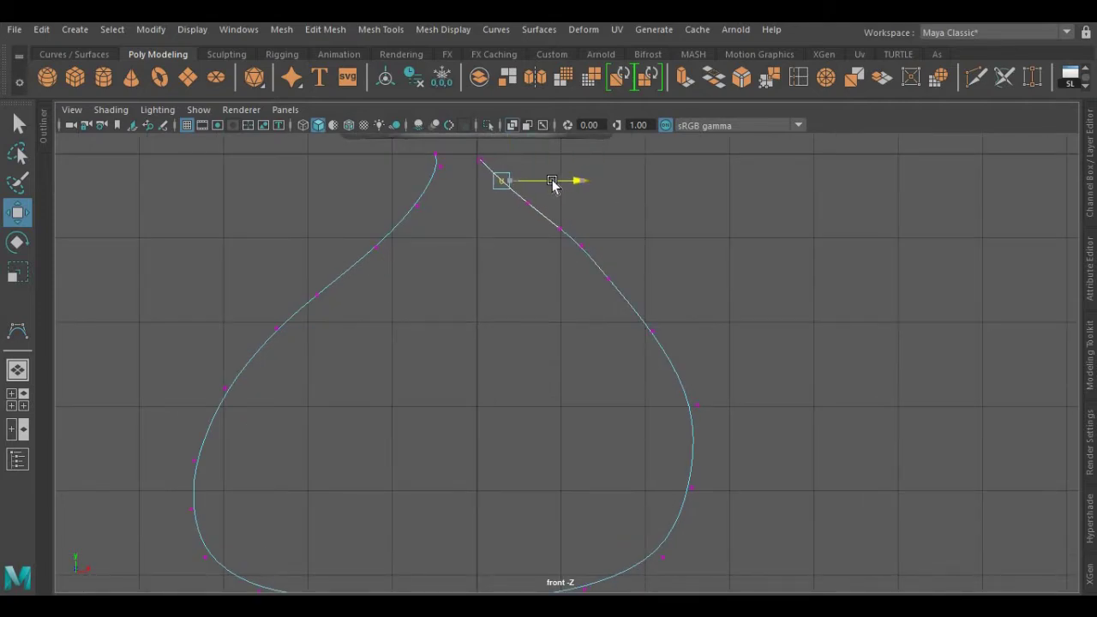
{"action": "left_click_drag", "start_coordinate": [568, 235], "coordinate": [610, 246]}
{"action": "scroll", "coordinate": [569, 376], "scroll_direction": "down", "scroll_amount": 3}
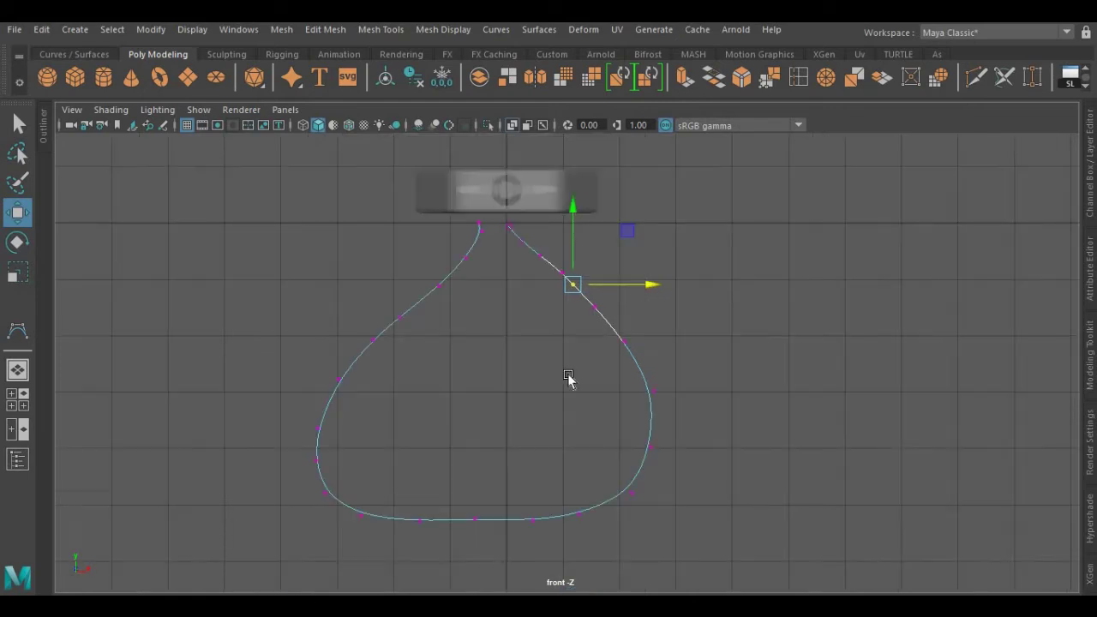
- Lower the CVs along the loop's flat base so the bottom becomes a rounded arc
{"action": "middle_click_drag", "start_coordinate": [516, 417], "coordinate": [558, 324], "text": "alt"}
{"action": "left_click_drag", "start_coordinate": [489, 390], "coordinate": [524, 456]}
{"action": "left_click_drag", "start_coordinate": [518, 369], "coordinate": [517, 378]}
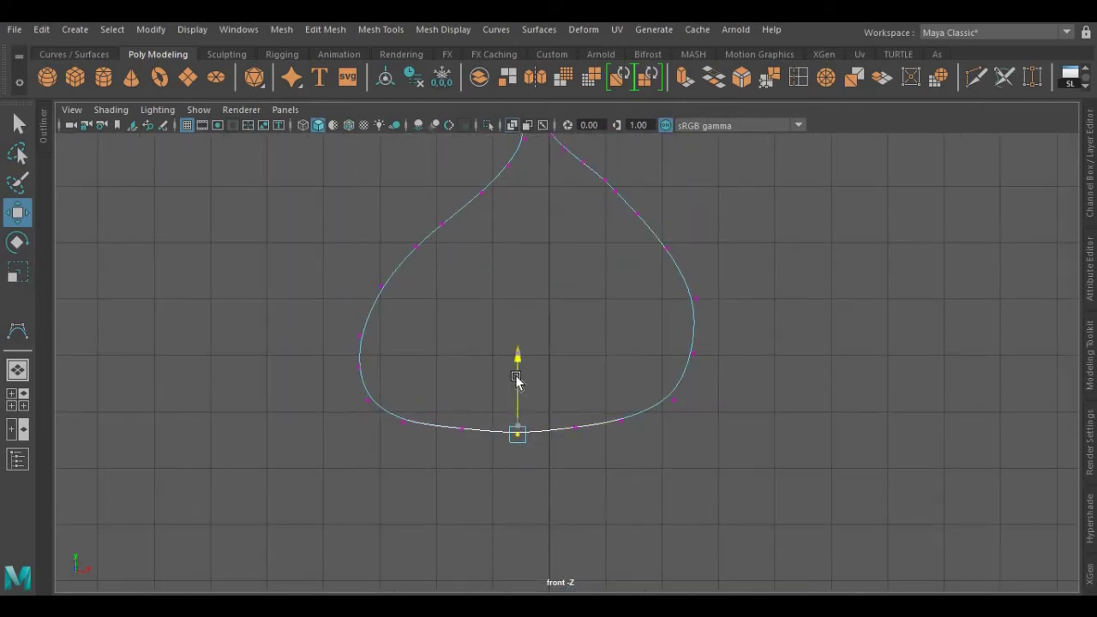
{"action": "mouse_move", "coordinate": [580, 398]}
{"action": "left_mouse_down"}
{"action": "mouse_move", "coordinate": [530, 450]}
{"action": "mouse_move", "coordinate": [477, 444]}
{"action": "left_mouse_up"}
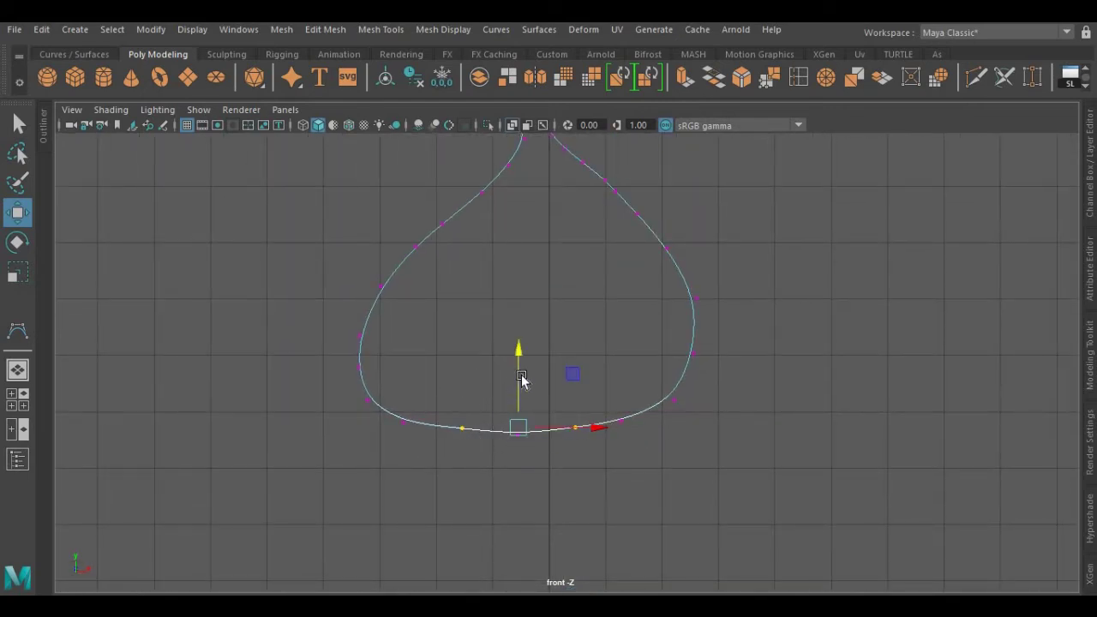
{"action": "left_click_drag", "start_coordinate": [523, 381], "coordinate": [520, 456]}
{"action": "left_click_drag", "start_coordinate": [517, 406], "coordinate": [517, 415]}
{"action": "scroll", "coordinate": [517, 414], "scroll_direction": "down", "scroll_amount": 2}
- In the side view, rotate the lower half of the curve's CVs and shift them toward positive Z
{"action": "key", "text": "space"}
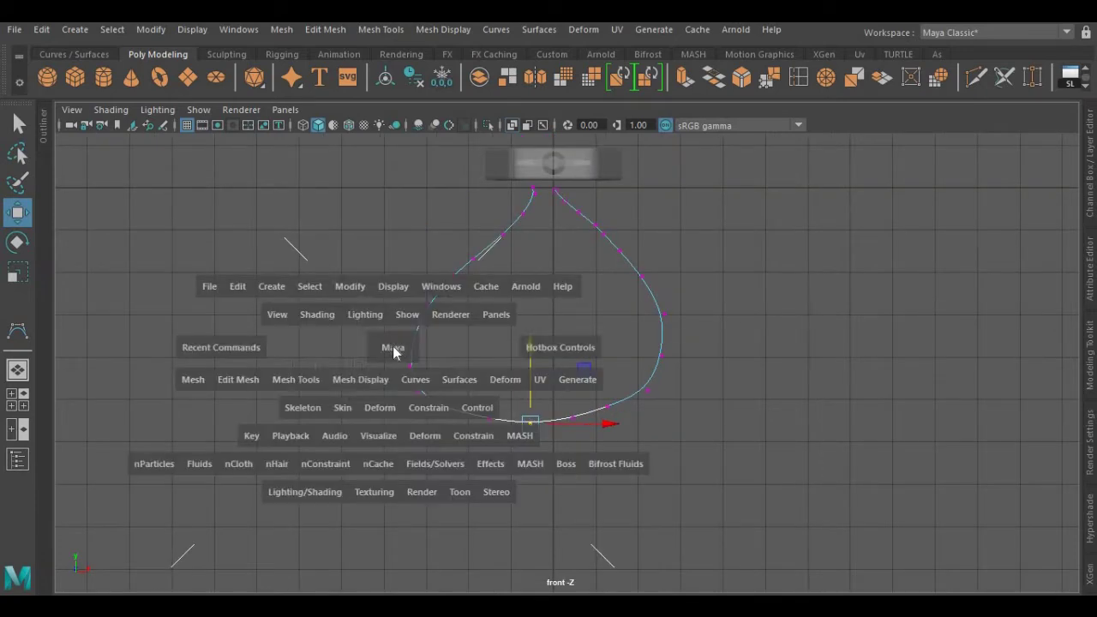
{"action": "left_click_drag", "start_coordinate": [393, 351], "coordinate": [467, 367]}
{"action": "scroll", "coordinate": [455, 390], "scroll_direction": "up", "scroll_amount": 2}
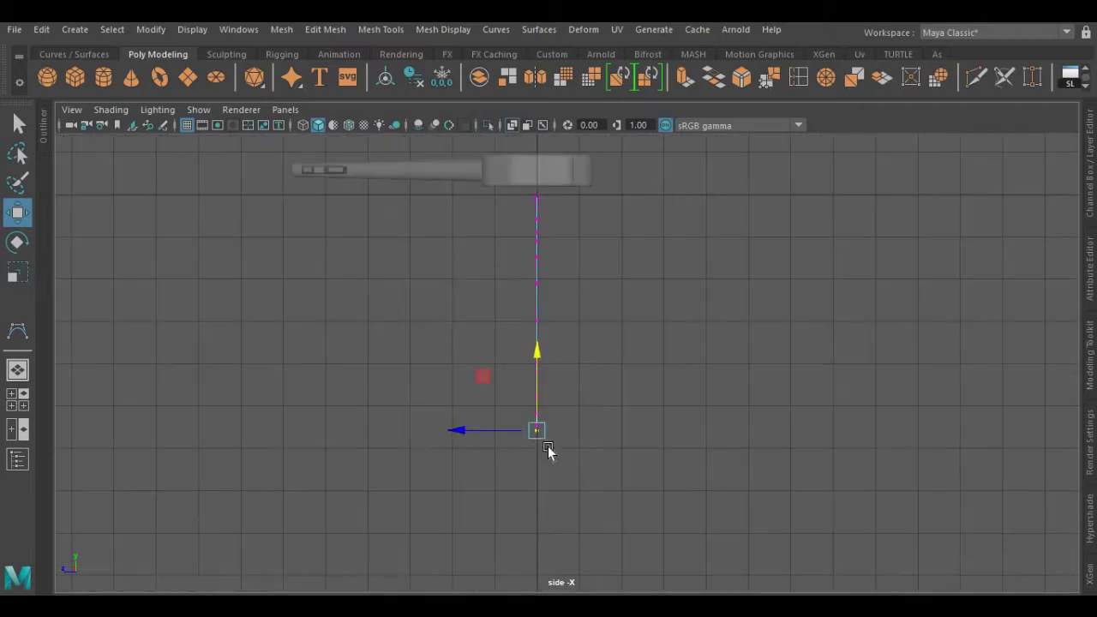
{"action": "left_click_drag", "start_coordinate": [585, 460], "coordinate": [492, 304]}
{"action": "key", "text": "e"}
{"action": "left_click_drag", "start_coordinate": [562, 461], "coordinate": [505, 446]}
{"action": "key", "text": "w"}
{"action": "left_click_drag", "start_coordinate": [467, 371], "coordinate": [433, 371]}
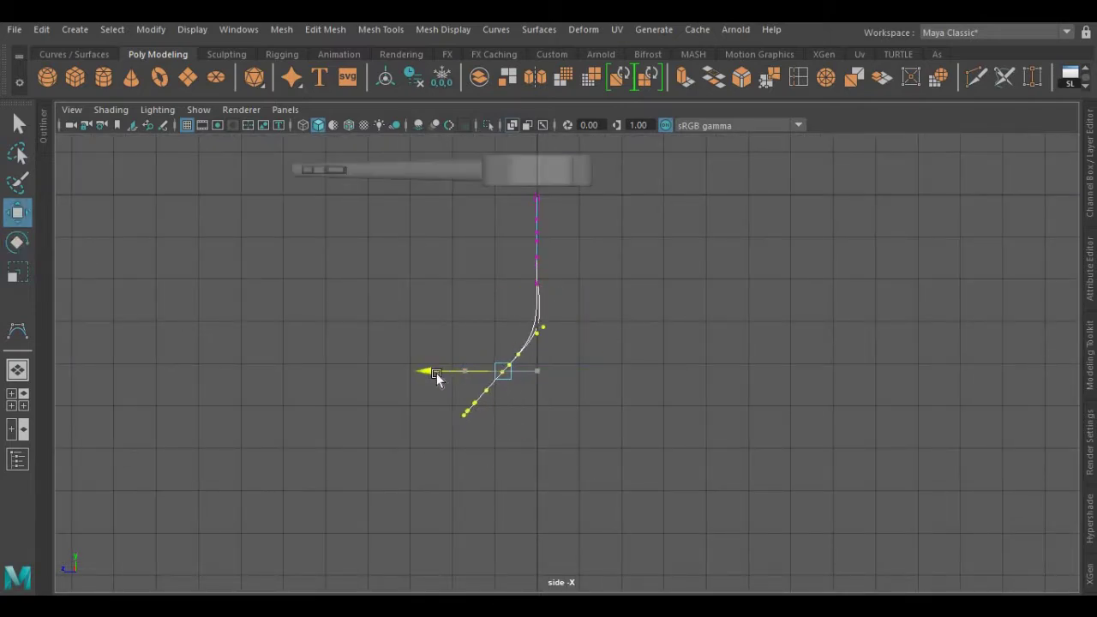
- Rotate progressively larger groups of lower CVs toward positive Z, and offset the larger group that way to form a sweeping bend
{"action": "left_click_drag", "start_coordinate": [554, 451], "coordinate": [422, 354]}
{"action": "key", "text": "e"}
{"action": "left_click_drag", "start_coordinate": [491, 463], "coordinate": [483, 471]}
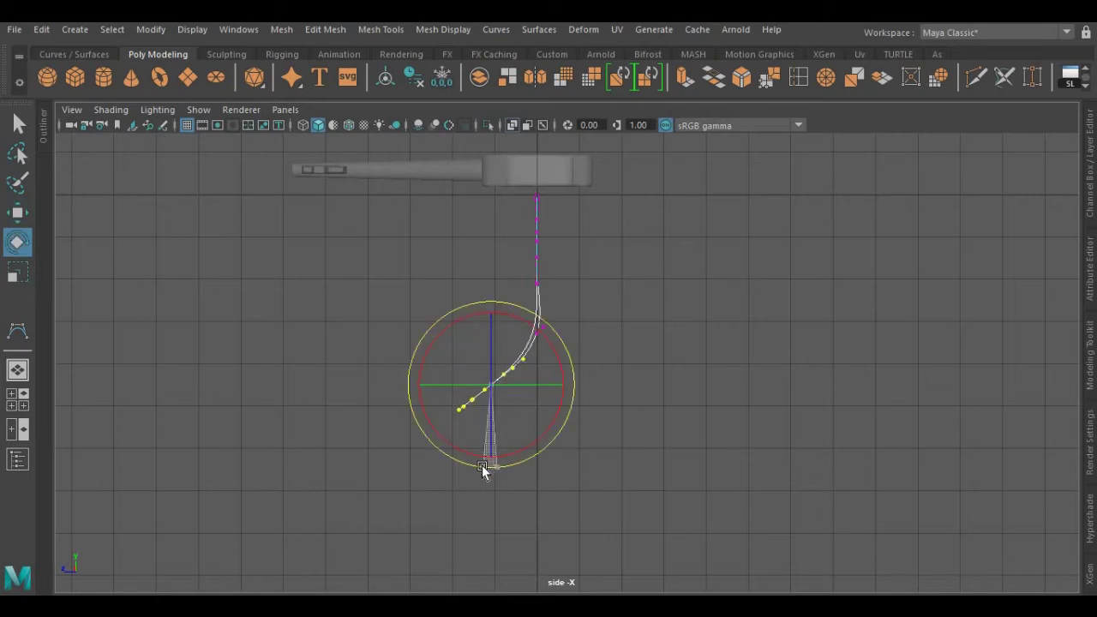
{"action": "key", "text": "w"}
{"action": "left_click_drag", "start_coordinate": [588, 429], "coordinate": [387, 260]}
{"action": "key", "text": "e"}
{"action": "left_click_drag", "start_coordinate": [468, 421], "coordinate": [460, 409]}
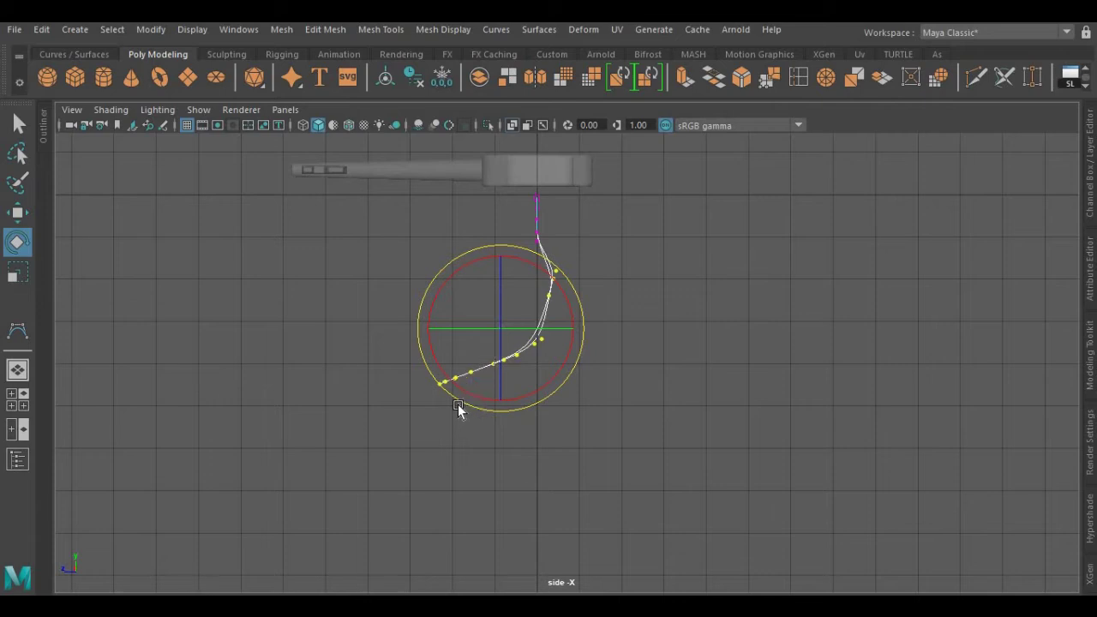
{"action": "key", "text": "w"}
{"action": "left_click_drag", "start_coordinate": [431, 326], "coordinate": [405, 327]}
- Tilt the CVs at the loop's lower end slightly and scale the CVs at the bend so both sides align
{"action": "scroll", "coordinate": [486, 383], "scroll_direction": "up", "scroll_amount": 2}
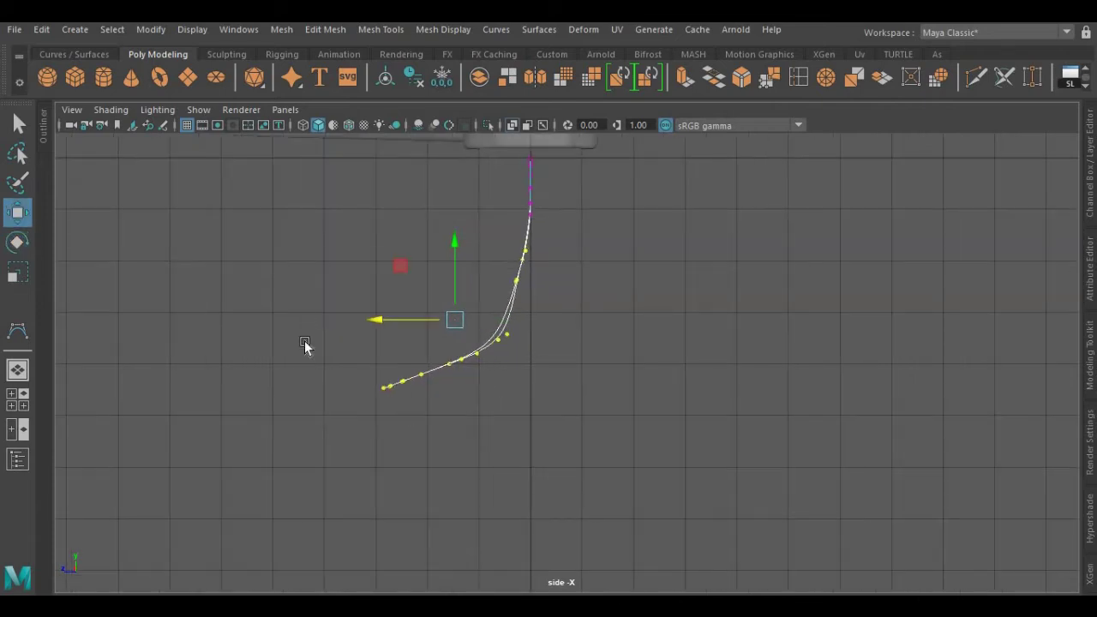
{"action": "left_click_drag", "start_coordinate": [306, 313], "coordinate": [411, 462]}
{"action": "key", "text": "e"}
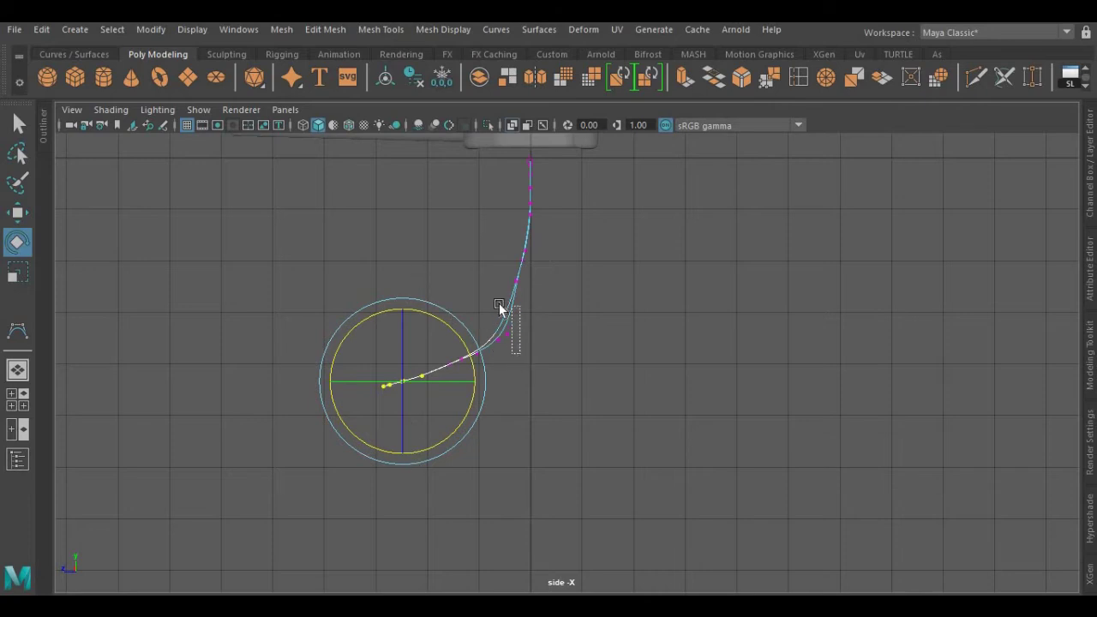
{"action": "left_click_drag", "start_coordinate": [499, 307], "coordinate": [495, 306]}
{"action": "key", "text": "r"}
{"action": "left_click_drag", "start_coordinate": [429, 338], "coordinate": [463, 281]}
{"action": "key", "text": "w"}
- Select the CVs just above the bend and nudge them slightly toward negative Z
{"action": "scroll", "coordinate": [480, 203], "scroll_direction": "up", "scroll_amount": 2}
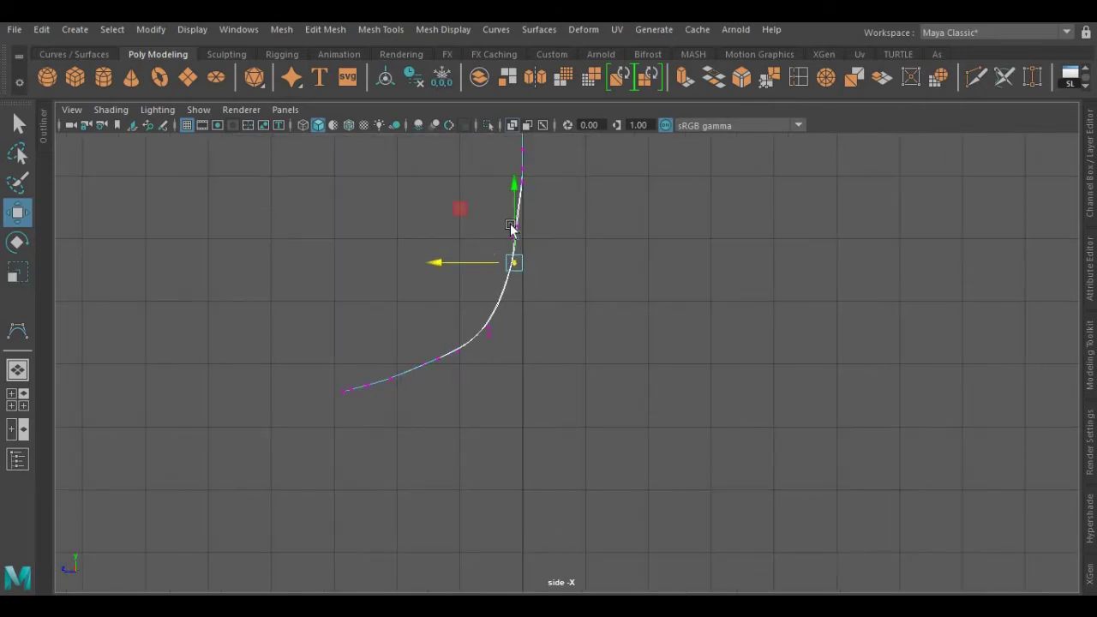
{"action": "left_click_drag", "start_coordinate": [489, 191], "coordinate": [530, 244]}
{"action": "scroll", "coordinate": [484, 264], "scroll_direction": "down", "scroll_amount": 2}
{"action": "left_click_drag", "start_coordinate": [463, 265], "coordinate": [467, 265]}
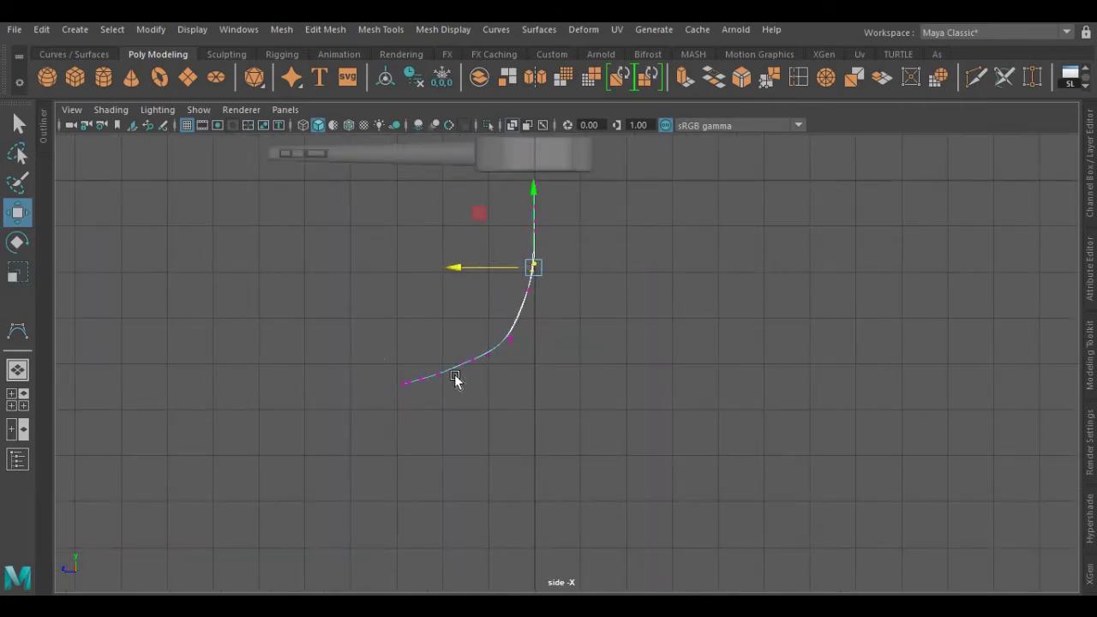
- Rotate the curve's lower CVs slightly and raise them a little
{"action": "left_click_drag", "start_coordinate": [368, 338], "coordinate": [522, 431]}
{"action": "key", "text": "e"}
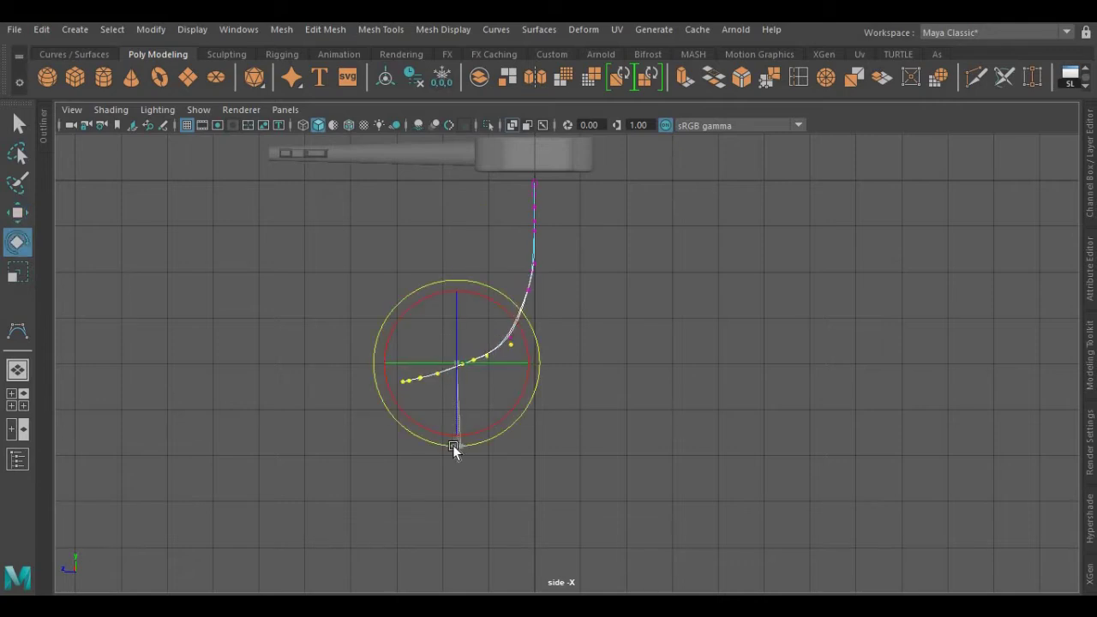
{"action": "left_click_drag", "start_coordinate": [453, 445], "coordinate": [460, 438]}
{"action": "key", "text": "w"}
{"action": "left_click_drag", "start_coordinate": [452, 325], "coordinate": [451, 318]}
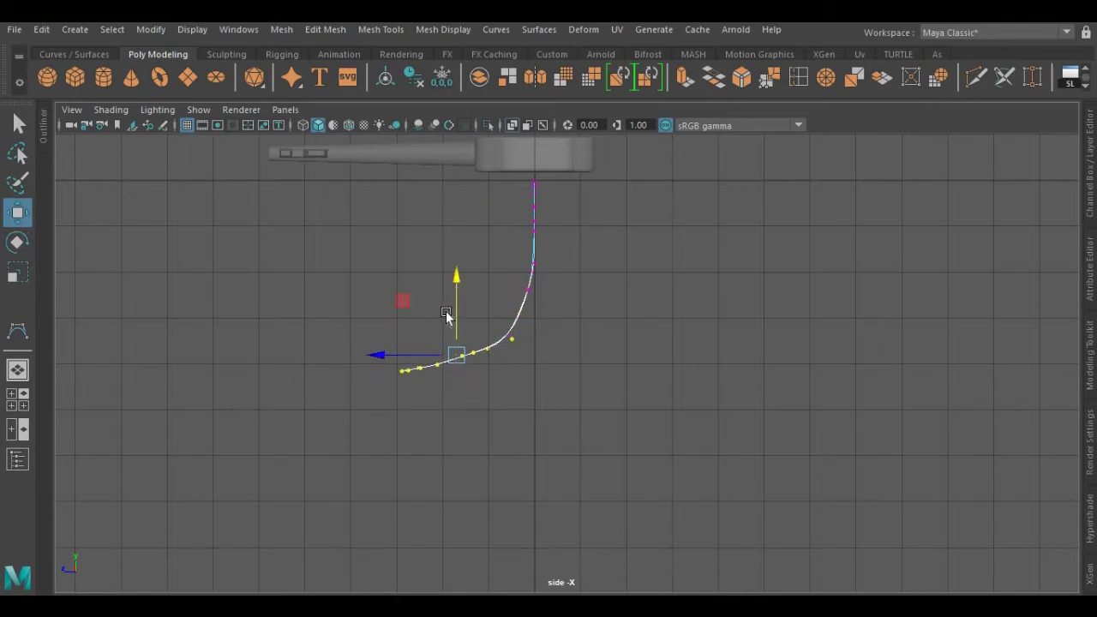
- Fine-tune the CVs at the bend along Z to smooth the transition into the lower section
{"action": "scroll", "coordinate": [513, 375], "scroll_direction": "up", "scroll_amount": 2}
{"action": "left_click_drag", "start_coordinate": [518, 361], "coordinate": [500, 284]}
{"action": "left_click_drag", "start_coordinate": [445, 318], "coordinate": [455, 319]}
{"action": "left_click_drag", "start_coordinate": [487, 370], "coordinate": [467, 319]}
{"action": "scroll", "coordinate": [493, 345], "scroll_direction": "down", "scroll_amount": 2}
{"action": "middle_click_drag", "start_coordinate": [452, 291], "coordinate": [446, 322], "text": "alt"}
- Rotate the CVs at the curve's upper end to lean toward negative Z, and nudge them slightly that way
{"action": "left_click_drag", "start_coordinate": [516, 231], "coordinate": [569, 285]}
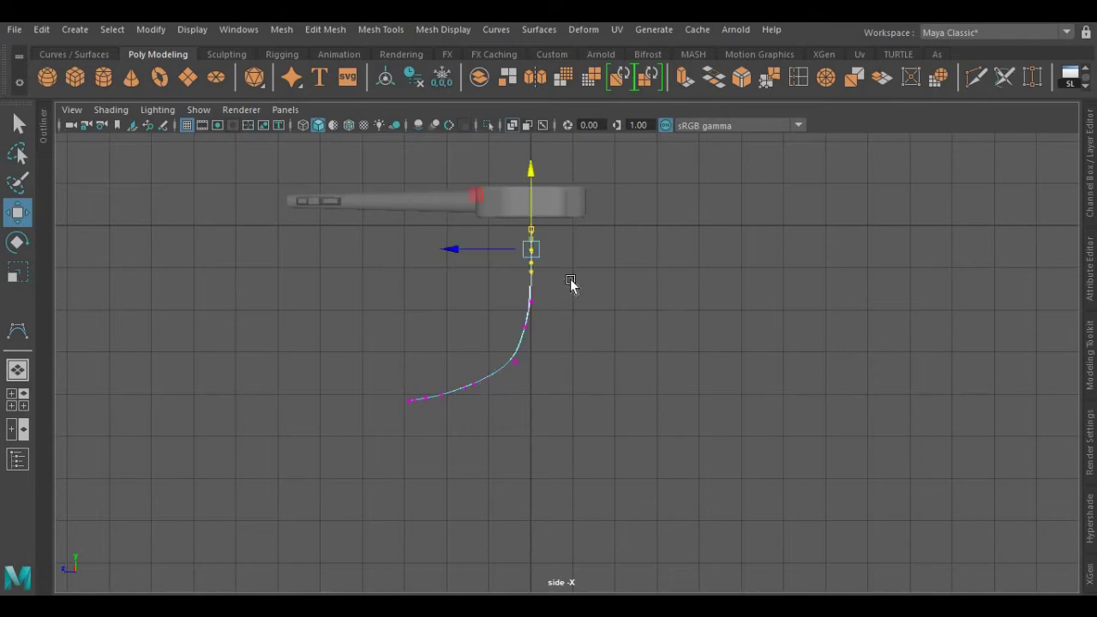
{"action": "key", "text": "e"}
{"action": "left_click_drag", "start_coordinate": [576, 322], "coordinate": [561, 355]}
{"action": "key", "text": "w"}
{"action": "left_click_drag", "start_coordinate": [453, 252], "coordinate": [456, 252]}
- Nudge the CVs midway down the curve along Z, and rotate the upper-end CVs slightly again
{"action": "left_click_drag", "start_coordinate": [506, 296], "coordinate": [553, 348]}
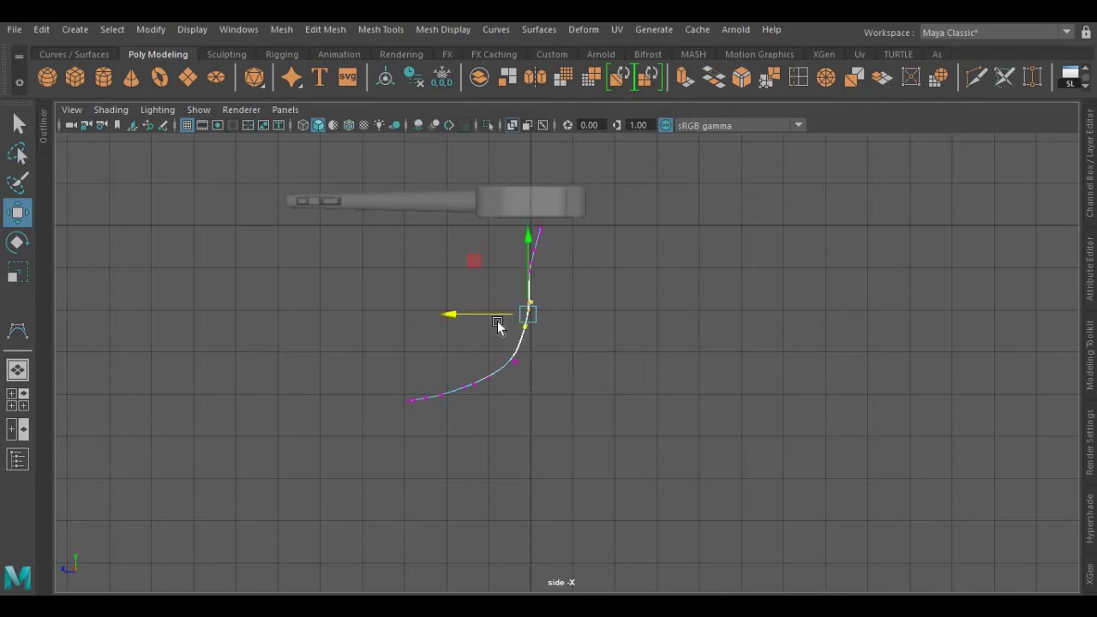
{"action": "left_click_drag", "start_coordinate": [486, 311], "coordinate": [488, 311]}
{"action": "scroll", "coordinate": [498, 214], "scroll_direction": "up", "scroll_amount": 2}
{"action": "left_click_drag", "start_coordinate": [563, 261], "coordinate": [563, 262]}
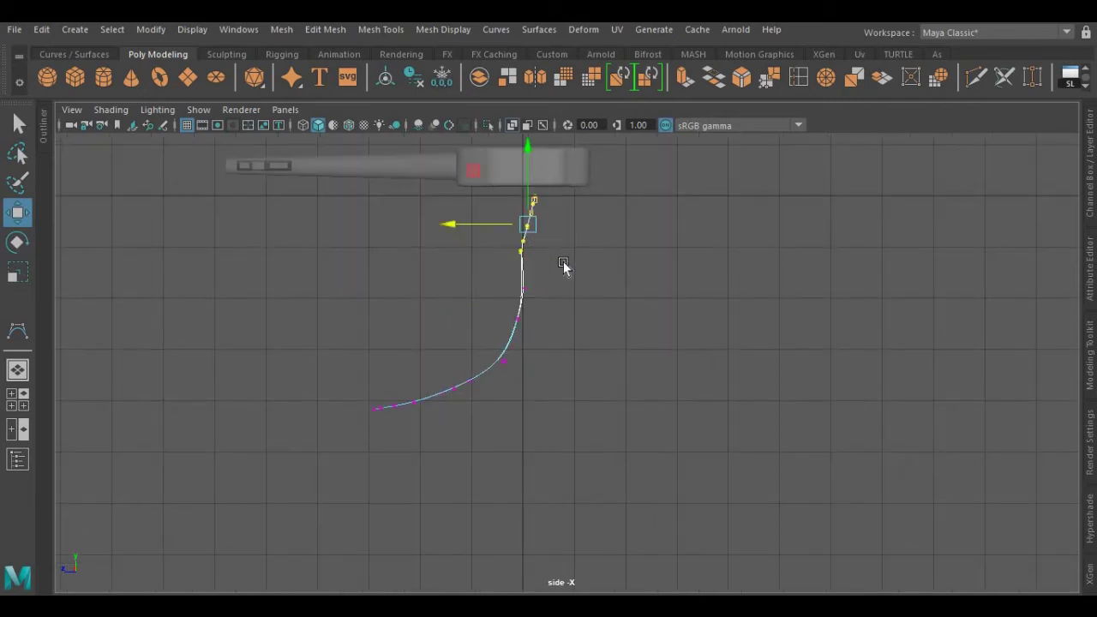
{"action": "key", "text": "e"}
{"action": "left_click_drag", "start_coordinate": [558, 303], "coordinate": [556, 307]}
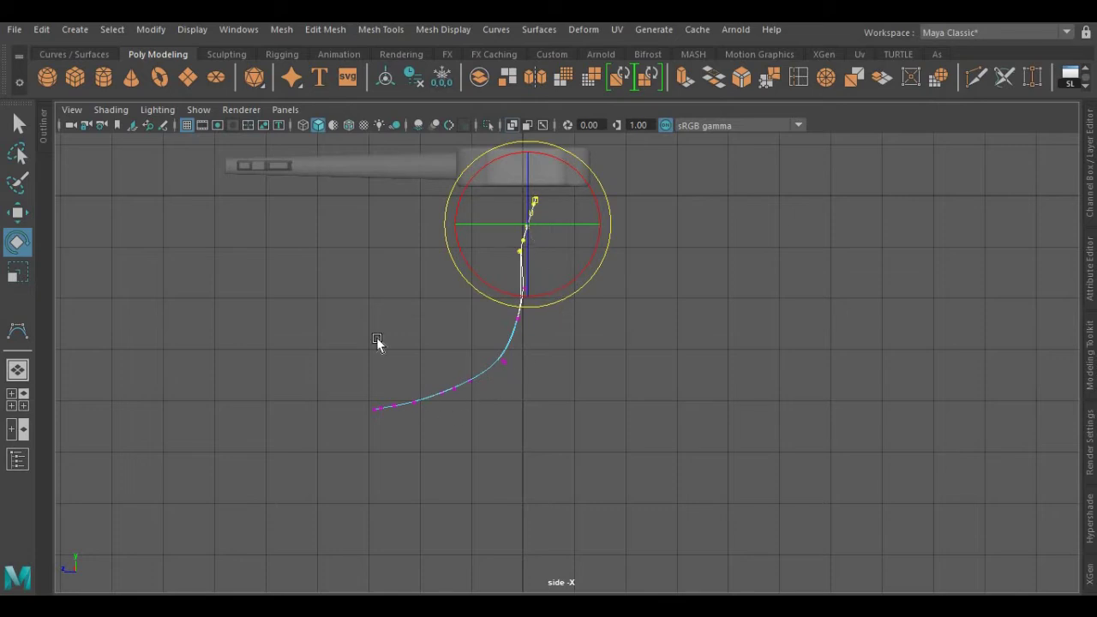
- Return the curve to object mode and isolate it in the perspective view
{"action": "scroll", "coordinate": [377, 337], "scroll_direction": "down", "scroll_amount": 1}
{"action": "right_click_drag", "start_coordinate": [383, 209], "coordinate": [446, 186]}
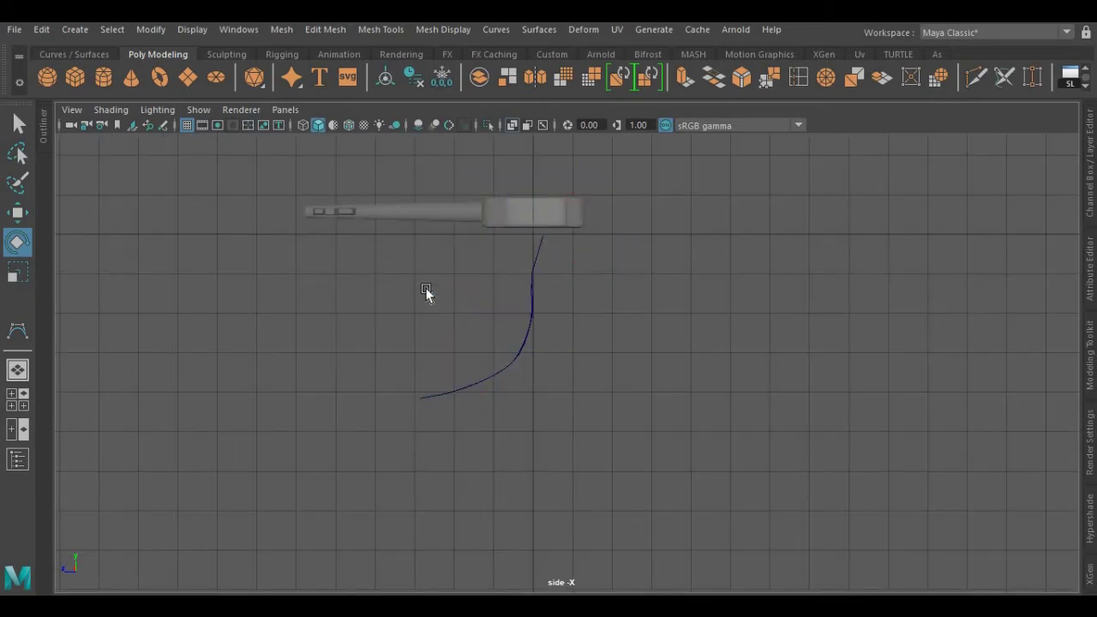
{"action": "key", "text": "space"}
{"action": "left_click_drag", "start_coordinate": [427, 289], "coordinate": [418, 243]}
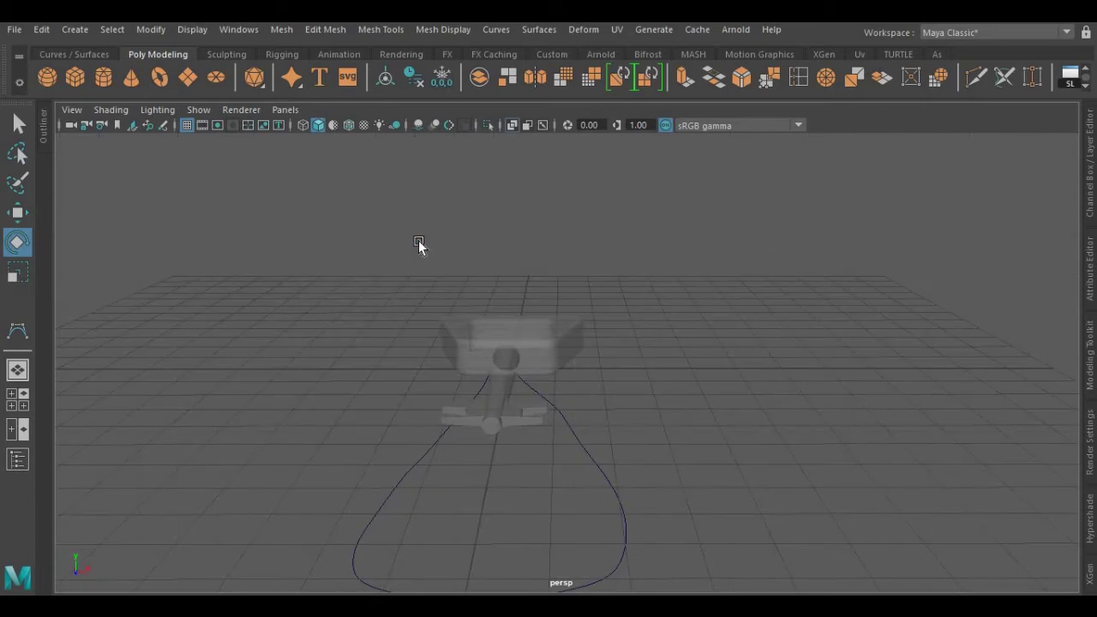
{"action": "scroll", "coordinate": [484, 335], "scroll_direction": "down", "scroll_amount": 2}
{"action": "left_click_drag", "start_coordinate": [520, 360], "coordinate": [532, 385], "text": "alt"}
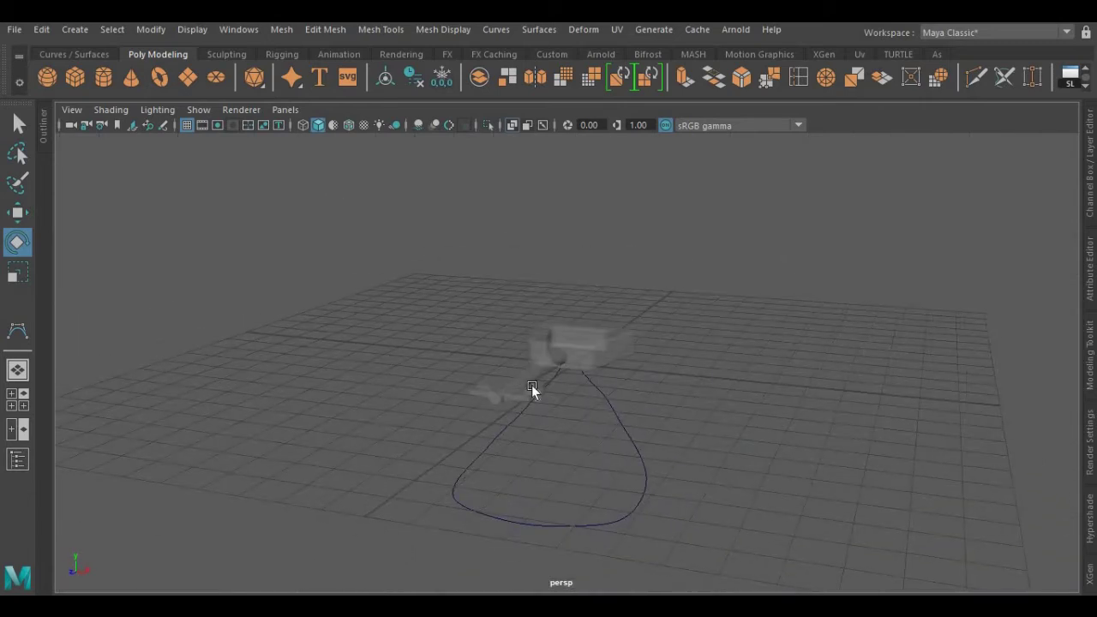
{"action": "left_click", "coordinate": [649, 457]}
{"action": "left_click", "coordinate": [487, 126]}
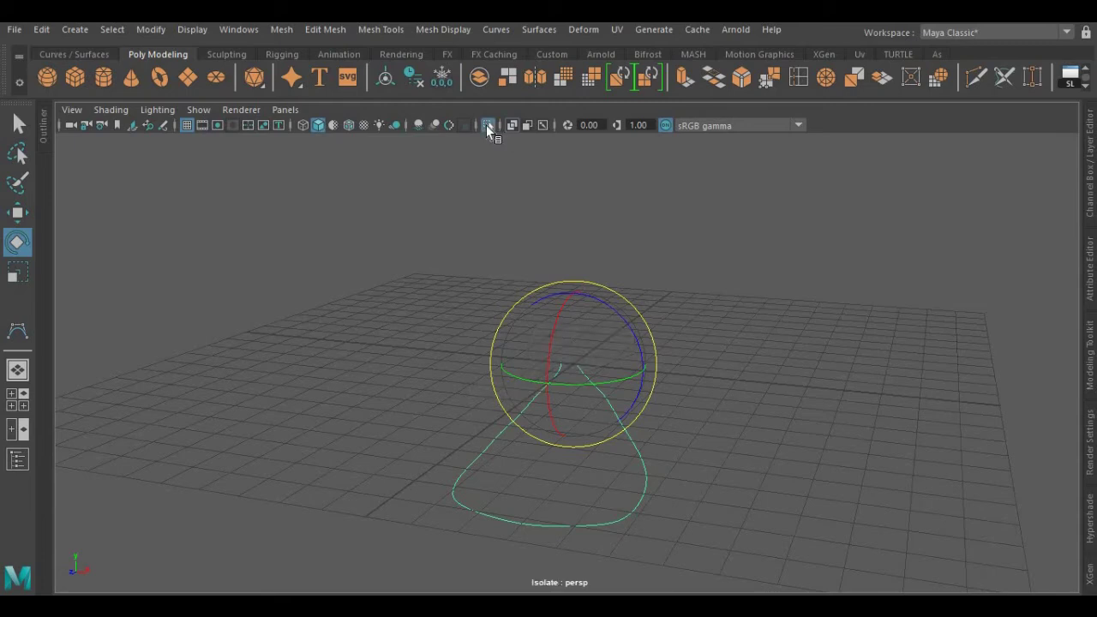
{"action": "left_click", "coordinate": [407, 271]}
{"action": "left_click_drag", "start_coordinate": [419, 318], "coordinate": [738, 262], "text": "alt"}
- Create a polygon cylinder at the origin, turn off X-ray display, and set its axis subdivisions to 50
{"action": "key", "text": "w"}
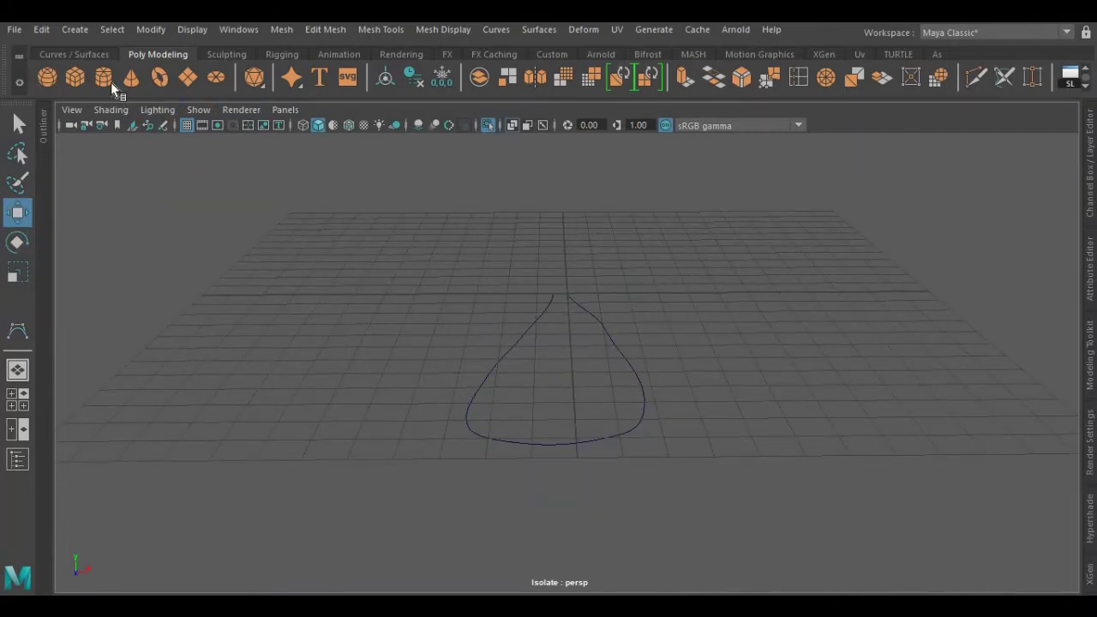
{"action": "left_click_drag", "start_coordinate": [579, 375], "coordinate": [610, 187], "text": "alt"}
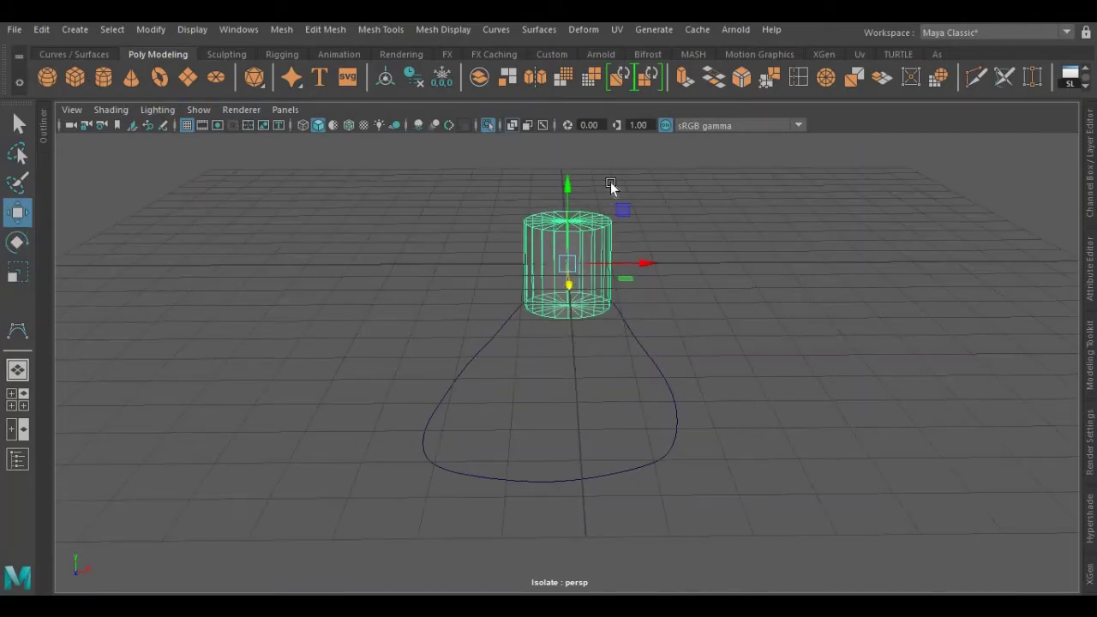
{"action": "left_click", "coordinate": [511, 125]}
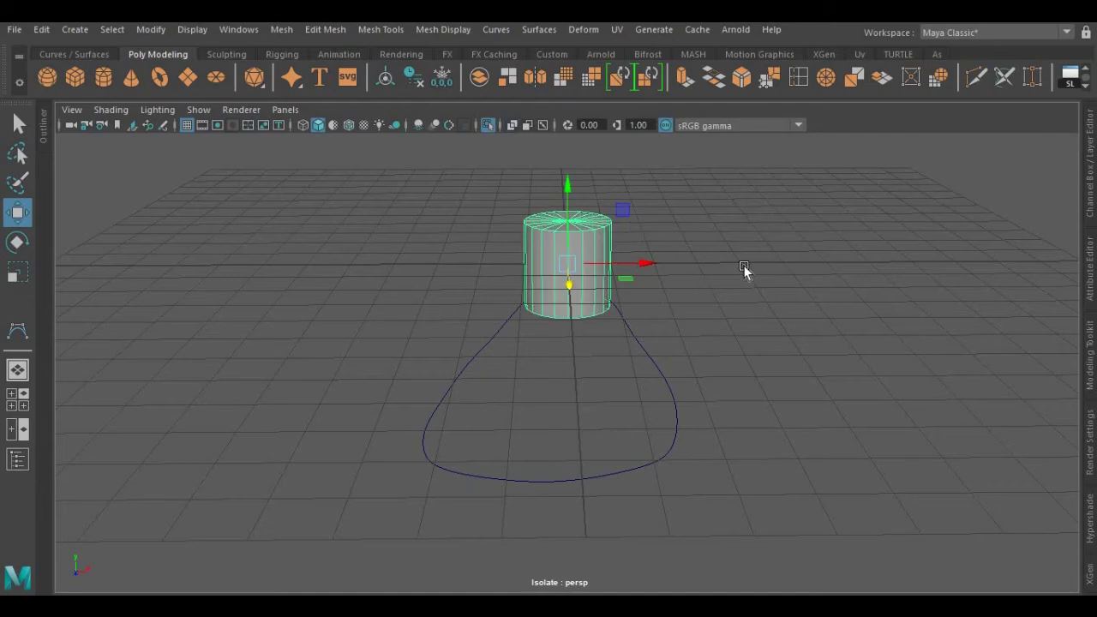
{"action": "left_click", "coordinate": [1094, 208]}
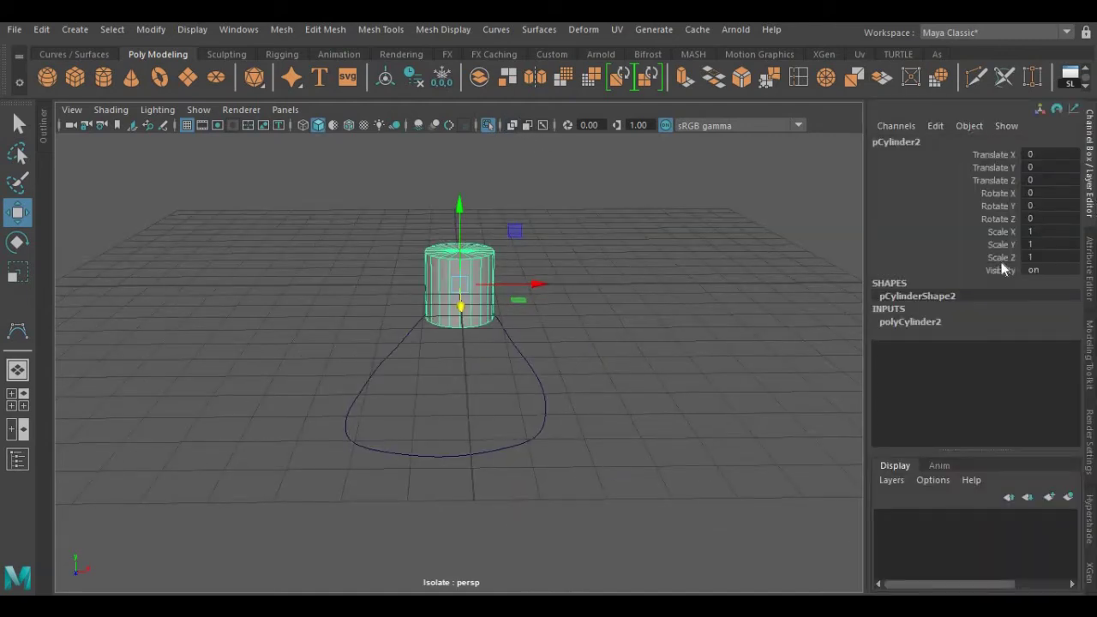
{"action": "left_click", "coordinate": [900, 323]}
{"action": "left_click", "coordinate": [965, 359]}
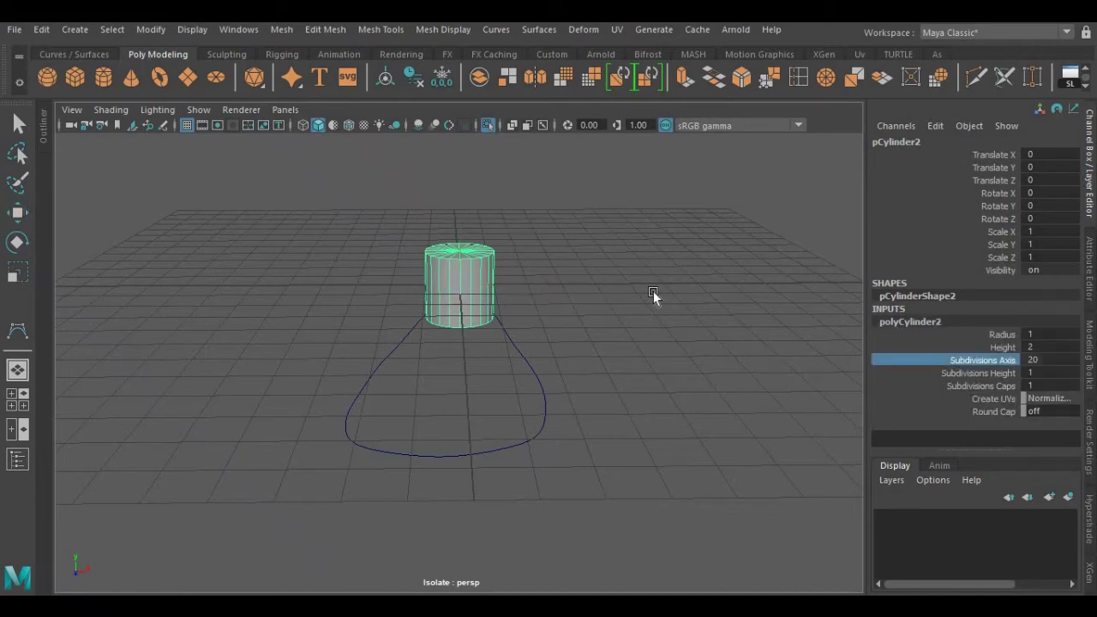
{"action": "middle_click_drag", "start_coordinate": [688, 287], "coordinate": [765, 295]}
{"action": "scroll", "coordinate": [677, 255], "scroll_direction": "up", "scroll_amount": 3}
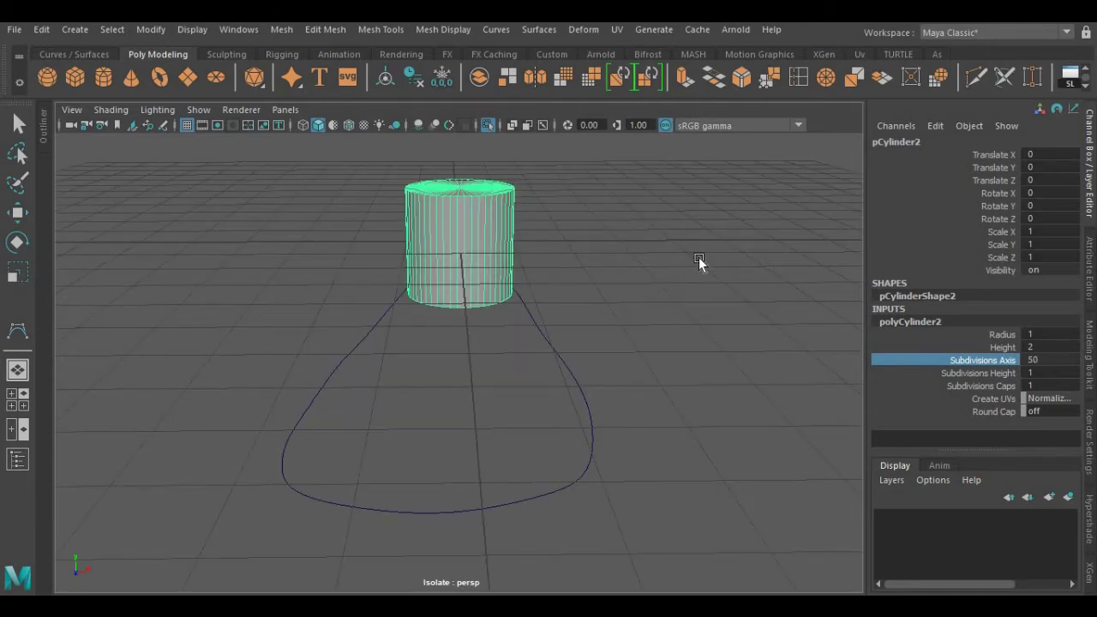
- In the top view, delete the radial edges of the cylinder's caps and return it to object mode
{"action": "key", "text": "space"}
{"action": "left_click_drag", "start_coordinate": [658, 259], "coordinate": [591, 256]}
{"action": "right_click_drag", "start_coordinate": [597, 160], "coordinate": [584, 114]}
{"action": "scroll", "coordinate": [514, 220], "scroll_direction": "up", "scroll_amount": 4}
{"action": "middle_click_drag", "start_coordinate": [497, 201], "coordinate": [533, 383], "text": "alt"}
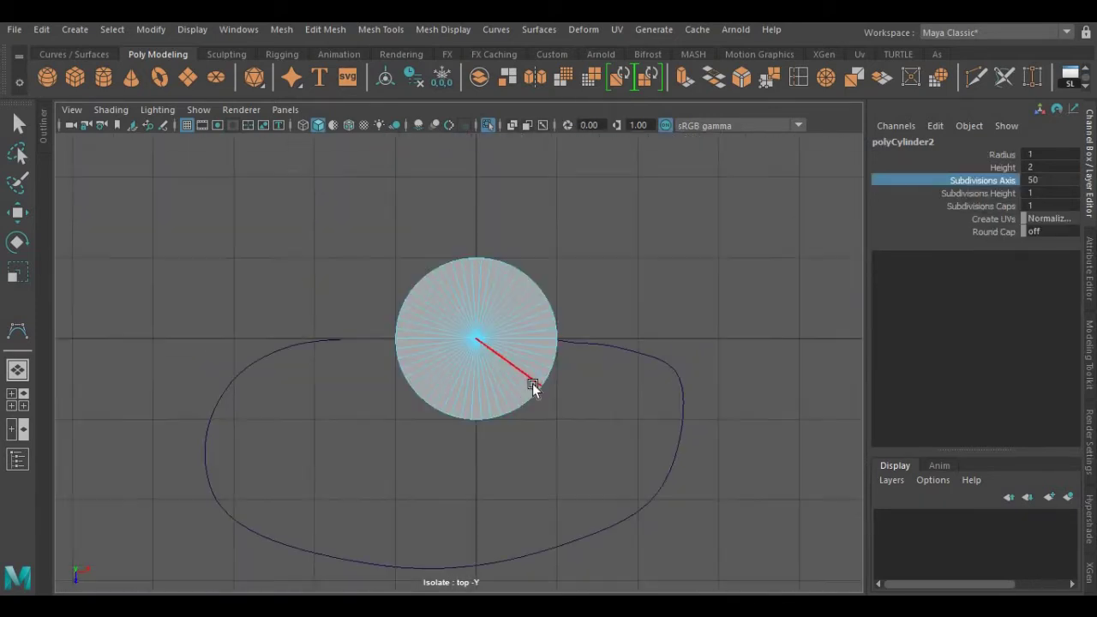
{"action": "left_click_drag", "start_coordinate": [454, 331], "coordinate": [504, 375]}
{"action": "key", "text": "w"}
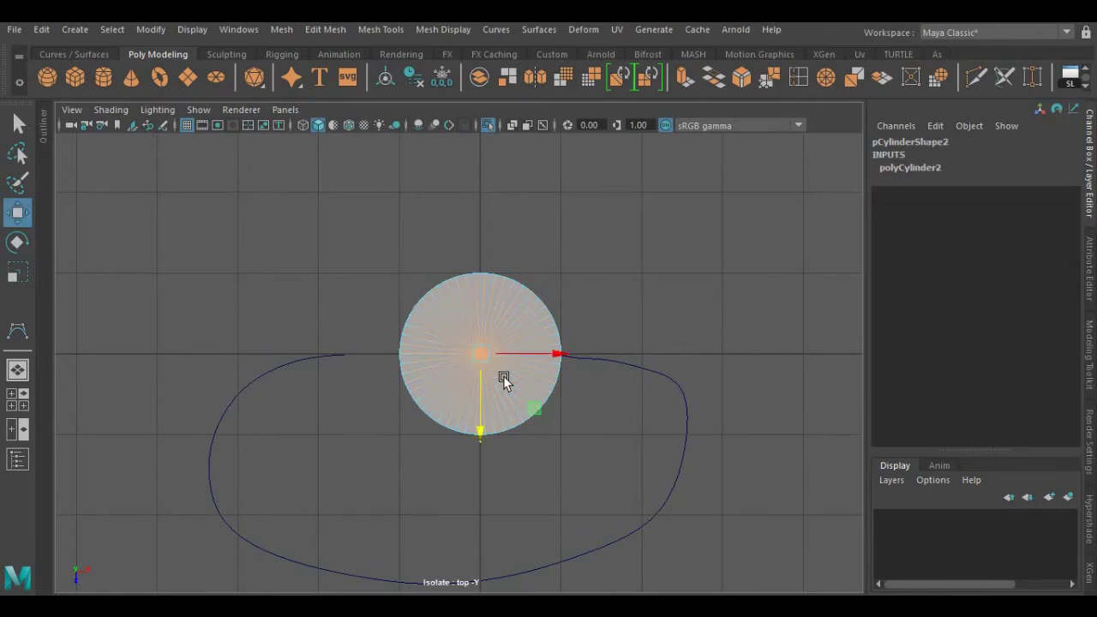
{"action": "key", "text": "Delete"}
{"action": "scroll", "coordinate": [514, 308], "scroll_direction": "down", "scroll_amount": 3}
{"action": "right_click_drag", "start_coordinate": [529, 162], "coordinate": [593, 140]}
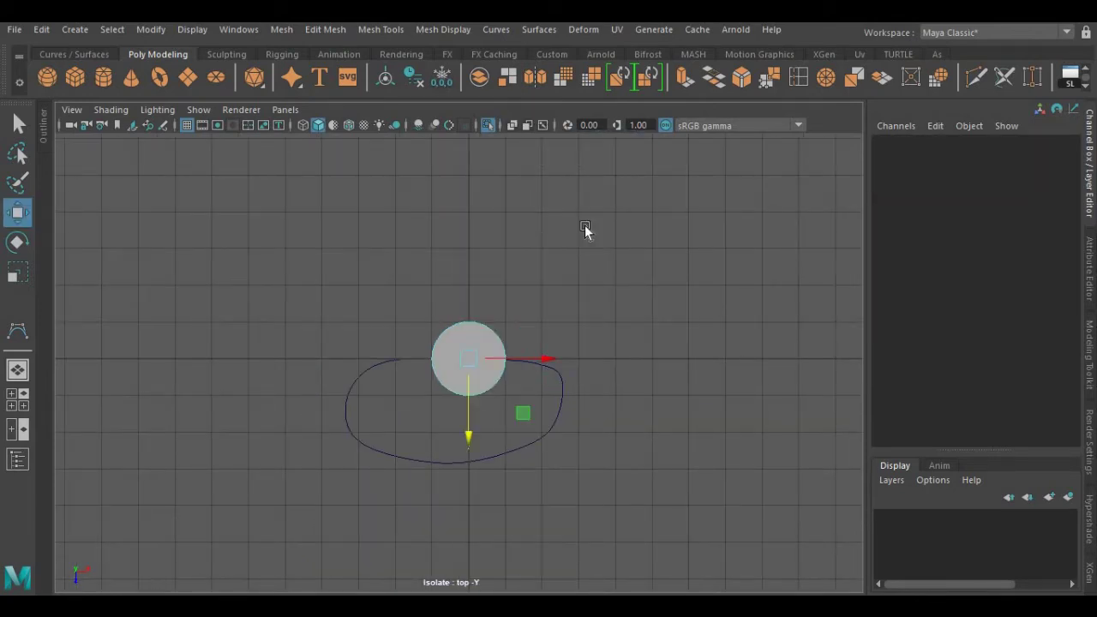
- Scale the cylinder down uniformly to about 0.117 in the perspective view
{"action": "key", "text": "space"}
{"action": "left_click_drag", "start_coordinate": [576, 244], "coordinate": [559, 208]}
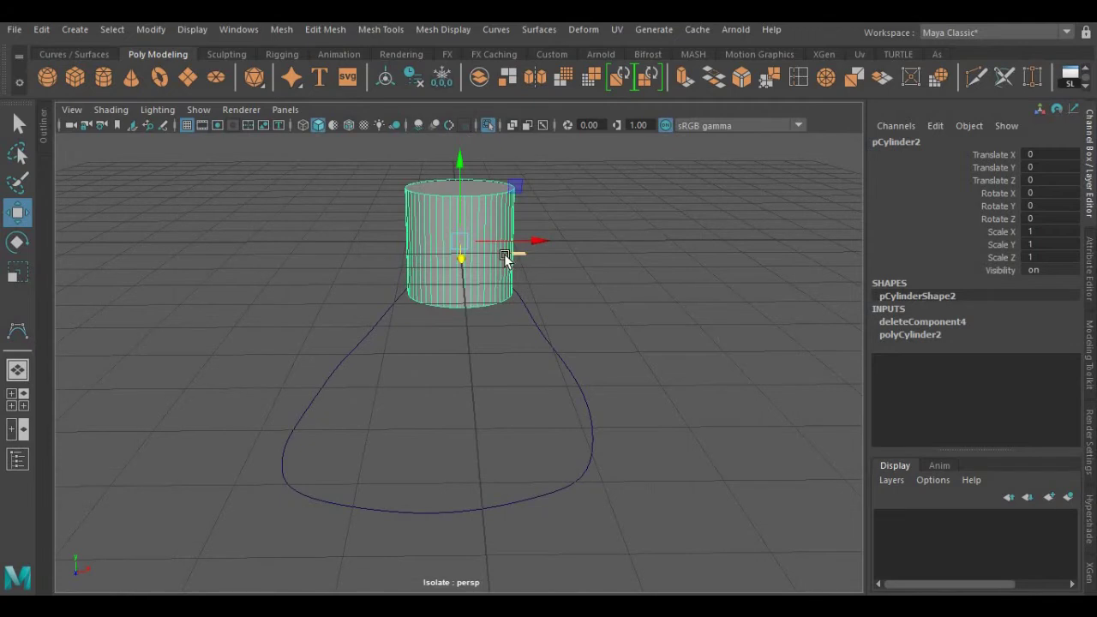
{"action": "key", "text": "r"}
{"action": "left_click_drag", "start_coordinate": [459, 241], "coordinate": [418, 232]}
{"action": "middle_click_drag", "start_coordinate": [427, 244], "coordinate": [435, 346], "text": "alt"}
{"action": "left_click_drag", "start_coordinate": [435, 350], "coordinate": [557, 339], "text": "alt"}
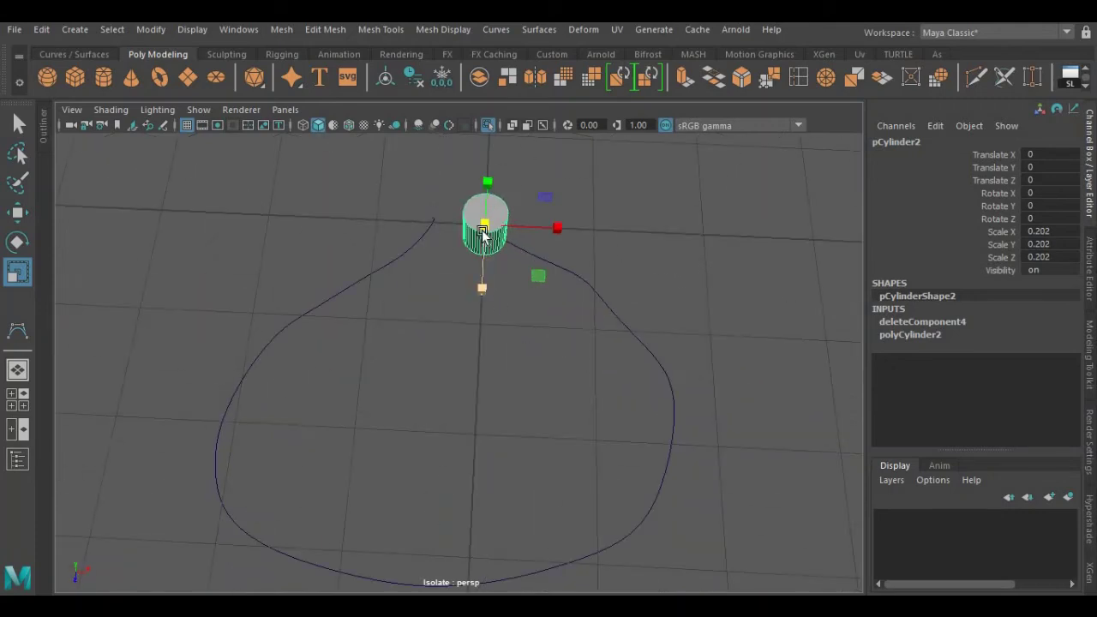
{"action": "left_click_drag", "start_coordinate": [485, 227], "coordinate": [474, 232]}
{"action": "left_click_drag", "start_coordinate": [505, 282], "coordinate": [424, 305], "text": "alt"}
- In the top view, move the cylinder to about X 0.119, Z 0.126, and place a copy behind it at about Z -0.133
{"action": "key", "text": "space"}
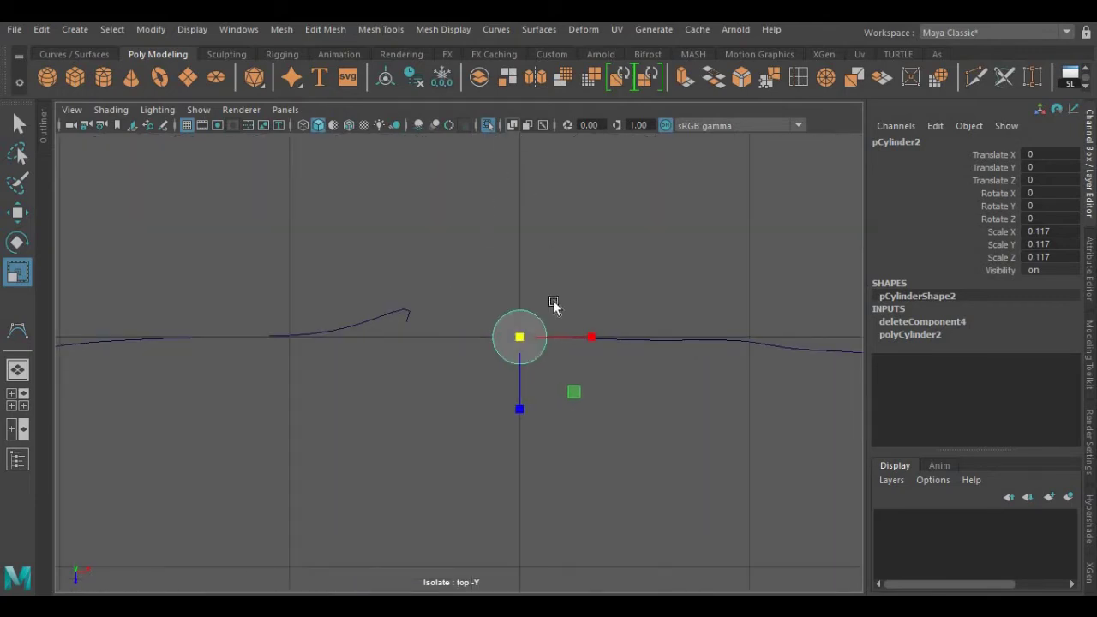
{"action": "key", "text": "w"}
{"action": "left_click_drag", "start_coordinate": [519, 413], "coordinate": [591, 364]}
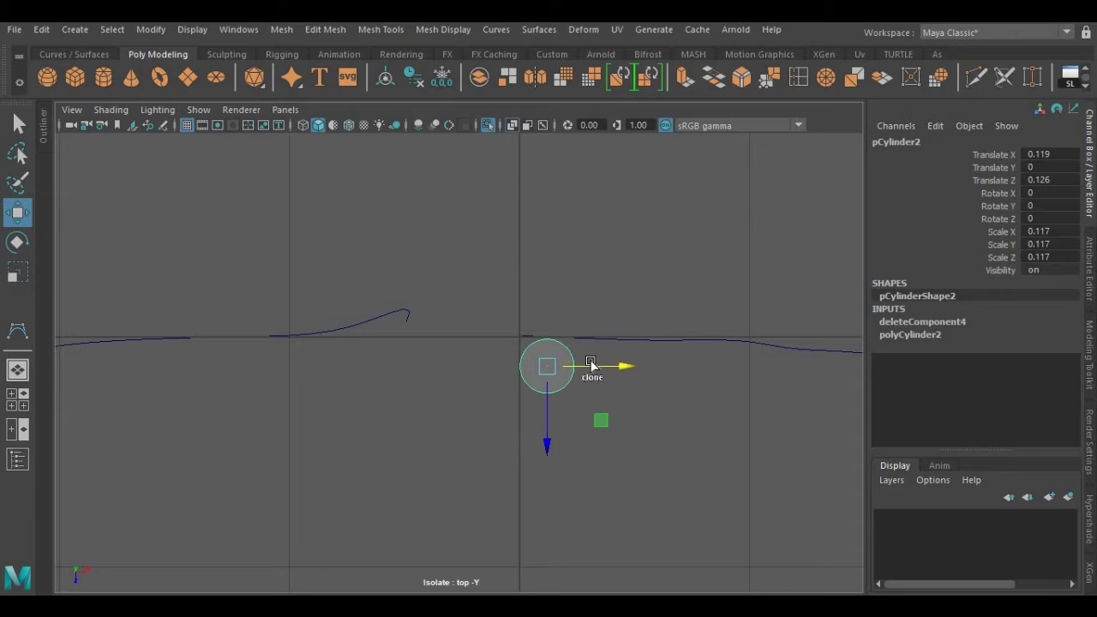
{"action": "left_click_drag", "start_coordinate": [543, 445], "coordinate": [536, 386], "text": "shift"}
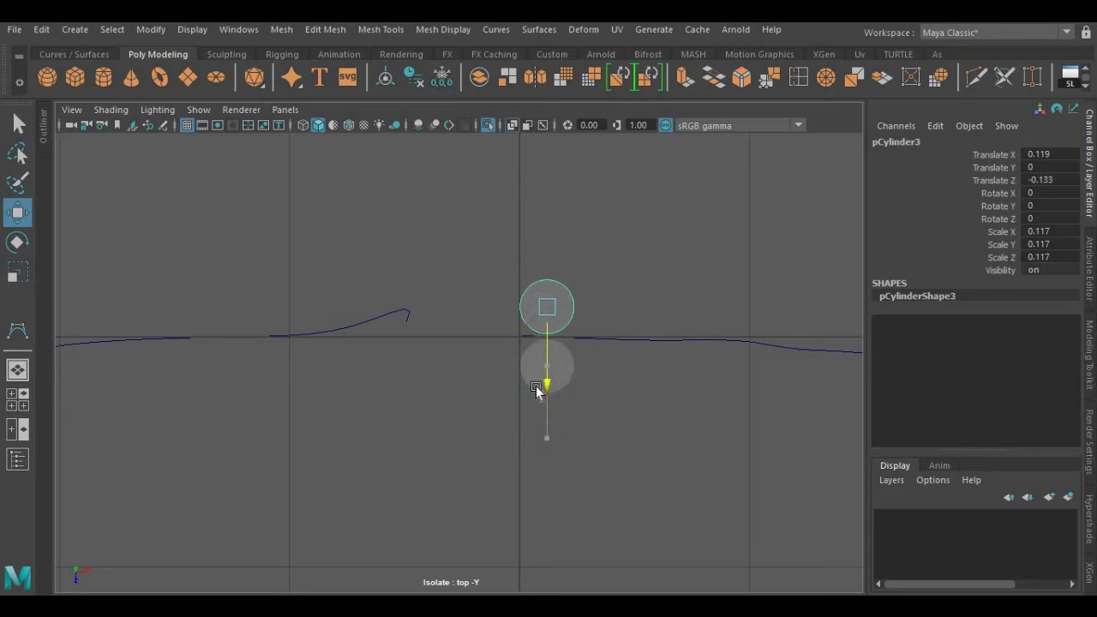
- Duplicate both cylinders and move the copies beside the originals to about X -0.113, forming a two-by-two cluster
{"action": "scroll", "coordinate": [536, 386], "scroll_direction": "up", "scroll_amount": 1}
{"action": "scroll", "coordinate": [561, 388], "scroll_direction": "up", "scroll_amount": 1}
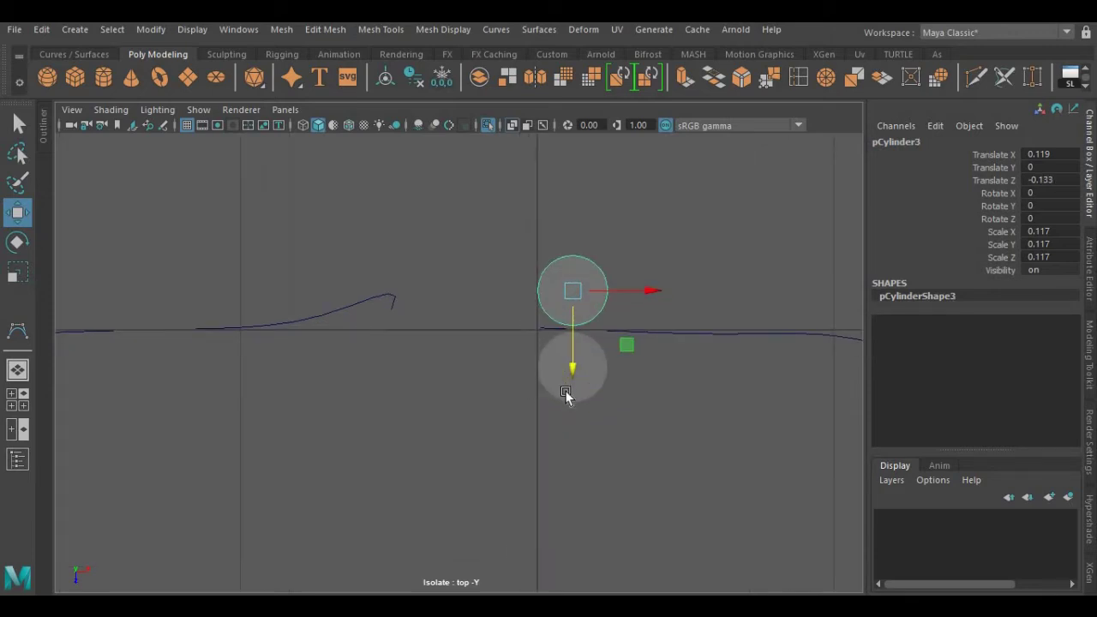
{"action": "left_click", "coordinate": [543, 367], "text": "shift"}
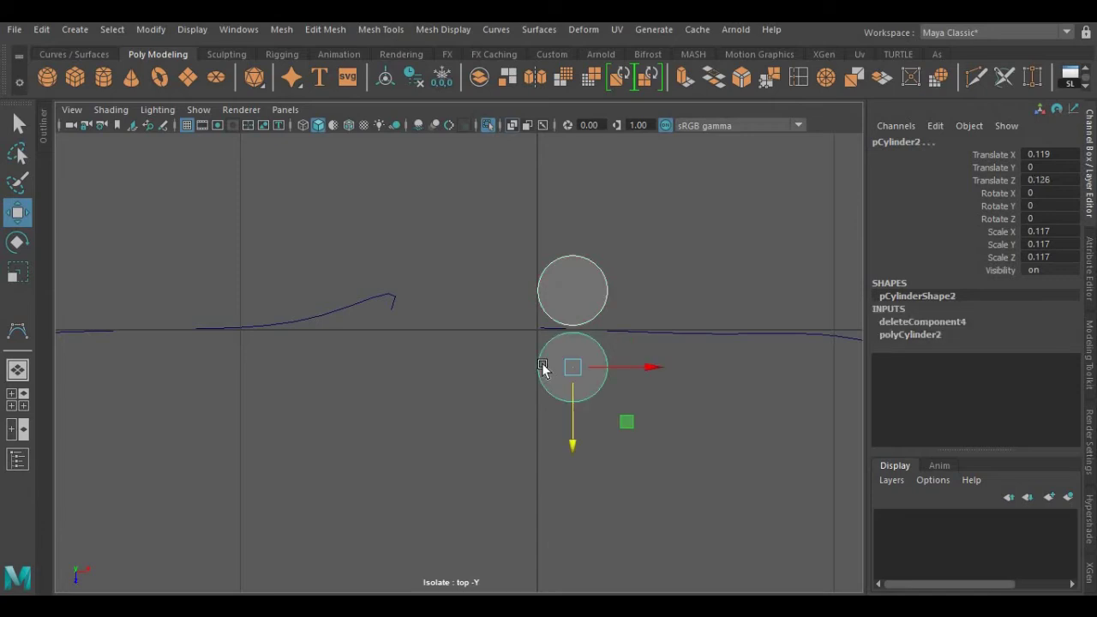
{"action": "key", "text": "ctrl+d"}
{"action": "left_click_drag", "start_coordinate": [624, 371], "coordinate": [548, 368]}
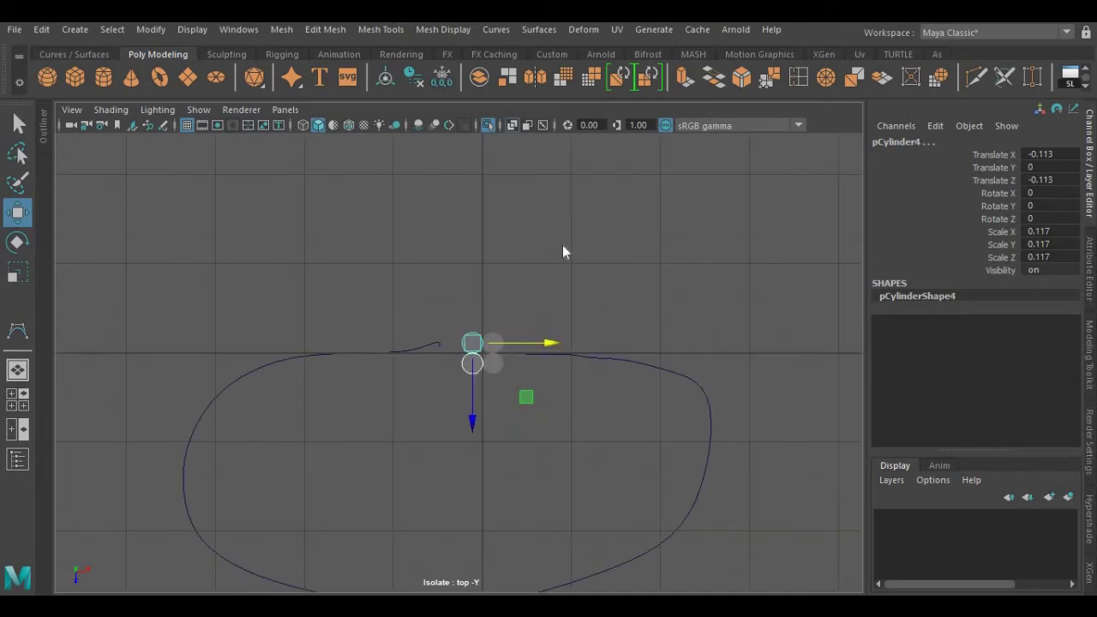
- Delete the faces of all four cylinders except their bottom caps, leaving four flat discs in object mode
{"action": "key", "text": "space"}
{"action": "left_click_drag", "start_coordinate": [563, 245], "coordinate": [558, 208]}
{"action": "scroll", "coordinate": [573, 236], "scroll_direction": "up", "scroll_amount": 2}
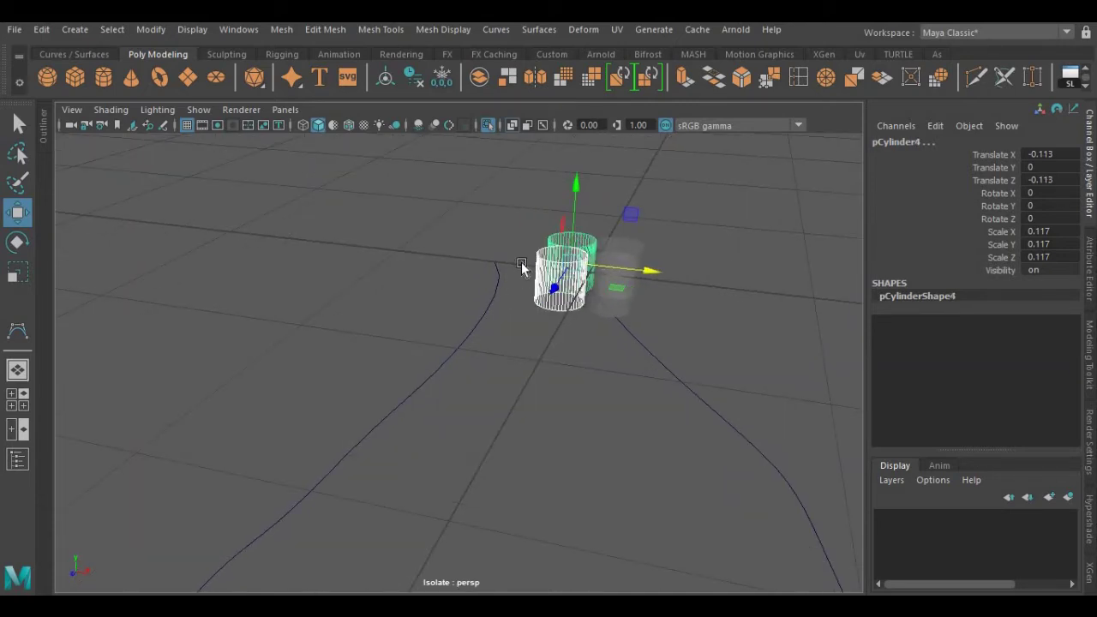
{"action": "left_click_drag", "start_coordinate": [521, 263], "coordinate": [513, 258], "text": "alt"}
{"action": "left_click_drag", "start_coordinate": [509, 325], "coordinate": [642, 404]}
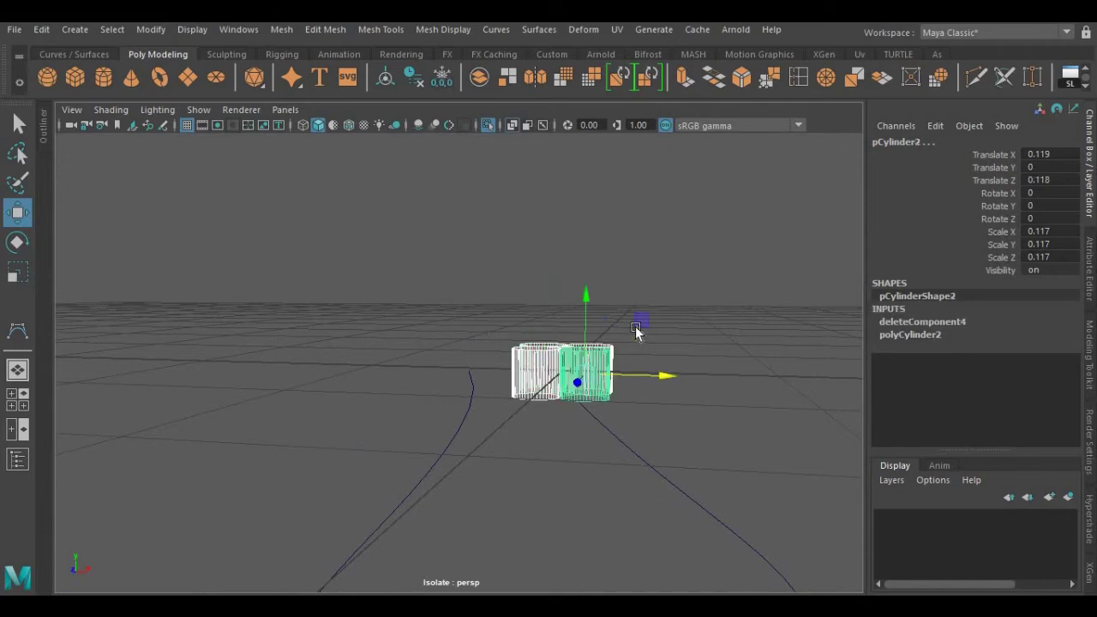
{"action": "left_click_drag", "start_coordinate": [642, 326], "coordinate": [630, 215], "text": "alt"}
{"action": "right_click_drag", "start_coordinate": [629, 161], "coordinate": [629, 206]}
{"action": "scroll", "coordinate": [512, 236], "scroll_direction": "up", "scroll_amount": 3}
{"action": "left_click_drag", "start_coordinate": [440, 276], "coordinate": [540, 238], "text": "alt"}
{"action": "key", "text": "Delete"}
{"action": "right_click_drag", "start_coordinate": [540, 237], "coordinate": [578, 129]}
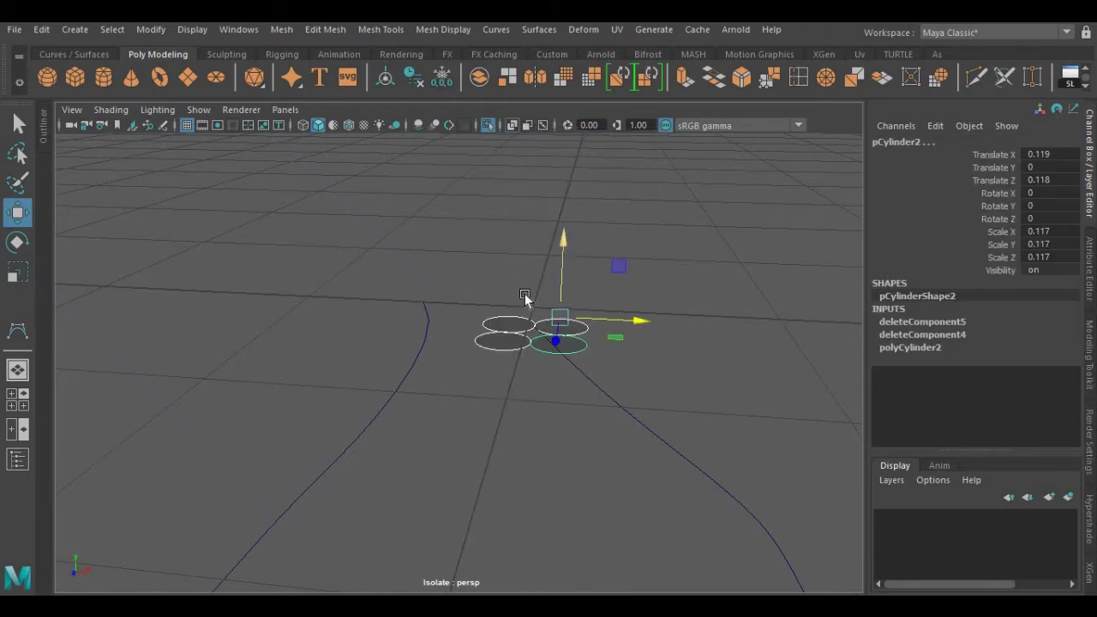
- Combine the four discs into one mesh and select the combined object
{"action": "left_click_drag", "start_coordinate": [553, 369], "coordinate": [546, 260], "text": "alt"}
{"action": "middle_click_drag", "start_coordinate": [546, 260], "coordinate": [529, 338], "text": "alt"}
{"action": "scroll", "coordinate": [529, 337], "scroll_direction": "down", "scroll_amount": 5}
{"action": "left_click_drag", "start_coordinate": [517, 331], "coordinate": [544, 334], "text": "alt"}
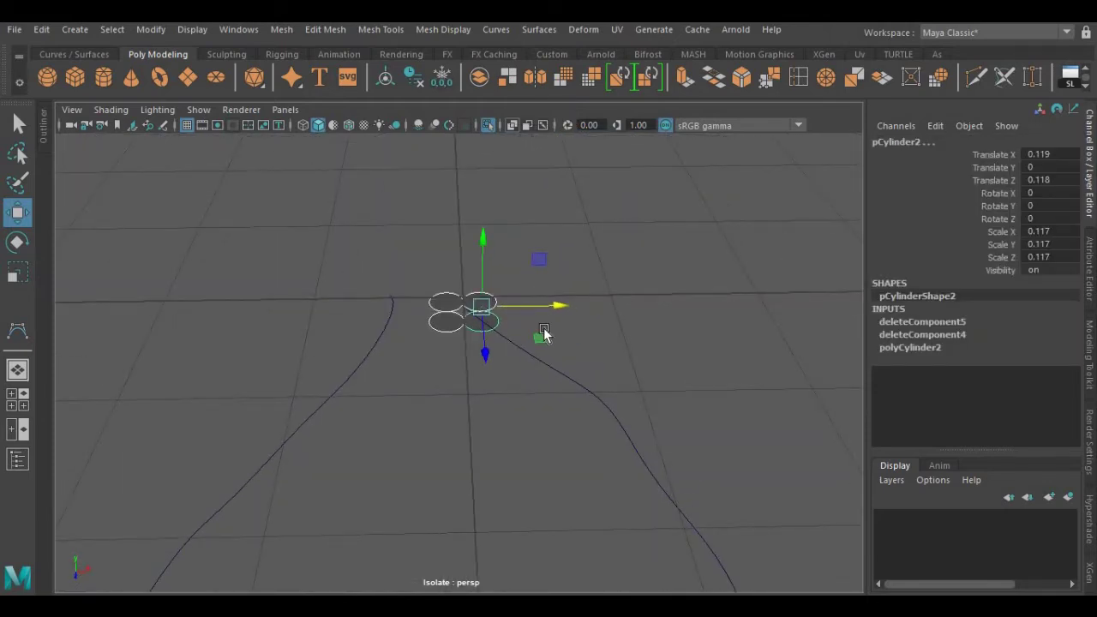
{"action": "left_click", "coordinate": [442, 304]}
{"action": "left_click_drag", "start_coordinate": [417, 262], "coordinate": [600, 401]}
{"action": "left_click_drag", "start_coordinate": [592, 390], "coordinate": [522, 363], "text": "alt"}
{"action": "scroll", "coordinate": [559, 372], "scroll_direction": "up", "scroll_amount": 4}
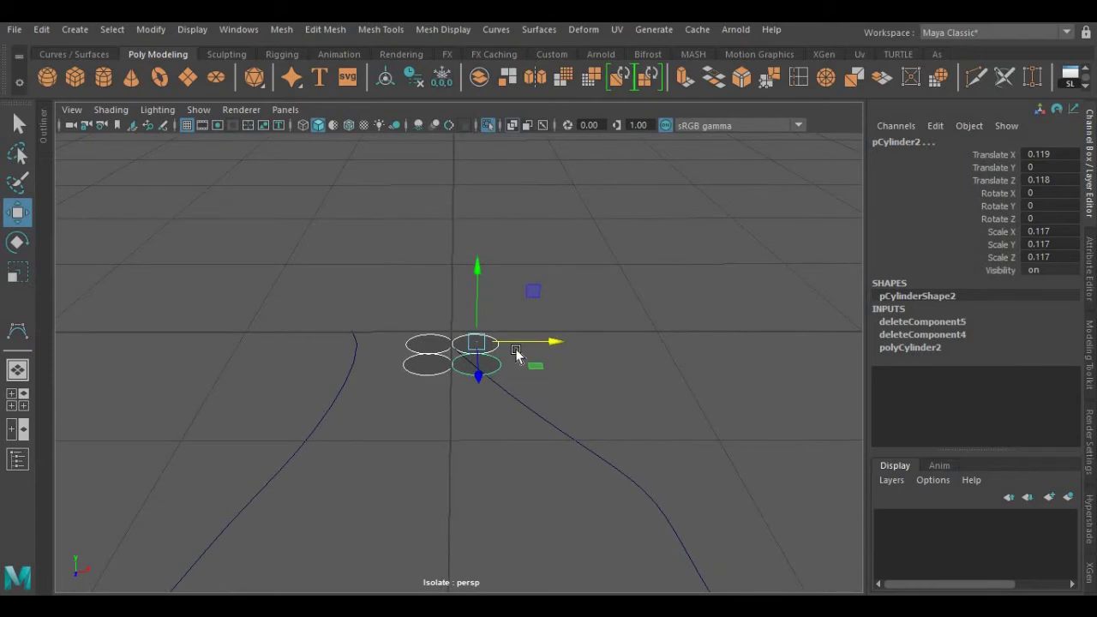
{"action": "left_click", "coordinate": [281, 30]}
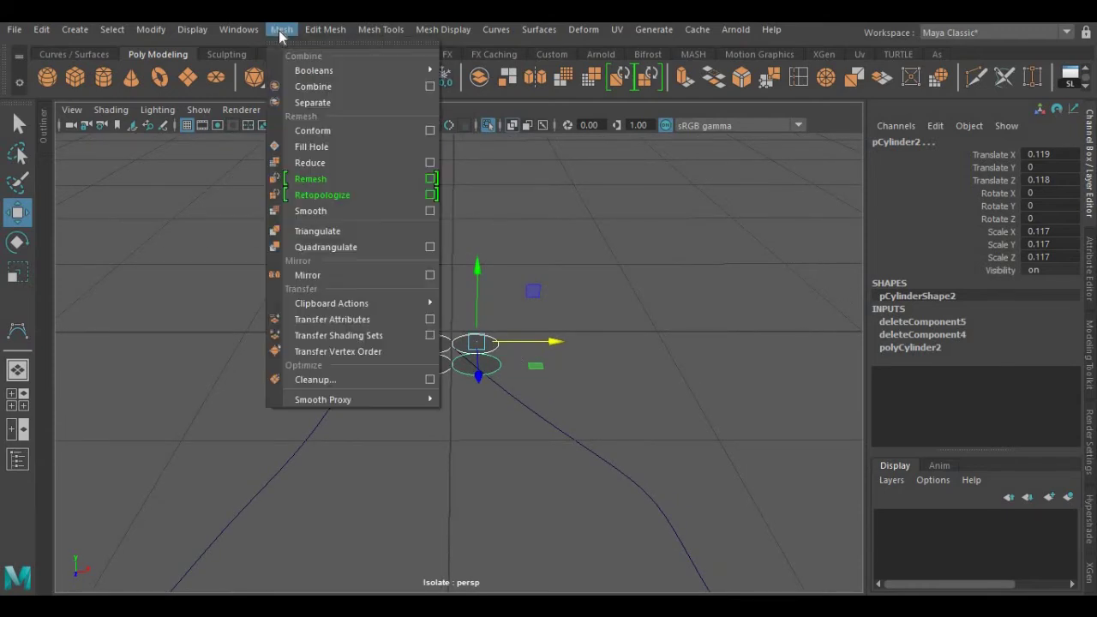
{"action": "left_click", "coordinate": [345, 91]}
{"action": "left_click", "coordinate": [428, 355]}
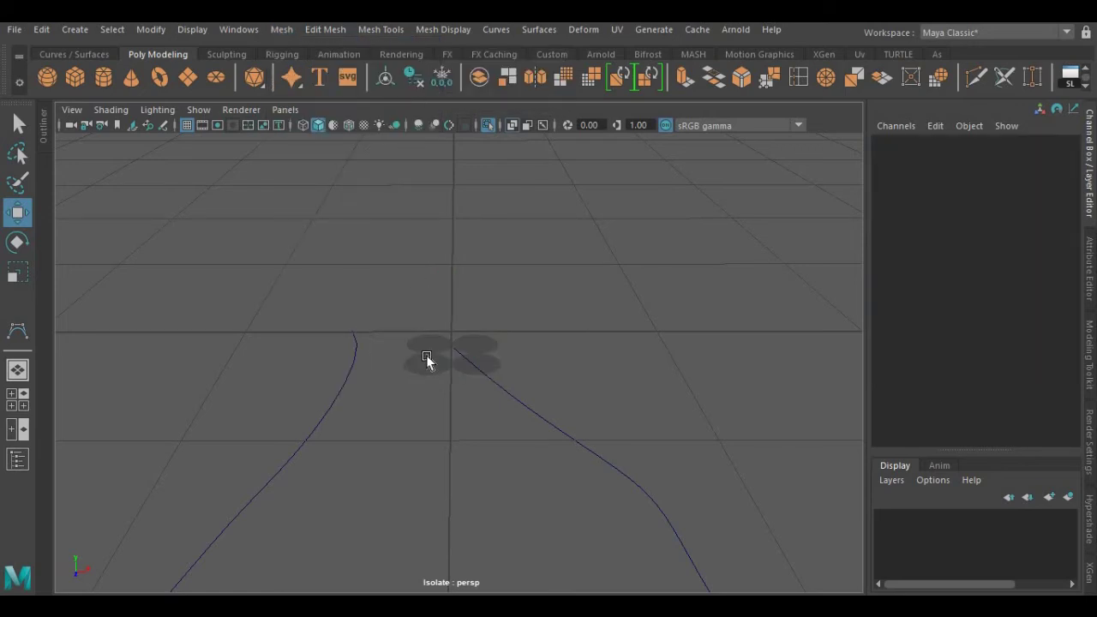
{"action": "left_click", "coordinate": [426, 355]}
- Select all faces of the combined discs together with the rope curve and extrude the faces along it
{"action": "left_click_drag", "start_coordinate": [426, 355], "coordinate": [428, 363], "text": "alt"}
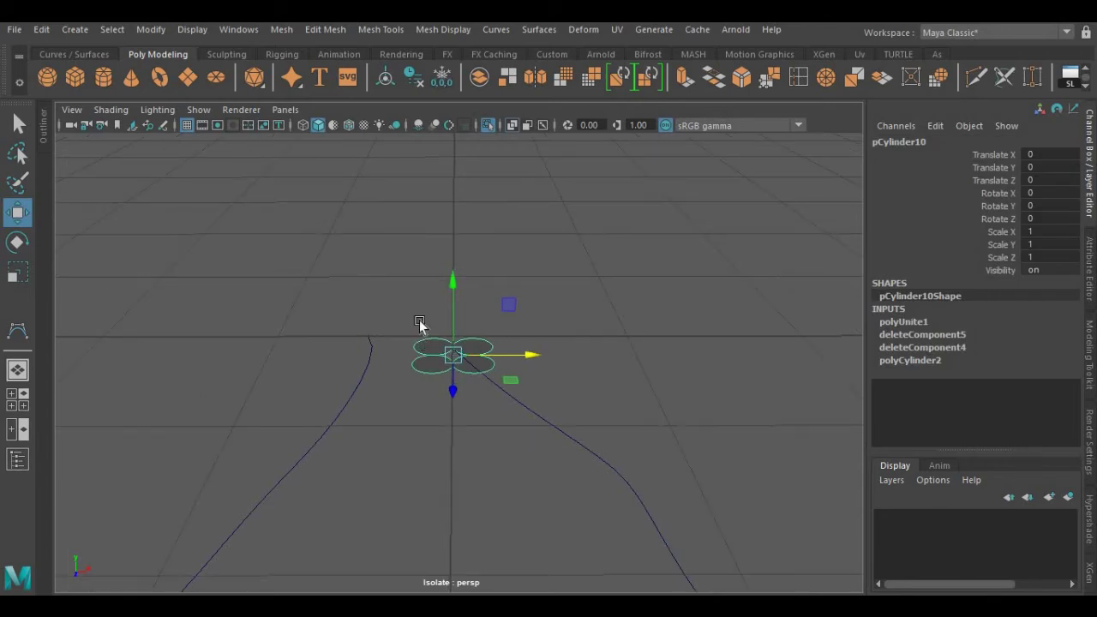
{"action": "left_click_drag", "start_coordinate": [419, 323], "coordinate": [412, 260], "text": "alt"}
{"action": "right_click_drag", "start_coordinate": [517, 163], "coordinate": [517, 204]}
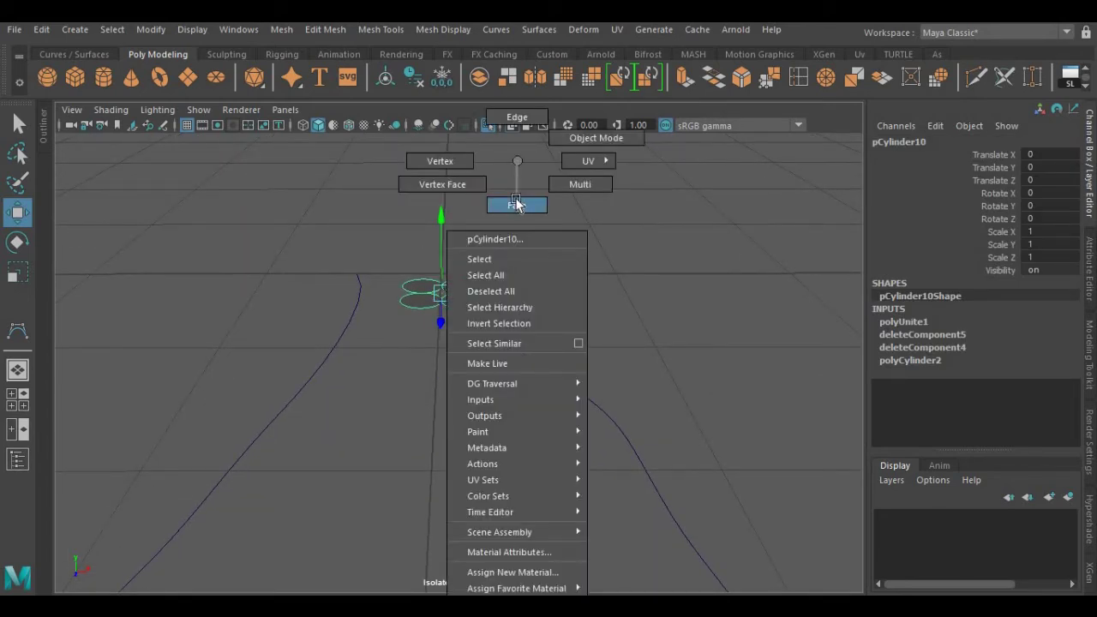
{"action": "scroll", "coordinate": [418, 417], "scroll_direction": "down", "scroll_amount": 2}
{"action": "mouse_move", "coordinate": [532, 330]}
{"action": "left_mouse_down", "text": "alt"}
{"action": "mouse_move", "coordinate": [537, 317]}
{"action": "mouse_move", "coordinate": [528, 317]}
{"action": "left_mouse_up", "text": "alt"}
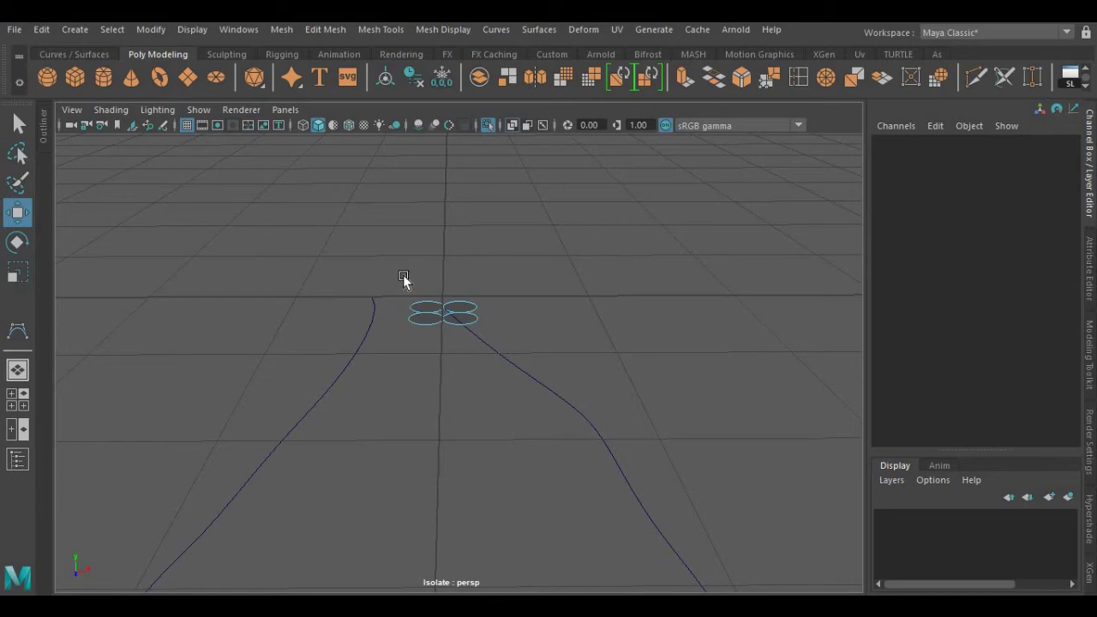
{"action": "left_click_drag", "start_coordinate": [403, 279], "coordinate": [526, 377]}
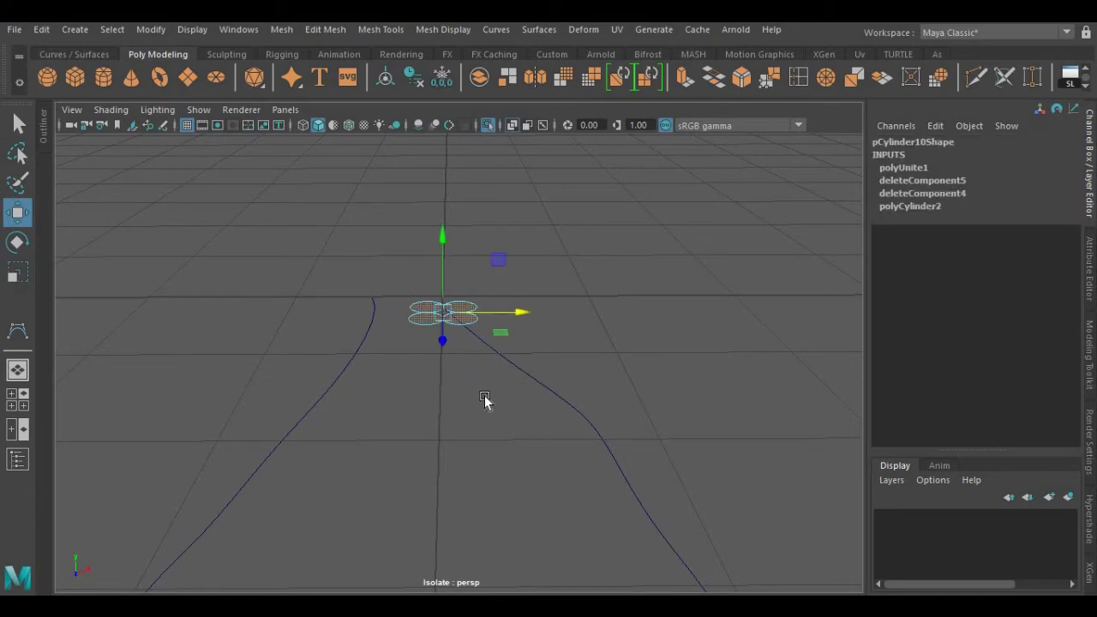
{"action": "left_click_drag", "start_coordinate": [498, 384], "coordinate": [613, 433]}
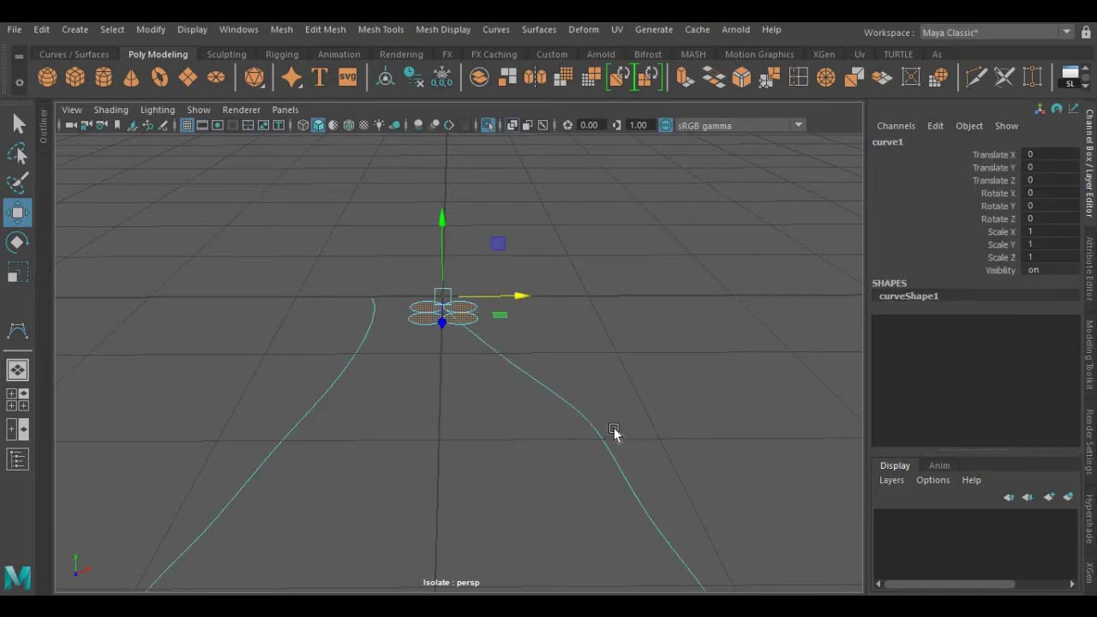
{"action": "left_click", "coordinate": [282, 29]}
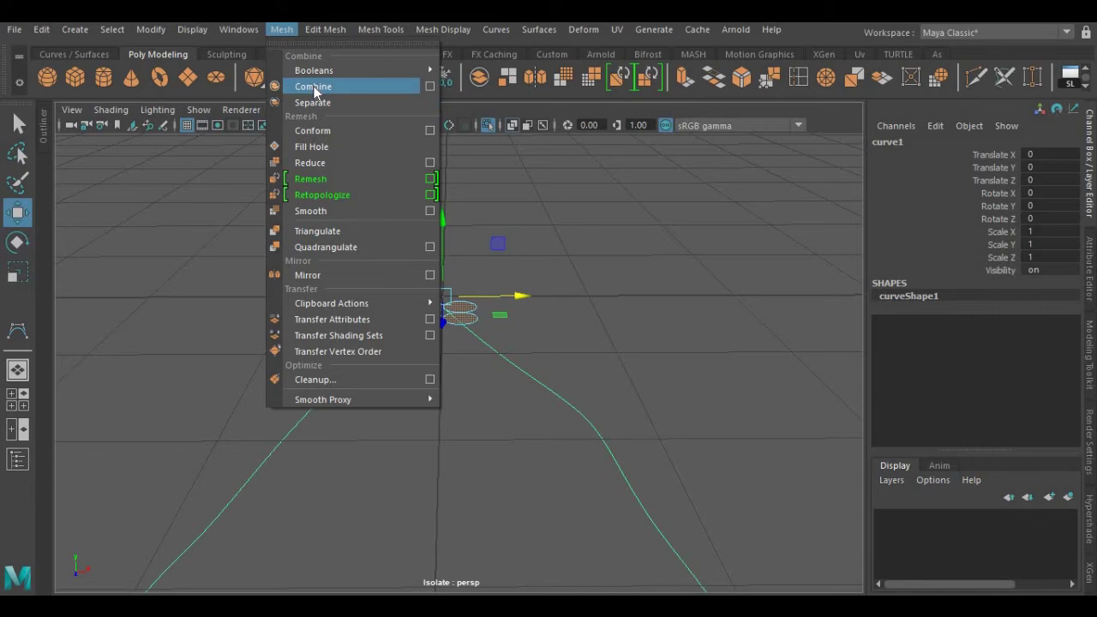
{"action": "mouse_move", "coordinate": [317, 35]}
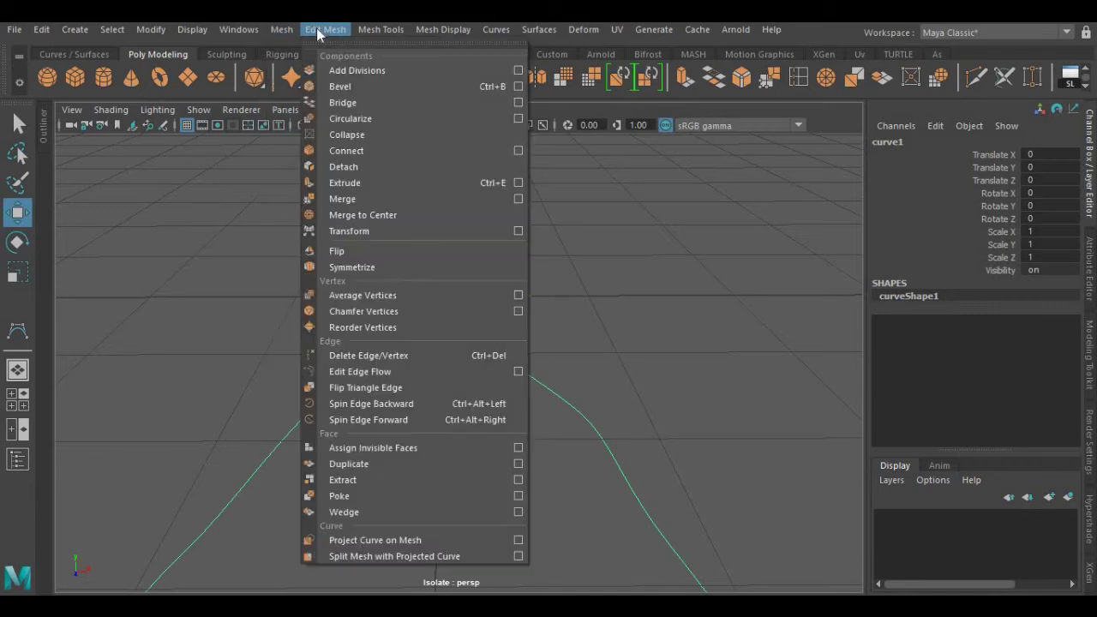
{"action": "left_click", "coordinate": [368, 183]}
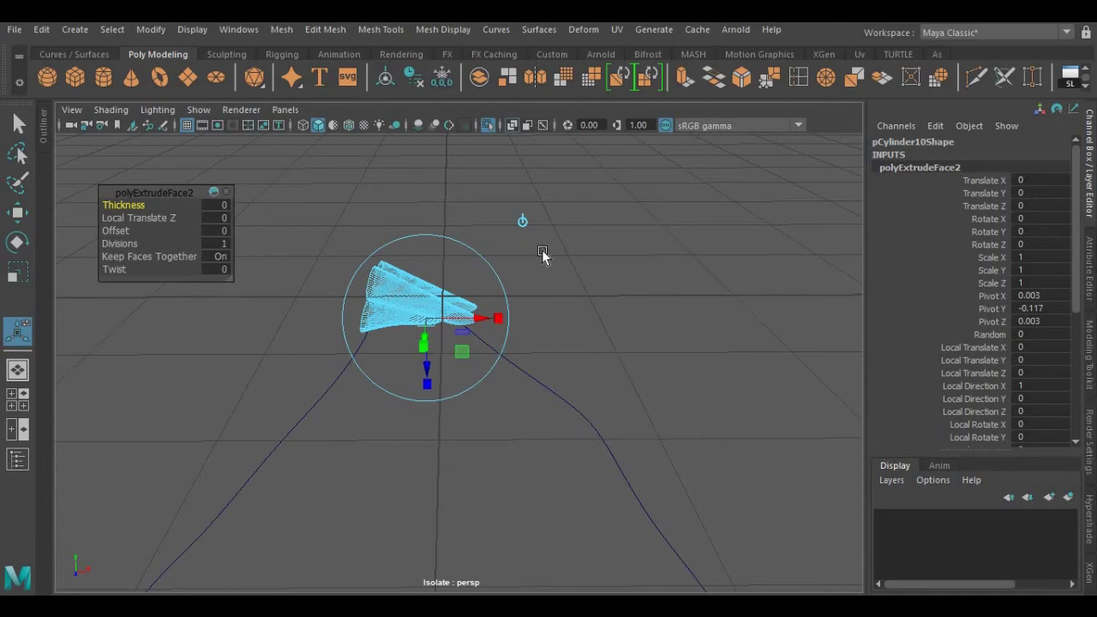
- Set the rope extrusion's divisions to 100 and hide the Channel Box to widen the viewport
{"action": "left_click_drag", "start_coordinate": [543, 256], "coordinate": [518, 247], "text": "alt"}
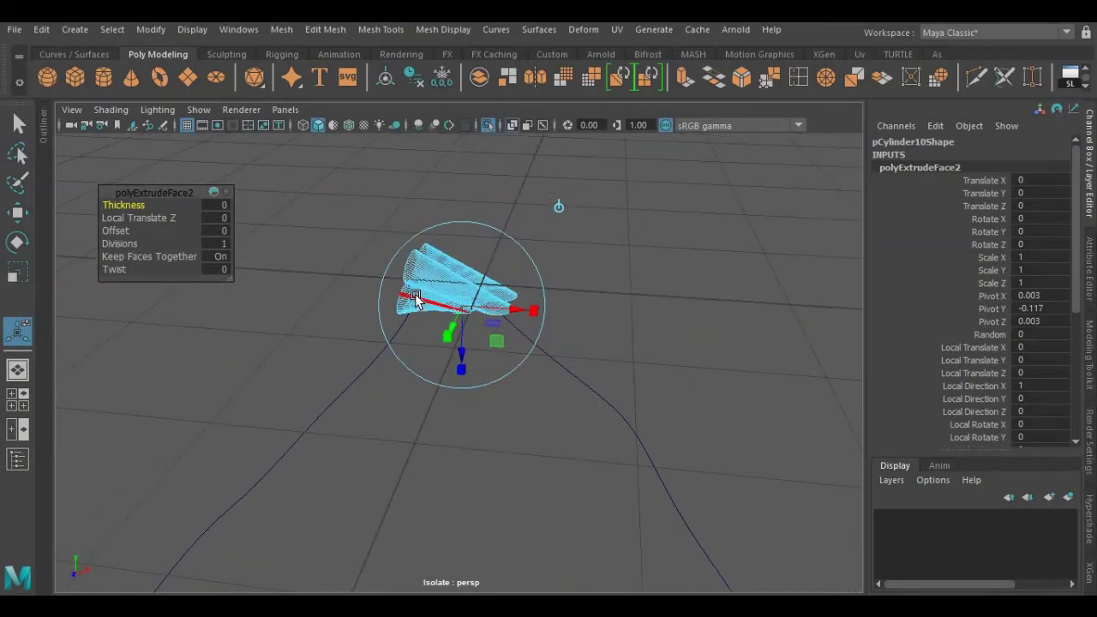
{"action": "scroll", "coordinate": [274, 296], "scroll_direction": "down", "scroll_amount": 5}
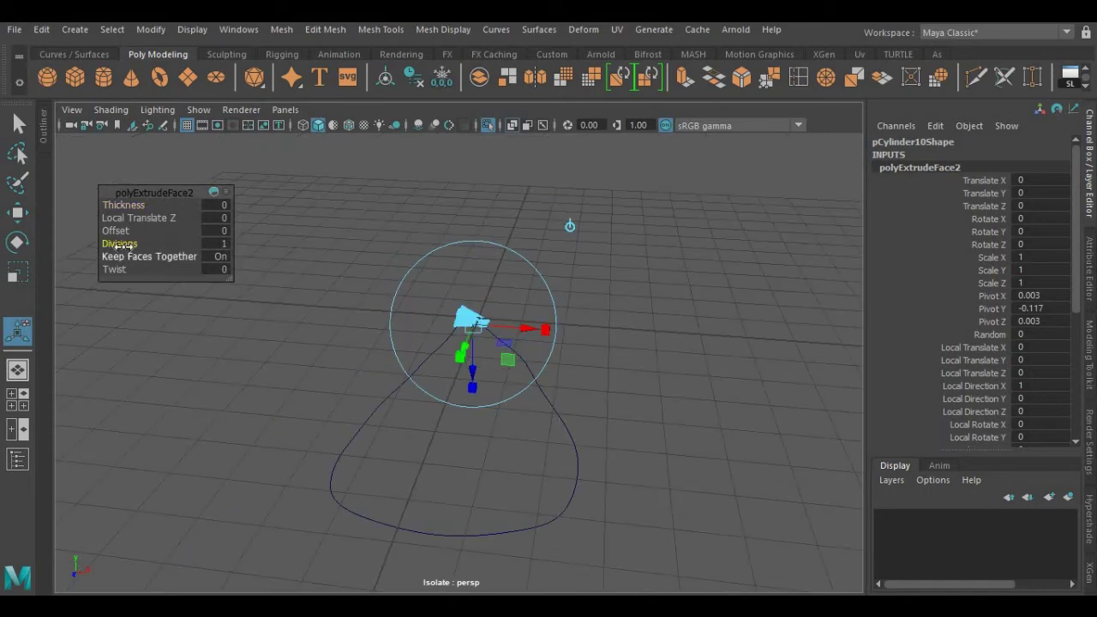
{"action": "left_click_drag", "start_coordinate": [124, 246], "coordinate": [362, 248]}
{"action": "right_click_drag", "start_coordinate": [407, 377], "coordinate": [543, 392], "text": "alt"}
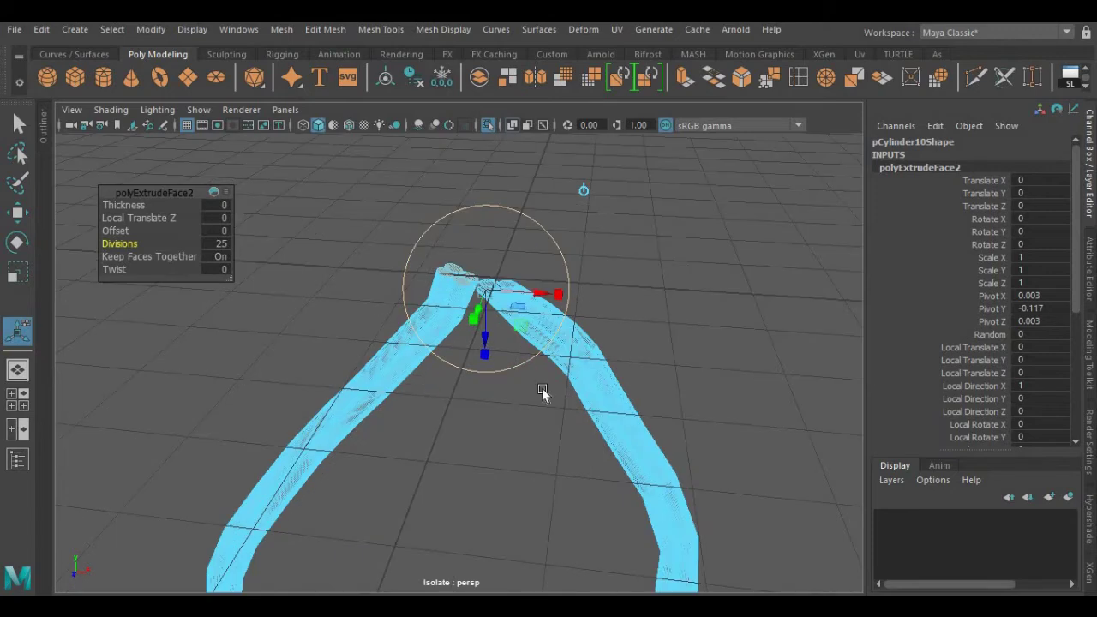
{"action": "left_click", "coordinate": [1089, 214]}
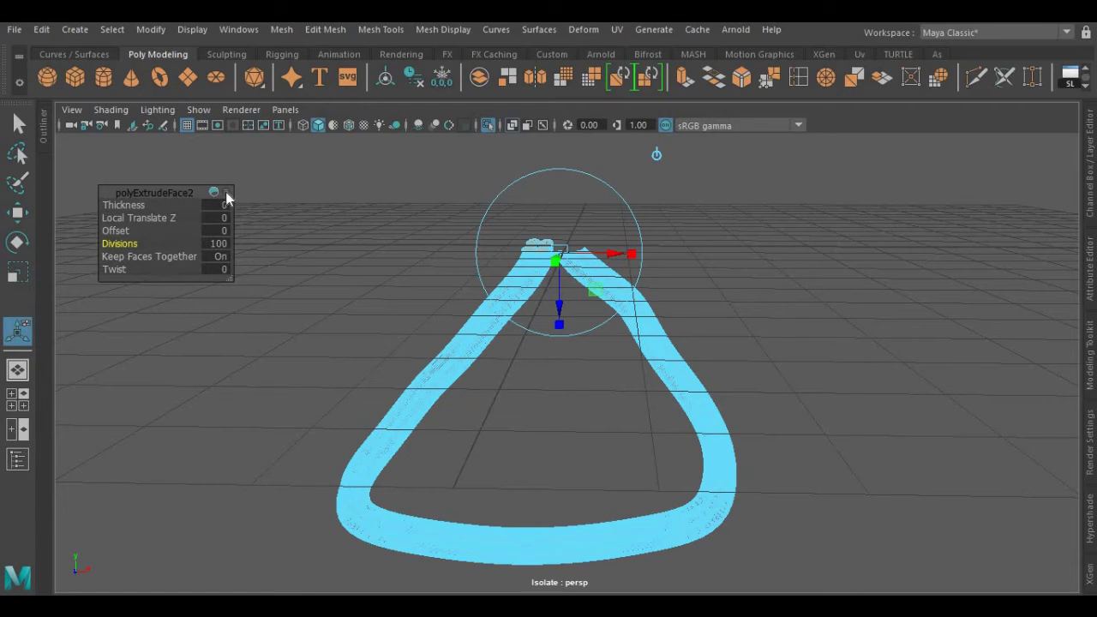
- Set the rope extrusion's twist to 2000 and inspect the twisted strands along the loop
{"action": "left_click", "coordinate": [226, 194]}
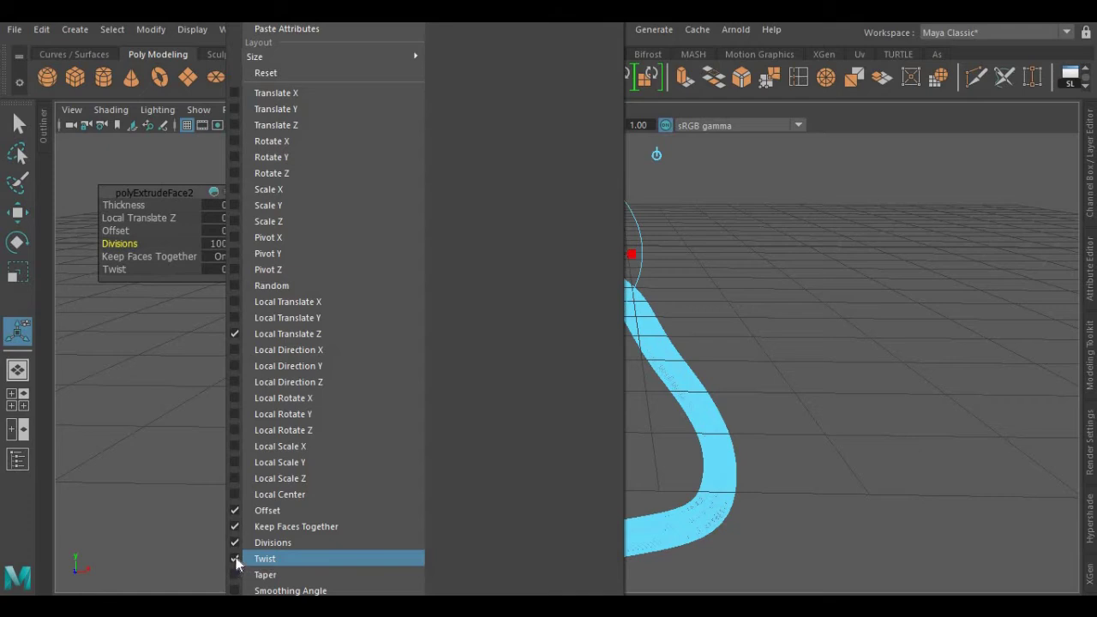
{"action": "left_click", "coordinate": [120, 265]}
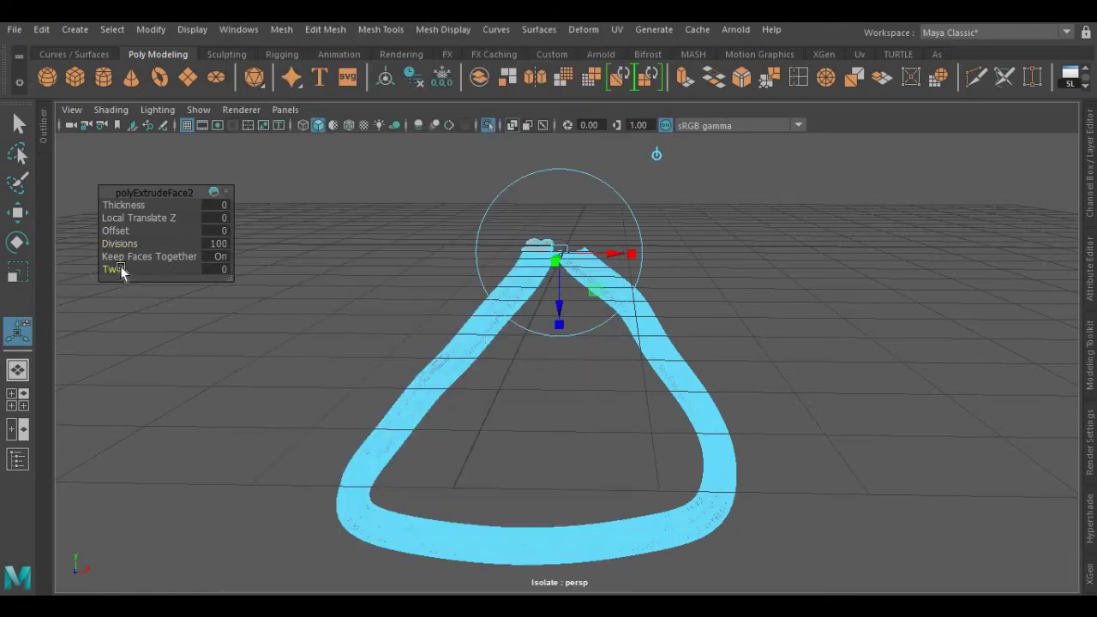
{"action": "left_click", "coordinate": [115, 270]}
{"action": "left_click", "coordinate": [216, 269]}
{"action": "type", "text": "180"}
{"action": "key", "text": "Return"}
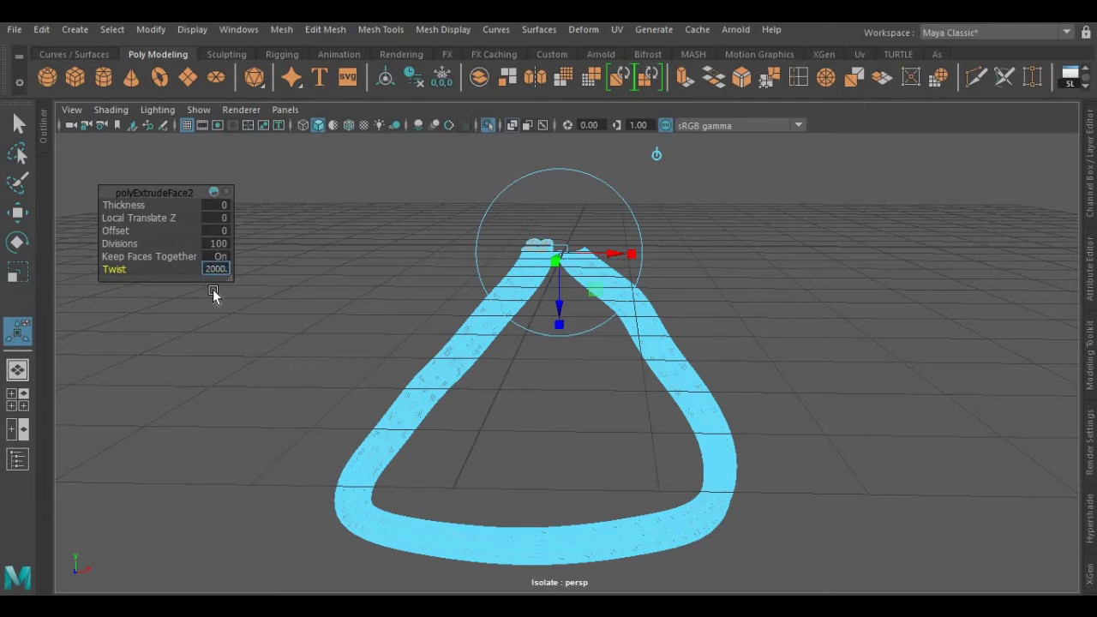
{"action": "key", "text": "Return"}
{"action": "left_click_drag", "start_coordinate": [432, 421], "coordinate": [517, 428], "text": "alt"}
{"action": "scroll", "coordinate": [548, 427], "scroll_direction": "up", "scroll_amount": 4}
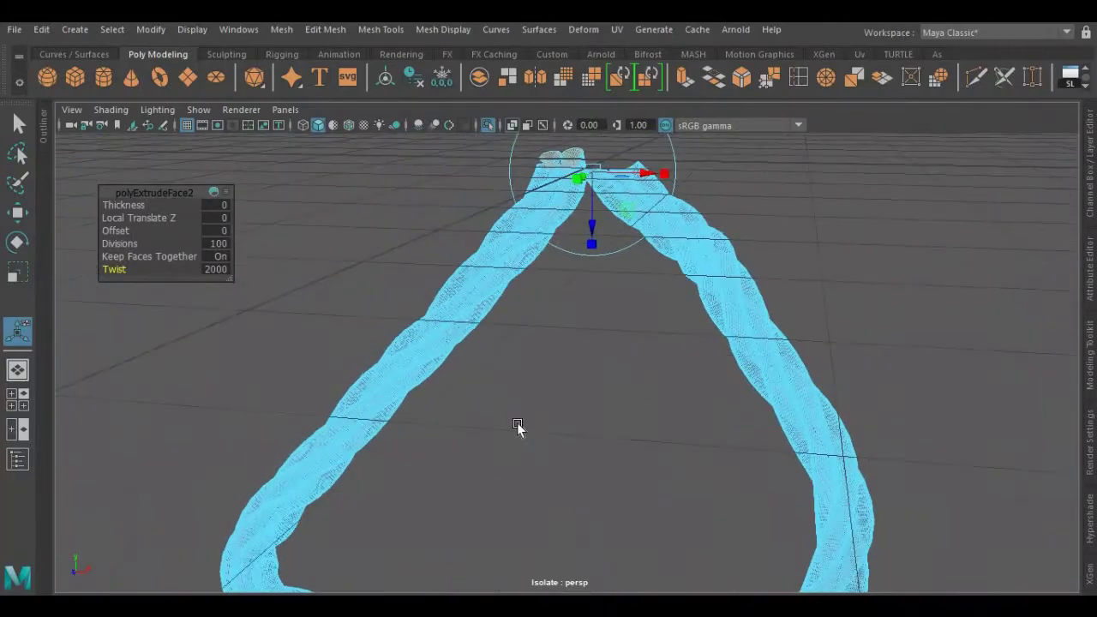
{"action": "scroll", "coordinate": [517, 429], "scroll_direction": "down", "scroll_amount": 4}
{"action": "middle_click_drag", "start_coordinate": [513, 428], "coordinate": [497, 392], "text": "alt"}
{"action": "scroll", "coordinate": [506, 394], "scroll_direction": "down", "scroll_amount": 2}
{"action": "left_click_drag", "start_coordinate": [515, 395], "coordinate": [694, 275], "text": "alt"}
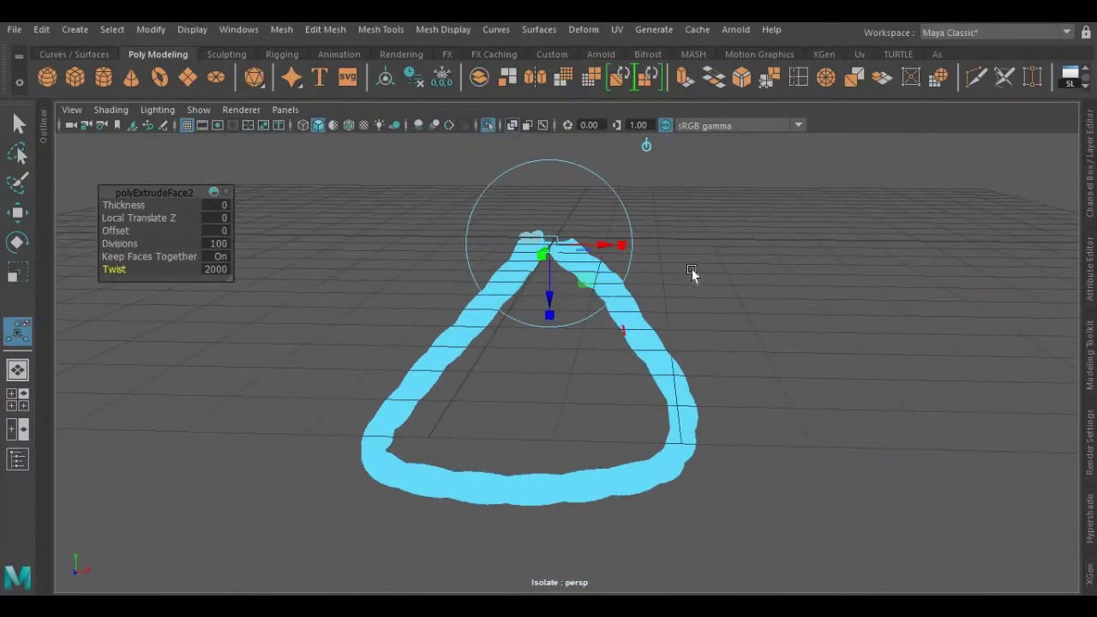
- Return the rope to object mode, check its strands from several angles, and end isolation so the key shows again
{"action": "right_click_drag", "start_coordinate": [709, 160], "coordinate": [787, 138]}
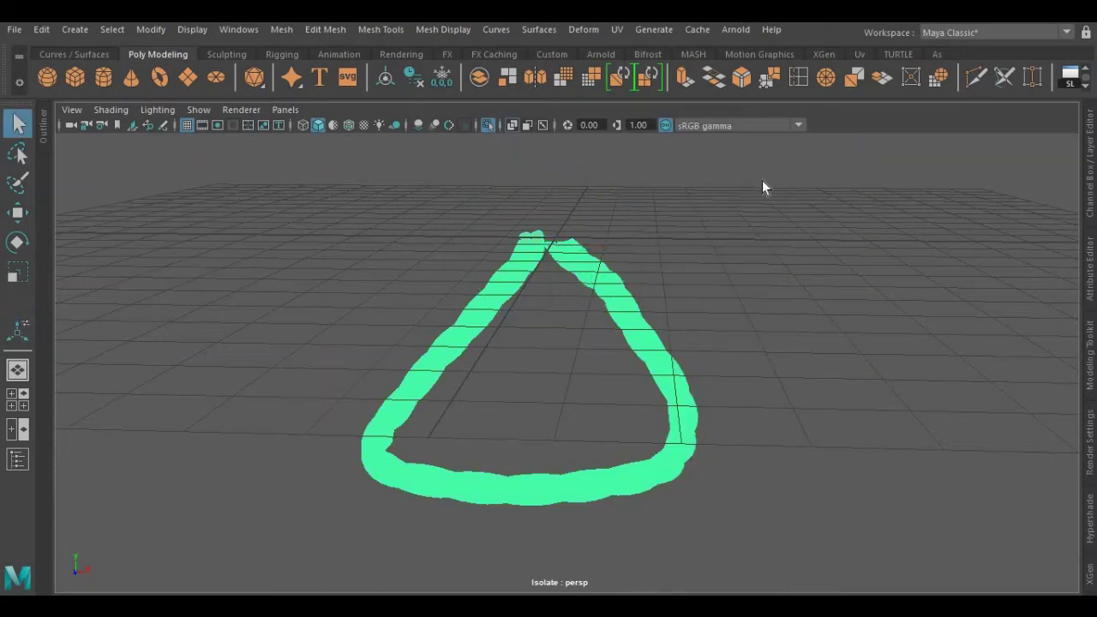
{"action": "left_click", "coordinate": [765, 187]}
{"action": "left_click_drag", "start_coordinate": [786, 260], "coordinate": [725, 242], "text": "alt"}
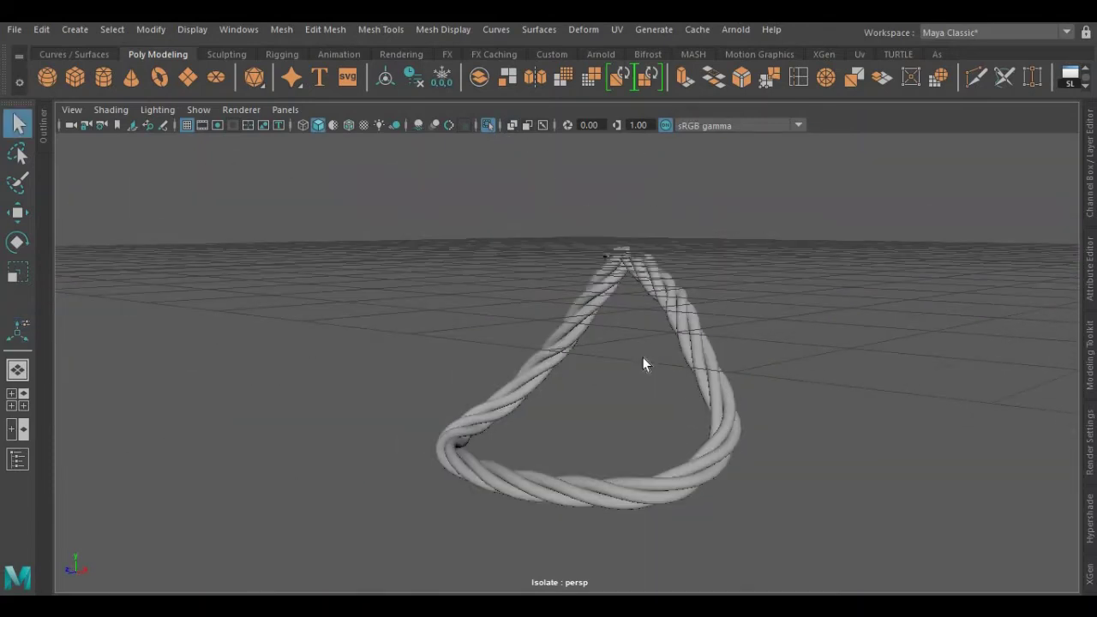
{"action": "left_click_drag", "start_coordinate": [644, 362], "coordinate": [504, 144], "text": "alt"}
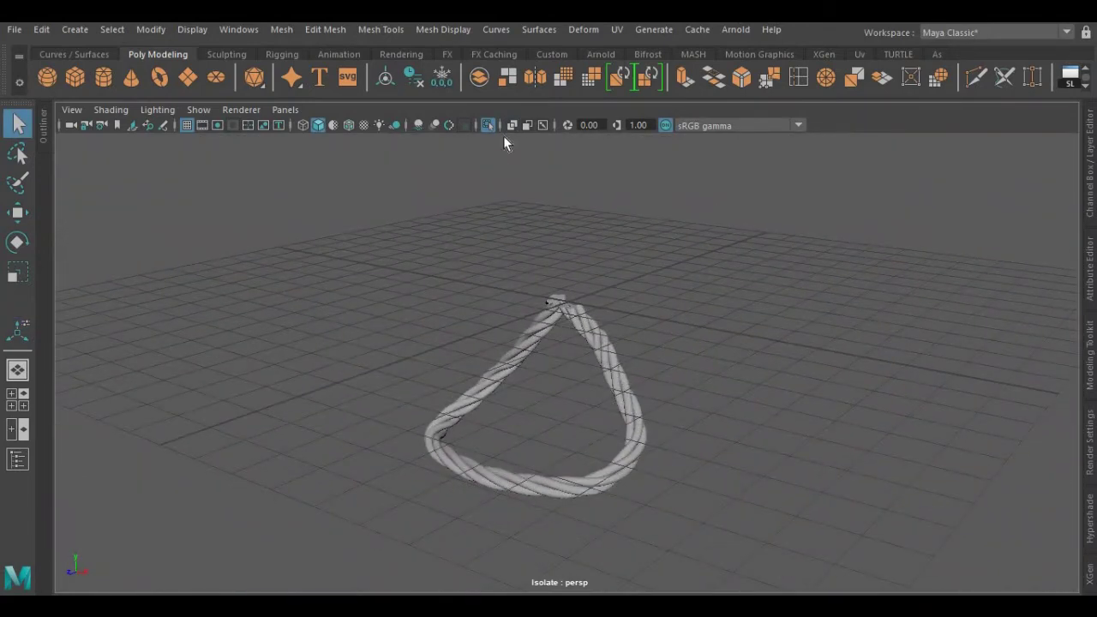
{"action": "left_click", "coordinate": [488, 126]}
- Select the rope loop and move it upward, away from its guide curve near the key's head
{"action": "left_click_drag", "start_coordinate": [629, 326], "coordinate": [639, 351], "text": "alt"}
{"action": "left_click", "coordinate": [606, 364]}
{"action": "key", "text": "w"}
{"action": "left_click_drag", "start_coordinate": [569, 243], "coordinate": [573, 214]}
{"action": "scroll", "coordinate": [575, 216], "scroll_direction": "down", "scroll_amount": 3}
{"action": "left_click_drag", "start_coordinate": [611, 290], "coordinate": [699, 286], "text": "alt"}
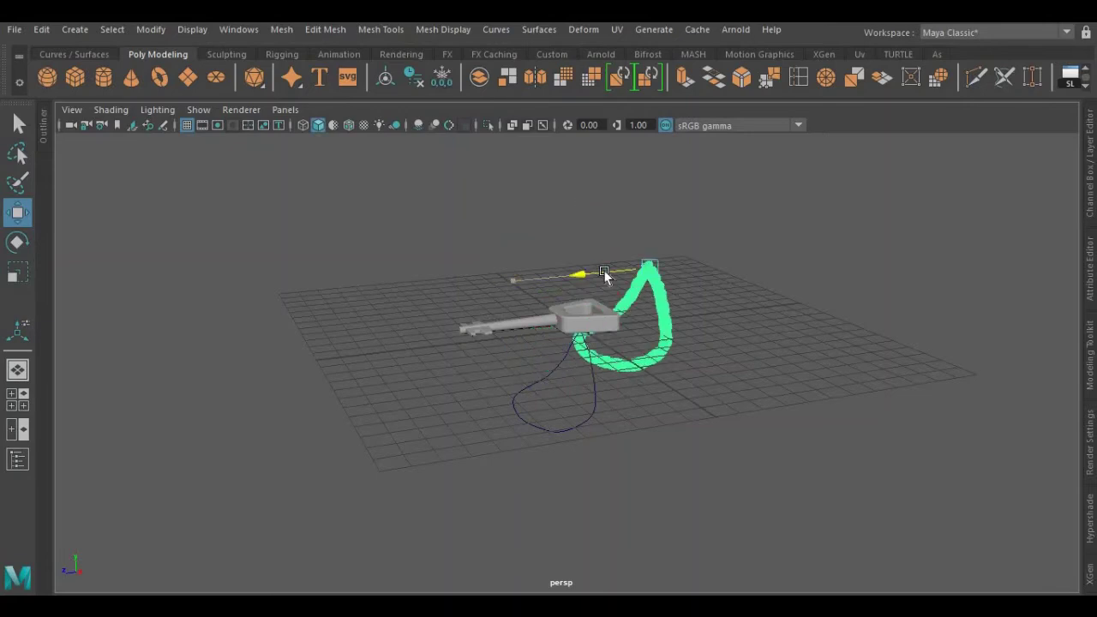
- Adjust the rope loop's placement so its lower end sits just behind the key's head
{"action": "key", "text": "space"}
{"action": "scroll", "coordinate": [698, 279], "scroll_direction": "down", "scroll_amount": 1}
{"action": "middle_click_drag", "start_coordinate": [696, 273], "coordinate": [614, 421], "text": "alt"}
{"action": "left_click_drag", "start_coordinate": [634, 268], "coordinate": [621, 196]}
{"action": "left_click_drag", "start_coordinate": [555, 233], "coordinate": [540, 233]}
{"action": "left_click_drag", "start_coordinate": [617, 191], "coordinate": [618, 186]}
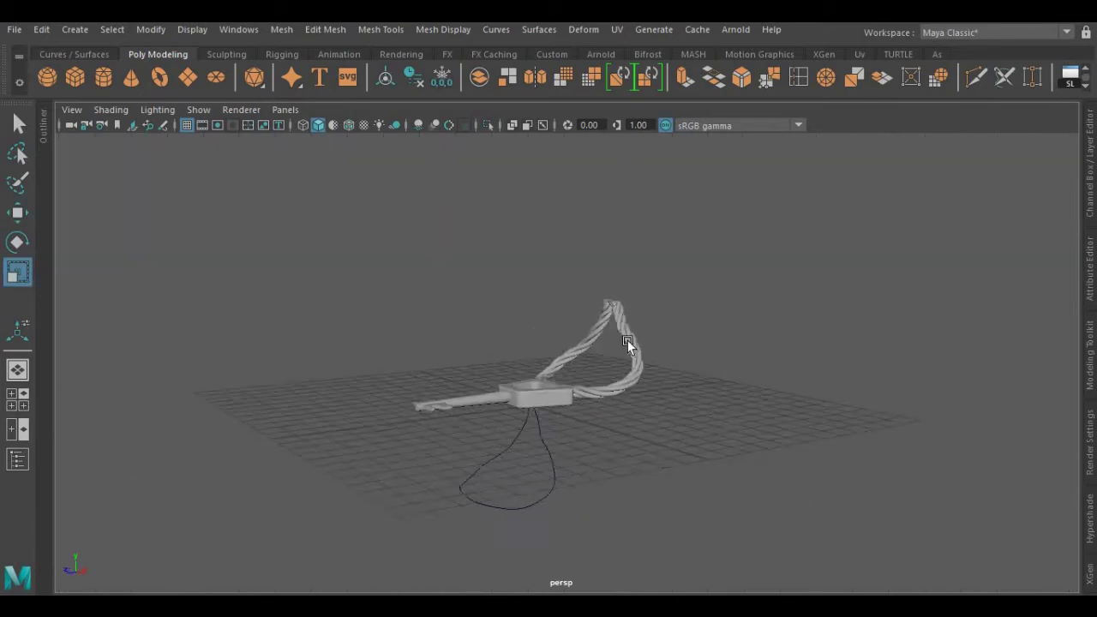
{"action": "left_click_drag", "start_coordinate": [630, 343], "coordinate": [613, 287], "text": "alt"}
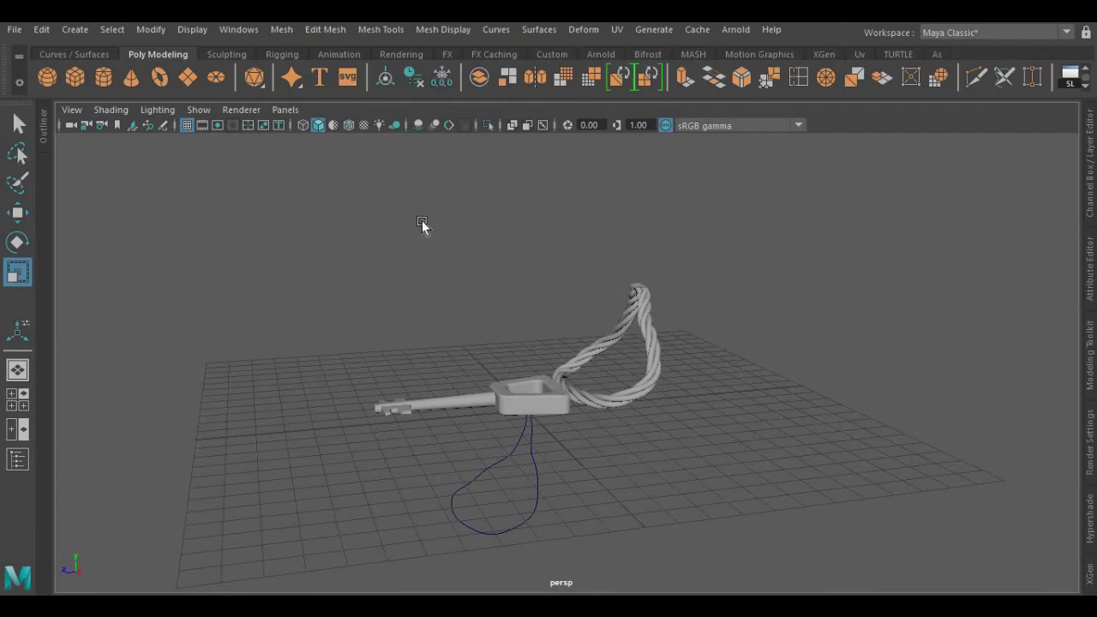
- Create a polygon cylinder over the key's head, view it from the top in X-ray, and set Subdivisions Axis to 50
{"action": "left_click", "coordinate": [100, 79]}
{"action": "scroll", "coordinate": [479, 311], "scroll_direction": "up", "scroll_amount": 5}
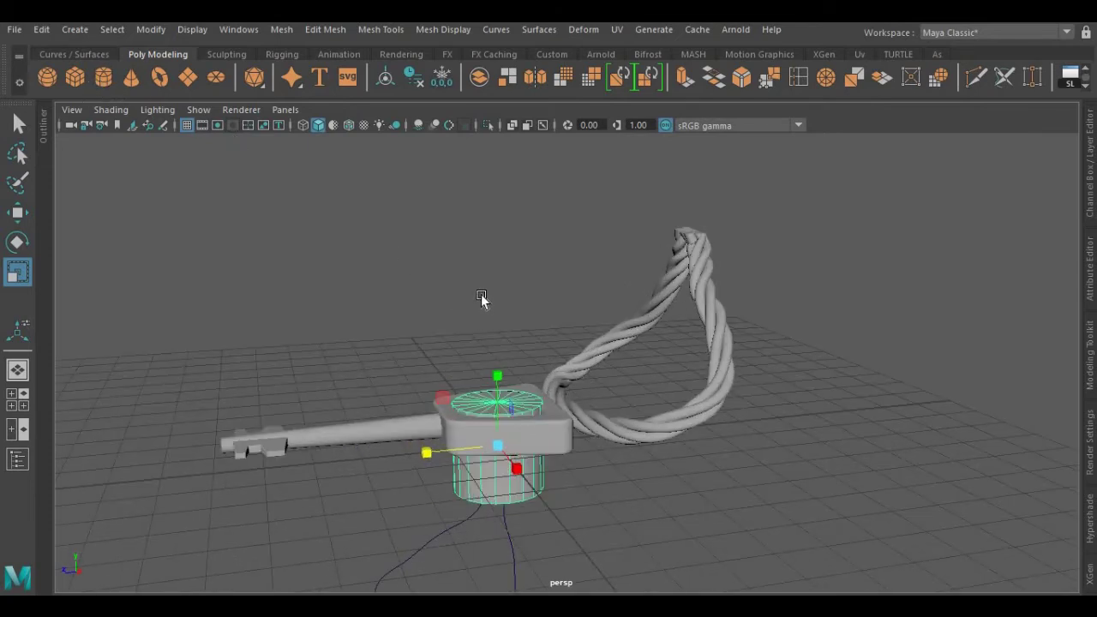
{"action": "key", "text": "space"}
{"action": "left_click_drag", "start_coordinate": [480, 294], "coordinate": [414, 295]}
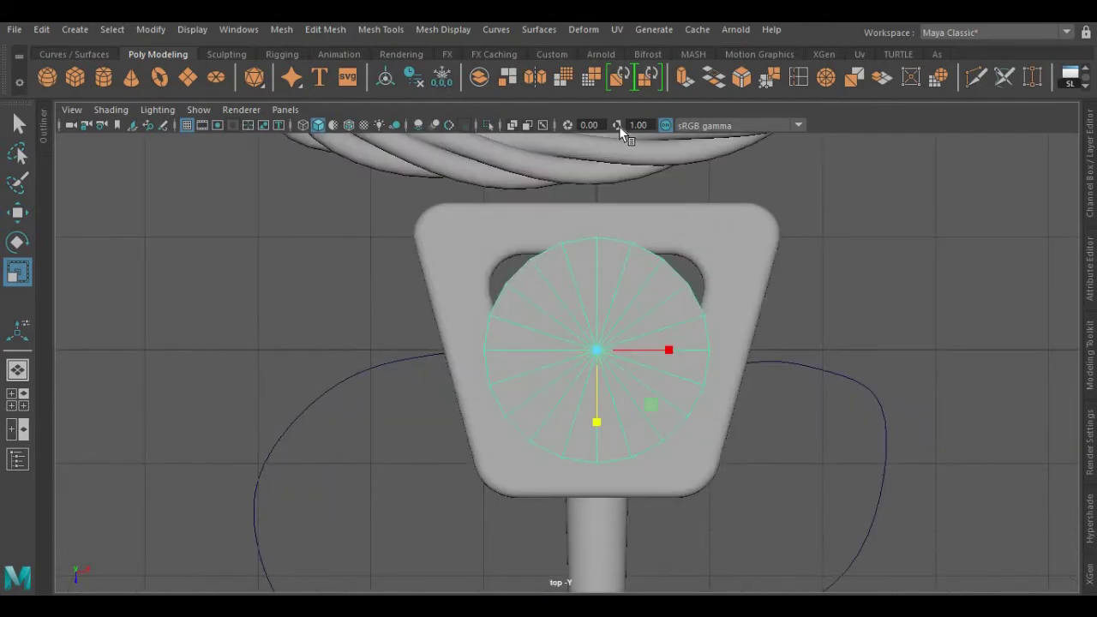
{"action": "left_click", "coordinate": [512, 125]}
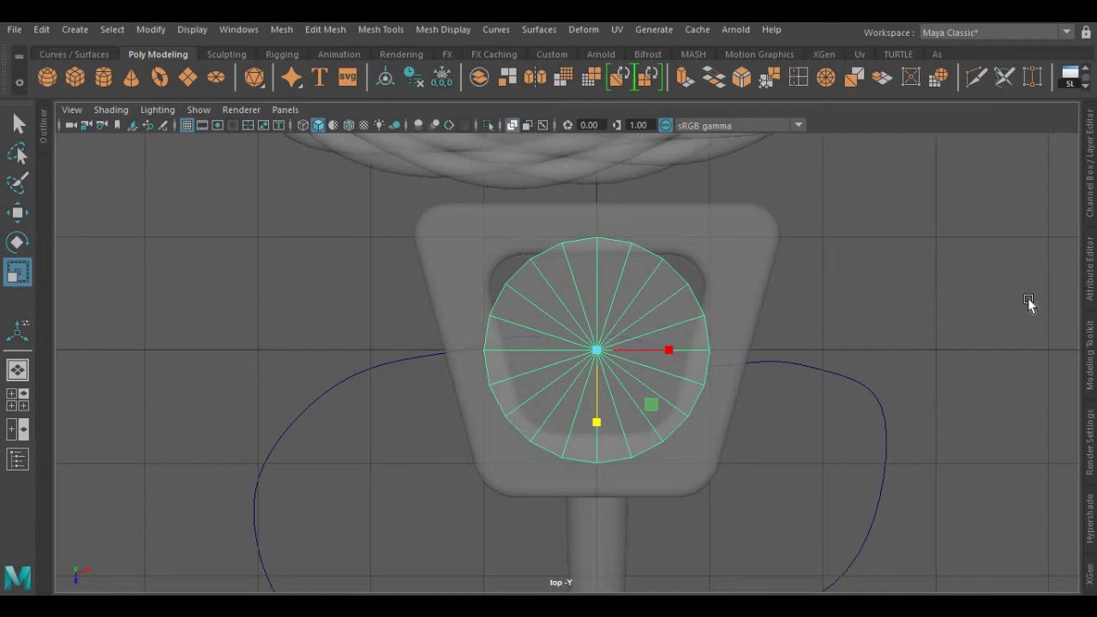
{"action": "left_click", "coordinate": [1091, 203]}
{"action": "left_click", "coordinate": [914, 326]}
{"action": "left_click", "coordinate": [977, 360]}
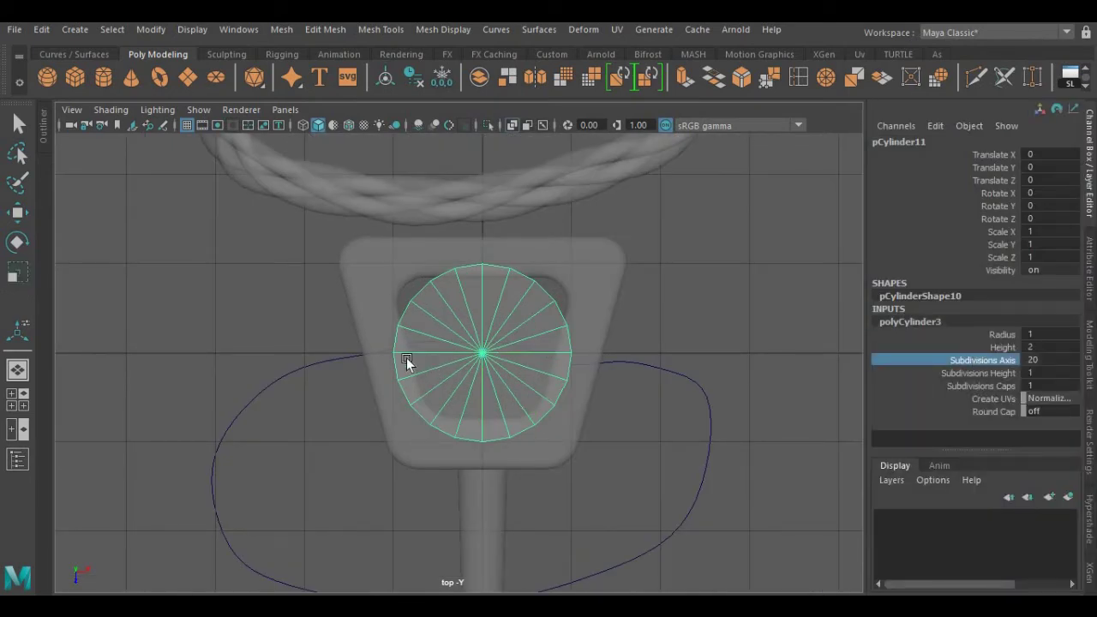
{"action": "middle_click_drag", "start_coordinate": [409, 360], "coordinate": [772, 336]}
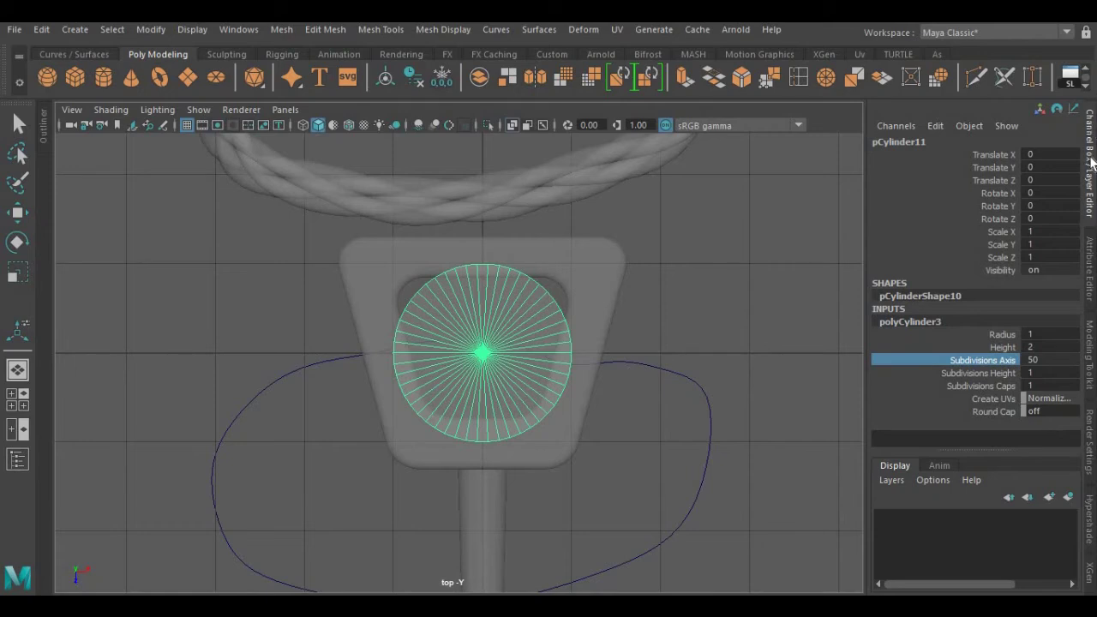
- Delete the radial edges on the cylinder's caps and set its Rotate Z to 90
{"action": "right_click_drag", "start_coordinate": [686, 160], "coordinate": [672, 118]}
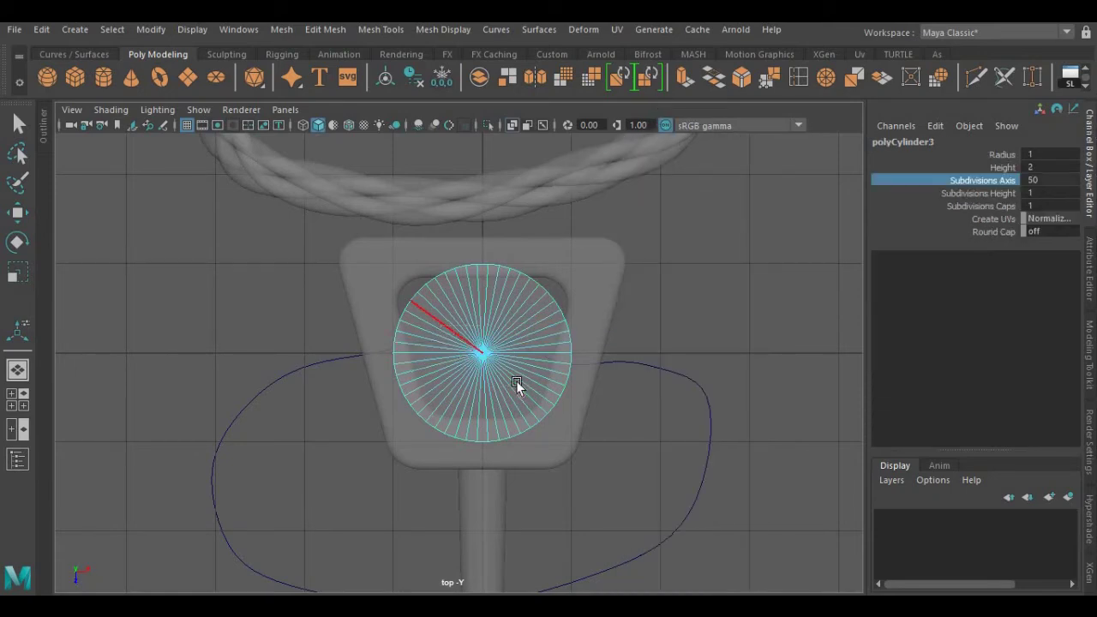
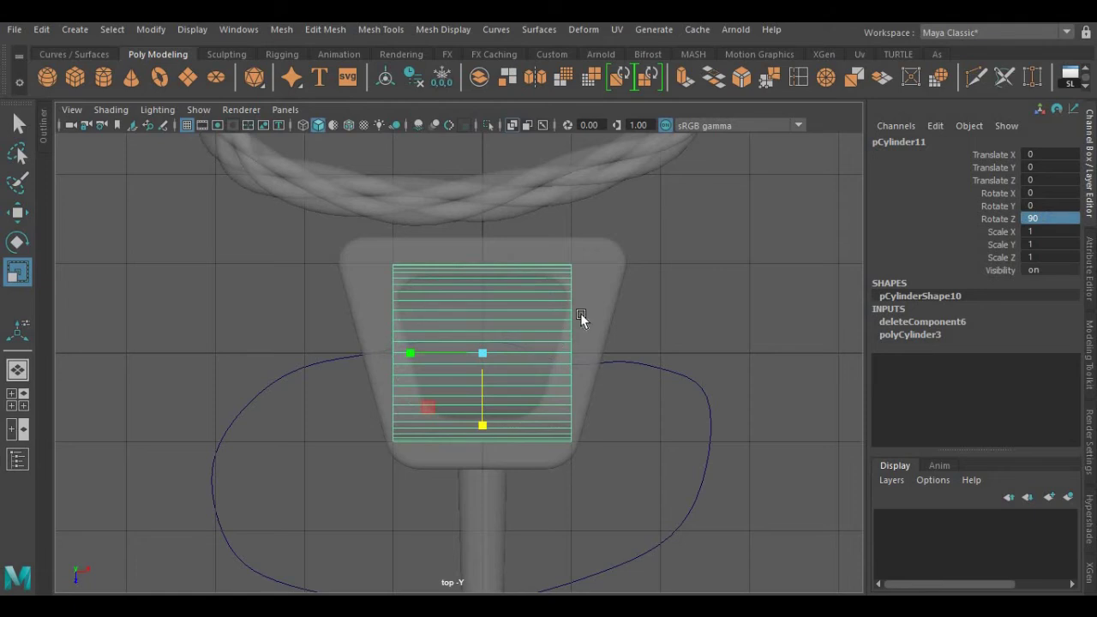
{"action": "left_click", "coordinate": [1090, 190]}
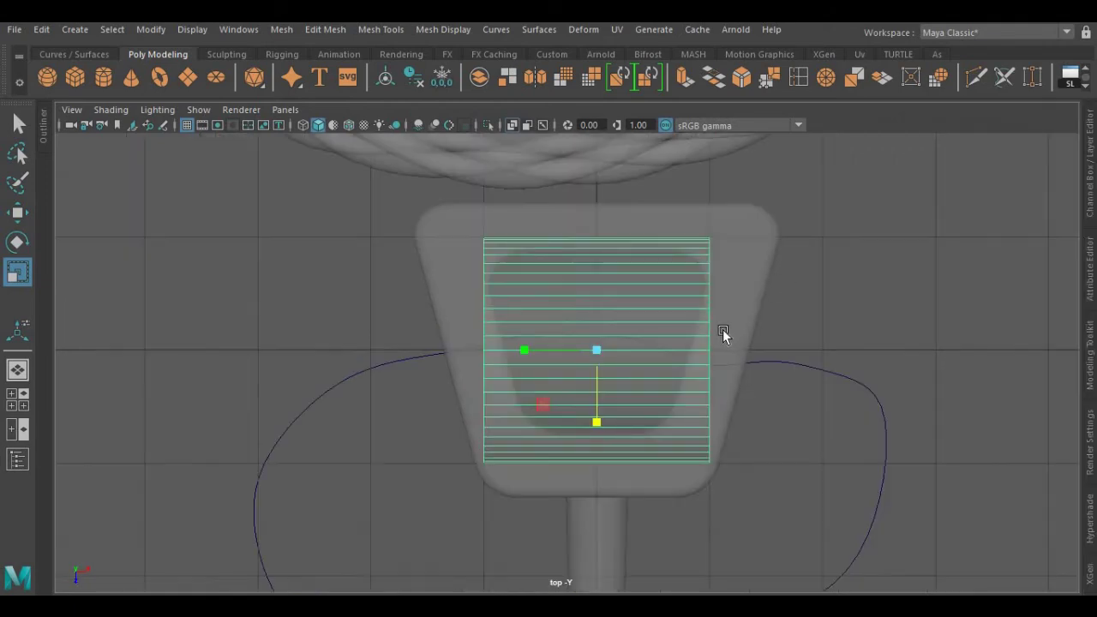
- Scale the cylinder down, place it over the key head's crossbar beside the rope, and adjust its length to fit the opening
{"action": "scroll", "coordinate": [723, 329], "scroll_direction": "down", "scroll_amount": 3}
{"action": "left_click_drag", "start_coordinate": [589, 355], "coordinate": [456, 362]}
{"action": "key", "text": "w"}
{"action": "left_click_drag", "start_coordinate": [582, 431], "coordinate": [583, 340]}
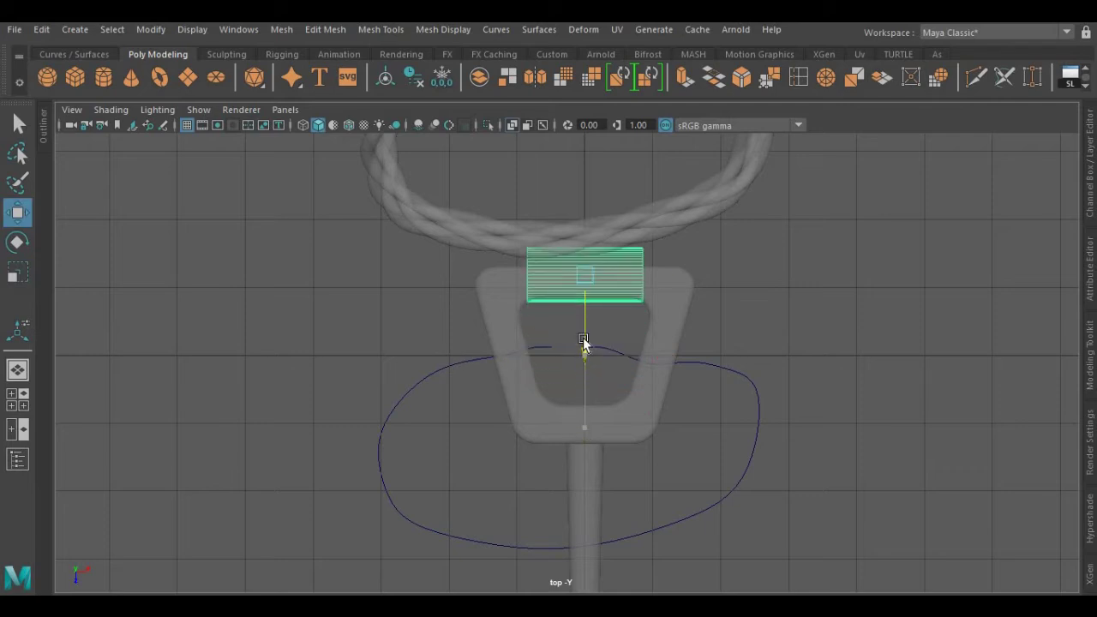
{"action": "key", "text": "r"}
{"action": "left_click_drag", "start_coordinate": [584, 273], "coordinate": [613, 283]}
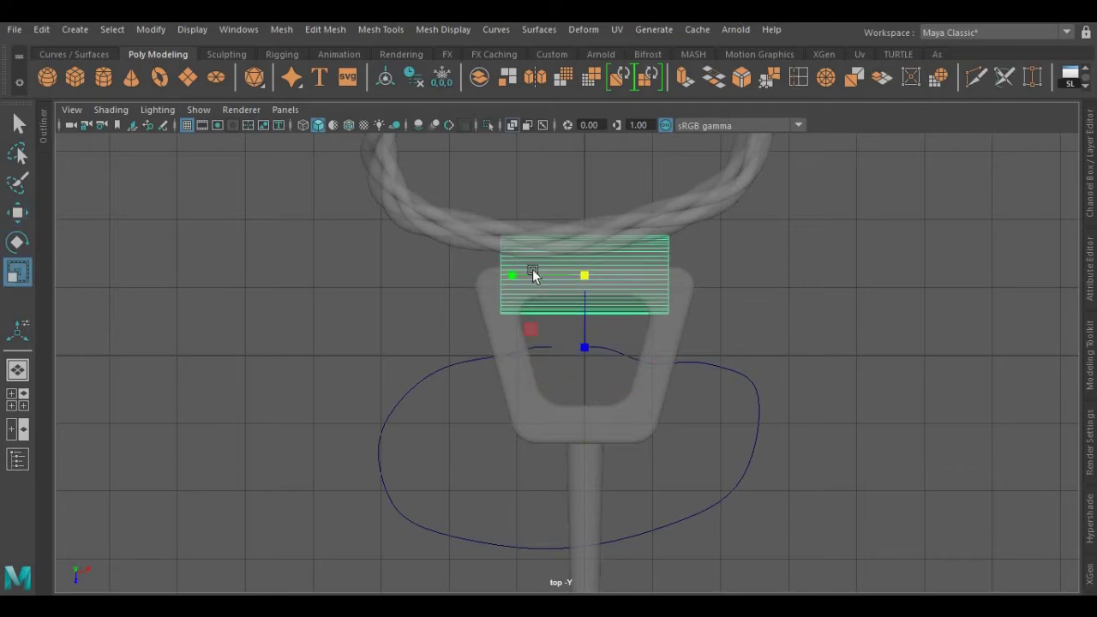
{"action": "left_click_drag", "start_coordinate": [526, 273], "coordinate": [545, 273]}
- Select the rope loop and move it slightly toward the key so it overlaps the cylinder
{"action": "left_click", "coordinate": [491, 238]}
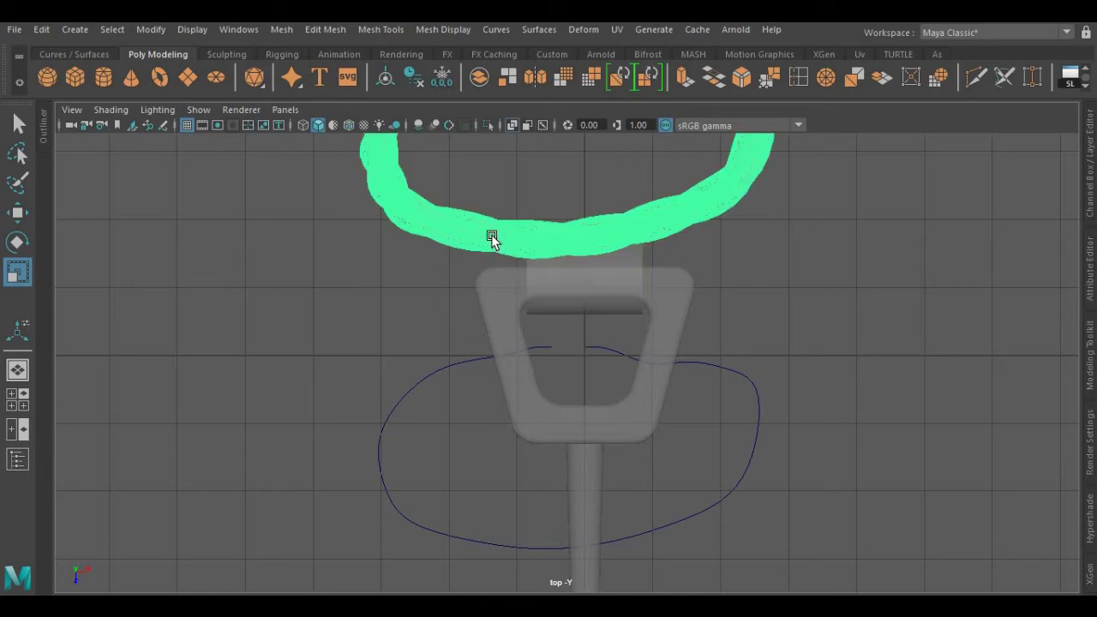
{"action": "key", "text": "w"}
{"action": "scroll", "coordinate": [512, 256], "scroll_direction": "down", "scroll_amount": 4}
{"action": "middle_click_drag", "start_coordinate": [546, 236], "coordinate": [544, 260], "text": "alt"}
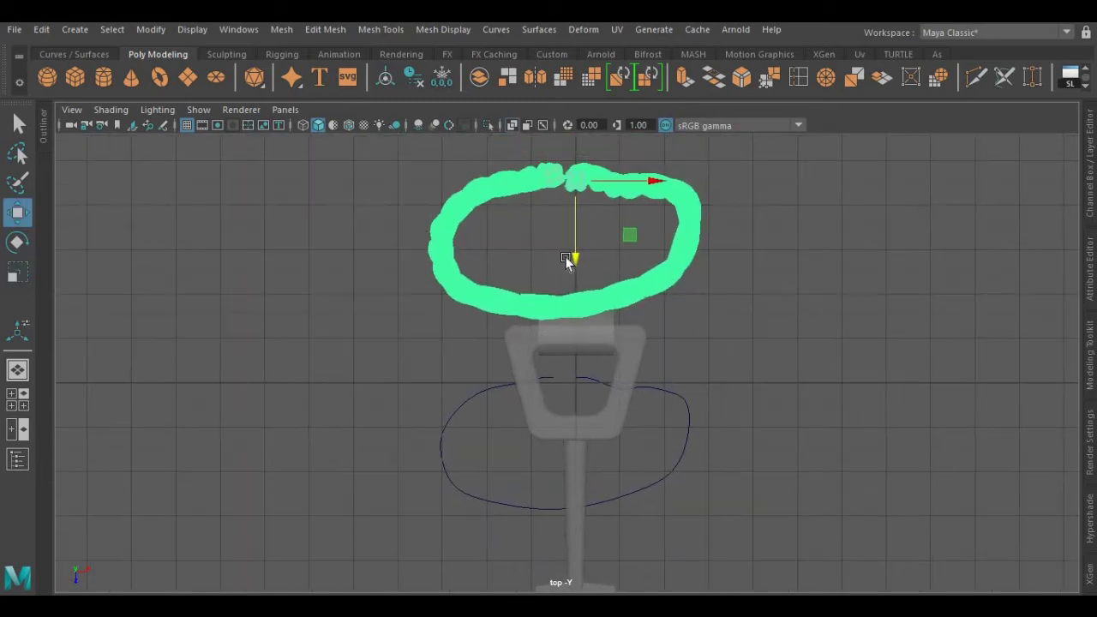
{"action": "left_click_drag", "start_coordinate": [575, 256], "coordinate": [575, 266]}
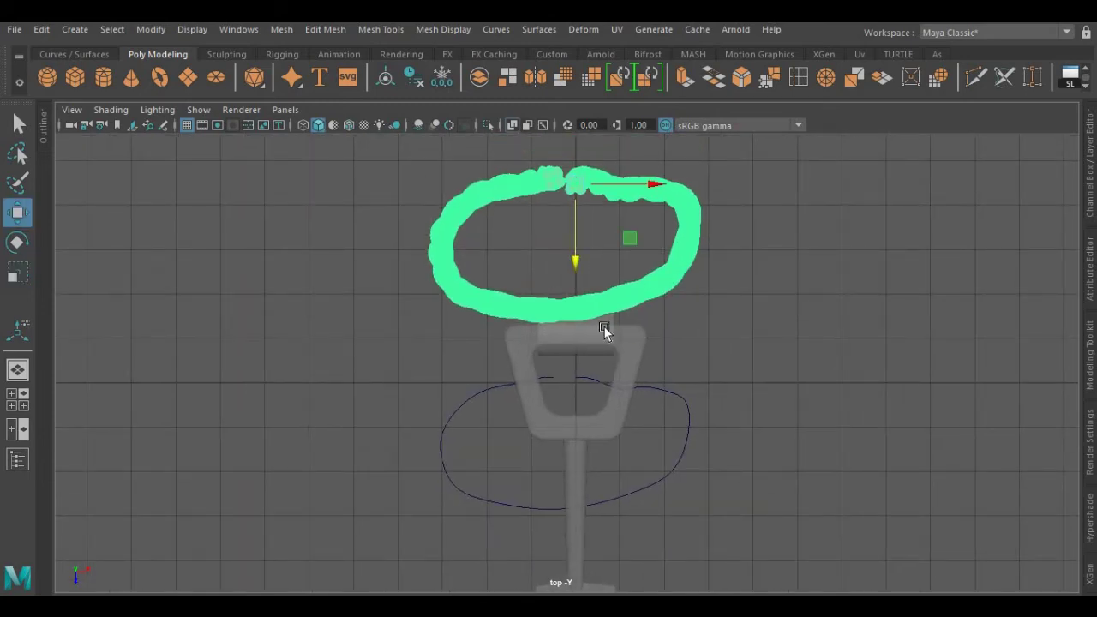
- Enlarge the cylinder around the crossbar and rope, and lower it slightly to align with the key's head
{"action": "scroll", "coordinate": [605, 326], "scroll_direction": "up", "scroll_amount": 3}
{"action": "left_click", "coordinate": [569, 269]}
{"action": "left_click", "coordinate": [644, 266]}
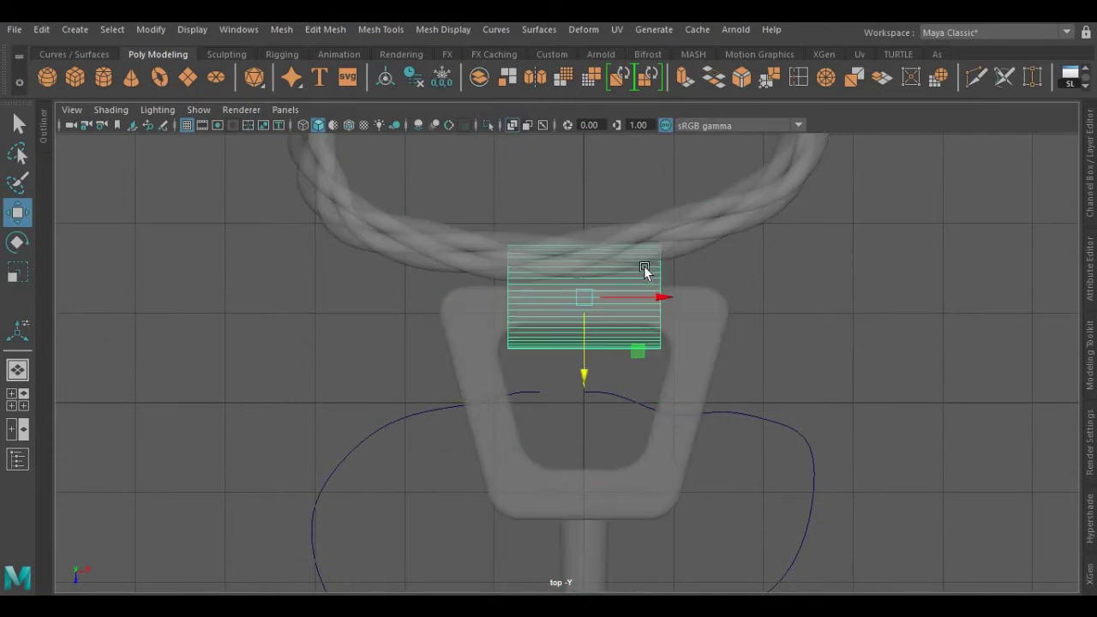
{"action": "key", "text": "space"}
{"action": "left_click_drag", "start_coordinate": [646, 271], "coordinate": [641, 231]}
{"action": "key", "text": "r"}
{"action": "key", "text": "w"}
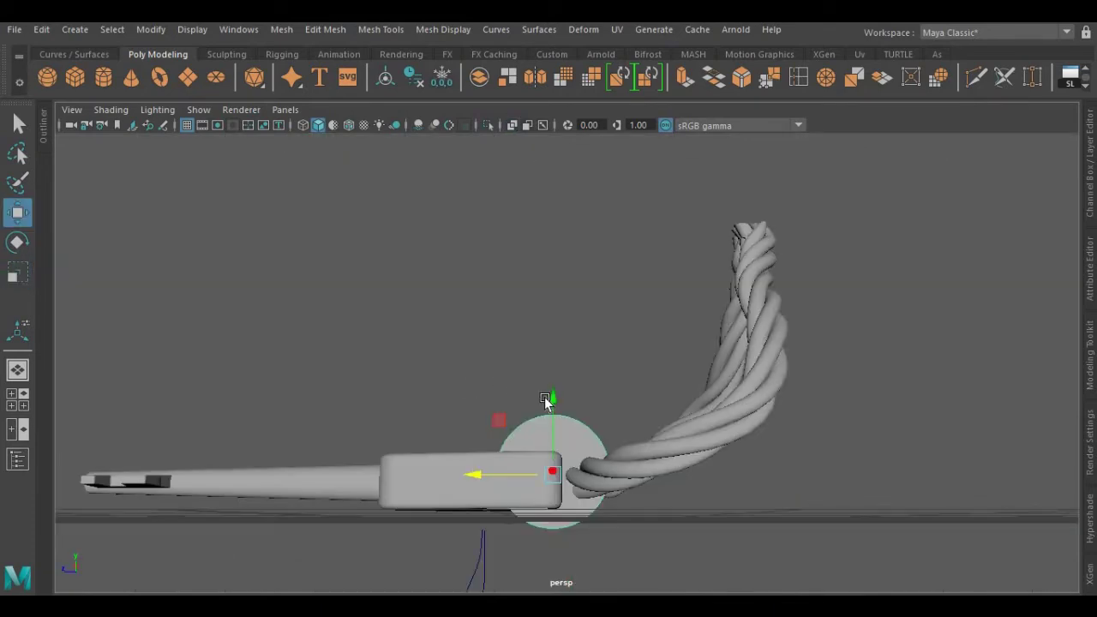
{"action": "left_click_drag", "start_coordinate": [554, 394], "coordinate": [553, 414]}
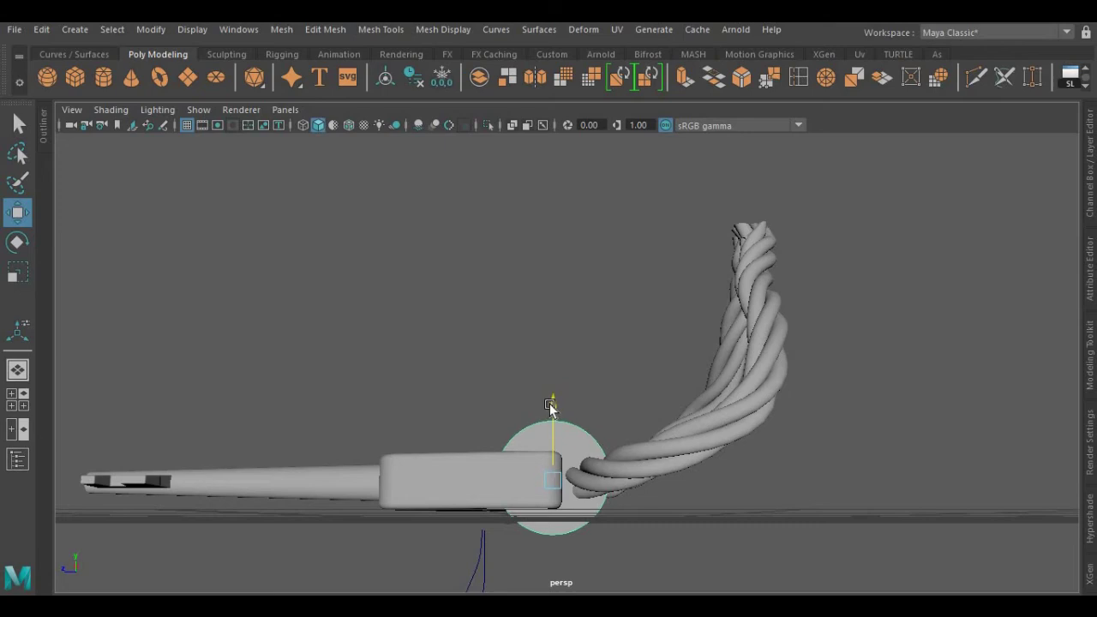
{"action": "left_click_drag", "start_coordinate": [404, 417], "coordinate": [561, 466], "text": "alt"}
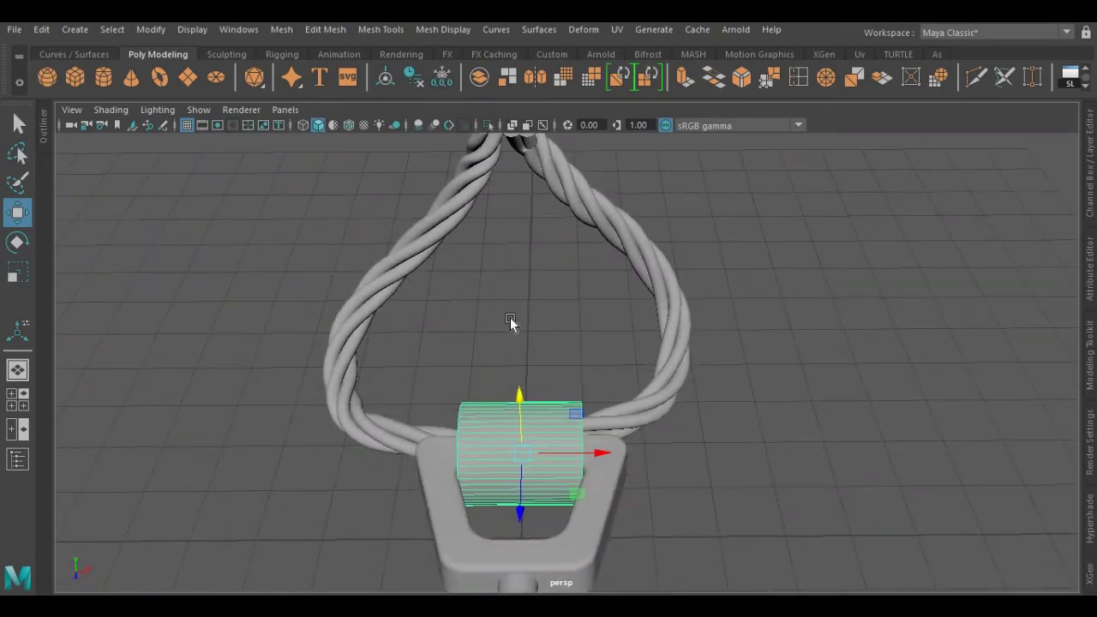
- Insert an edge loop around the cylinder and centre it along the cylinder's length
{"action": "right_click_drag", "start_coordinate": [512, 318], "coordinate": [445, 158]}
{"action": "left_click_drag", "start_coordinate": [504, 354], "coordinate": [503, 352], "text": "alt"}
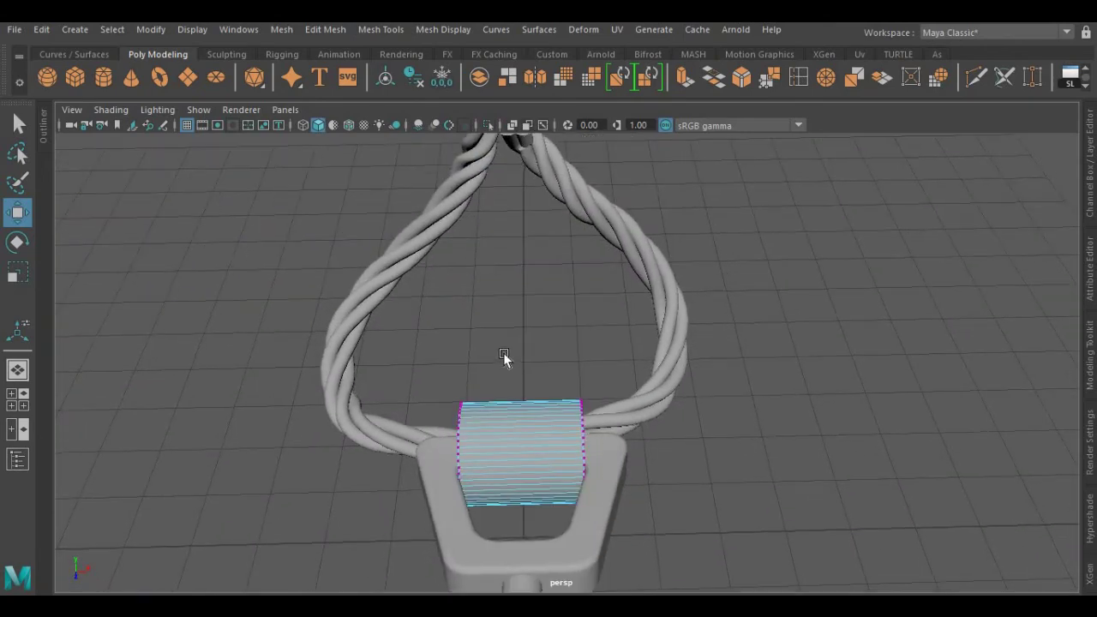
{"action": "left_click", "coordinate": [798, 77]}
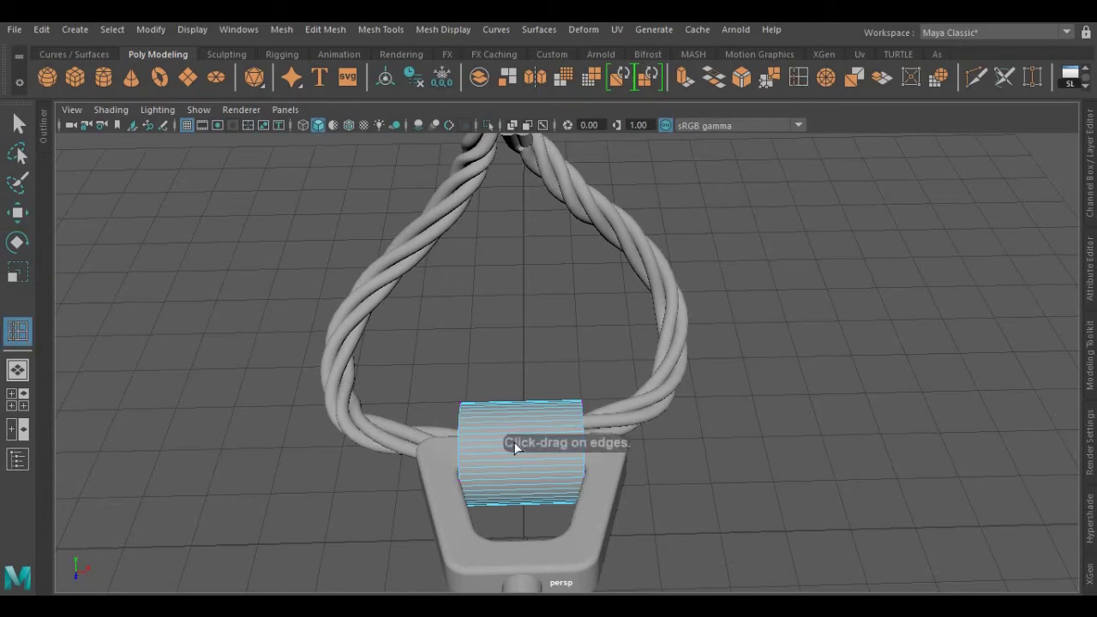
{"action": "key", "text": "space"}
{"action": "left_click_drag", "start_coordinate": [504, 321], "coordinate": [421, 320]}
{"action": "key", "text": "w"}
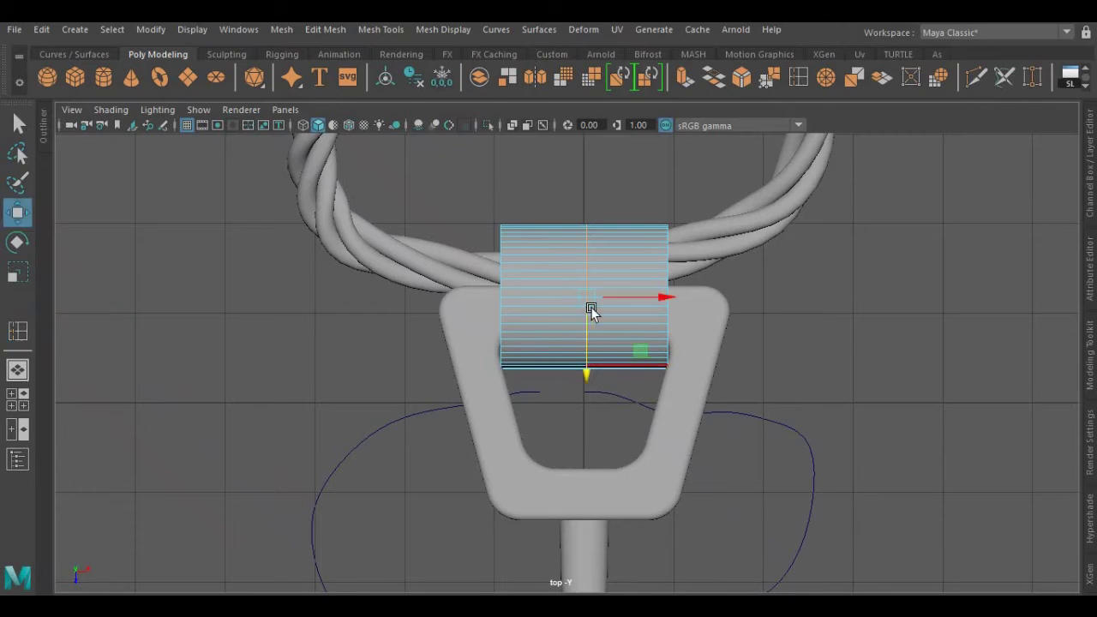
{"action": "left_click_drag", "start_coordinate": [632, 294], "coordinate": [634, 295]}
- With Object Y symmetry on, rotate both end vertex rings so the cylinder tapers toward the key's shaft
{"action": "key", "text": "F8"}
{"action": "right_click_drag", "start_coordinate": [623, 201], "coordinate": [549, 158]}
{"action": "left_click_drag", "start_coordinate": [718, 422], "coordinate": [635, 198]}
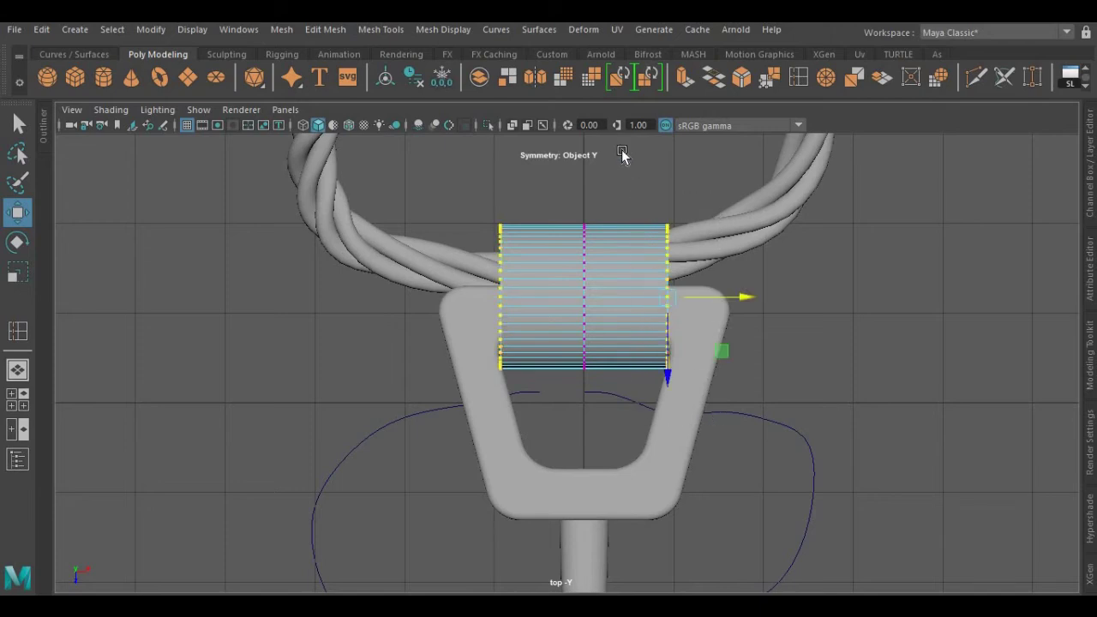
{"action": "key", "text": "e"}
{"action": "left_click_drag", "start_coordinate": [743, 343], "coordinate": [731, 346]}
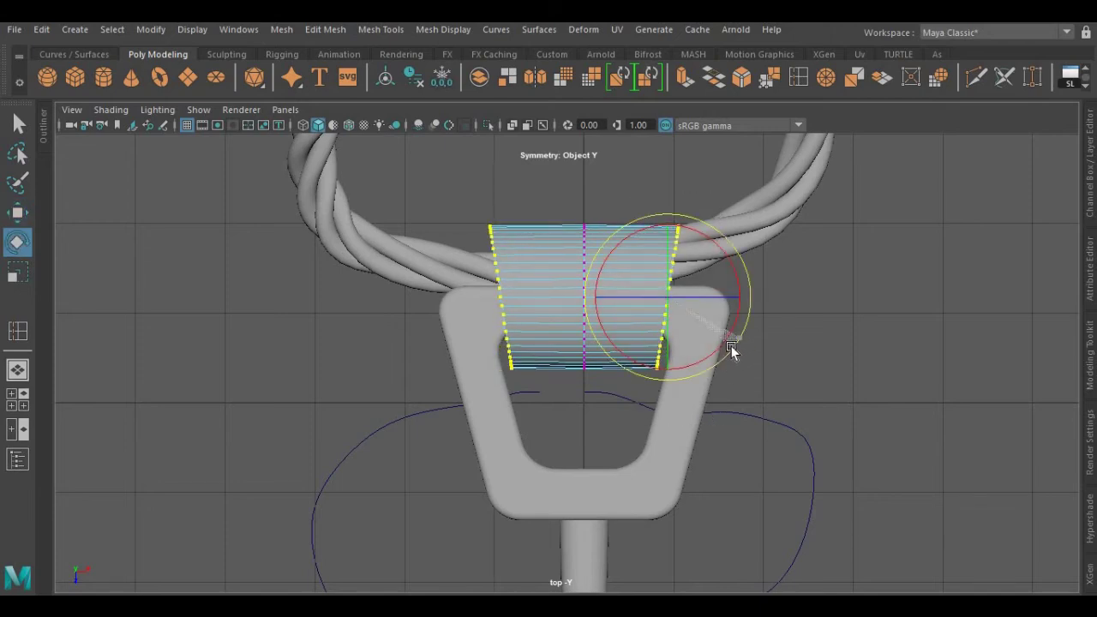
- Scale the cylinder's middle vertex ring inward to pinch its waist
{"action": "left_click_drag", "start_coordinate": [566, 204], "coordinate": [611, 417]}
{"action": "key", "text": "r"}
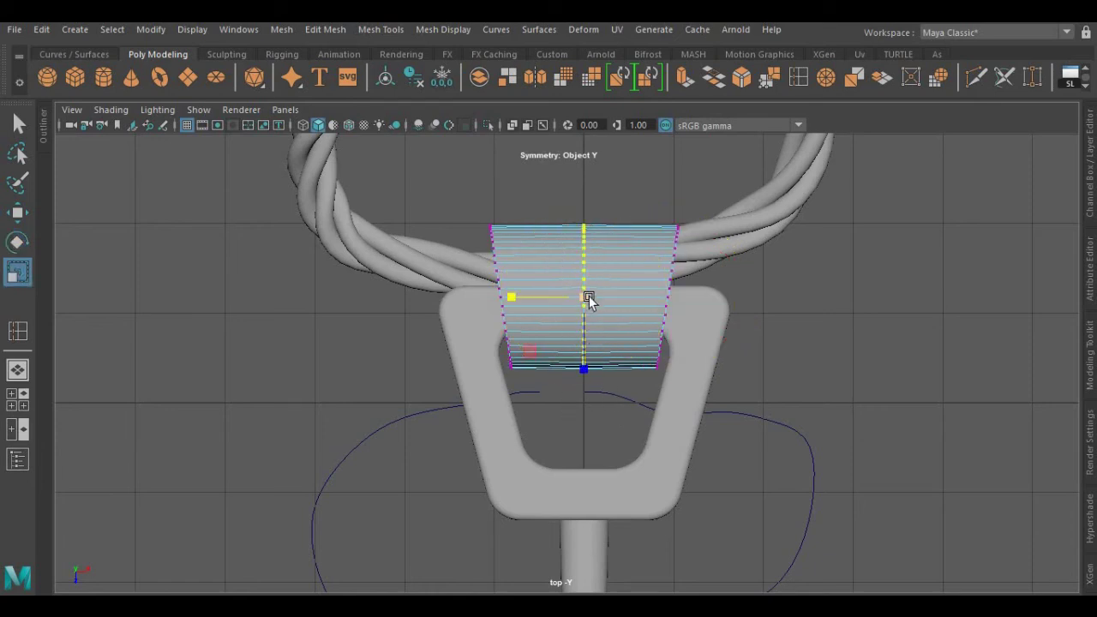
{"action": "left_click_drag", "start_coordinate": [581, 298], "coordinate": [574, 297]}
- Bevel the cylinder's middle edge loop with 12 segments and a fraction of 0.8
{"action": "right_click_drag", "start_coordinate": [603, 161], "coordinate": [603, 118]}
{"action": "right_click_drag", "start_coordinate": [602, 237], "coordinate": [567, 184]}
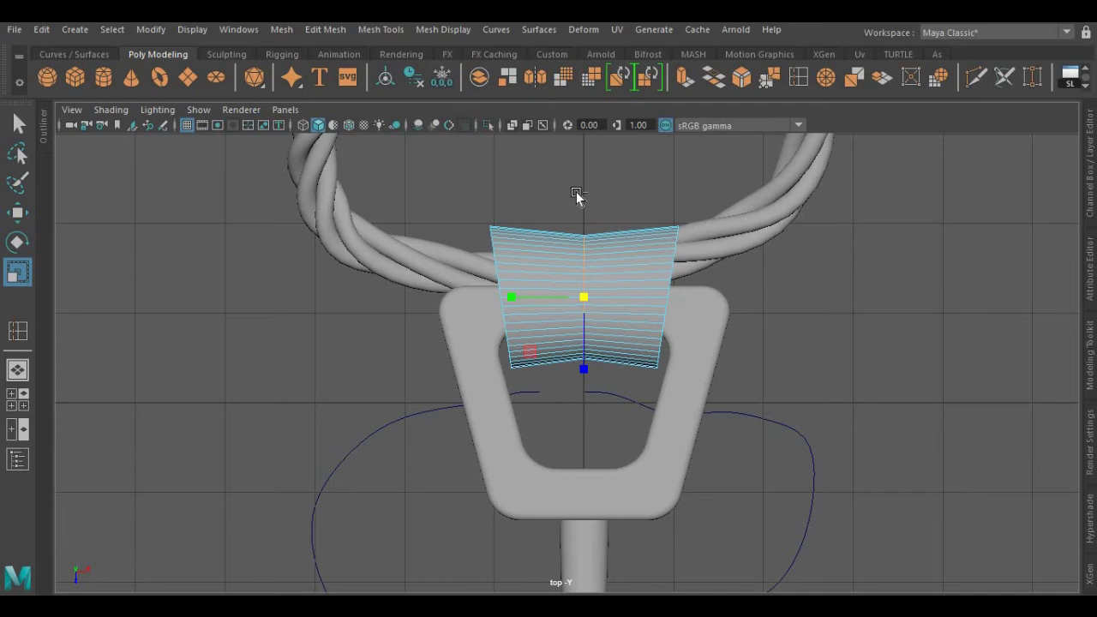
{"action": "key", "text": "ctrl+b"}
{"action": "mouse_move", "coordinate": [155, 217]}
{"action": "left_mouse_down"}
{"action": "mouse_move", "coordinate": [237, 222]}
{"action": "mouse_move", "coordinate": [144, 206]}
{"action": "left_mouse_up"}
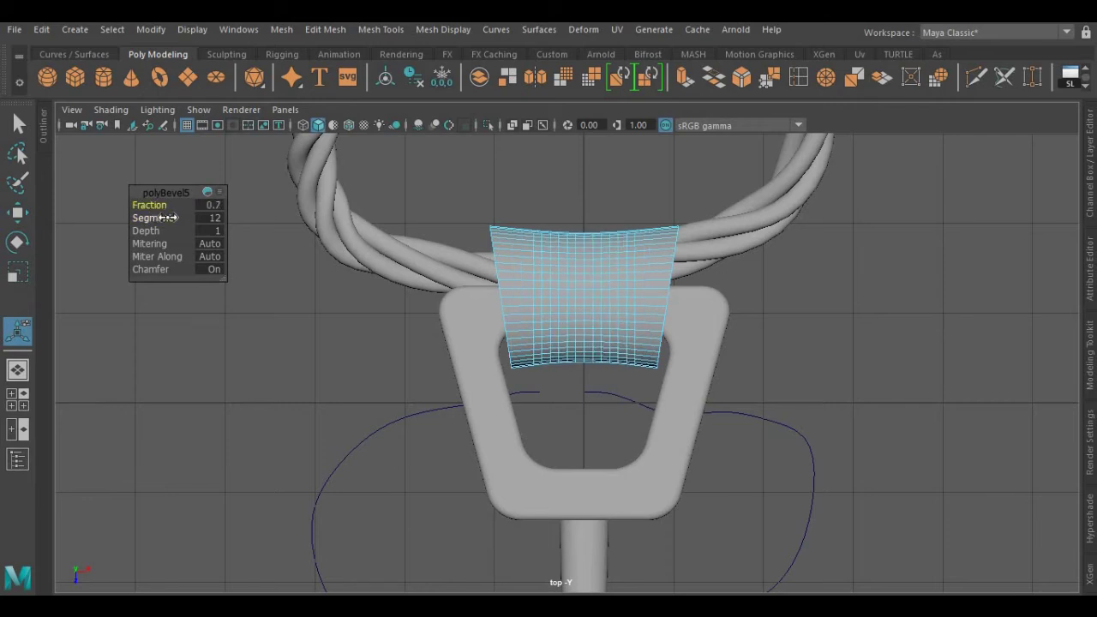
{"action": "scroll", "coordinate": [626, 274], "scroll_direction": "up", "scroll_amount": 1}
{"action": "scroll", "coordinate": [626, 274], "scroll_direction": "up", "scroll_amount": 1}
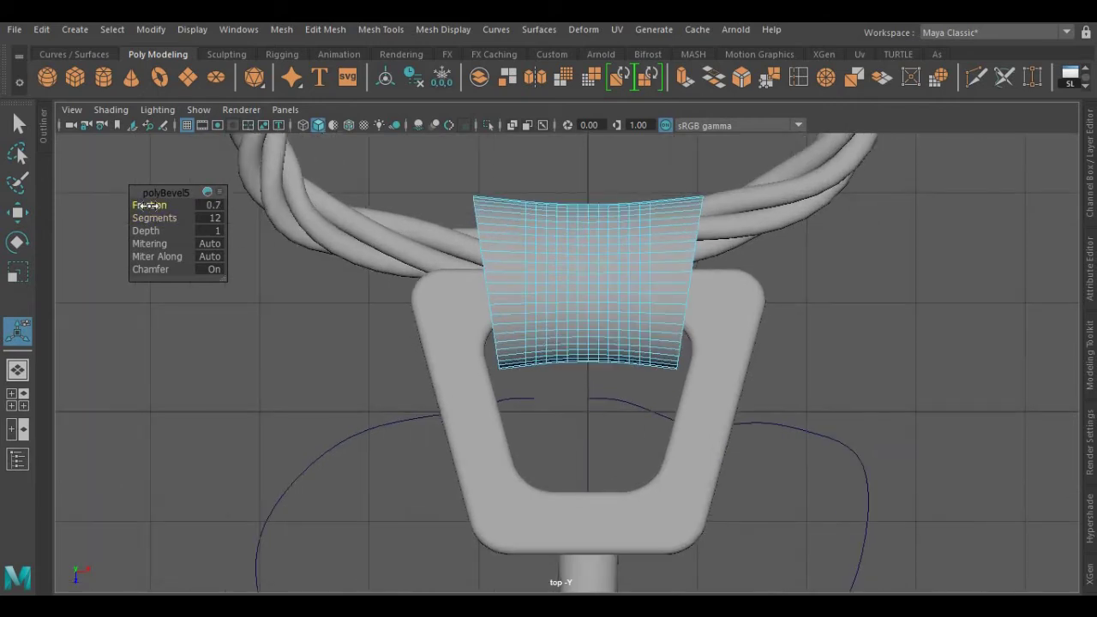
{"action": "left_click_drag", "start_coordinate": [148, 206], "coordinate": [151, 211]}
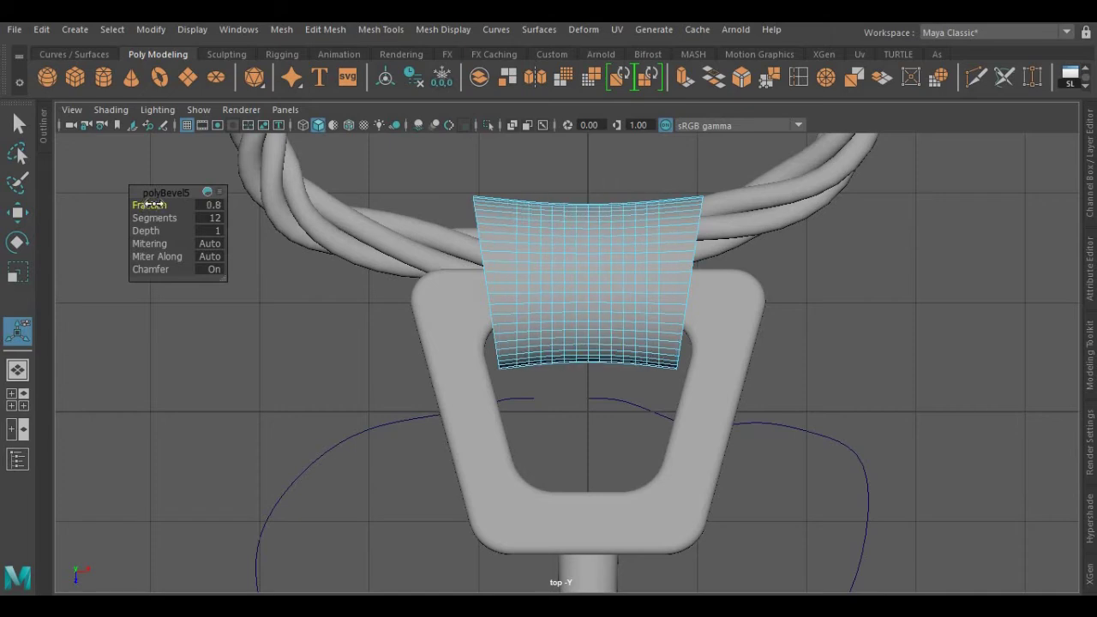
- Extrude both end caps of the cylinder inward, leaving a rim at each end, and remove the inner faces to open it
{"action": "scroll", "coordinate": [583, 218], "scroll_direction": "down", "scroll_amount": 5}
{"action": "key", "text": "space"}
{"action": "left_click_drag", "start_coordinate": [584, 218], "coordinate": [578, 180]}
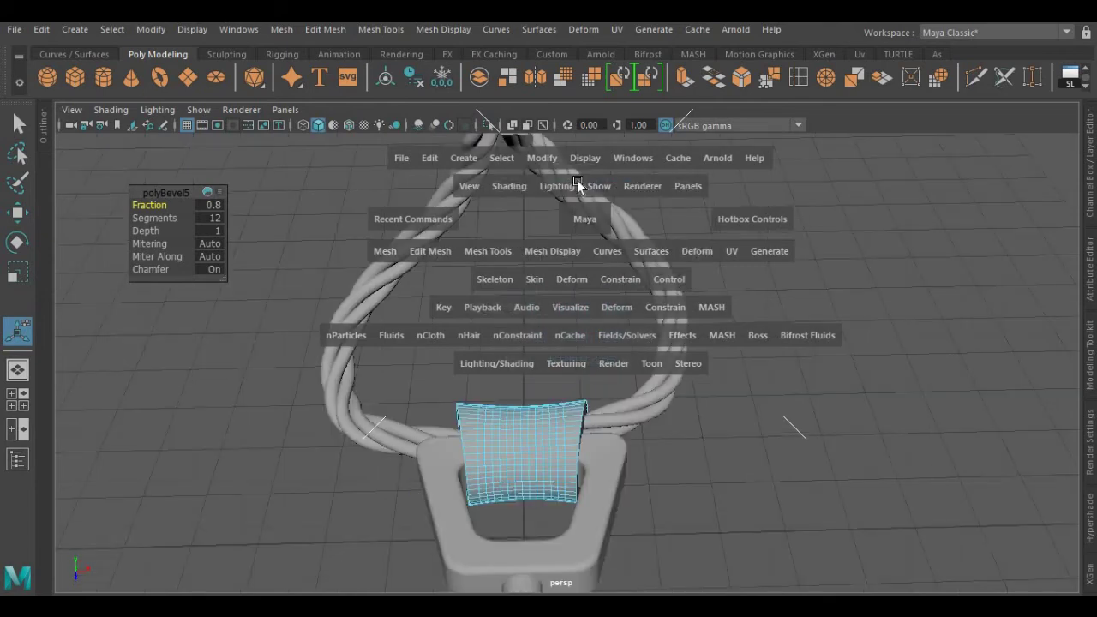
{"action": "left_click_drag", "start_coordinate": [603, 335], "coordinate": [498, 302], "text": "alt"}
{"action": "right_click_drag", "start_coordinate": [460, 209], "coordinate": [467, 208]}
{"action": "left_click_drag", "start_coordinate": [443, 369], "coordinate": [596, 456], "text": "alt"}
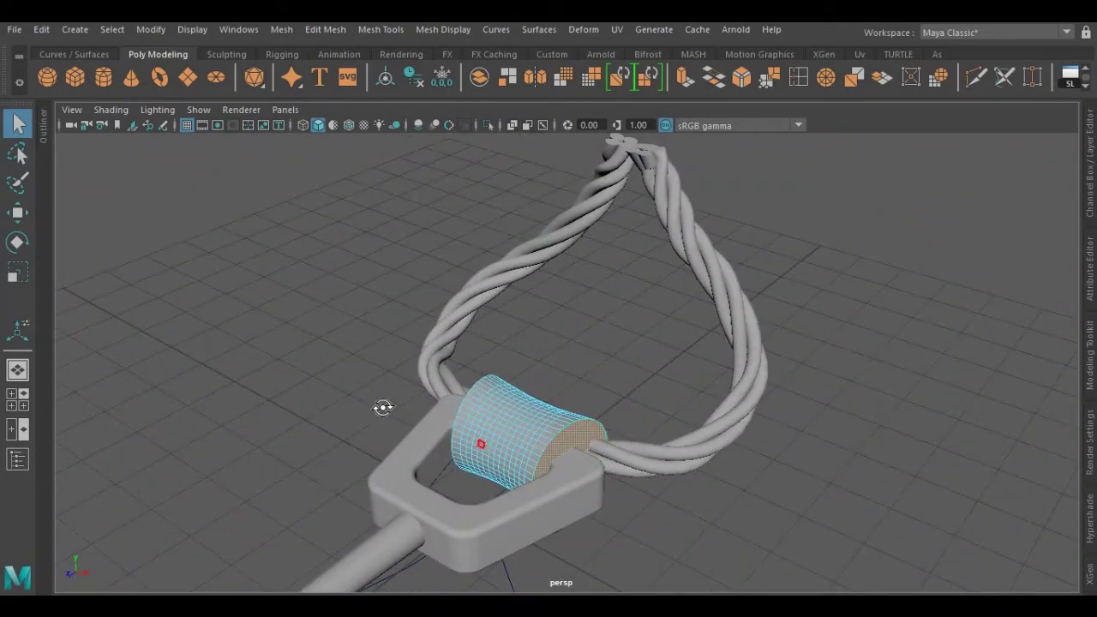
{"action": "left_click_drag", "start_coordinate": [380, 409], "coordinate": [483, 491], "text": "alt"}
{"action": "left_click", "coordinate": [483, 492]}
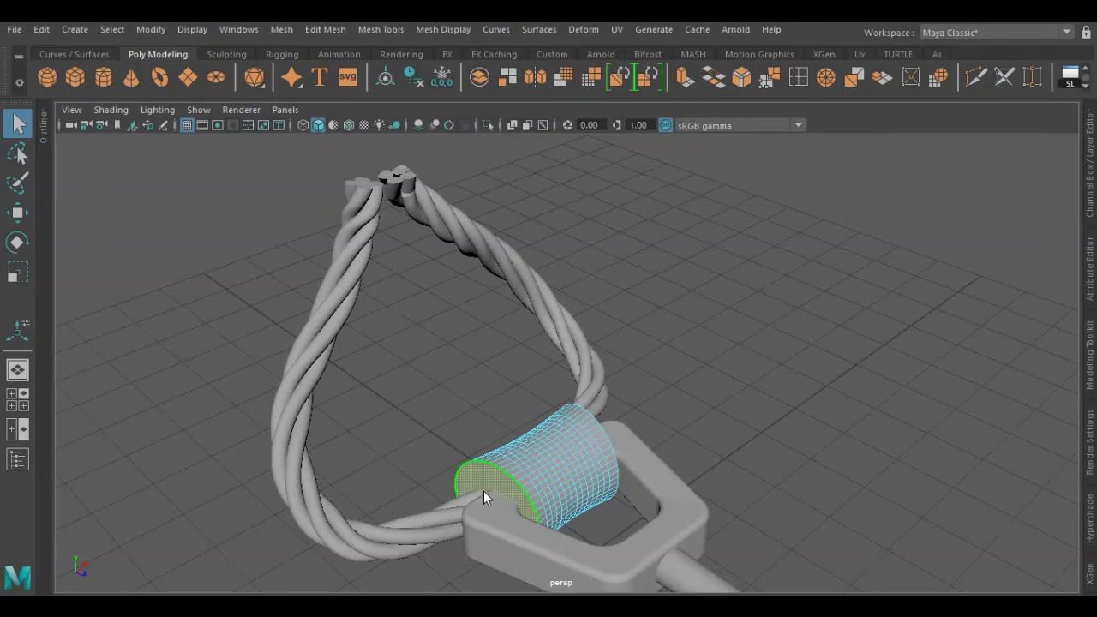
{"action": "key", "text": "ctrl+e"}
{"action": "left_click", "coordinate": [553, 540]}
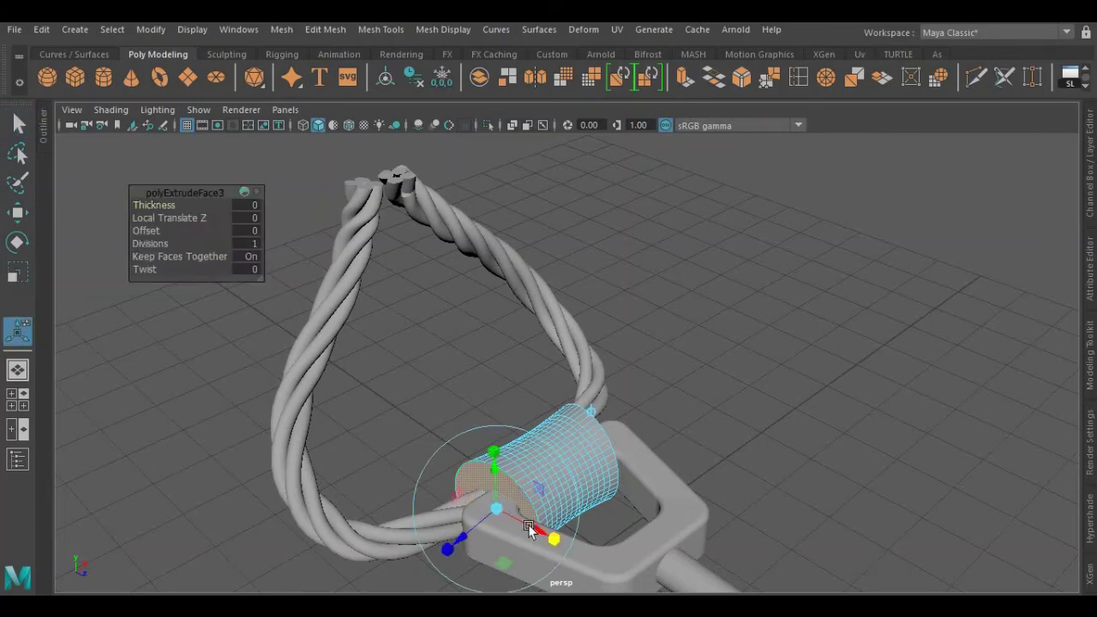
{"action": "left_click_drag", "start_coordinate": [498, 509], "coordinate": [486, 509]}
{"action": "left_click_drag", "start_coordinate": [677, 506], "coordinate": [603, 448], "text": "alt"}
{"action": "key", "text": "q"}
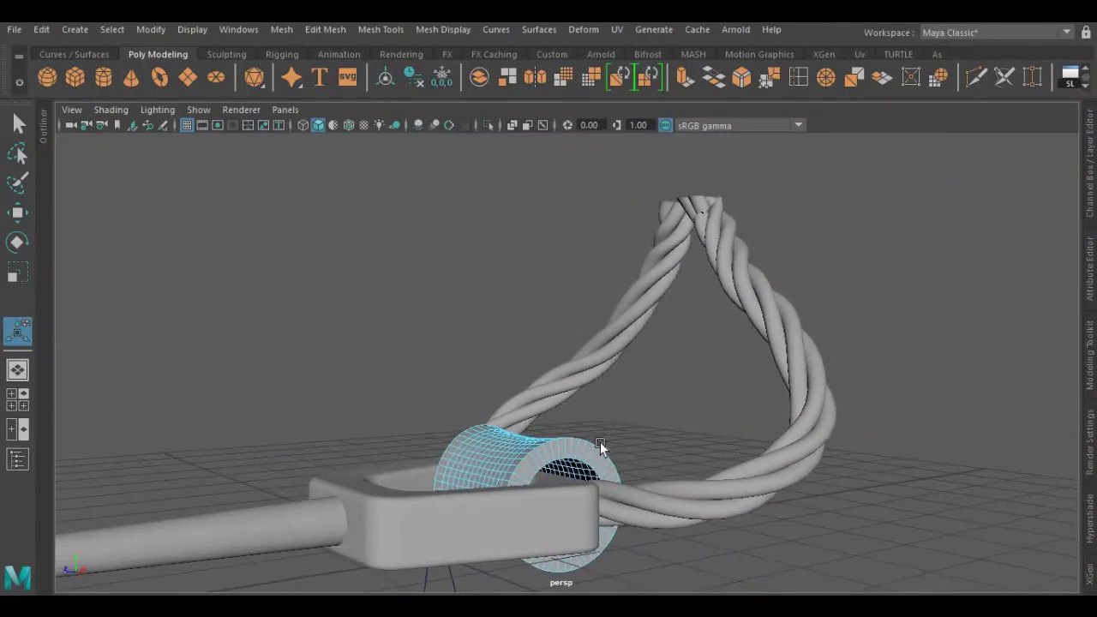
- Bridge the inner border edges of the two open ends to form the sleeve's bore wall
{"action": "scroll", "coordinate": [608, 429], "scroll_direction": "up", "scroll_amount": 6}
{"action": "middle_click_drag", "start_coordinate": [622, 375], "coordinate": [619, 275], "text": "alt"}
{"action": "right_click_drag", "start_coordinate": [669, 283], "coordinate": [654, 123]}
{"action": "scroll", "coordinate": [569, 418], "scroll_direction": "up", "scroll_amount": 5}
{"action": "left_click_drag", "start_coordinate": [589, 382], "coordinate": [557, 396], "text": "alt"}
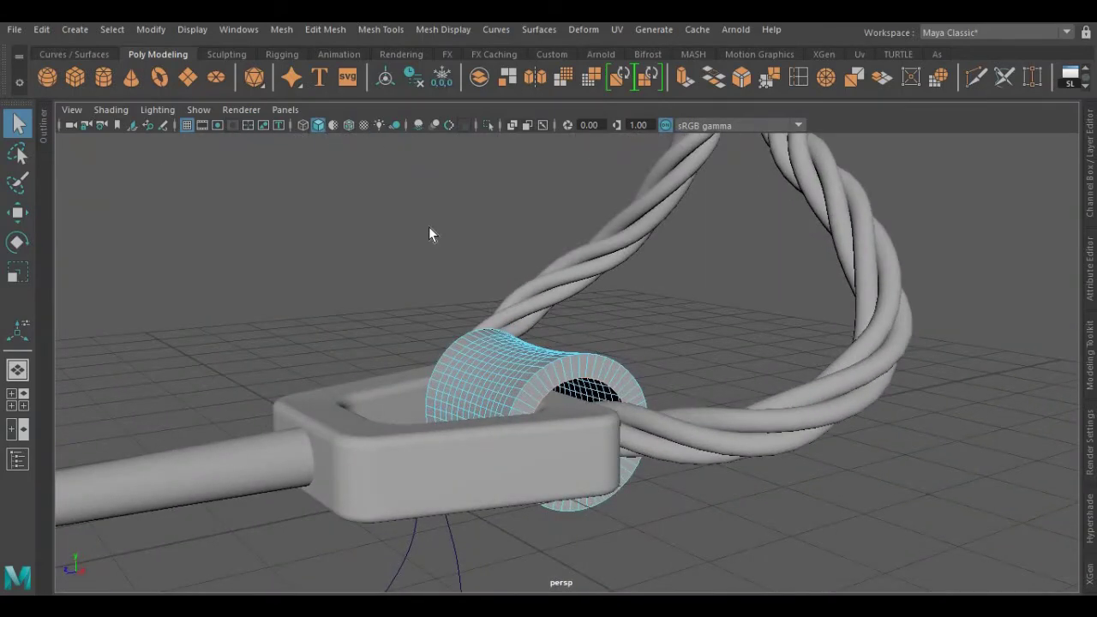
{"action": "right_click_drag", "start_coordinate": [386, 208], "coordinate": [352, 402], "text": "shift"}
{"action": "left_click_drag", "start_coordinate": [460, 337], "coordinate": [517, 245], "text": "alt"}
{"action": "right_click_drag", "start_coordinate": [517, 160], "coordinate": [570, 139]}
{"action": "scroll", "coordinate": [516, 298], "scroll_direction": "down", "scroll_amount": 3}
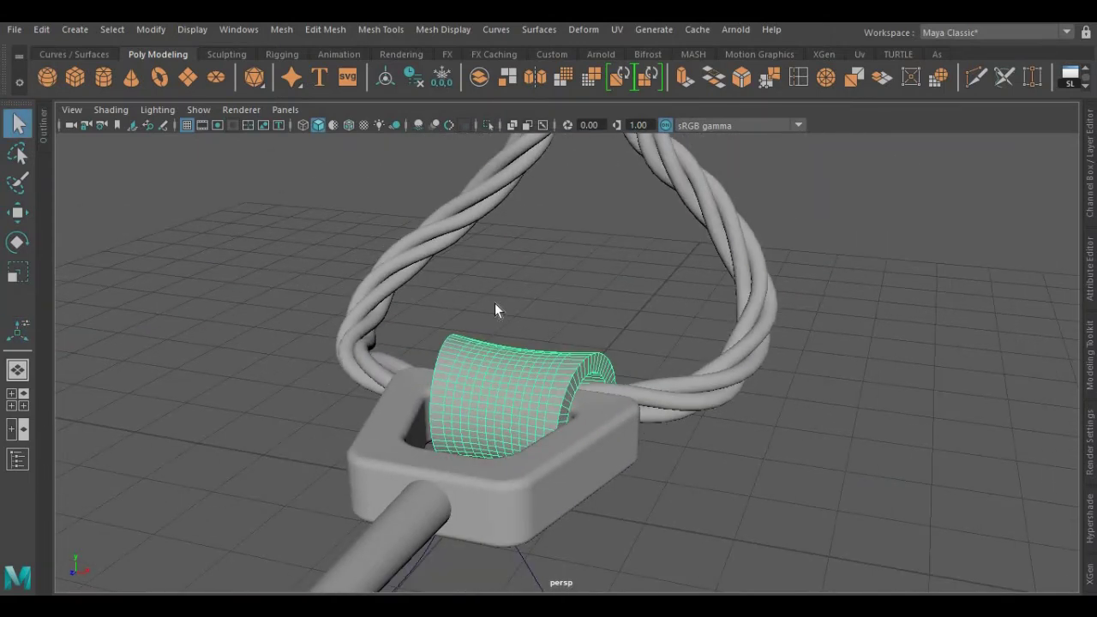
- Isolate the hollow sleeve and get a close view of its outer faces
{"action": "left_click", "coordinate": [495, 303]}
{"action": "left_click_drag", "start_coordinate": [495, 305], "coordinate": [527, 306], "text": "alt"}
{"action": "left_click", "coordinate": [479, 357]}
{"action": "scroll", "coordinate": [480, 358], "scroll_direction": "up", "scroll_amount": 4}
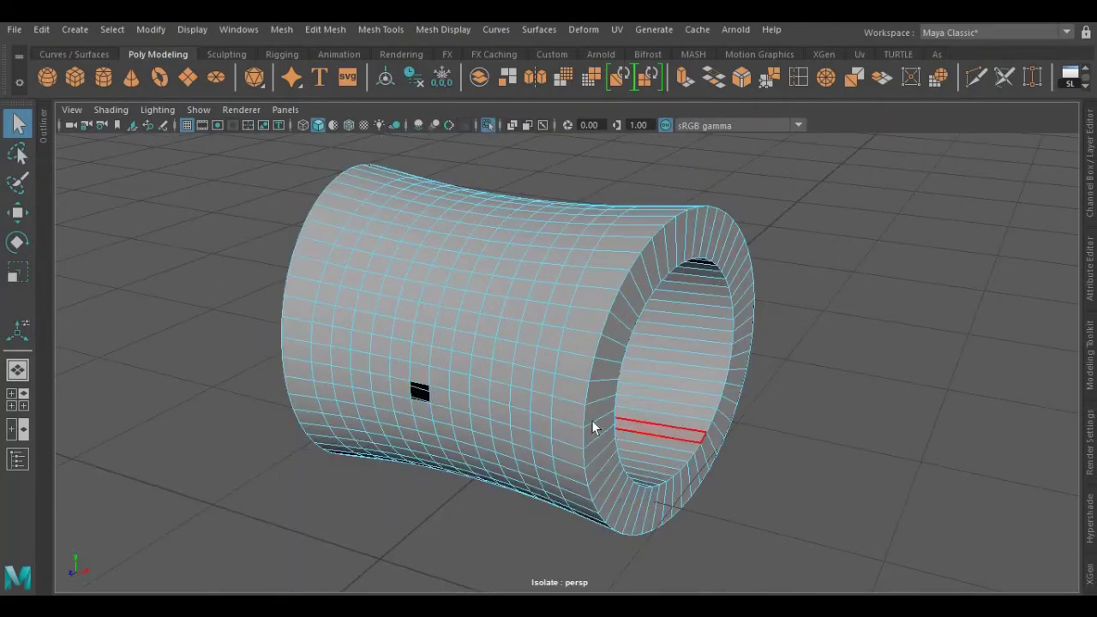
- Delete one row of outer faces along the sleeve's length and the adjoining face on one end ring
{"action": "left_click", "coordinate": [440, 400]}
{"action": "double_click", "coordinate": [458, 401]}
{"action": "left_click", "coordinate": [458, 401]}
{"action": "key", "text": "Delete"}
{"action": "left_click", "coordinate": [439, 398]}
{"action": "key", "text": "Delete"}
{"action": "left_click", "coordinate": [401, 388]}
{"action": "key", "text": "Delete"}
{"action": "left_click", "coordinate": [381, 382]}
{"action": "key", "text": "Delete"}
{"action": "left_click", "coordinate": [364, 380]}
{"action": "key", "text": "Delete"}
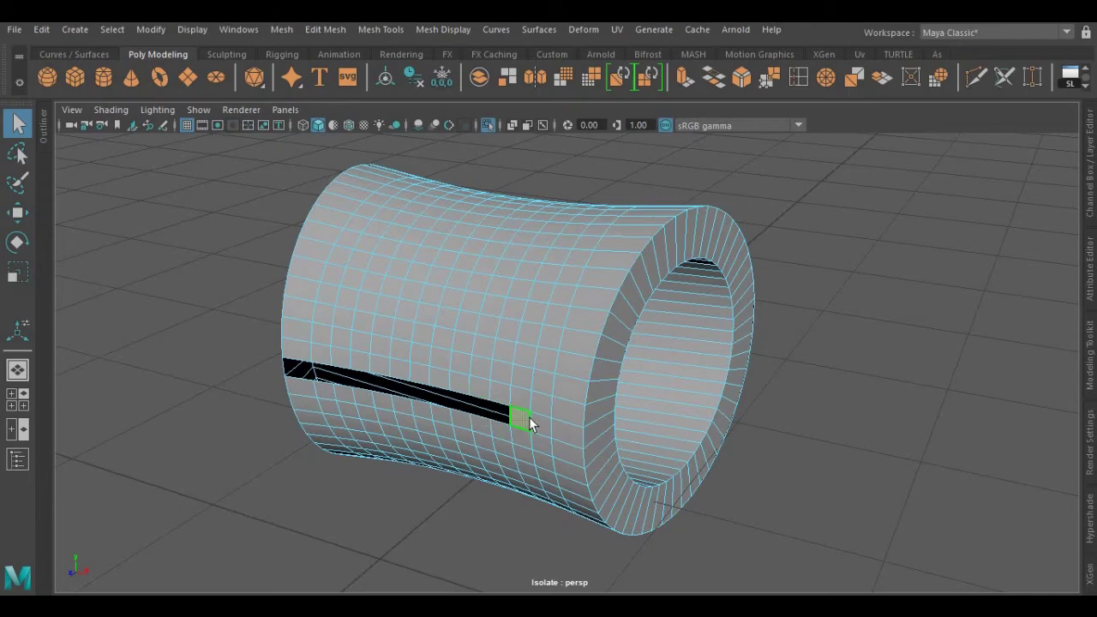
{"action": "left_click", "coordinate": [596, 434]}
{"action": "key", "text": "Delete"}
- Delete the matching face on the sleeve's opposite end ring so the slit runs the full length
{"action": "left_click_drag", "start_coordinate": [529, 417], "coordinate": [440, 411], "text": "alt"}
{"action": "left_click", "coordinate": [436, 406]}
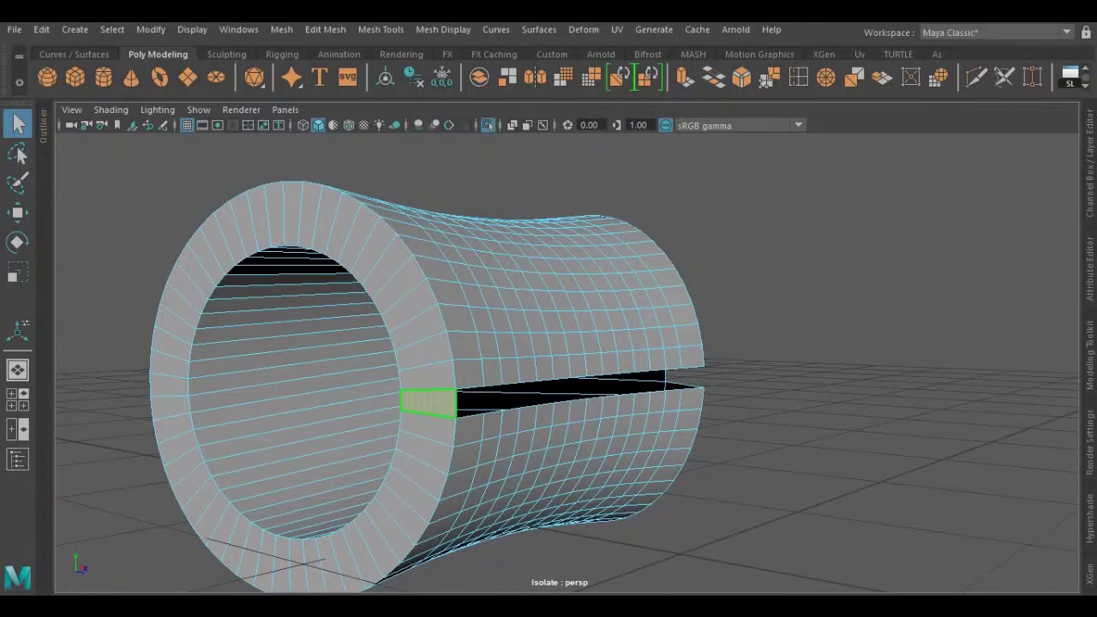
{"action": "key", "text": "Delete"}
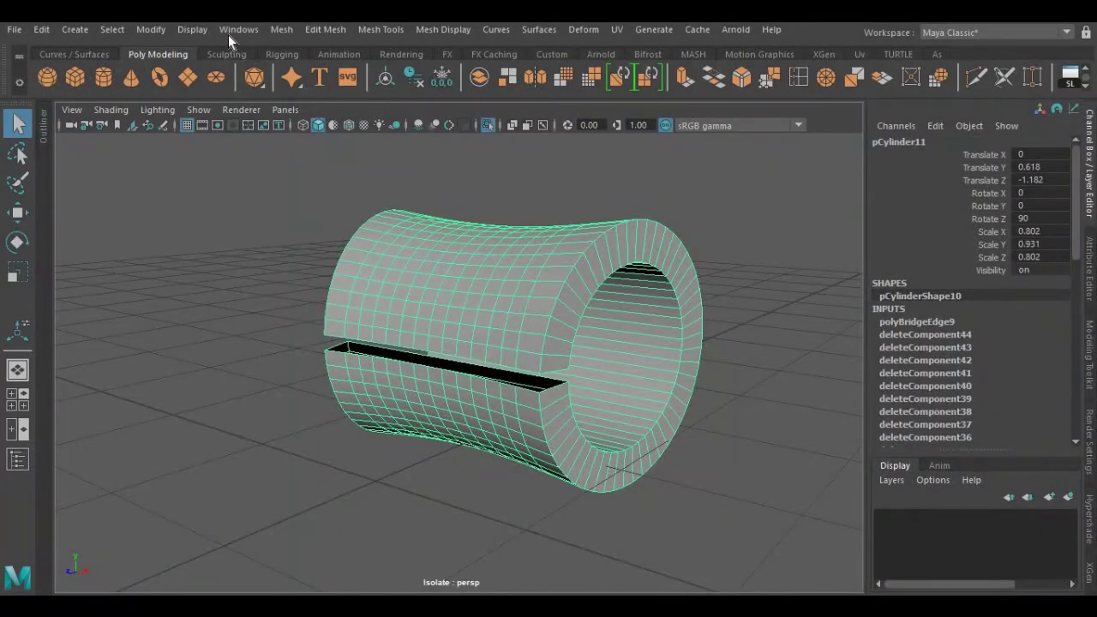
- Close the open borders along the sleeve's slit with Fill Hole
{"action": "left_click", "coordinate": [240, 30]}
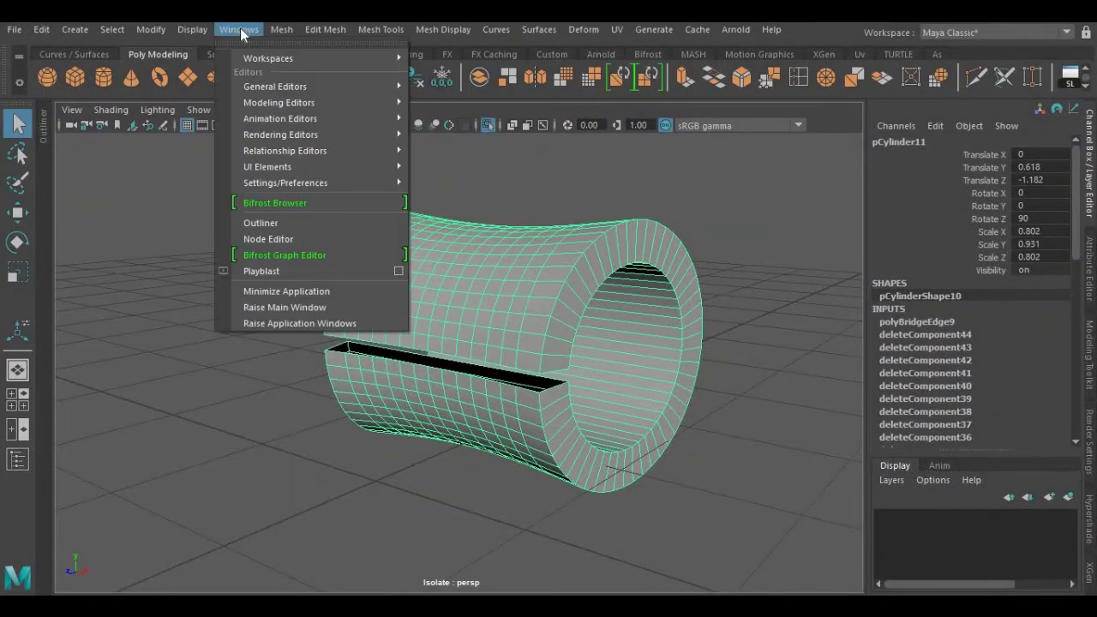
{"action": "mouse_move", "coordinate": [279, 30]}
{"action": "left_click", "coordinate": [317, 146]}
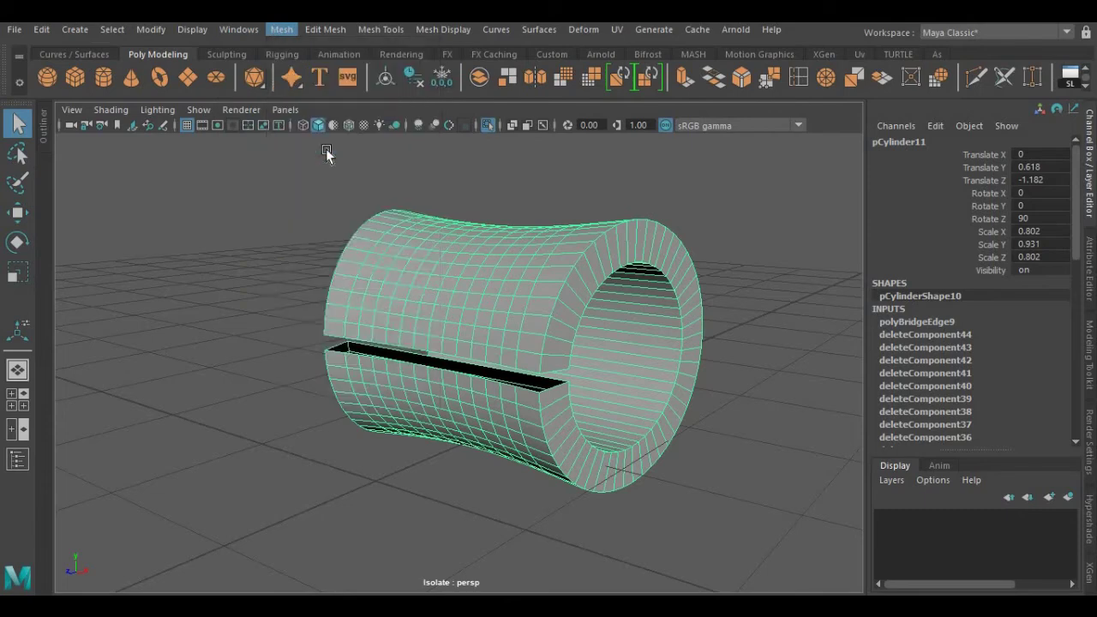
{"action": "scroll", "coordinate": [430, 341], "scroll_direction": "up", "scroll_amount": 4}
{"action": "left_click_drag", "start_coordinate": [427, 339], "coordinate": [369, 308], "text": "alt"}
{"action": "scroll", "coordinate": [412, 332], "scroll_direction": "down", "scroll_amount": 3}
{"action": "left_click", "coordinate": [252, 262]}
{"action": "left_click_drag", "start_coordinate": [340, 269], "coordinate": [375, 286], "text": "alt"}
{"action": "left_click", "coordinate": [375, 285]}
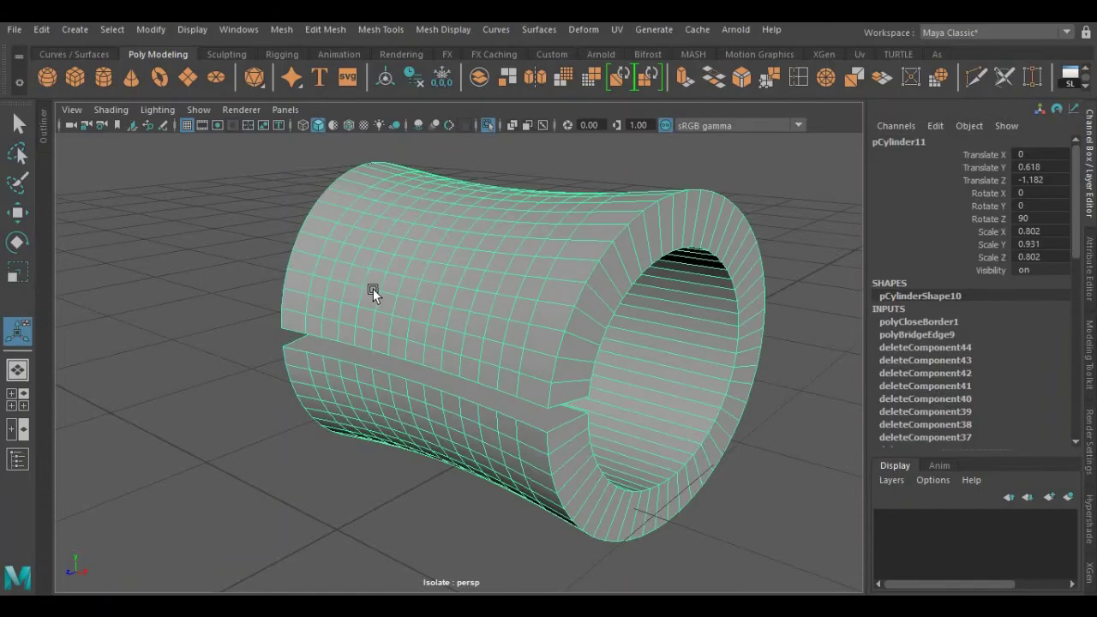
- Extrude the outermost bands of faces at both sleeve ends outward into flanges, with a Local Translate Z of about 0.092
{"action": "right_click_drag", "start_coordinate": [222, 217], "coordinate": [291, 223]}
{"action": "left_click", "coordinate": [532, 397]}
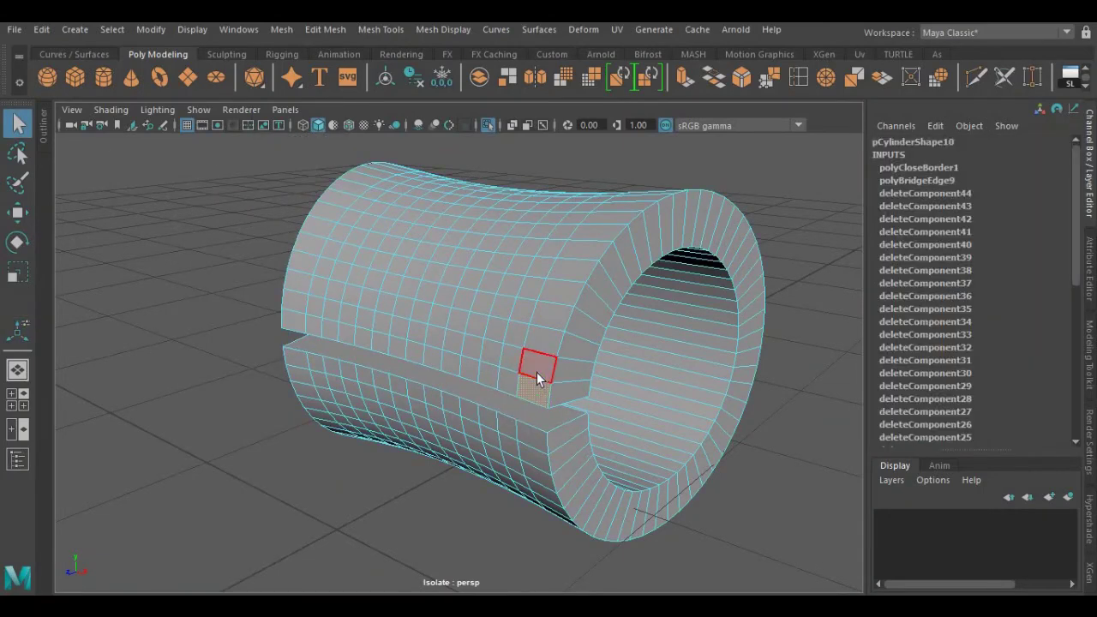
{"action": "double_click", "coordinate": [537, 372], "text": "shift"}
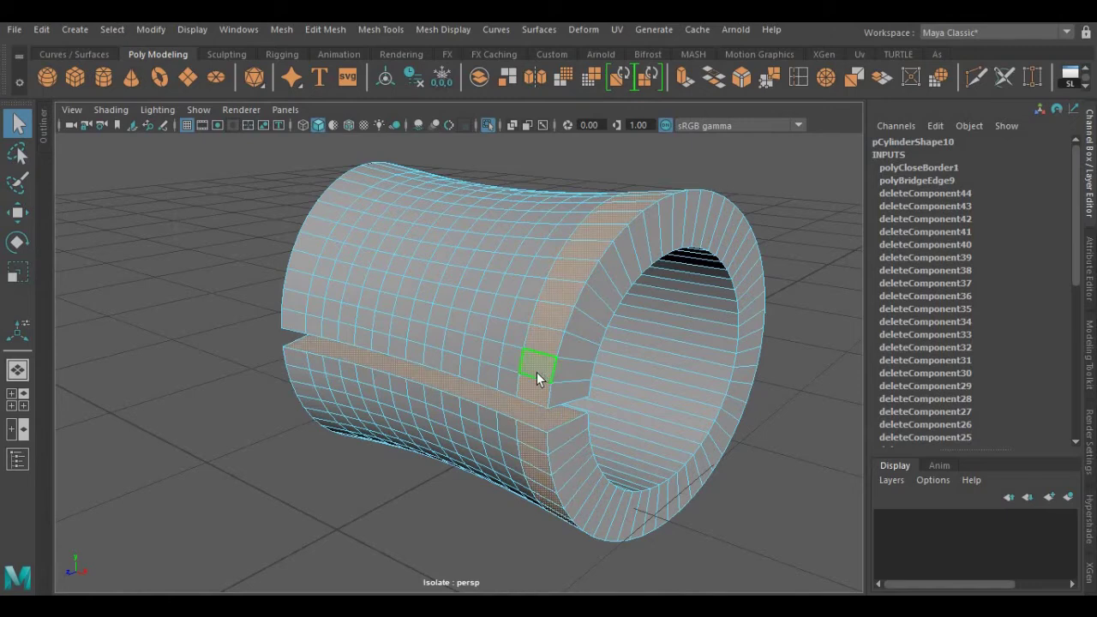
{"action": "double_click", "coordinate": [292, 310], "text": "shift"}
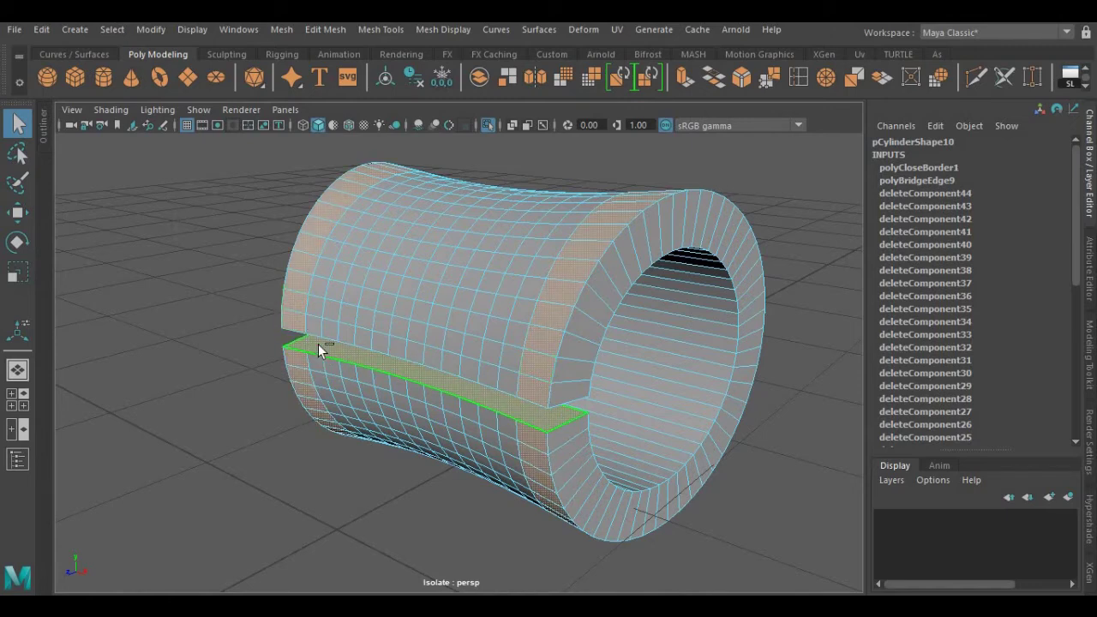
{"action": "left_click_drag", "start_coordinate": [243, 312], "coordinate": [298, 335], "text": "alt"}
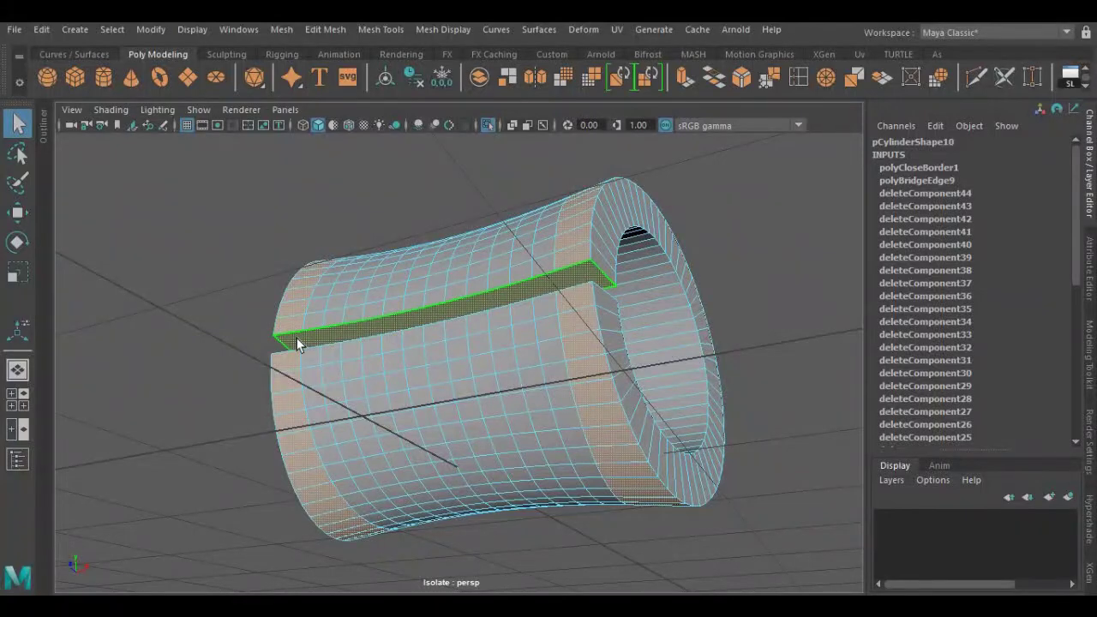
{"action": "left_click_drag", "start_coordinate": [237, 205], "coordinate": [240, 340], "text": "alt"}
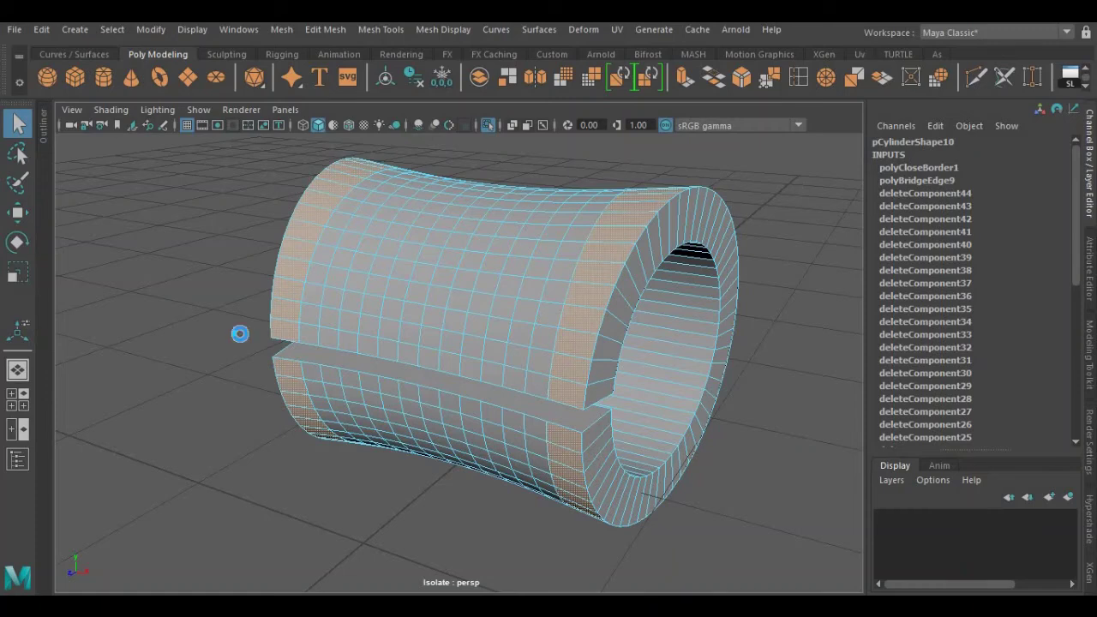
{"action": "key", "text": "ctrl+e"}
{"action": "middle_click_drag", "start_coordinate": [477, 322], "coordinate": [391, 357], "text": "alt"}
{"action": "scroll", "coordinate": [391, 356], "scroll_direction": "down", "scroll_amount": 2}
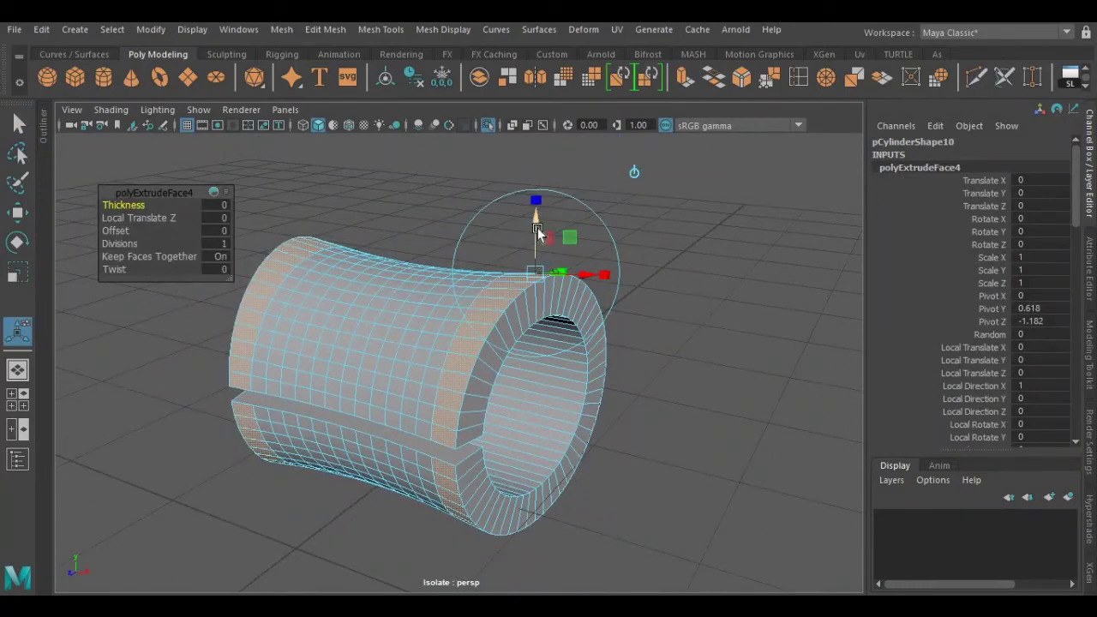
{"action": "left_click_drag", "start_coordinate": [538, 231], "coordinate": [537, 216]}
{"action": "left_click_drag", "start_coordinate": [459, 280], "coordinate": [615, 287], "text": "alt"}
{"action": "scroll", "coordinate": [515, 286], "scroll_direction": "up", "scroll_amount": 2}
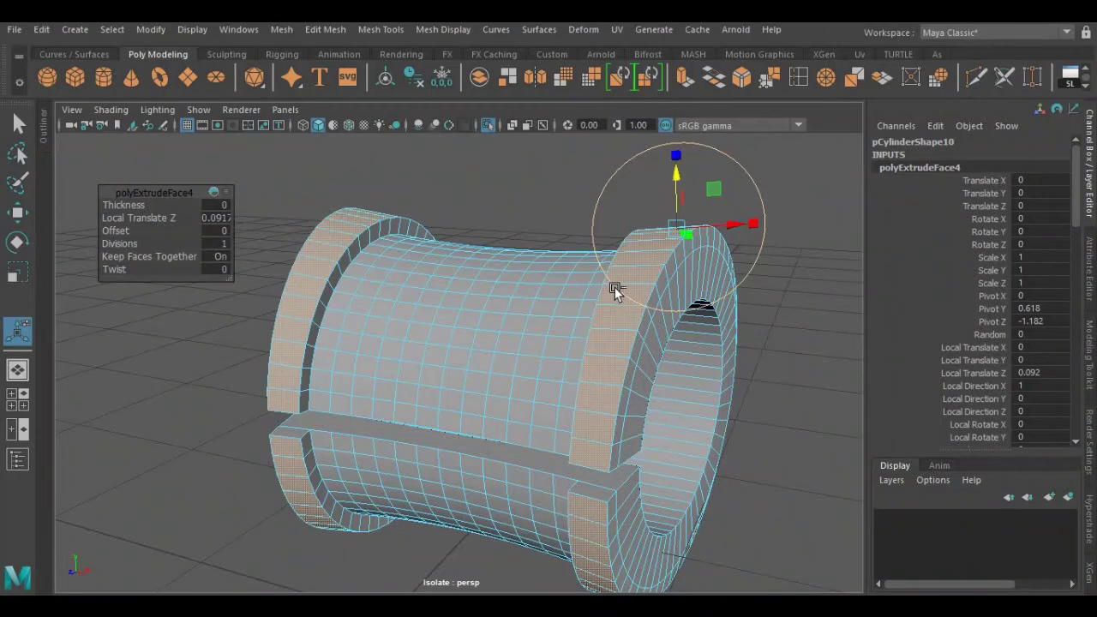
- Bevel the flange edges with added segments, and apply a second bevel with a fraction of 3 and 5 segments
{"action": "key", "text": "ctrl+b"}
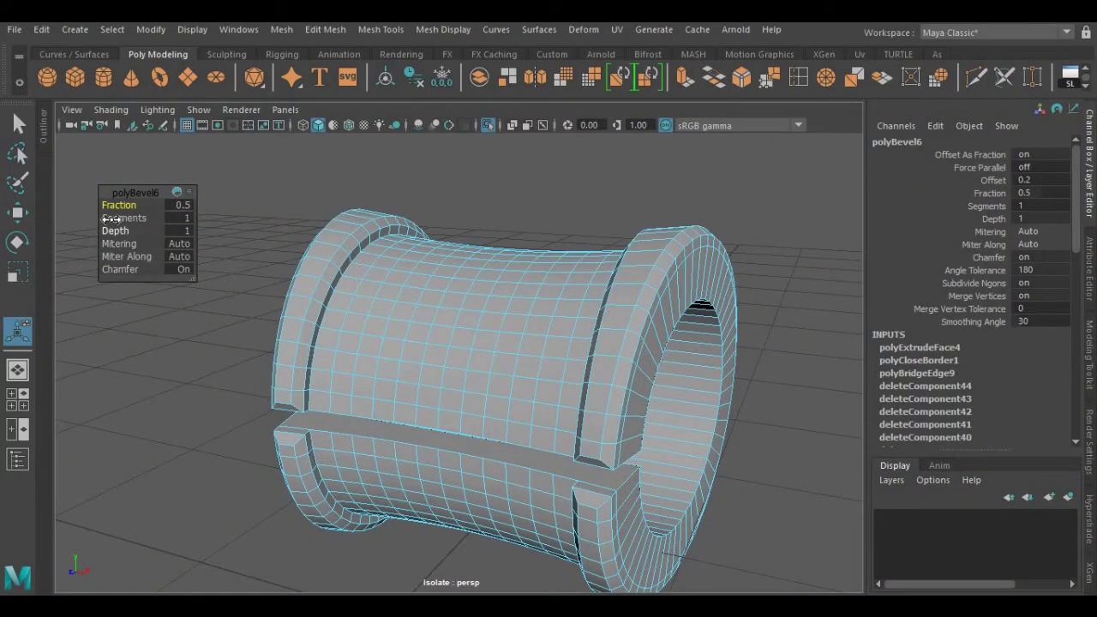
{"action": "left_click_drag", "start_coordinate": [111, 219], "coordinate": [152, 217]}
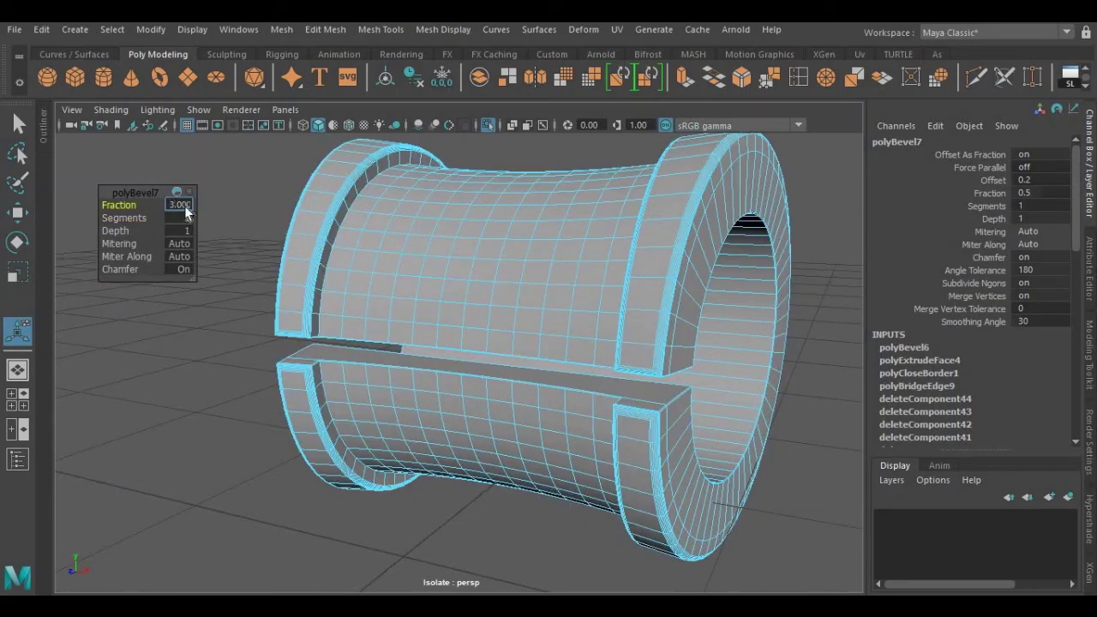
{"action": "key", "text": "Return"}
{"action": "left_click", "coordinate": [179, 217]}
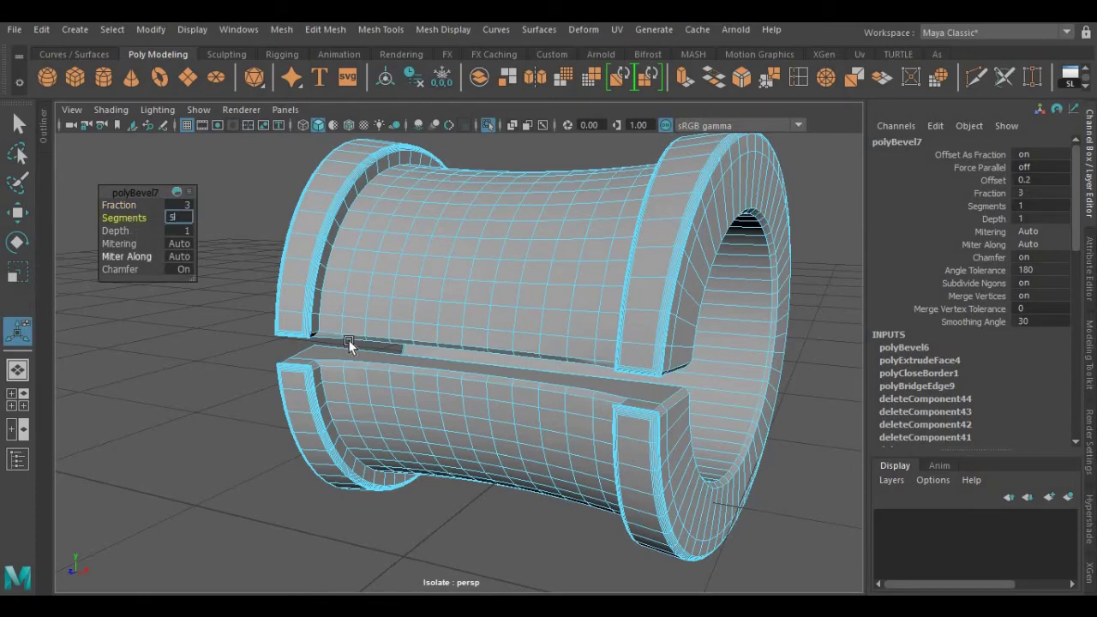
{"action": "key", "text": "Return"}
{"action": "scroll", "coordinate": [351, 339], "scroll_direction": "down", "scroll_amount": 3}
{"action": "right_click_drag", "start_coordinate": [277, 197], "coordinate": [345, 139]}
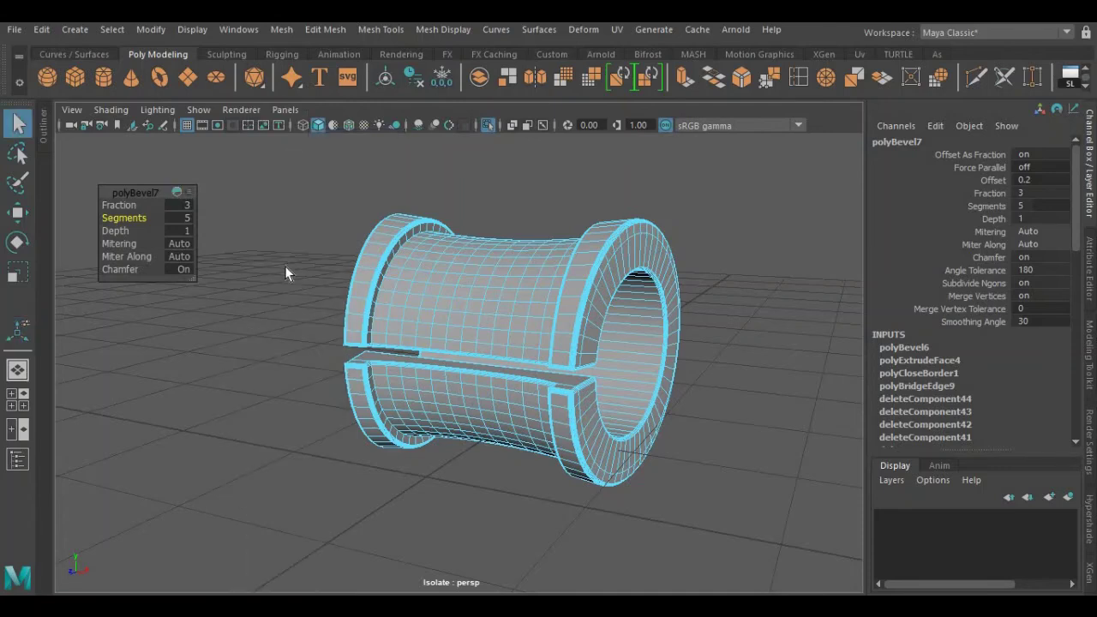
{"action": "left_click", "coordinate": [285, 266]}
{"action": "left_click_drag", "start_coordinate": [255, 322], "coordinate": [475, 343], "text": "alt"}
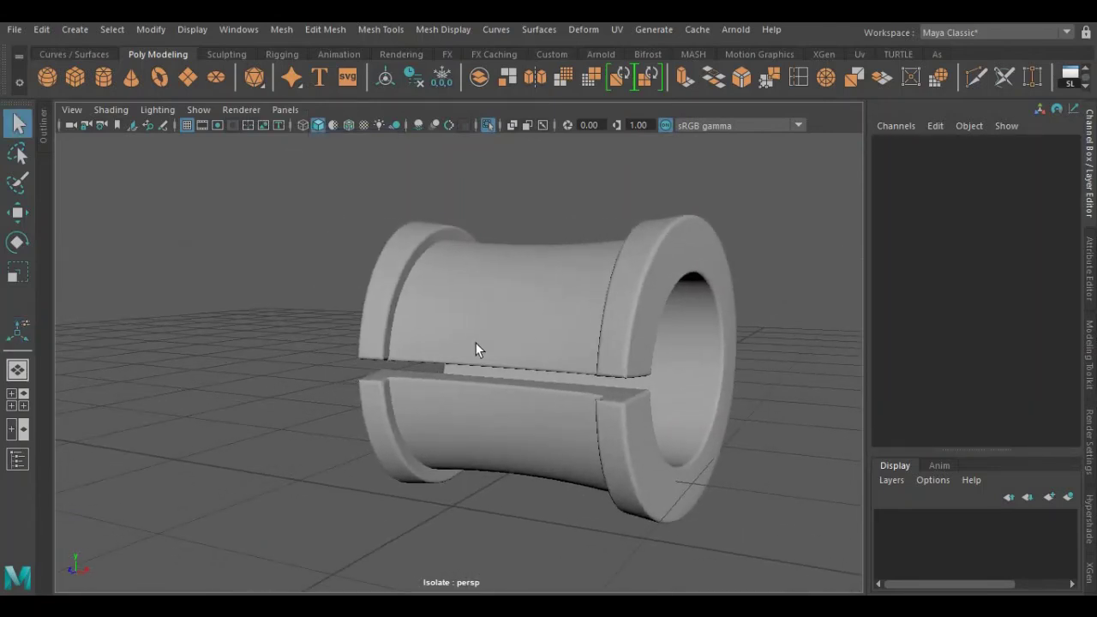
{"action": "left_click", "coordinate": [476, 380]}
{"action": "left_click_drag", "start_coordinate": [476, 381], "coordinate": [492, 400], "text": "alt"}
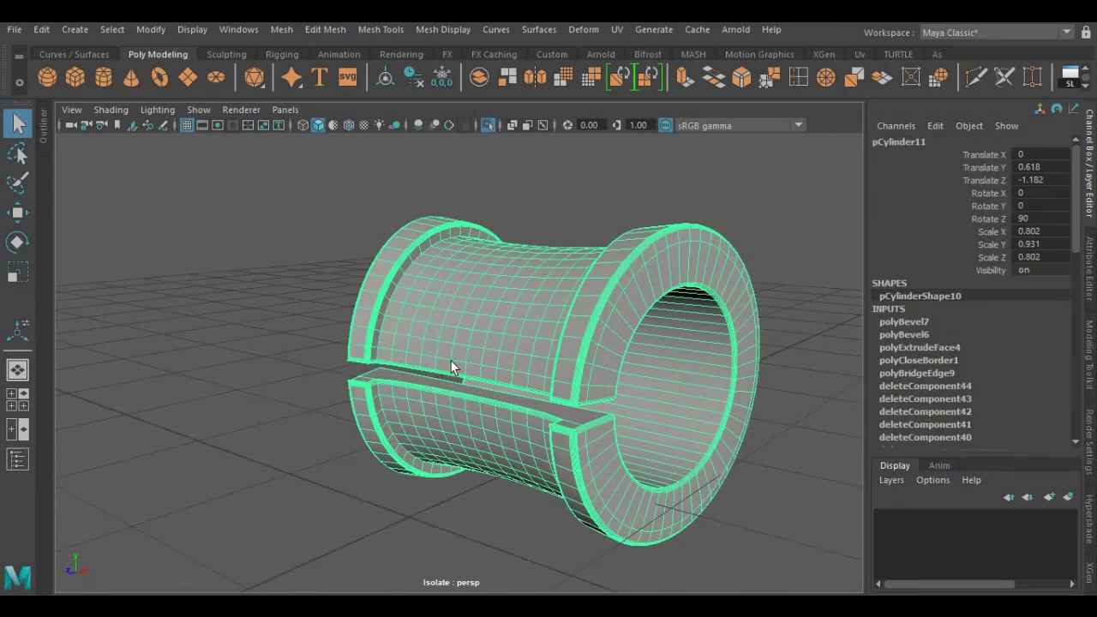
- Create a polygon cylinder with 50 axis subdivisions and set its Rotate Z to 90
{"action": "scroll", "coordinate": [488, 344], "scroll_direction": "down", "scroll_amount": 3}
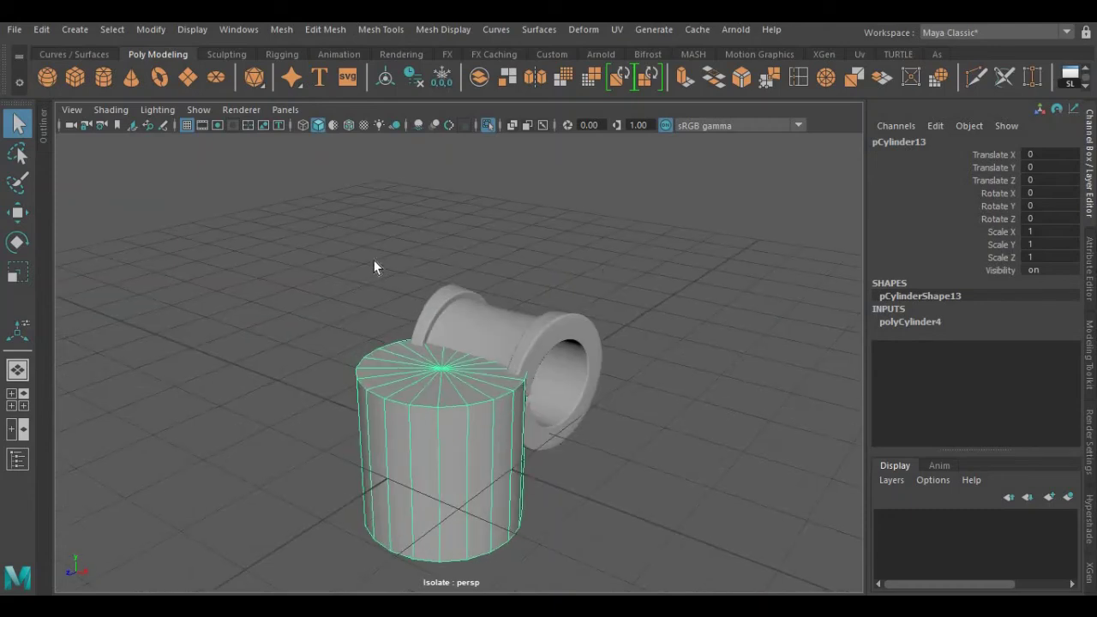
{"action": "left_click", "coordinate": [902, 322]}
{"action": "left_click", "coordinate": [965, 361]}
{"action": "middle_click_drag", "start_coordinate": [323, 343], "coordinate": [617, 287]}
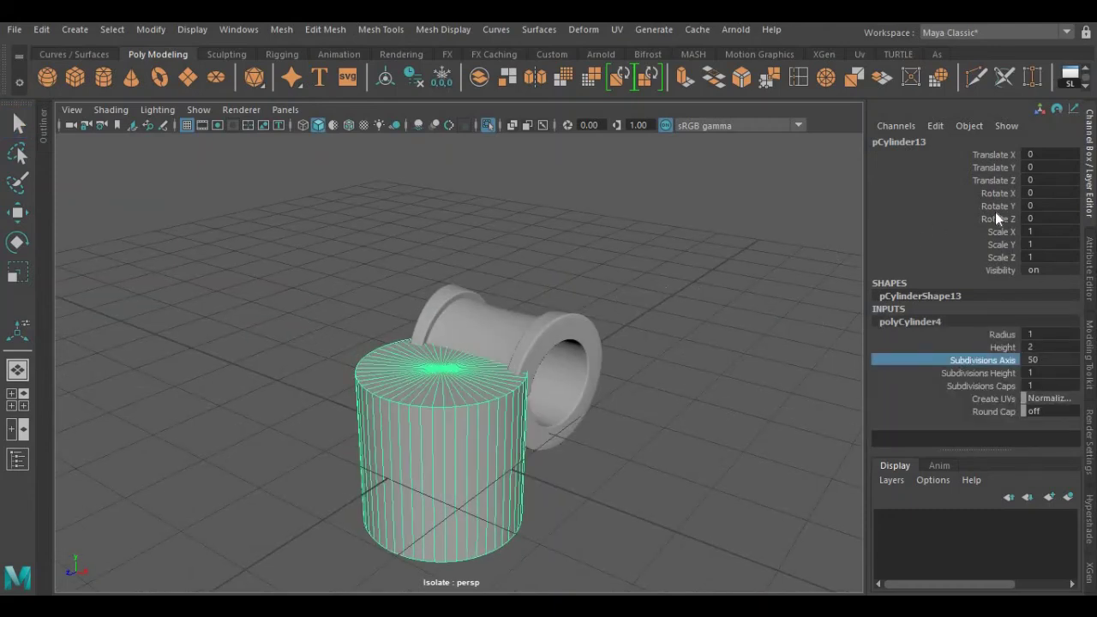
{"action": "left_click", "coordinate": [1045, 219]}
{"action": "type", "text": "90"}
{"action": "key", "text": "Return"}
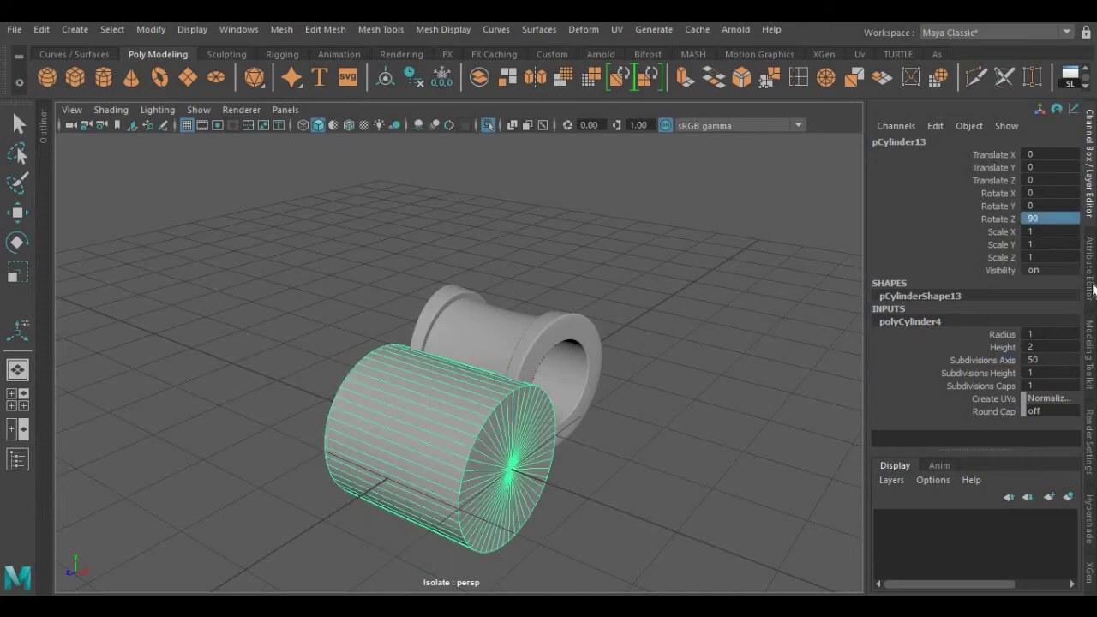
{"action": "left_click", "coordinate": [1089, 197]}
- In the side view, delete the edges radiating across the new cylinder's end caps
{"action": "key", "text": "q"}
{"action": "key", "text": "space"}
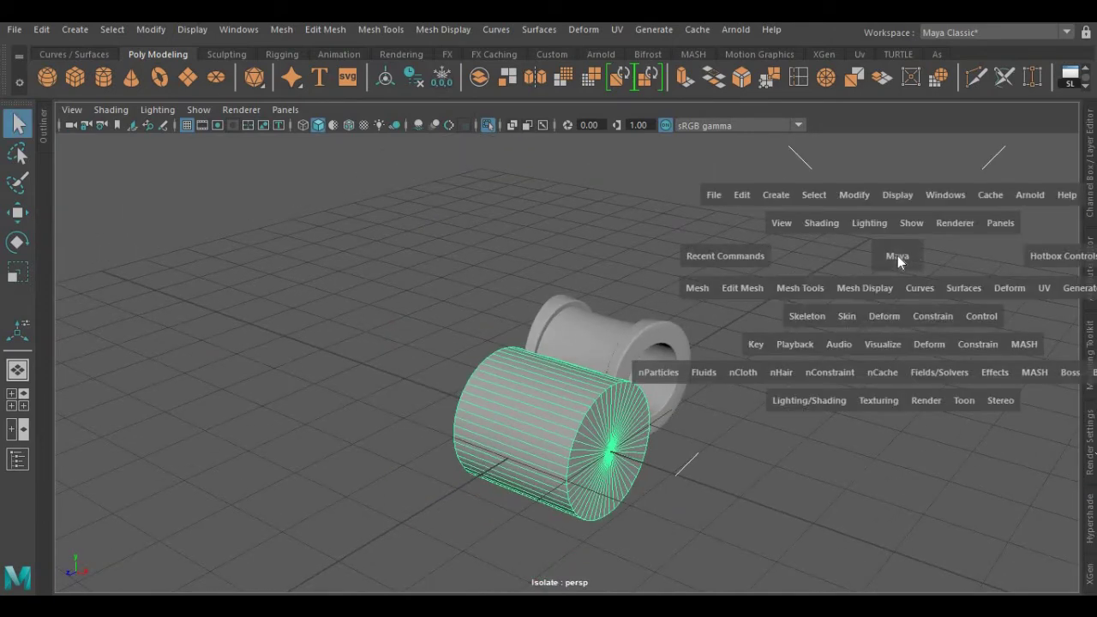
{"action": "left_click_drag", "start_coordinate": [898, 256], "coordinate": [951, 258]}
{"action": "scroll", "coordinate": [432, 399], "scroll_direction": "up", "scroll_amount": 2}
{"action": "middle_click_drag", "start_coordinate": [450, 329], "coordinate": [529, 223], "text": "alt"}
{"action": "right_click_drag", "start_coordinate": [477, 223], "coordinate": [443, 118]}
{"action": "scroll", "coordinate": [434, 214], "scroll_direction": "up", "scroll_amount": 1}
{"action": "left_click_drag", "start_coordinate": [456, 403], "coordinate": [458, 400]}
{"action": "key", "text": "Delete"}
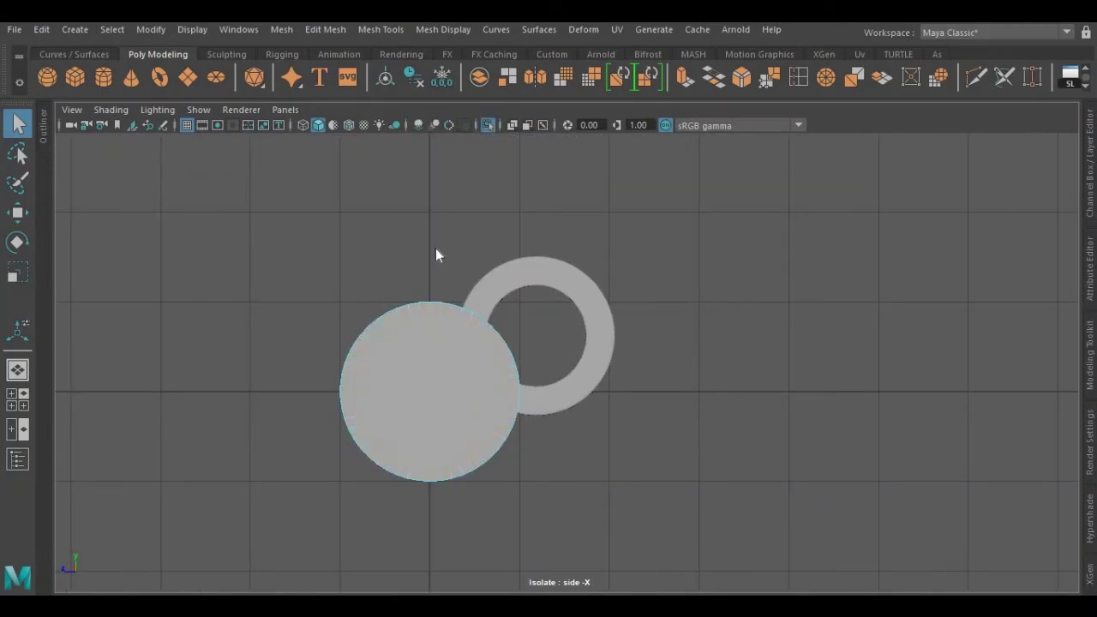
- Delete the new cylinder's cap faces and the side of its wall facing the sleeve, leaving a curved strip
{"action": "right_click_drag", "start_coordinate": [435, 160], "coordinate": [421, 206]}
{"action": "left_click_drag", "start_coordinate": [406, 277], "coordinate": [429, 232]}
{"action": "key", "text": "Delete"}
{"action": "right_click_drag", "start_coordinate": [423, 215], "coordinate": [486, 129]}
{"action": "left_click_drag", "start_coordinate": [321, 280], "coordinate": [487, 507]}
{"action": "left_click_drag", "start_coordinate": [258, 263], "coordinate": [431, 527]}
- Scale the curved strip down and, in the front view, position it across the sleeve's slit near one flange
{"action": "key", "text": "r"}
{"action": "left_click_drag", "start_coordinate": [358, 392], "coordinate": [336, 415]}
{"action": "key", "text": "space"}
{"action": "left_click_drag", "start_coordinate": [568, 503], "coordinate": [607, 502]}
{"action": "key", "text": "w"}
{"action": "left_click_drag", "start_coordinate": [629, 461], "coordinate": [620, 277]}
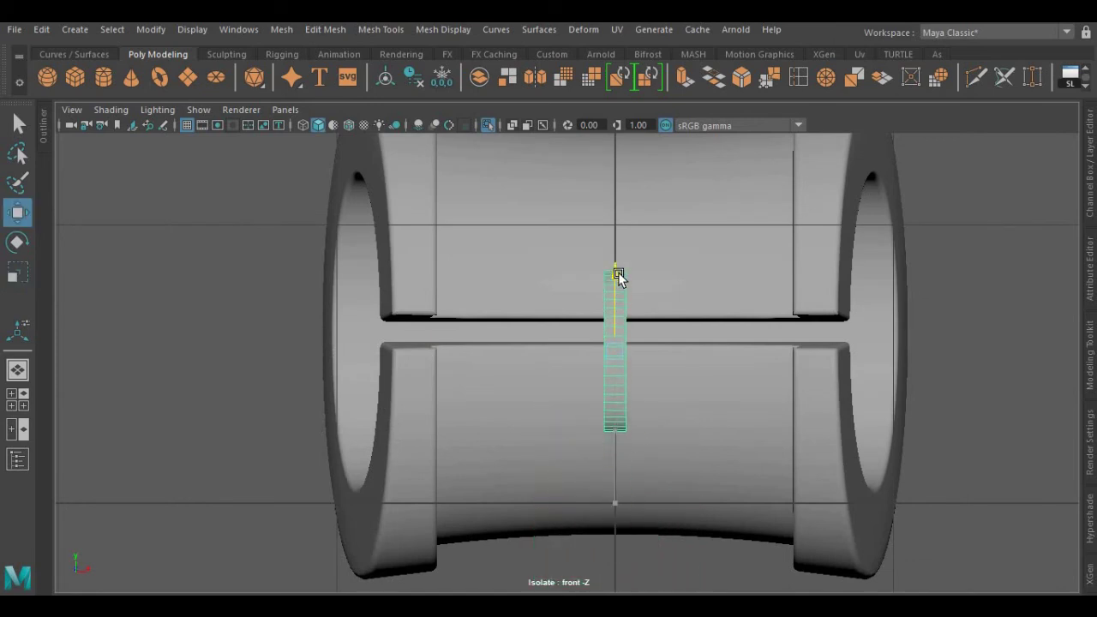
{"action": "left_click_drag", "start_coordinate": [695, 355], "coordinate": [576, 368]}
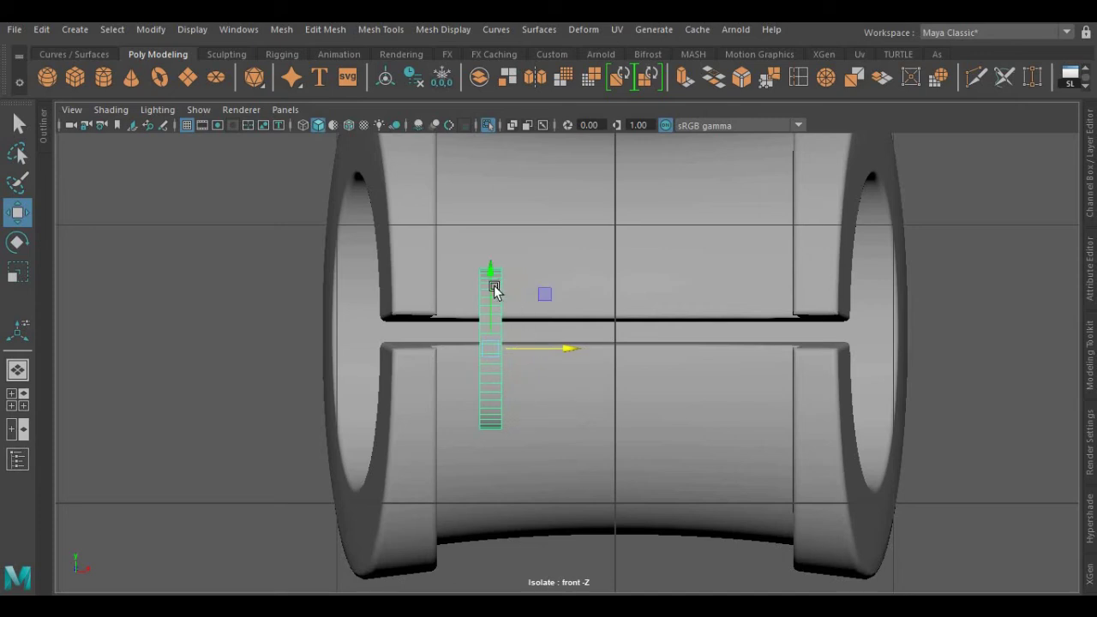
{"action": "left_click_drag", "start_coordinate": [494, 289], "coordinate": [502, 229]}
- In the perspective view, extrude all faces of the curved strip outward to give it thickness
{"action": "key", "text": "space"}
{"action": "key", "text": "r"}
{"action": "right_click_drag", "start_coordinate": [302, 162], "coordinate": [303, 181]}
{"action": "left_click", "coordinate": [302, 204]}
{"action": "left_click_drag", "start_coordinate": [329, 191], "coordinate": [571, 532]}
{"action": "key", "text": "ctrl+e"}
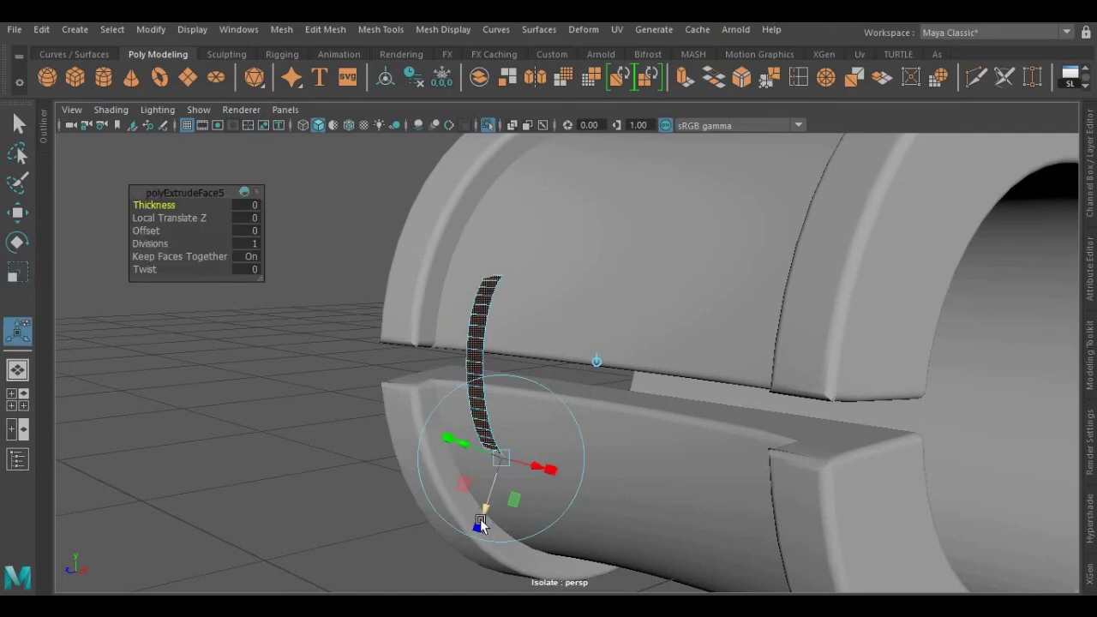
{"action": "left_click", "coordinate": [480, 511]}
{"action": "left_click_drag", "start_coordinate": [478, 518], "coordinate": [474, 525]}
{"action": "right_click_drag", "start_coordinate": [343, 160], "coordinate": [396, 150]}
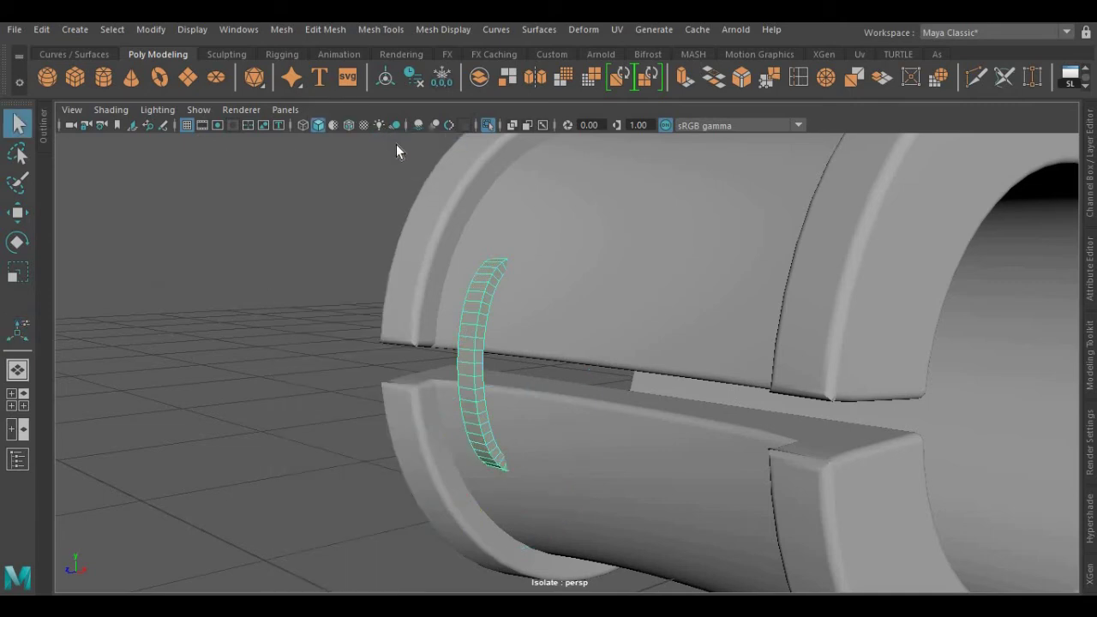
- Isolate the thickened strip and bevel its long corner edges and end edges with 6 segments
{"action": "left_click", "coordinate": [490, 126]}
{"action": "left_click", "coordinate": [491, 126]}
{"action": "scroll", "coordinate": [438, 282], "scroll_direction": "up", "scroll_amount": 3}
{"action": "scroll", "coordinate": [438, 283], "scroll_direction": "down", "scroll_amount": 1}
{"action": "left_click_drag", "start_coordinate": [572, 316], "coordinate": [555, 264], "text": "alt"}
{"action": "right_click_drag", "start_coordinate": [555, 263], "coordinate": [555, 117]}
{"action": "middle_click_drag", "start_coordinate": [481, 226], "coordinate": [669, 292], "text": "alt"}
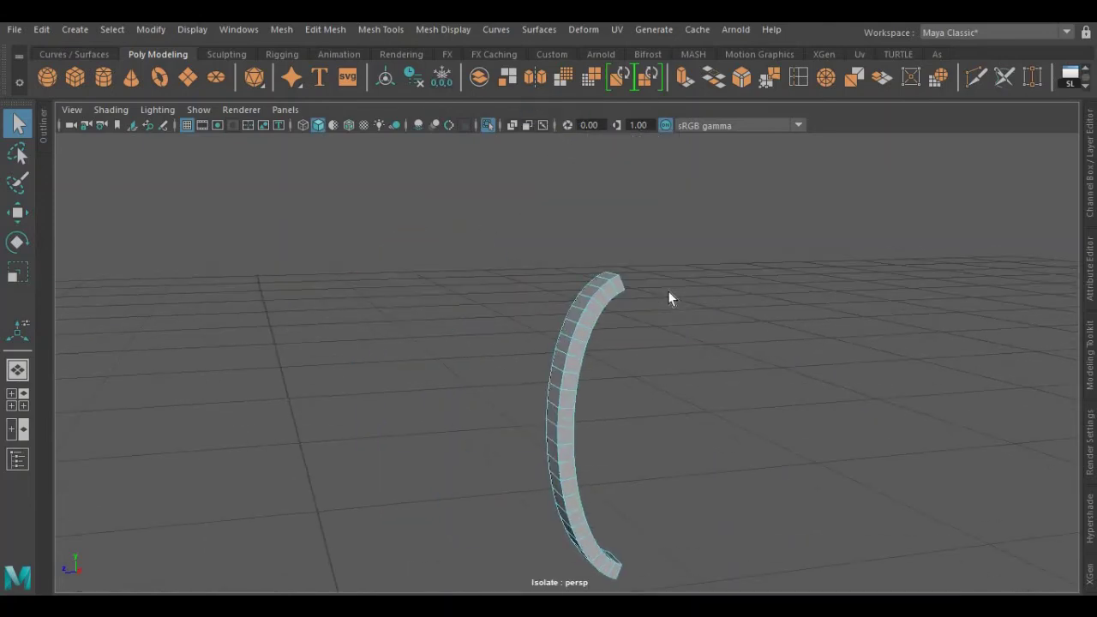
{"action": "left_click_drag", "start_coordinate": [669, 292], "coordinate": [644, 219], "text": "alt"}
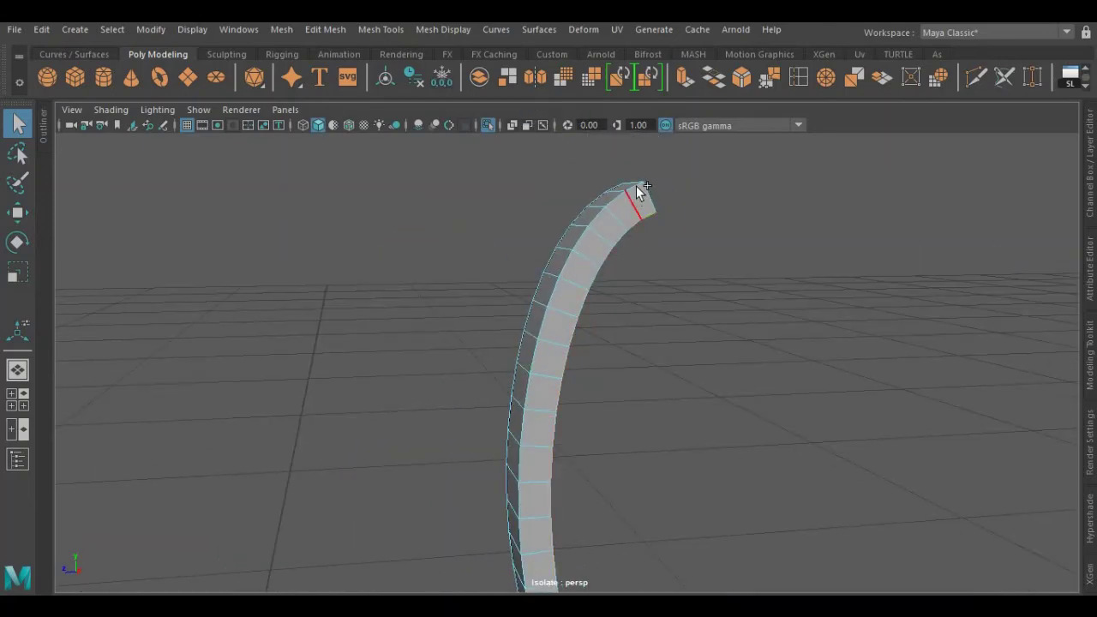
{"action": "left_click_drag", "start_coordinate": [731, 343], "coordinate": [473, 270], "text": "alt"}
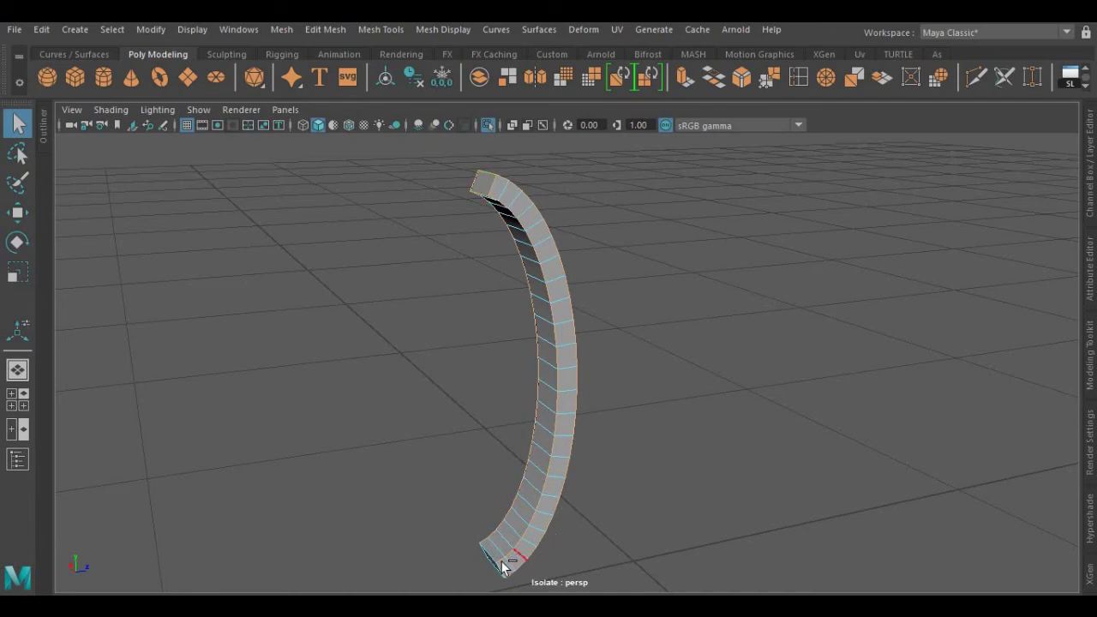
{"action": "left_click_drag", "start_coordinate": [458, 549], "coordinate": [384, 564], "text": "alt"}
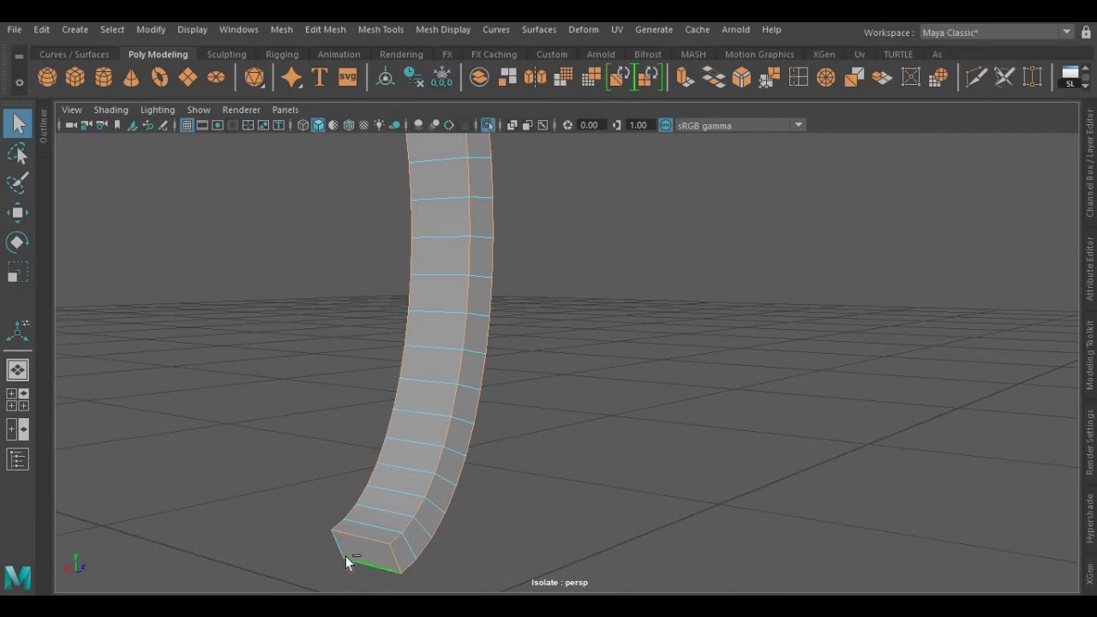
{"action": "scroll", "coordinate": [336, 547], "scroll_direction": "down", "scroll_amount": 5}
{"action": "left_click_drag", "start_coordinate": [519, 498], "coordinate": [295, 469], "text": "alt"}
{"action": "key", "text": "ctrl+b"}
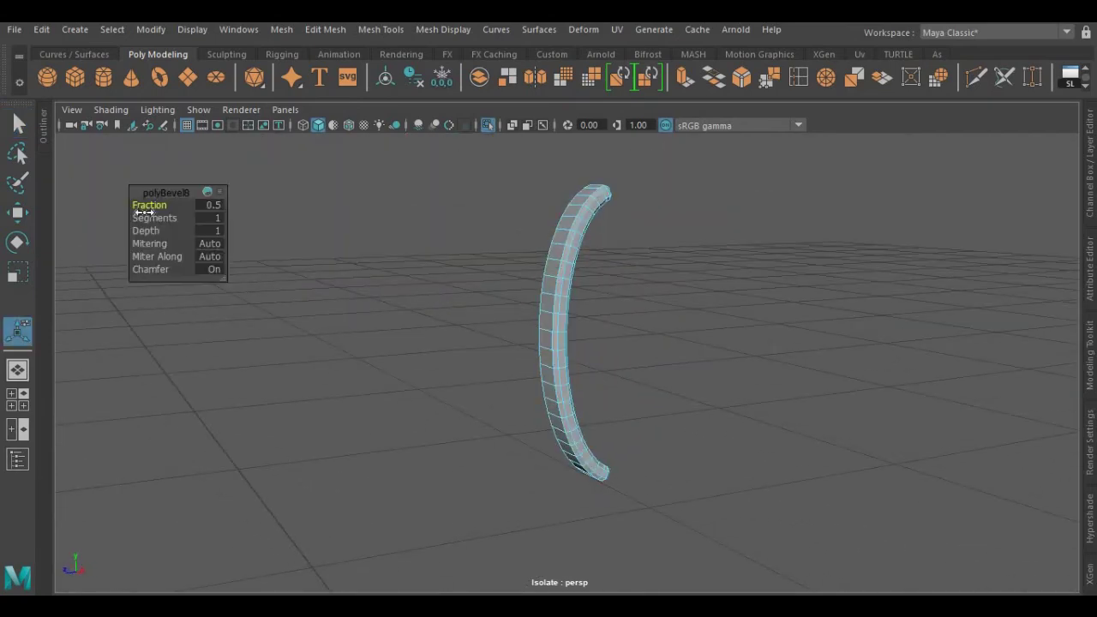
{"action": "left_click_drag", "start_coordinate": [144, 217], "coordinate": [181, 215]}
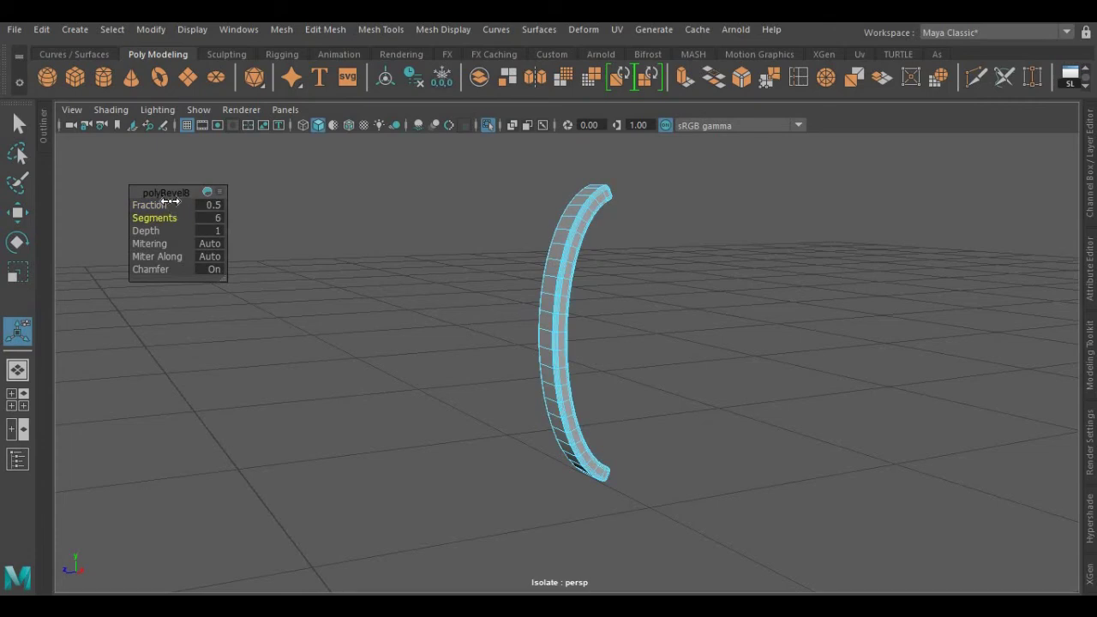
- Set the strip's bevel fraction to 0.4 and return to object selection
{"action": "scroll", "coordinate": [461, 273], "scroll_direction": "up", "scroll_amount": 3}
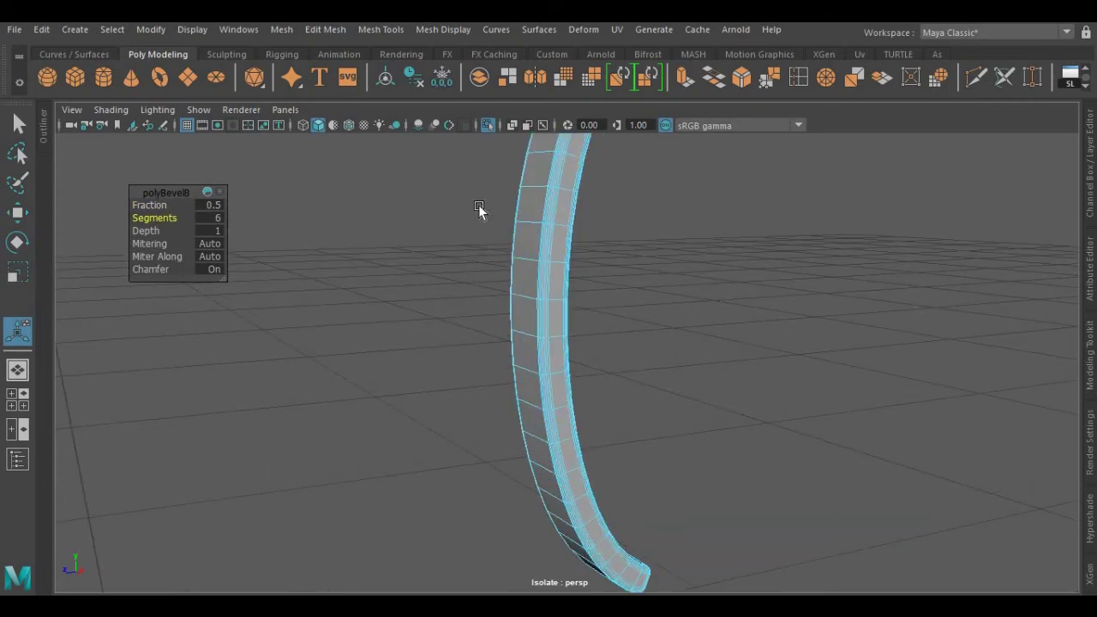
{"action": "middle_click_drag", "start_coordinate": [447, 315], "coordinate": [451, 385], "text": "alt"}
{"action": "left_click_drag", "start_coordinate": [474, 311], "coordinate": [443, 345], "text": "alt"}
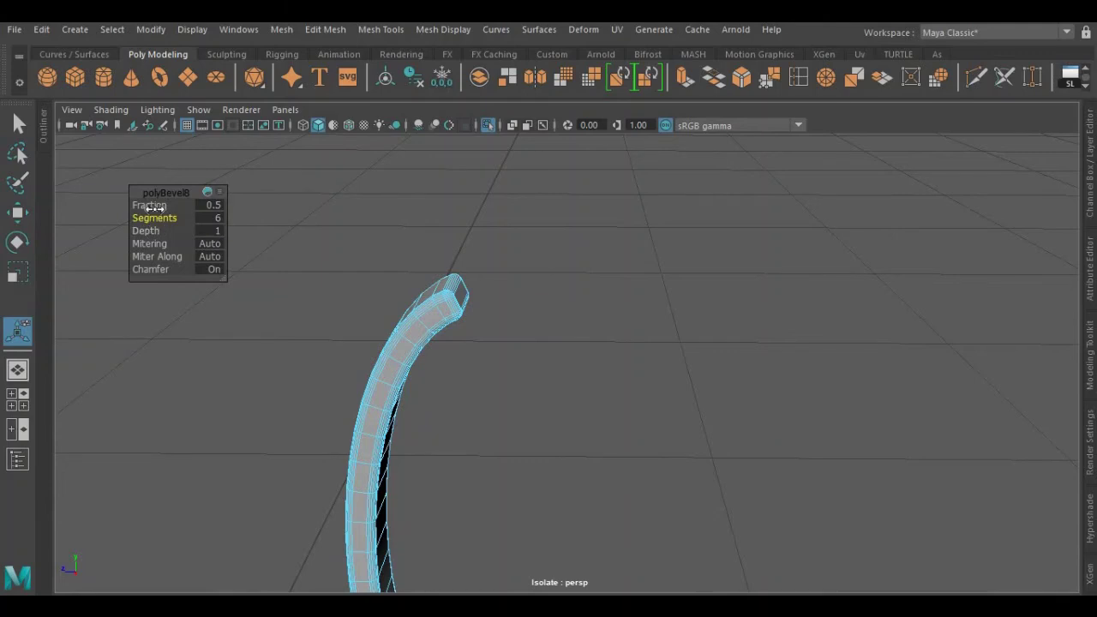
{"action": "left_click_drag", "start_coordinate": [153, 205], "coordinate": [147, 205]}
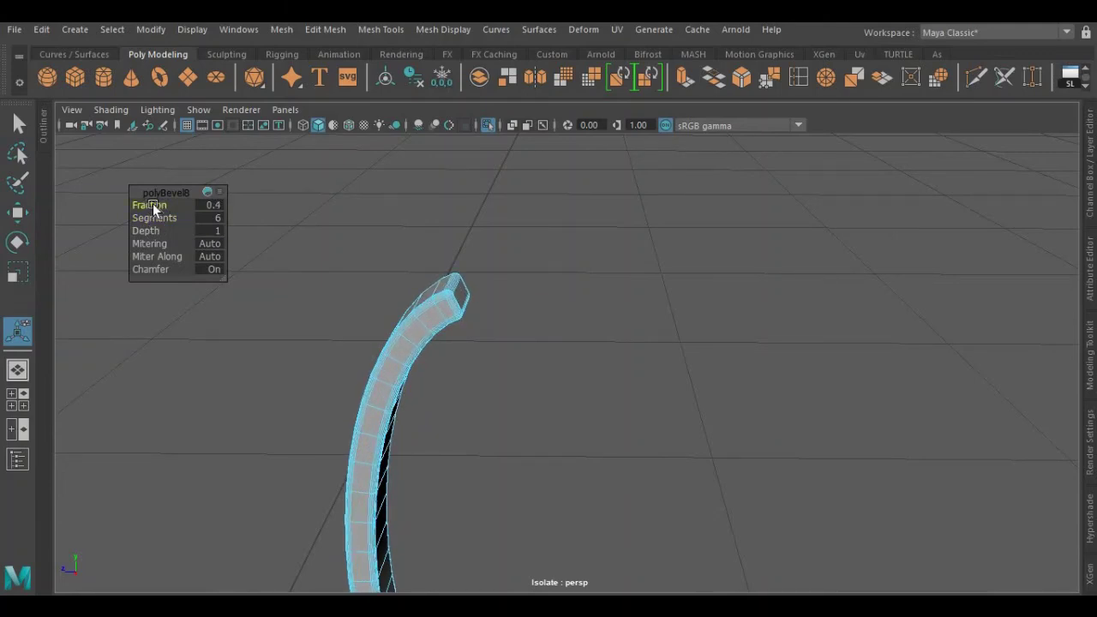
{"action": "right_click_drag", "start_coordinate": [334, 214], "coordinate": [377, 137]}
{"action": "left_click", "coordinate": [346, 305]}
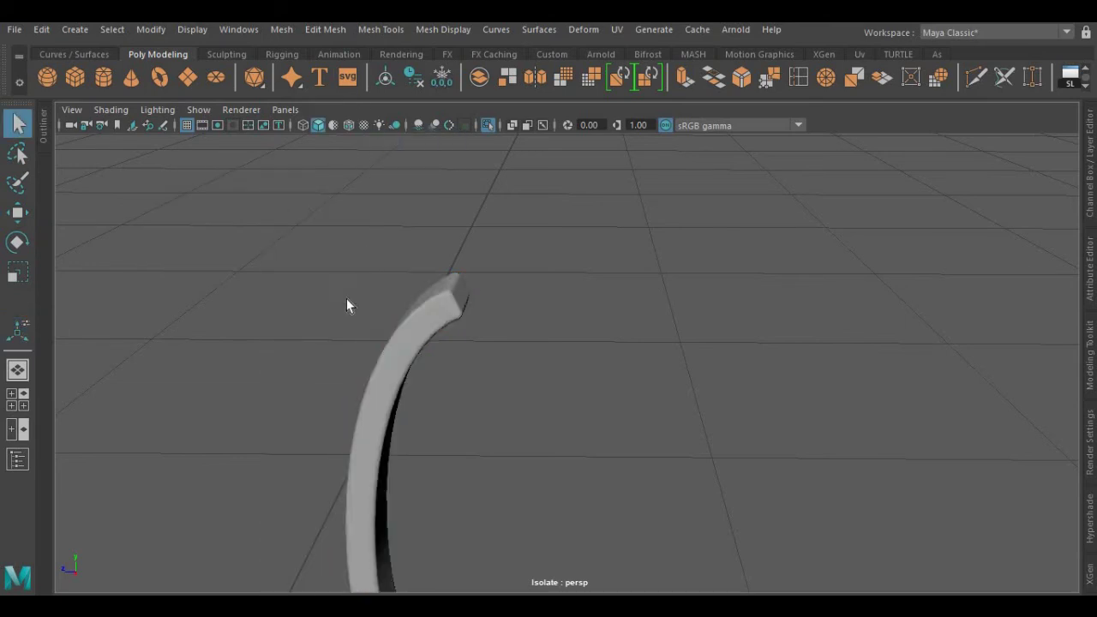
- Show the whole model again, then isolate the sleeve together with the bevelled strip
{"action": "left_click_drag", "start_coordinate": [347, 306], "coordinate": [316, 266], "text": "alt"}
{"action": "key", "text": "space"}
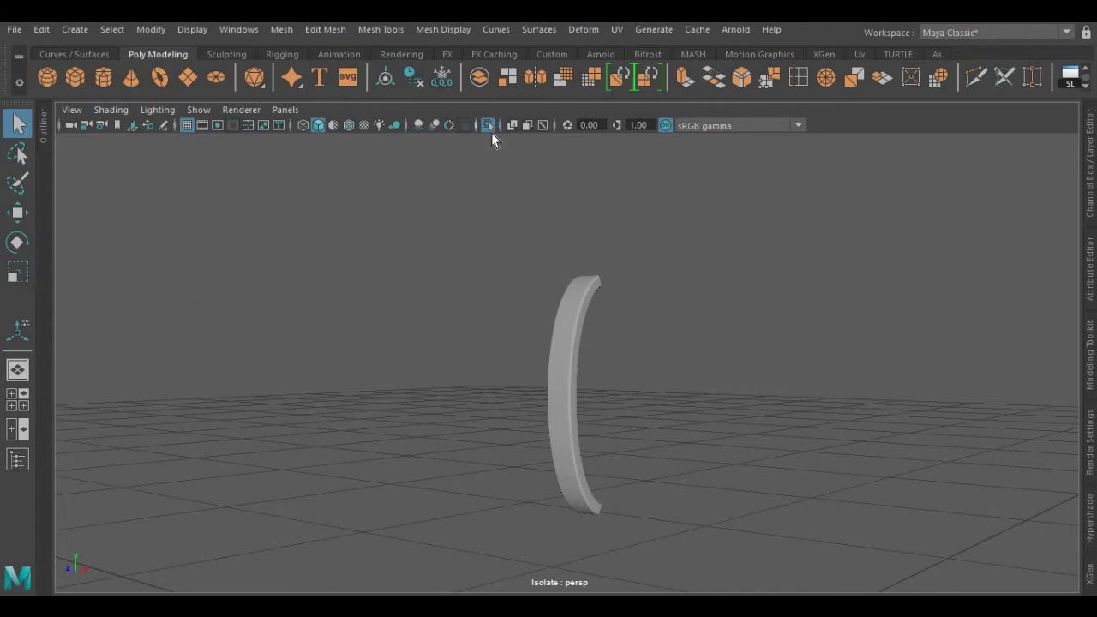
{"action": "left_click", "coordinate": [490, 127]}
{"action": "scroll", "coordinate": [492, 237], "scroll_direction": "down", "scroll_amount": 8}
{"action": "scroll", "coordinate": [492, 239], "scroll_direction": "up", "scroll_amount": 3}
{"action": "left_click_drag", "start_coordinate": [493, 240], "coordinate": [651, 304], "text": "alt"}
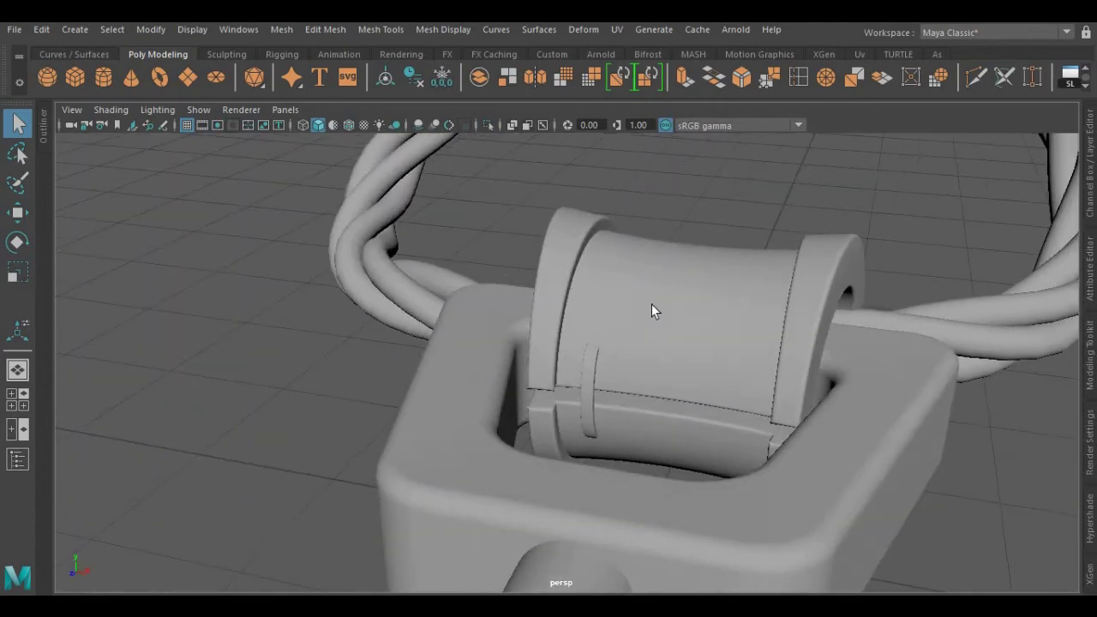
{"action": "left_click", "coordinate": [652, 311]}
{"action": "left_click", "coordinate": [488, 126]}
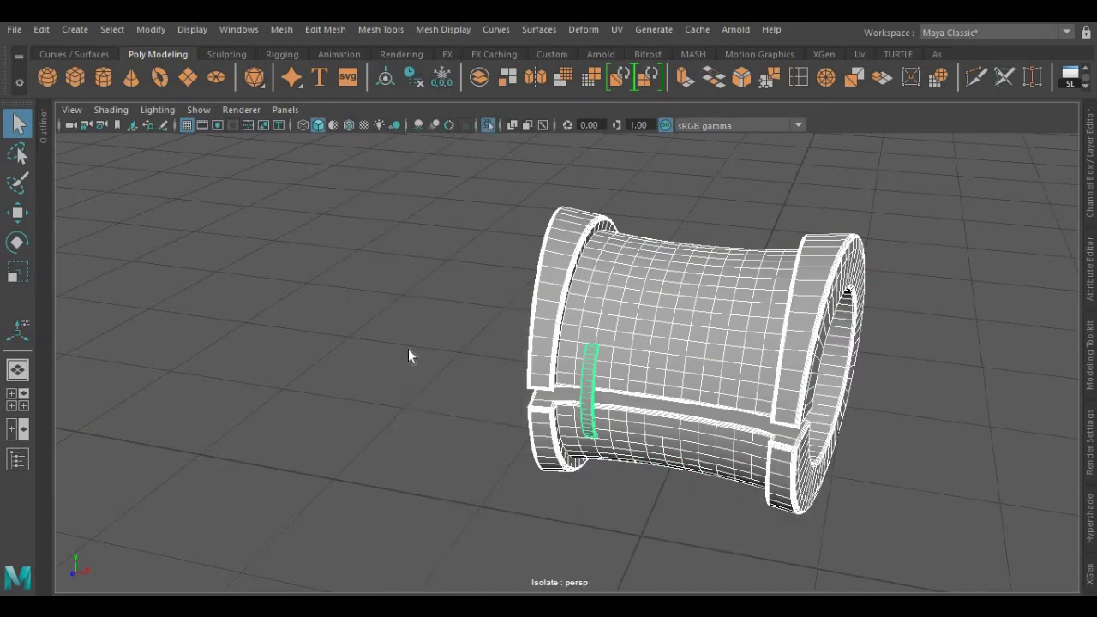
{"action": "left_click", "coordinate": [408, 349]}
- In the front view, rotate the strip so it lies diagonally across the sleeve's slit
{"action": "left_click_drag", "start_coordinate": [413, 333], "coordinate": [441, 355], "text": "alt"}
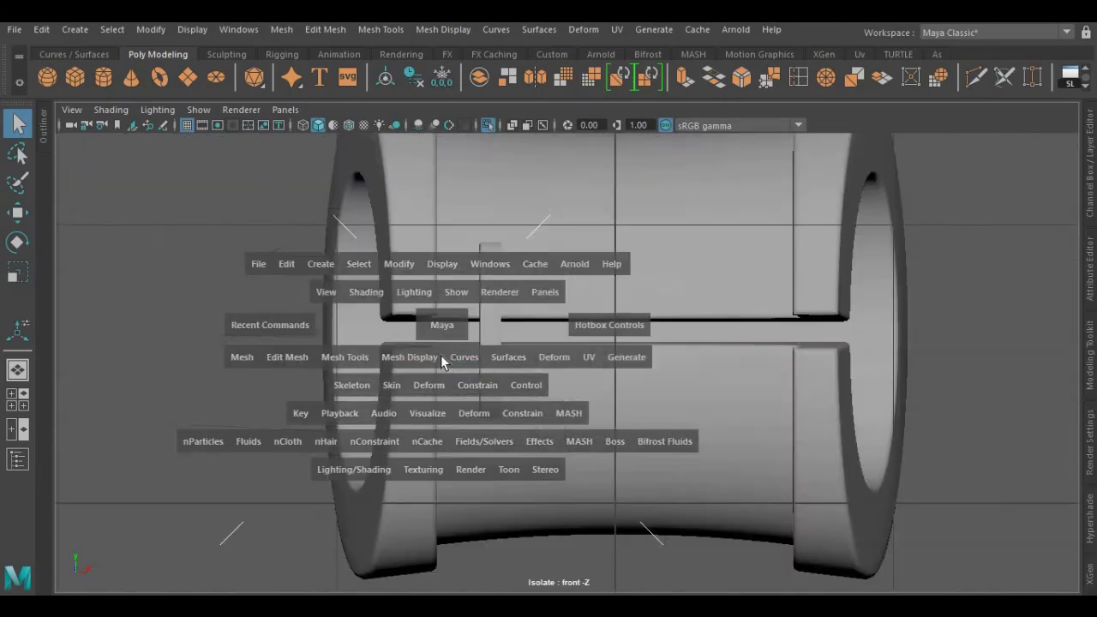
{"action": "left_click", "coordinate": [493, 337]}
{"action": "key", "text": "e"}
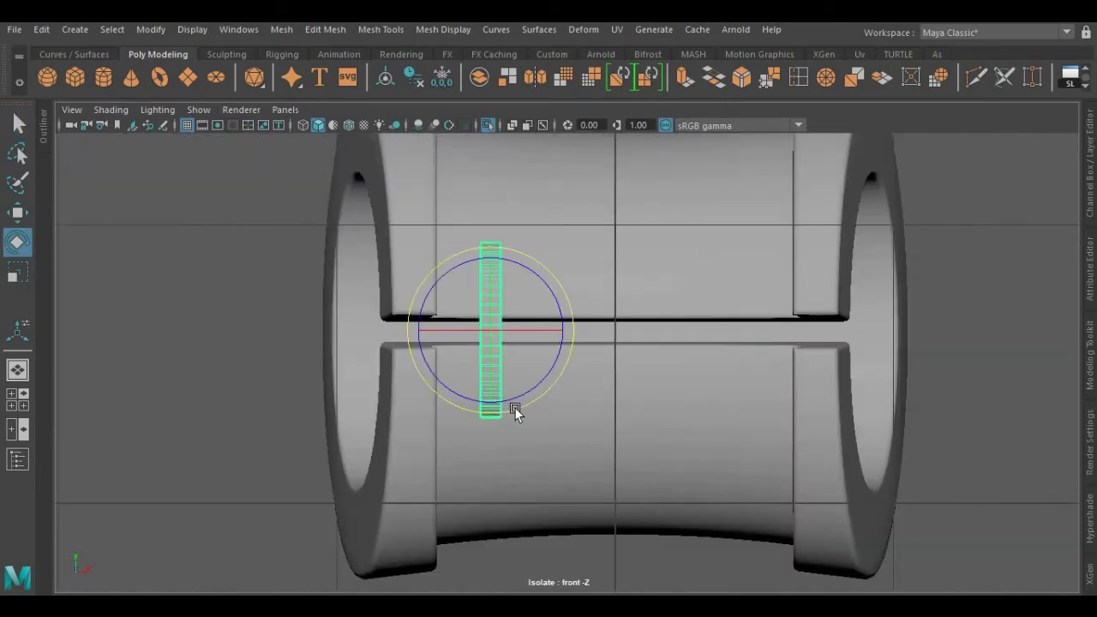
{"action": "left_click_drag", "start_coordinate": [514, 411], "coordinate": [548, 397]}
{"action": "key", "text": "w"}
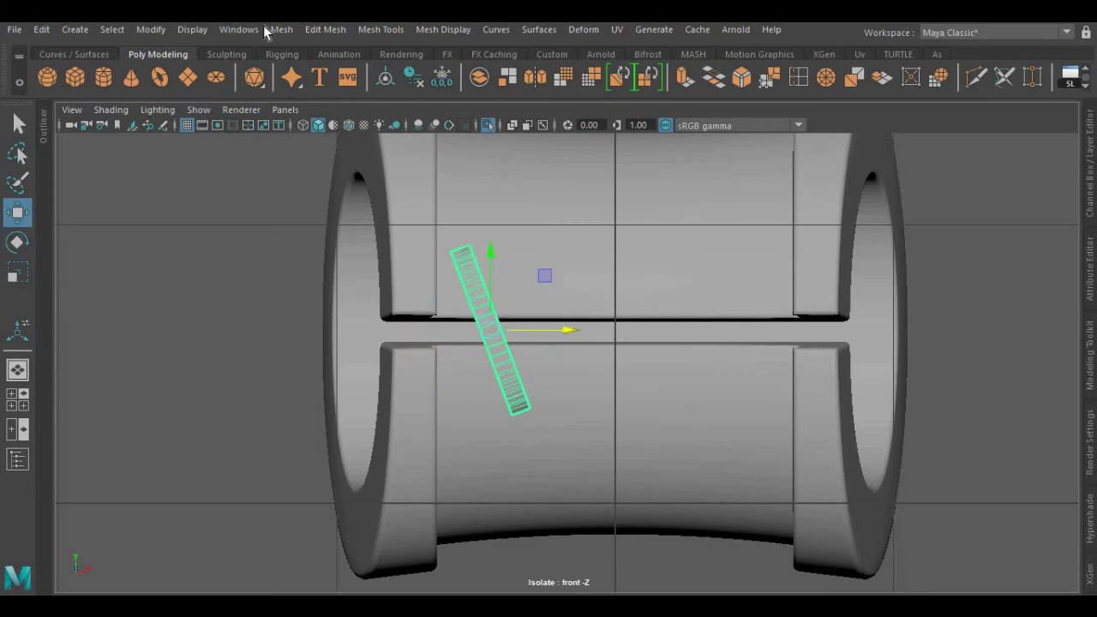
- Mirror the strip as a combined copy across the world X axis without merging borders, offset -0.436, so the two strips cross in an X
{"action": "left_click", "coordinate": [281, 29]}
{"action": "left_click", "coordinate": [429, 275]}
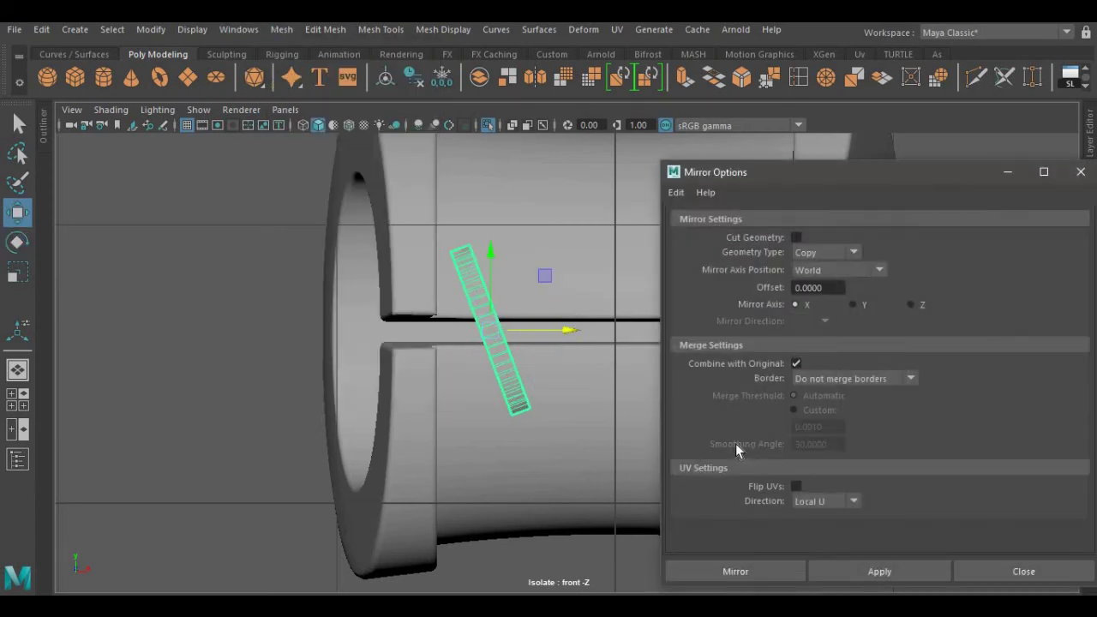
{"action": "left_click", "coordinate": [878, 573]}
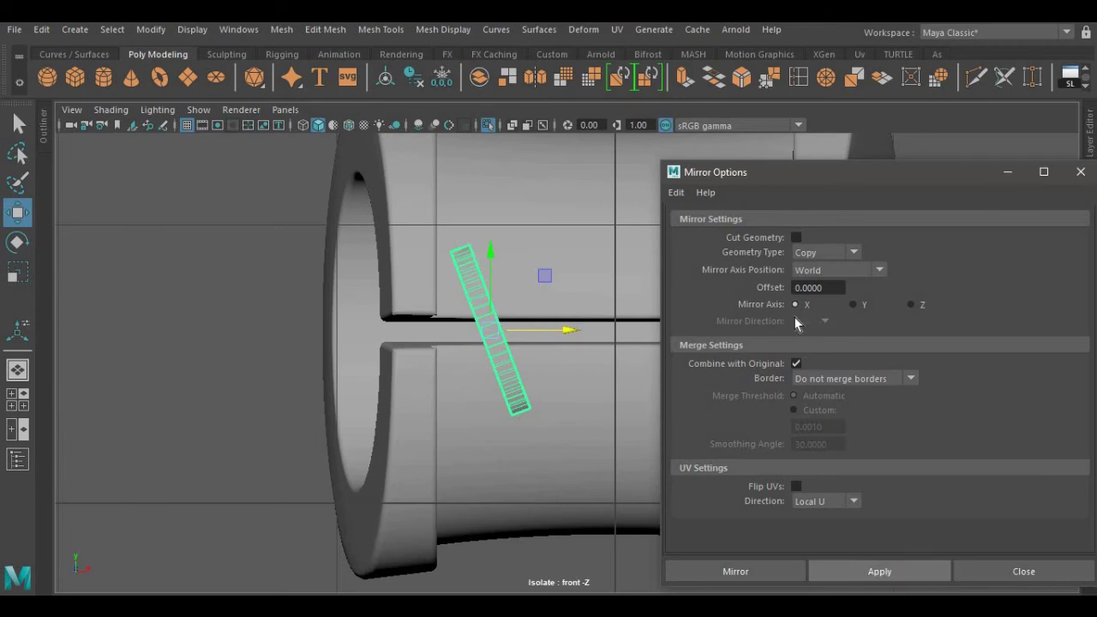
{"action": "left_click_drag", "start_coordinate": [796, 203], "coordinate": [960, 221]}
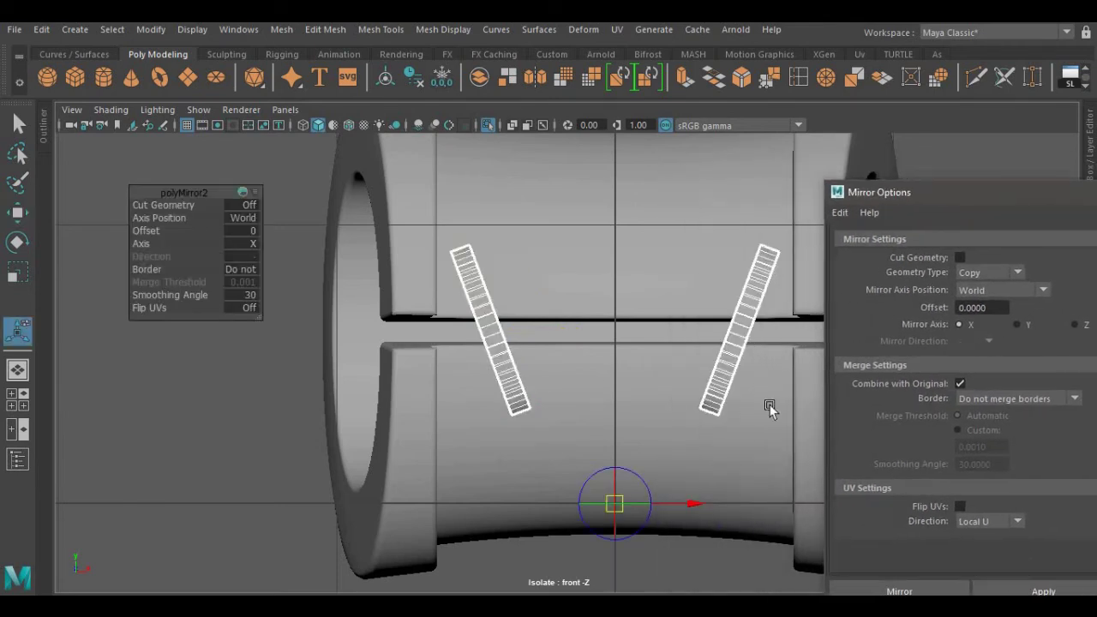
{"action": "left_click_drag", "start_coordinate": [631, 512], "coordinate": [569, 504]}
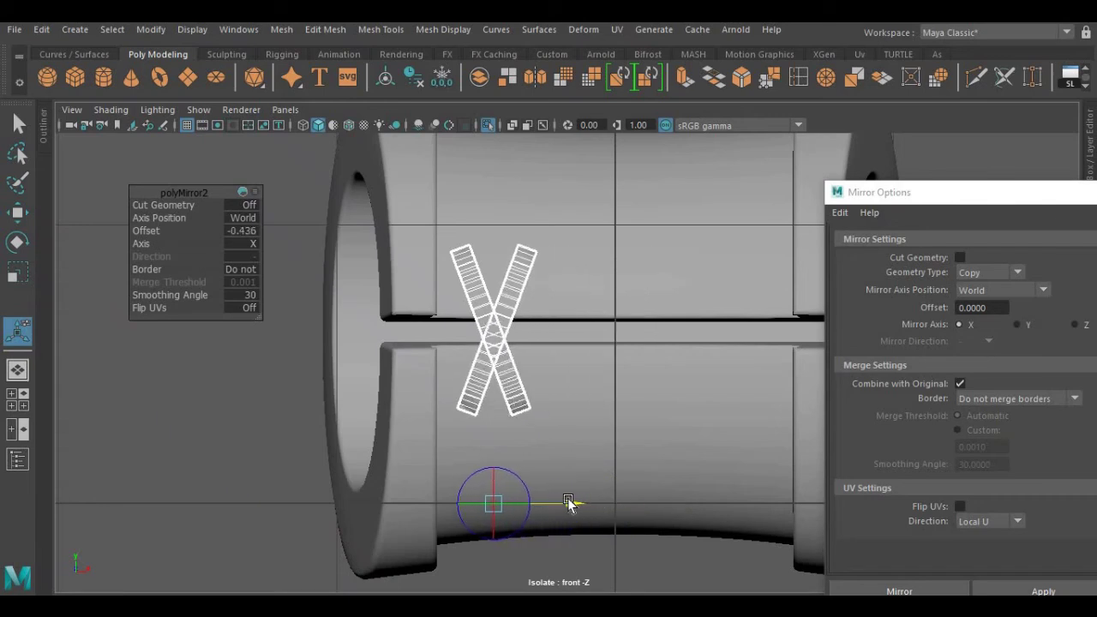
{"action": "key", "text": "w"}
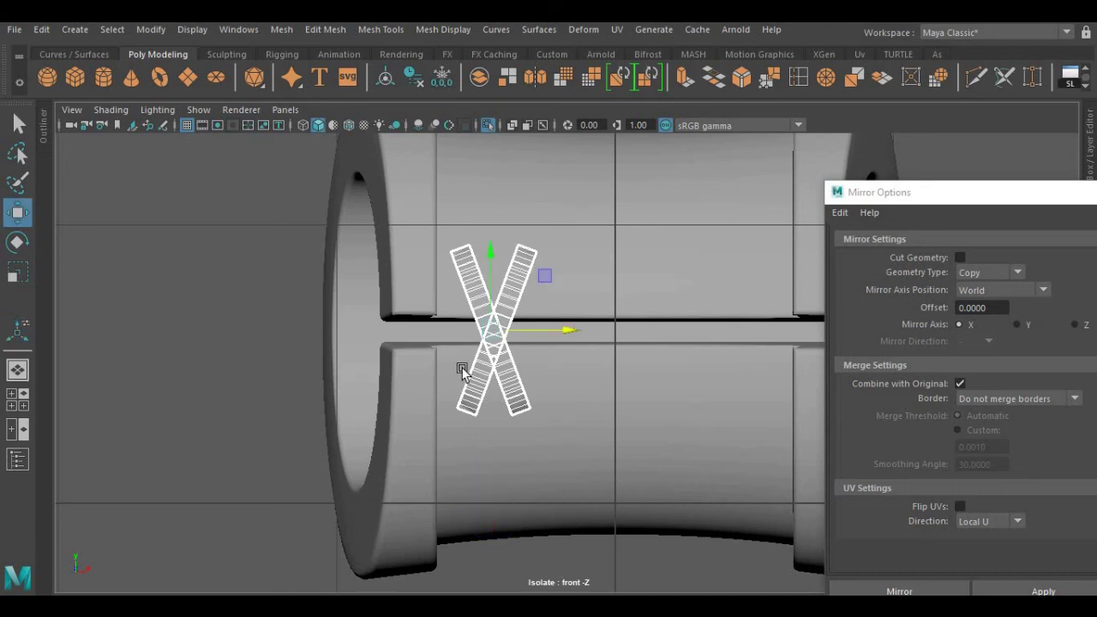
- Mirror the crossed strips across the world X axis with zero offset to place a second X near the opposite flange
{"action": "left_click", "coordinate": [324, 343]}
{"action": "left_click", "coordinate": [491, 337]}
{"action": "scroll", "coordinate": [496, 345], "scroll_direction": "down", "scroll_amount": 5}
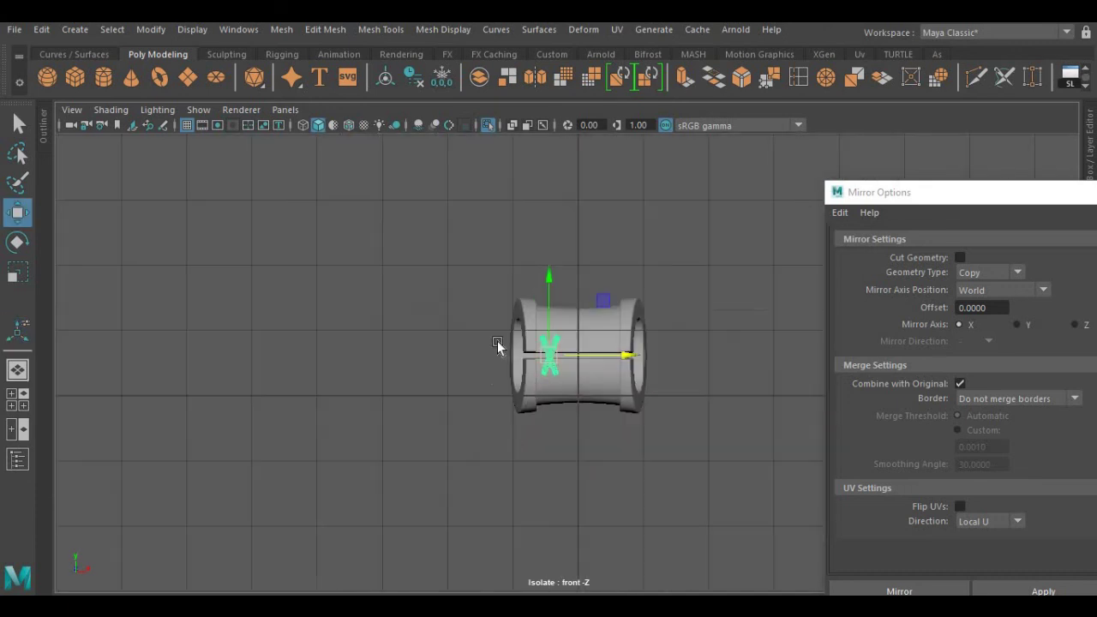
{"action": "middle_click_drag", "start_coordinate": [446, 341], "coordinate": [375, 338], "text": "alt"}
{"action": "scroll", "coordinate": [378, 339], "scroll_direction": "up", "scroll_amount": 8}
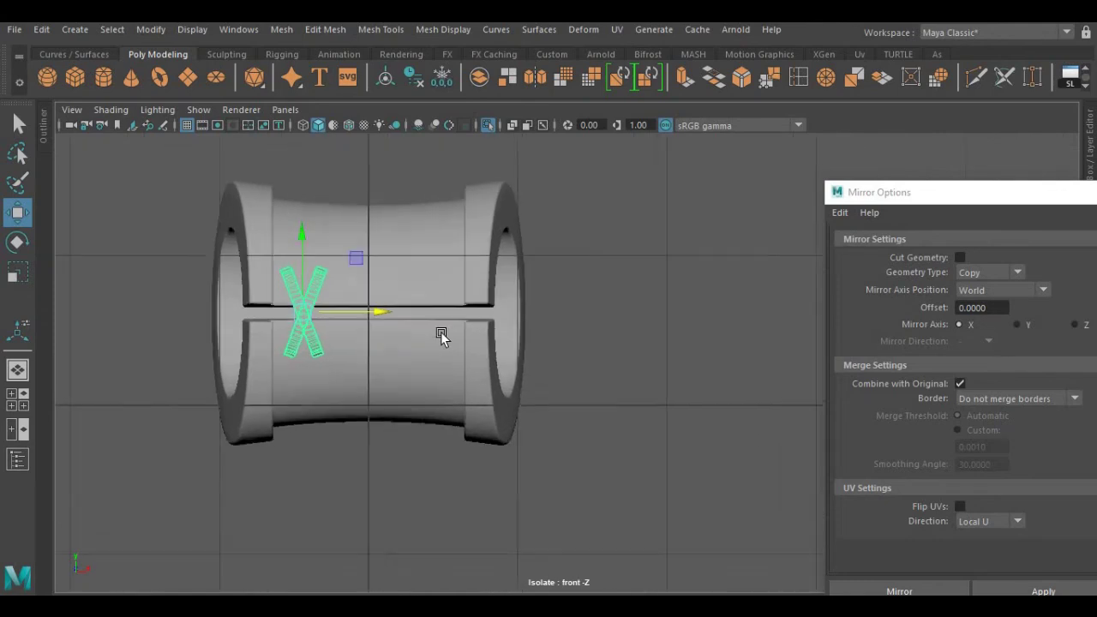
{"action": "left_click", "coordinate": [997, 589]}
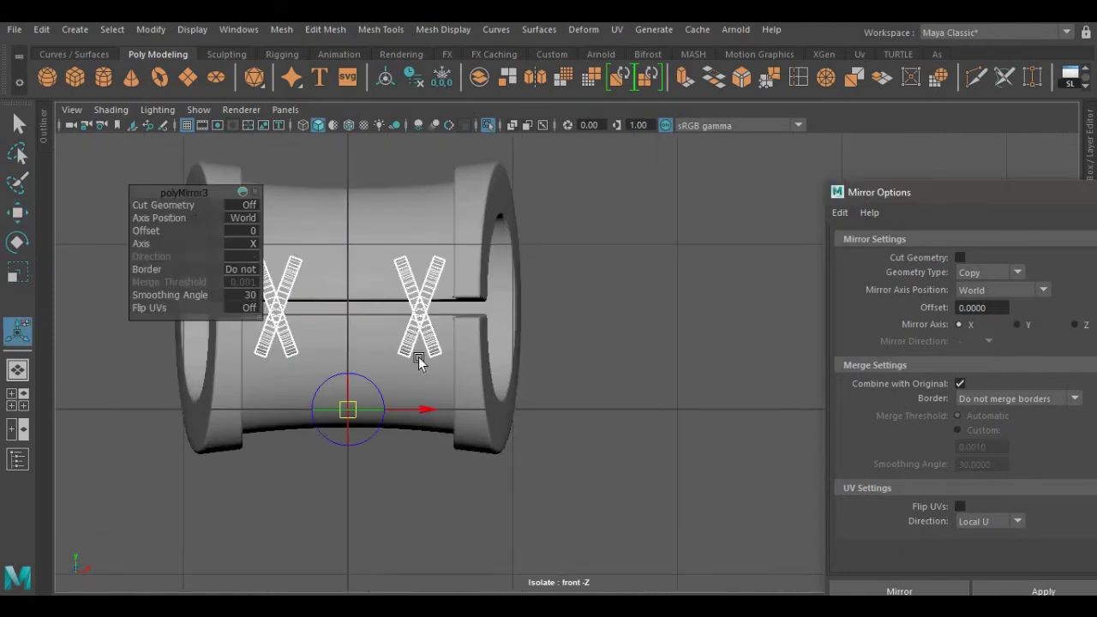
- Mirror both crossed pairs along X again, shifting the mirror offset so one copied X lies between them
{"action": "left_click", "coordinate": [623, 295]}
{"action": "left_click", "coordinate": [419, 319]}
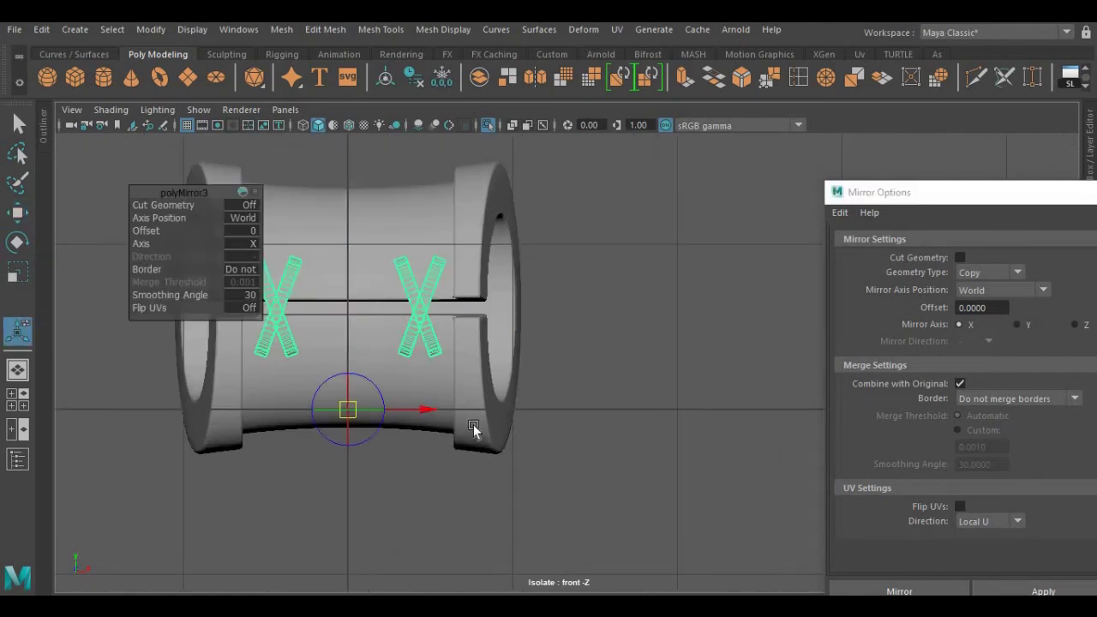
{"action": "key", "text": "w"}
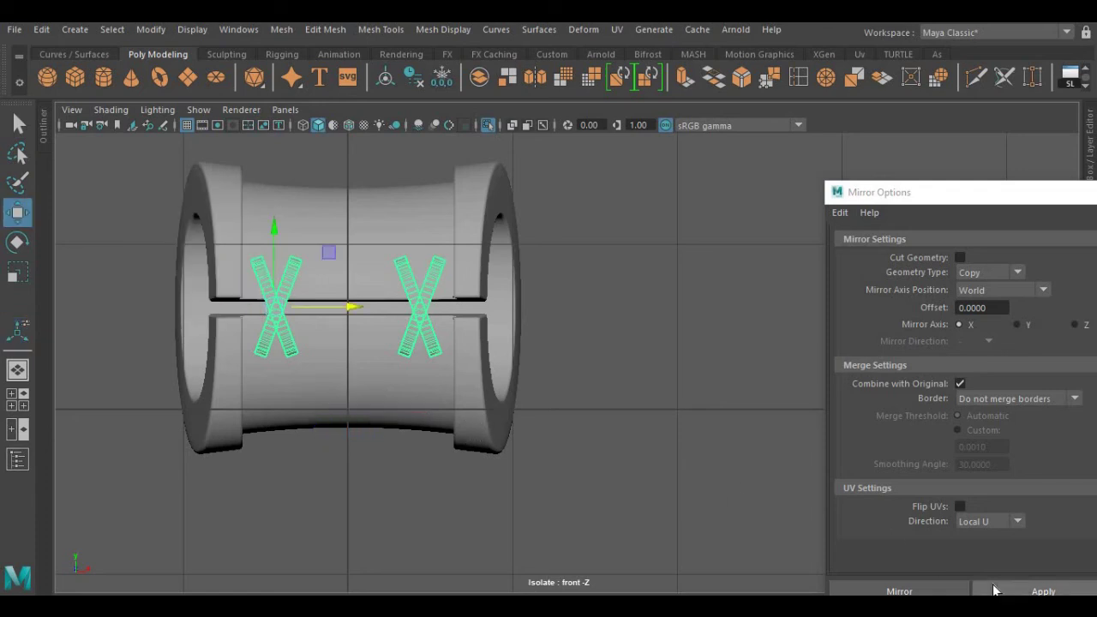
{"action": "left_click", "coordinate": [992, 590]}
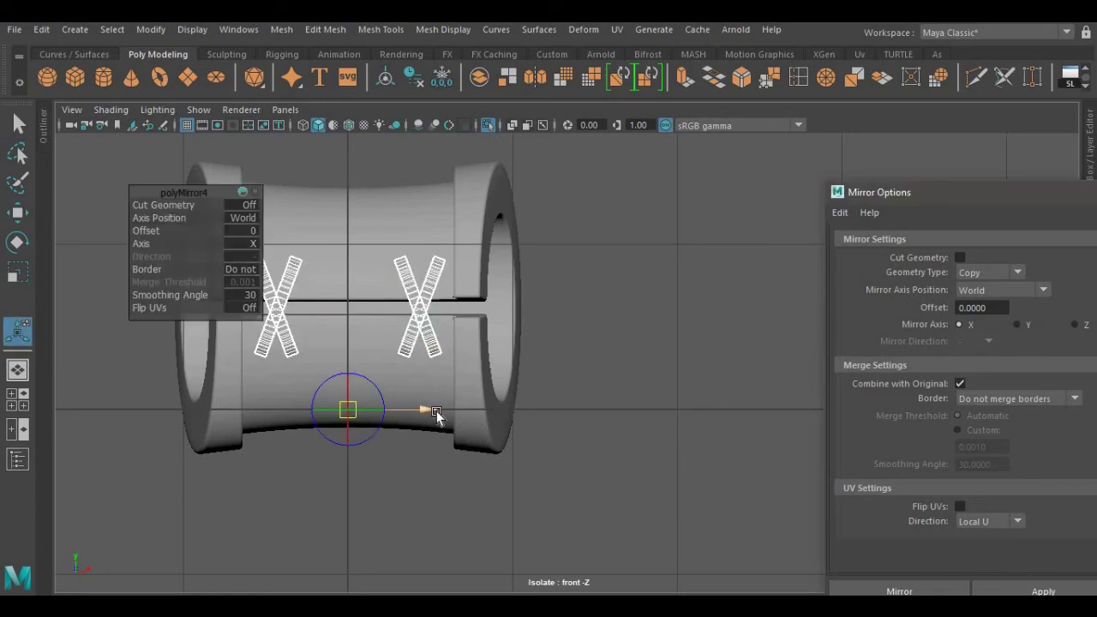
{"action": "left_click", "coordinate": [447, 412]}
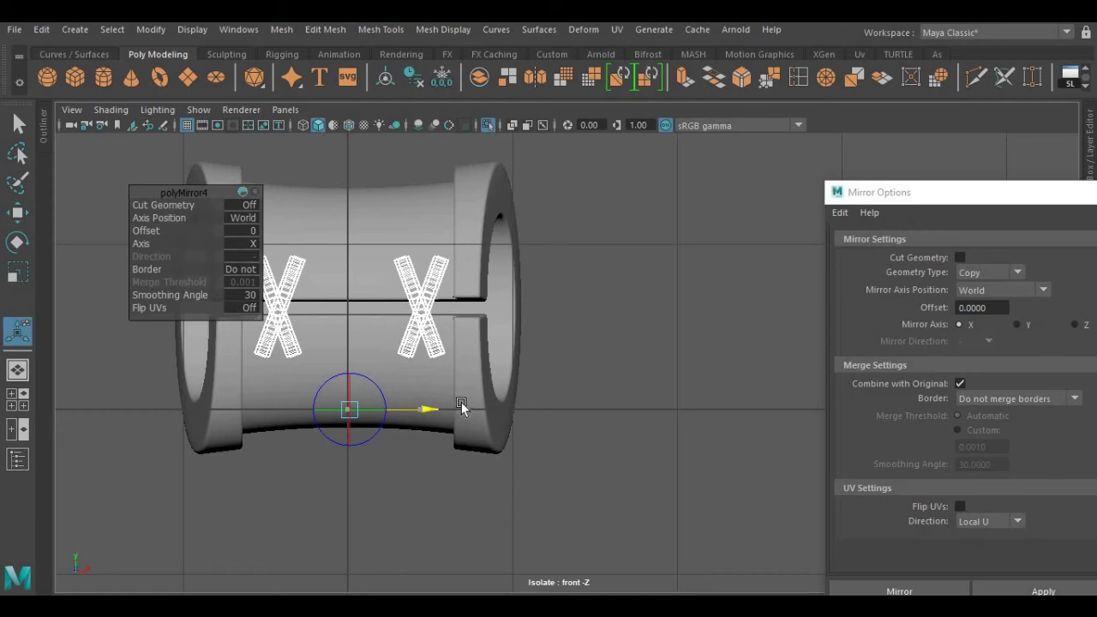
{"action": "left_click_drag", "start_coordinate": [461, 402], "coordinate": [470, 398]}
- Delete the surplus crossed strips lying beyond the sleeve's flange
{"action": "right_click_drag", "start_coordinate": [641, 247], "coordinate": [637, 203]}
{"action": "left_click_drag", "start_coordinate": [631, 436], "coordinate": [470, 184]}
{"action": "key", "text": "Delete"}
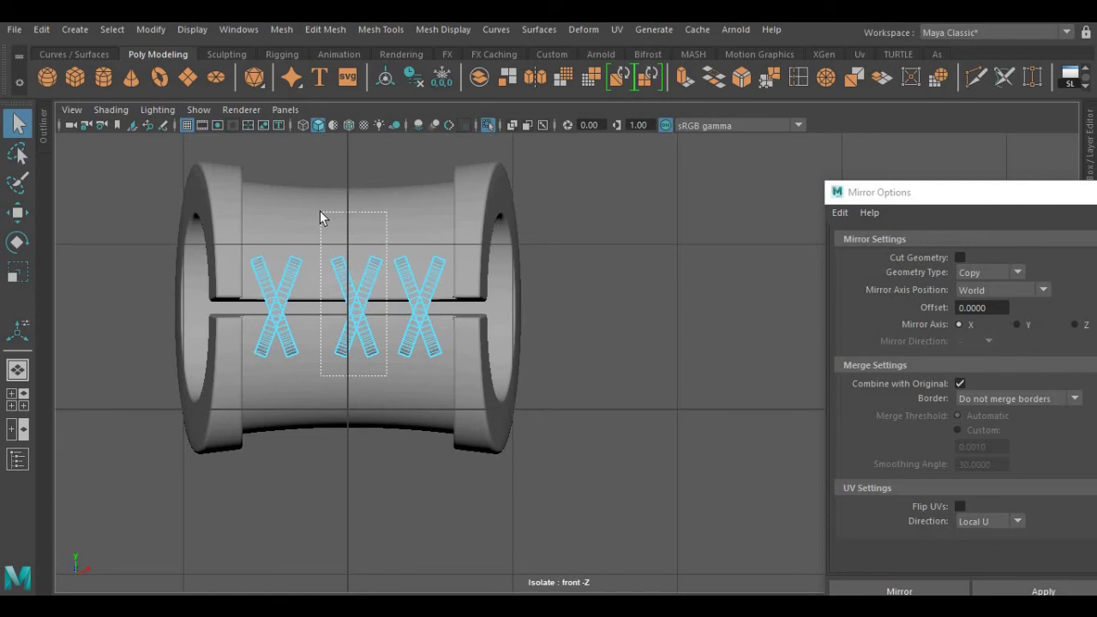
- Move the middle X along the slit to the sleeve's centre line and return to object selection
{"action": "scroll", "coordinate": [387, 262], "scroll_direction": "up", "scroll_amount": 3}
{"action": "key", "text": "w"}
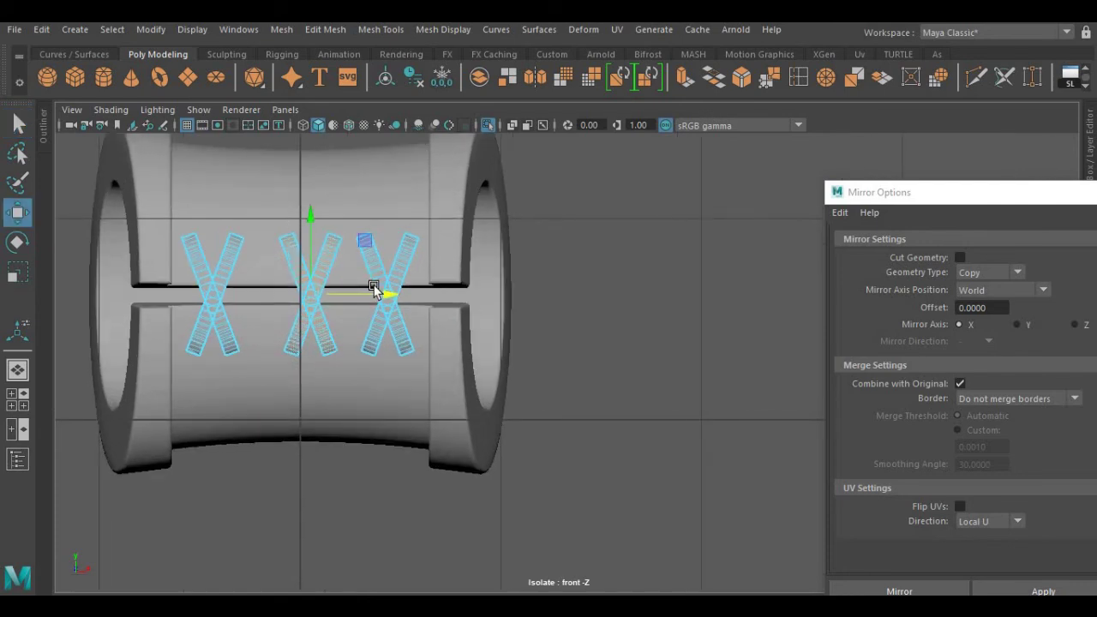
{"action": "key", "text": "f"}
{"action": "scroll", "coordinate": [429, 294], "scroll_direction": "down", "scroll_amount": 9}
{"action": "scroll", "coordinate": [542, 341], "scroll_direction": "up", "scroll_amount": 3}
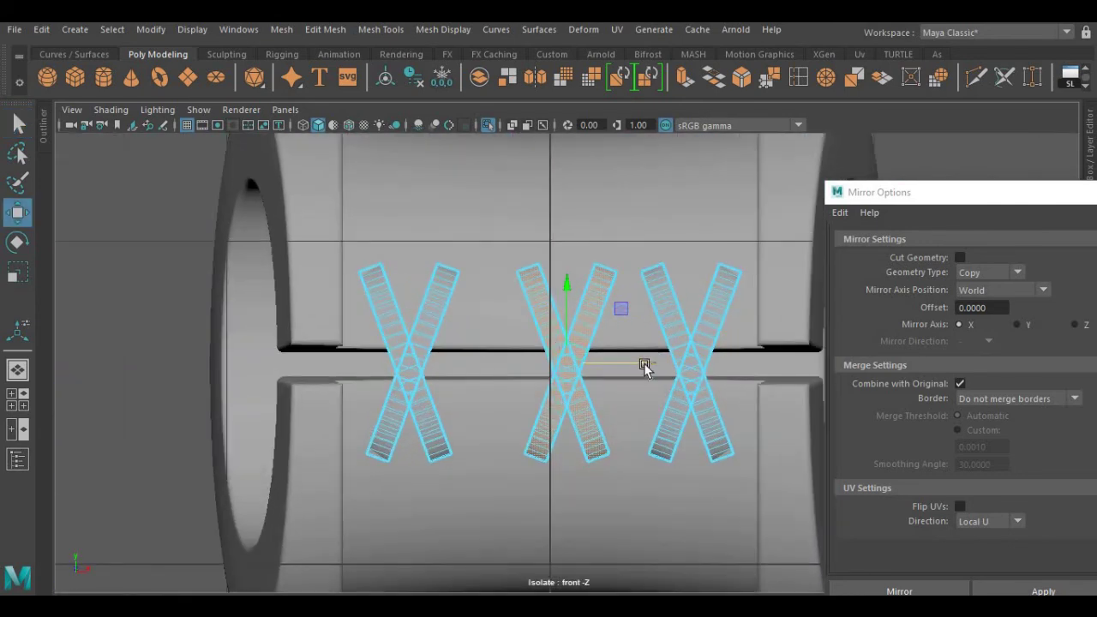
{"action": "left_click_drag", "start_coordinate": [643, 366], "coordinate": [630, 369]}
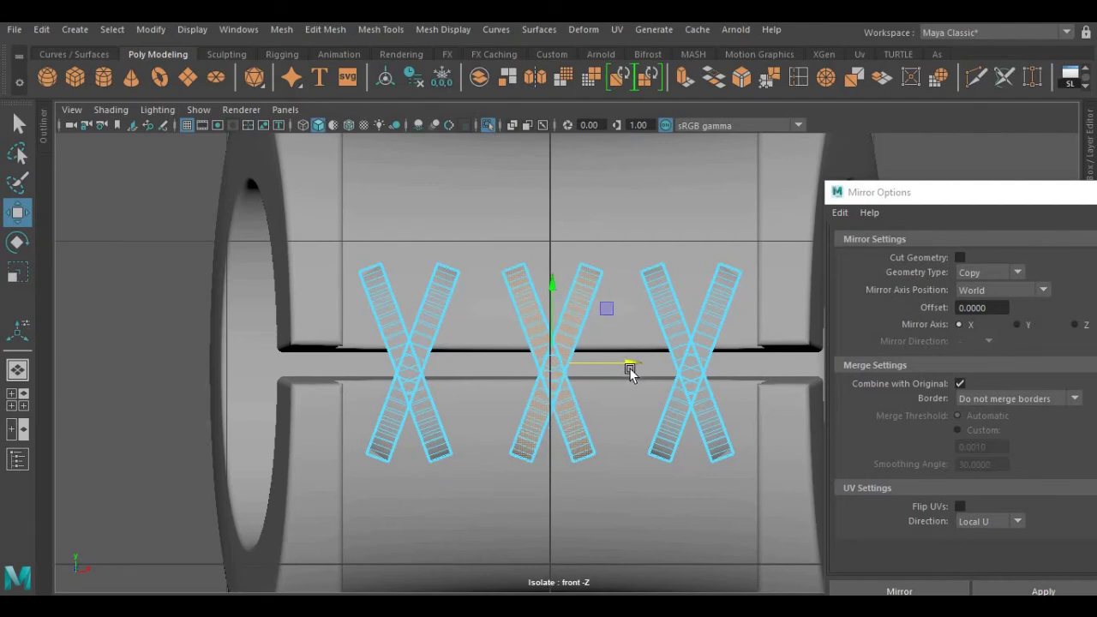
{"action": "scroll", "coordinate": [630, 371], "scroll_direction": "down", "scroll_amount": 5}
{"action": "right_click_drag", "start_coordinate": [647, 161], "coordinate": [710, 140]}
{"action": "left_click", "coordinate": [617, 213]}
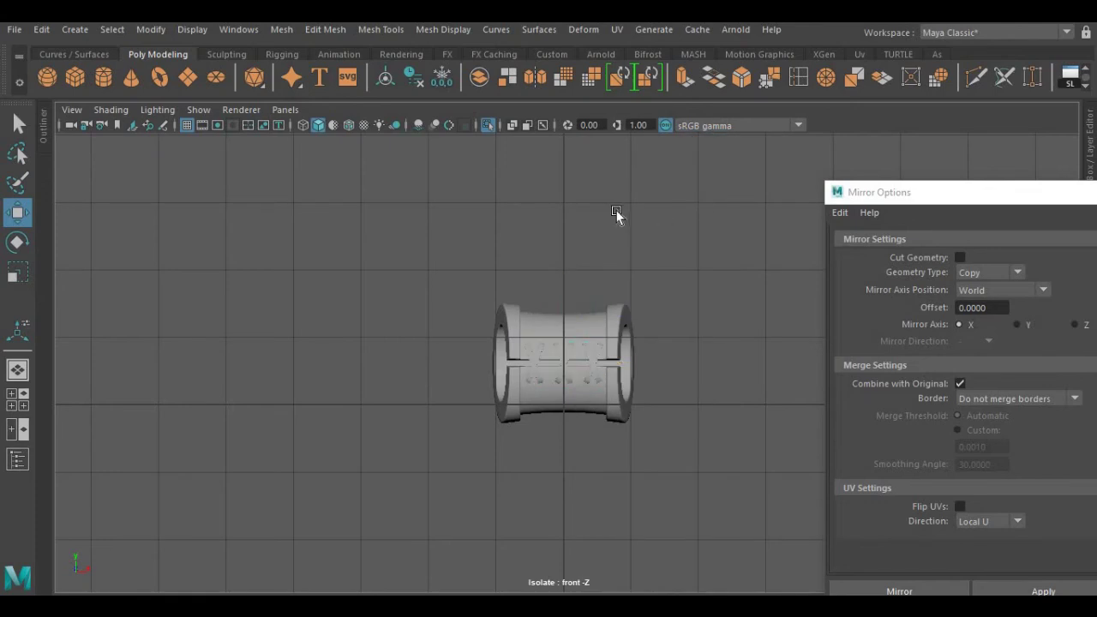
- Switch back to the perspective view, add a polygon cube and raise it to the rope loop's upper ends
{"action": "key", "text": "space"}
{"action": "left_click_drag", "start_coordinate": [617, 212], "coordinate": [620, 157]}
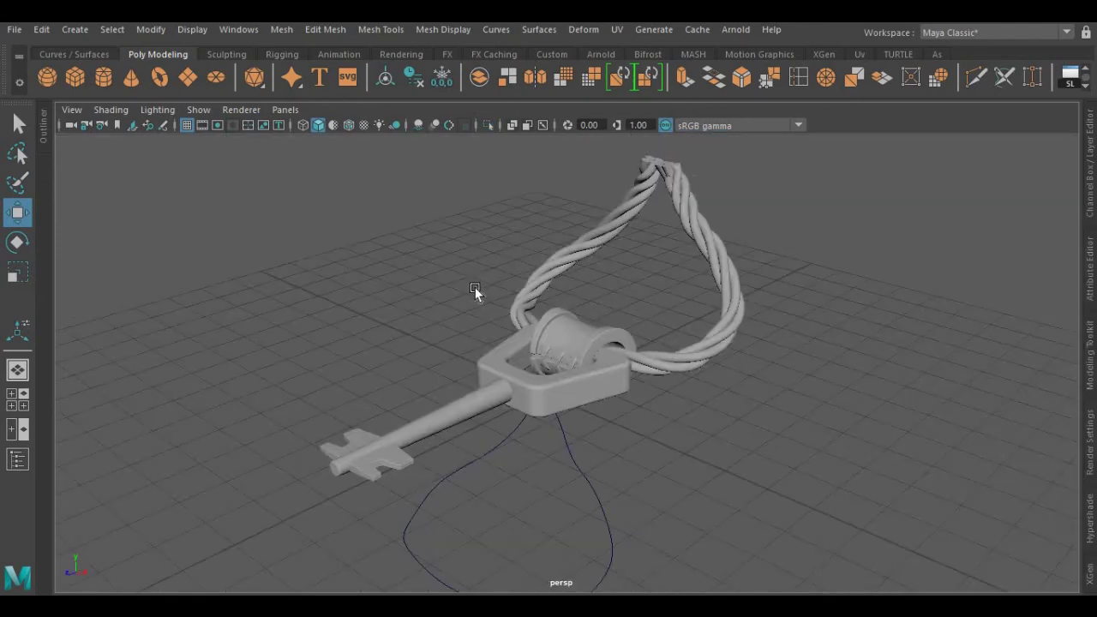
{"action": "scroll", "coordinate": [474, 295], "scroll_direction": "down", "scroll_amount": 4}
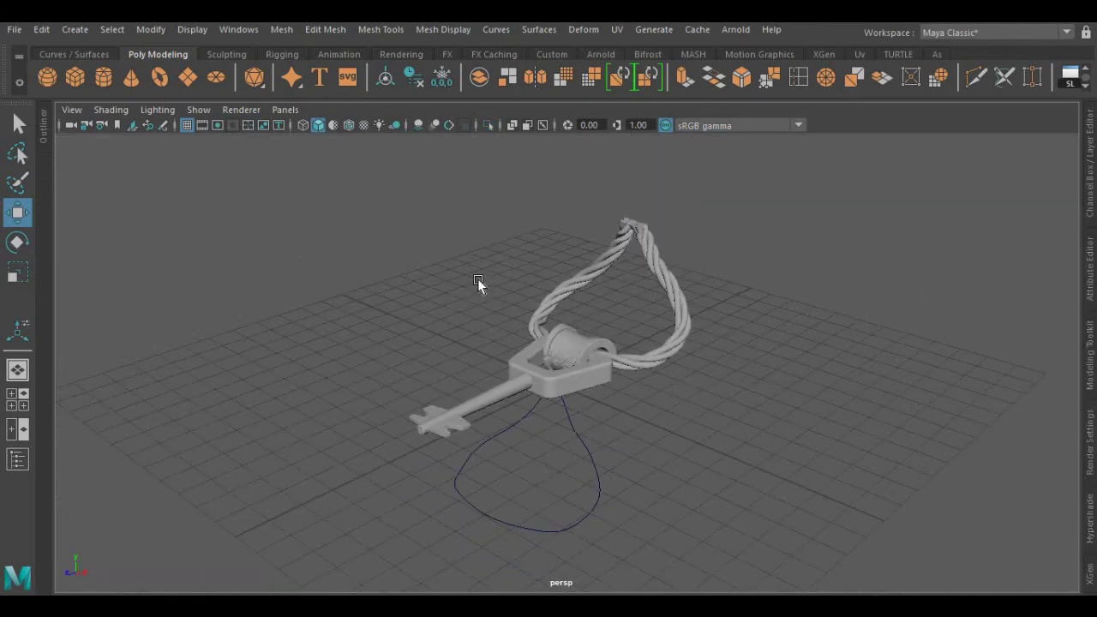
{"action": "left_click_drag", "start_coordinate": [489, 266], "coordinate": [521, 237], "text": "alt"}
{"action": "middle_click_drag", "start_coordinate": [521, 237], "coordinate": [512, 263], "text": "alt"}
{"action": "scroll", "coordinate": [514, 263], "scroll_direction": "down", "scroll_amount": 3}
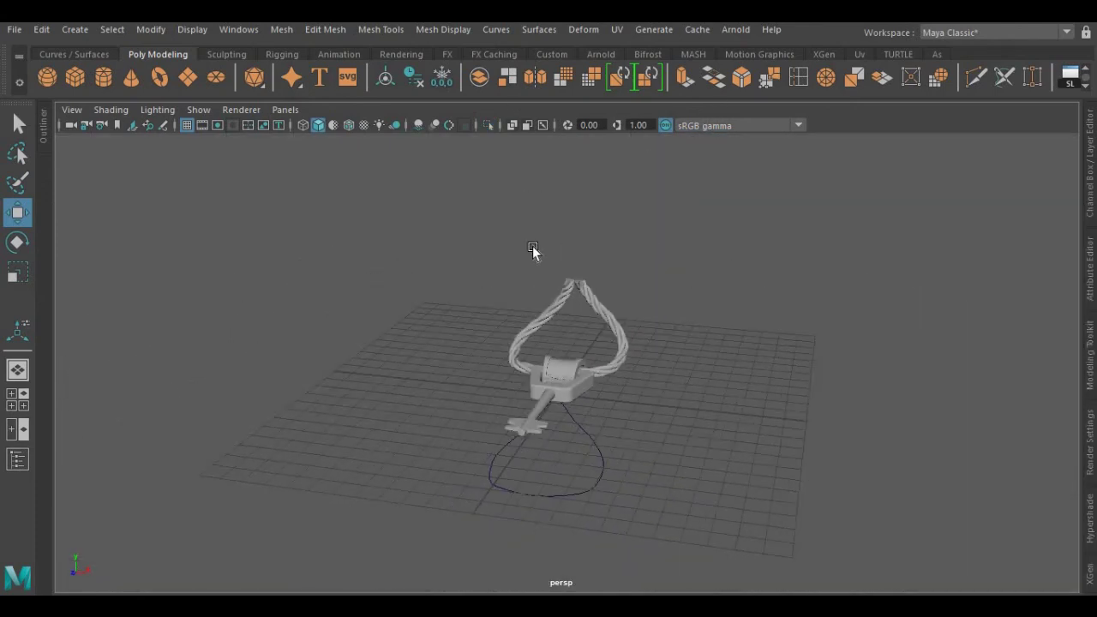
{"action": "mouse_move", "coordinate": [514, 261]}
{"action": "left_mouse_down", "text": "alt"}
{"action": "mouse_move", "coordinate": [534, 252]}
{"action": "mouse_move", "coordinate": [517, 250]}
{"action": "left_mouse_up", "text": "alt"}
{"action": "left_click", "coordinate": [74, 78]}
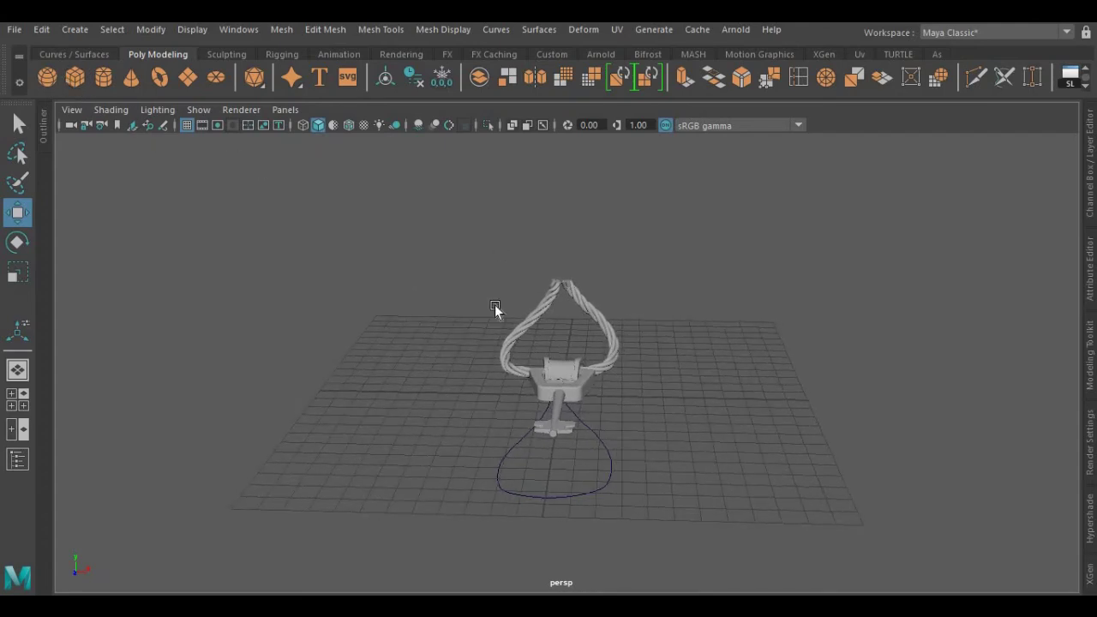
{"action": "left_click_drag", "start_coordinate": [561, 322], "coordinate": [535, 196]}
{"action": "scroll", "coordinate": [511, 245], "scroll_direction": "up", "scroll_amount": 4}
{"action": "left_click_drag", "start_coordinate": [510, 247], "coordinate": [583, 221], "text": "alt"}
{"action": "left_click_drag", "start_coordinate": [654, 157], "coordinate": [648, 211]}
- Scale the cube to about 2.12 × 1.45 × 1 and position it over the rope loop's upper ends
{"action": "left_click_drag", "start_coordinate": [643, 214], "coordinate": [590, 237], "text": "alt"}
{"action": "key", "text": "r"}
{"action": "left_click_drag", "start_coordinate": [654, 323], "coordinate": [587, 369]}
{"action": "left_click_drag", "start_coordinate": [546, 298], "coordinate": [704, 215], "text": "alt"}
{"action": "left_click_drag", "start_coordinate": [576, 161], "coordinate": [593, 268]}
{"action": "key", "text": "w"}
{"action": "scroll", "coordinate": [599, 220], "scroll_direction": "up", "scroll_amount": 4}
{"action": "left_click_drag", "start_coordinate": [598, 220], "coordinate": [577, 248], "text": "alt"}
{"action": "middle_click_drag", "start_coordinate": [577, 248], "coordinate": [535, 317], "text": "alt"}
{"action": "left_click_drag", "start_coordinate": [719, 181], "coordinate": [719, 190]}
- Bevel the two short upper side edges of the block with a fraction of 0.4
{"action": "left_click_drag", "start_coordinate": [583, 274], "coordinate": [662, 228], "text": "alt"}
{"action": "left_click_drag", "start_coordinate": [568, 195], "coordinate": [523, 197], "text": "alt"}
{"action": "right_click_drag", "start_coordinate": [521, 160], "coordinate": [509, 118]}
{"action": "middle_click_drag", "start_coordinate": [508, 209], "coordinate": [478, 274], "text": "alt"}
{"action": "left_click", "coordinate": [532, 252]}
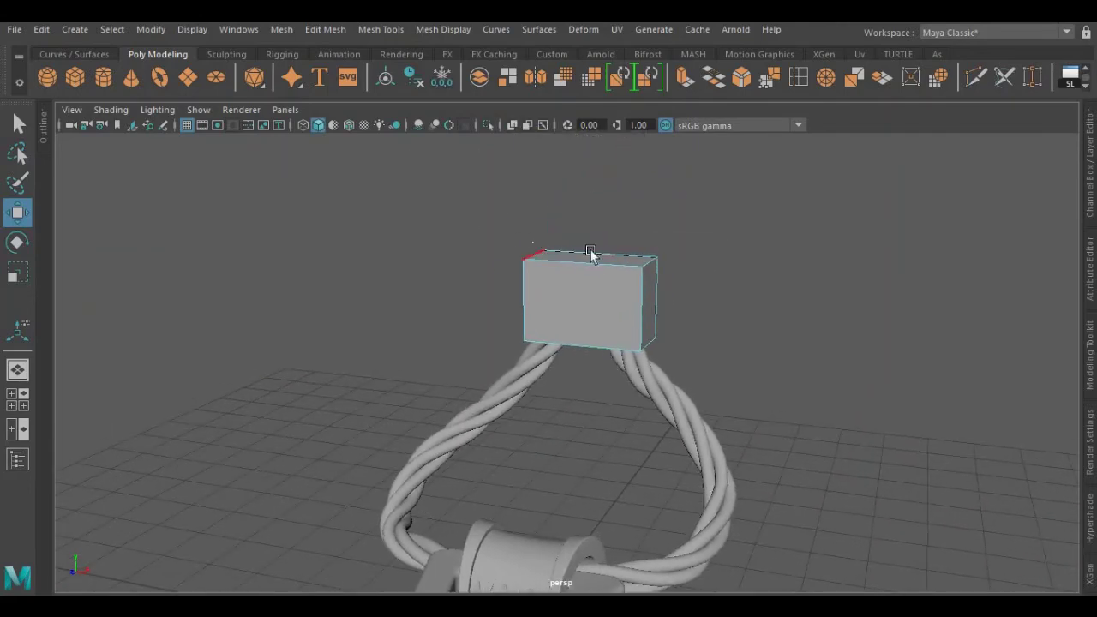
{"action": "left_click", "coordinate": [644, 263], "text": "shift"}
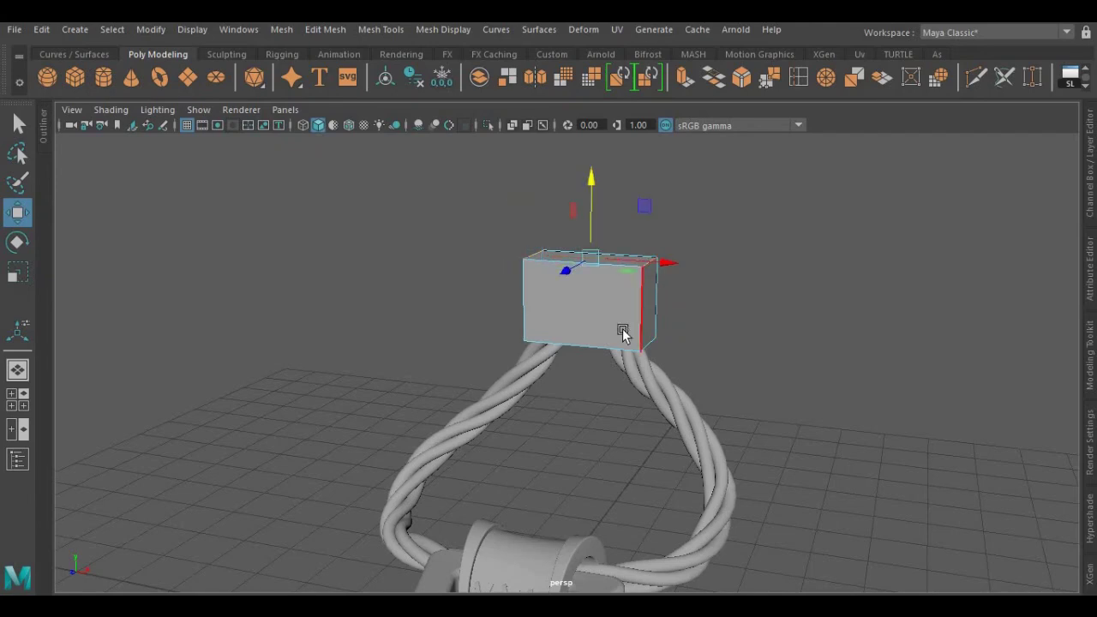
{"action": "key", "text": "ctrl+b"}
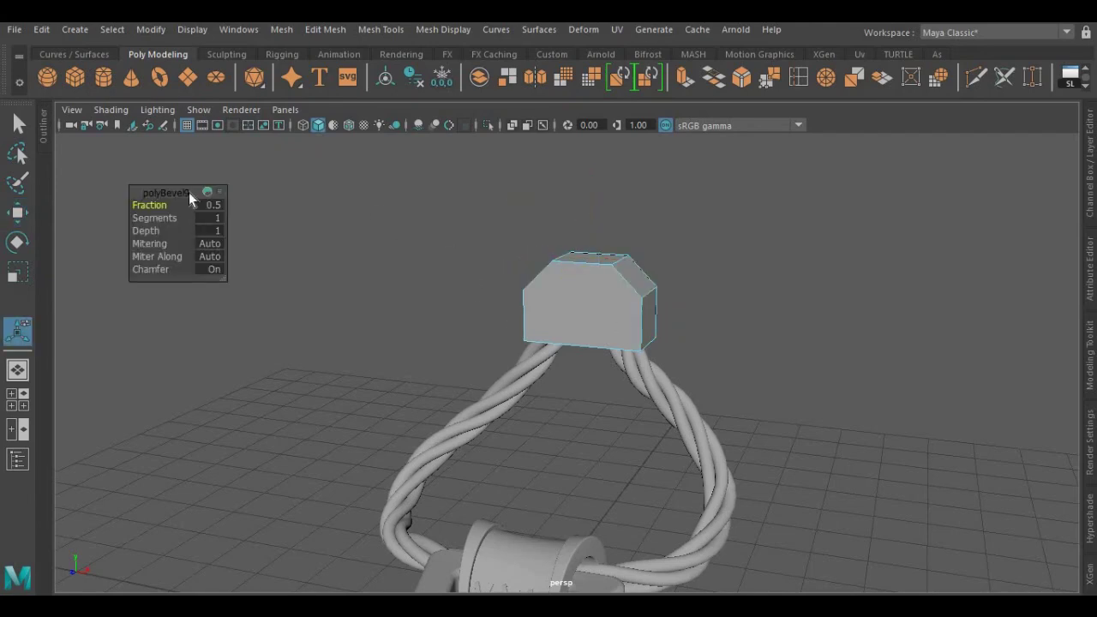
{"action": "left_click_drag", "start_coordinate": [150, 209], "coordinate": [152, 208]}
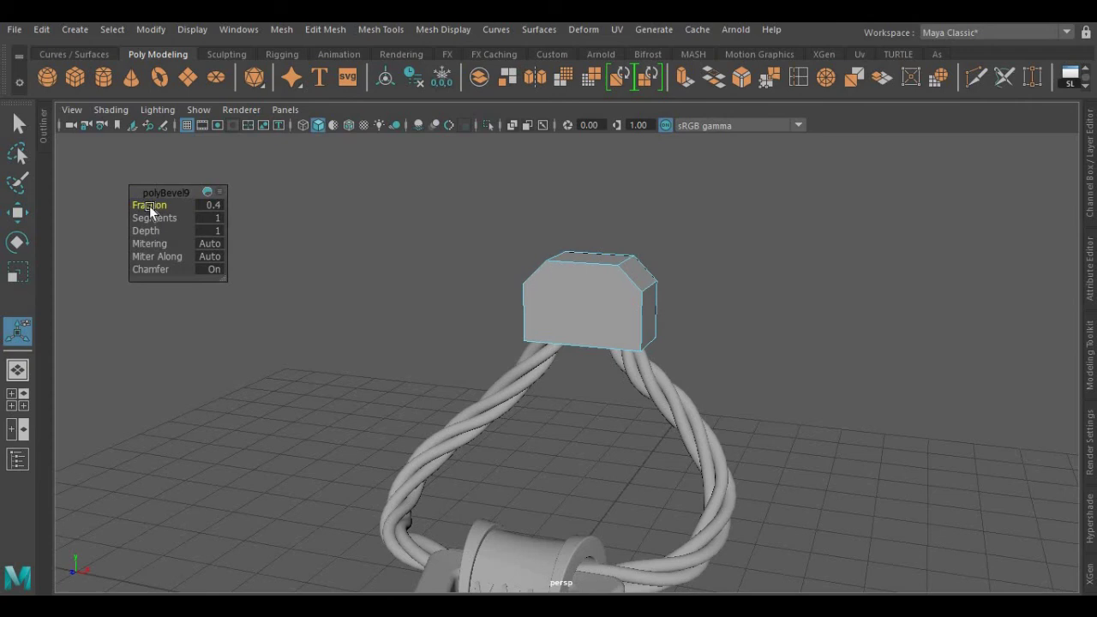
- Bevel all edges of the whole block with a fraction of 0.2 and 6 segments, then deselect it
{"action": "left_click_drag", "start_coordinate": [434, 277], "coordinate": [354, 286], "text": "alt"}
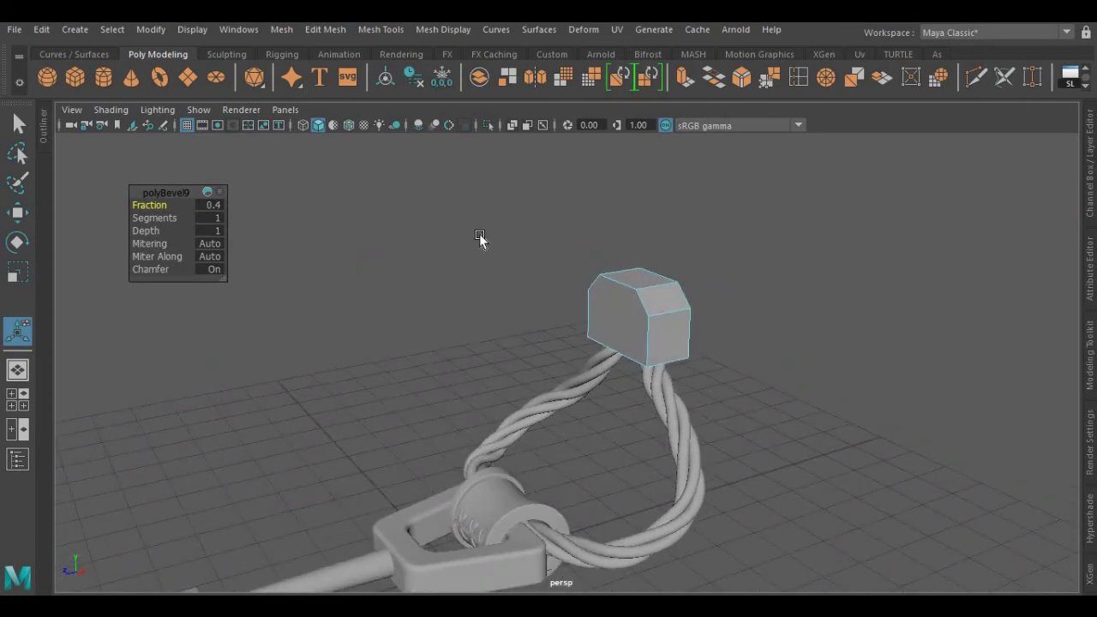
{"action": "right_click_drag", "start_coordinate": [480, 238], "coordinate": [538, 132]}
{"action": "left_click_drag", "start_coordinate": [485, 245], "coordinate": [510, 246], "text": "alt"}
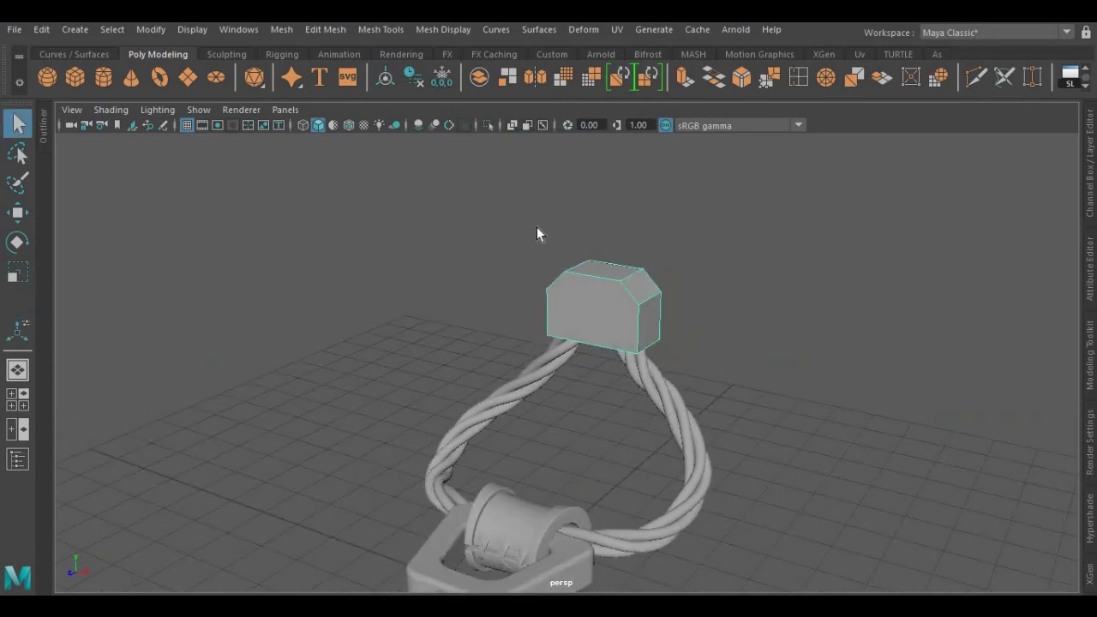
{"action": "key", "text": "ctrl+b"}
{"action": "scroll", "coordinate": [628, 322], "scroll_direction": "up", "scroll_amount": 2}
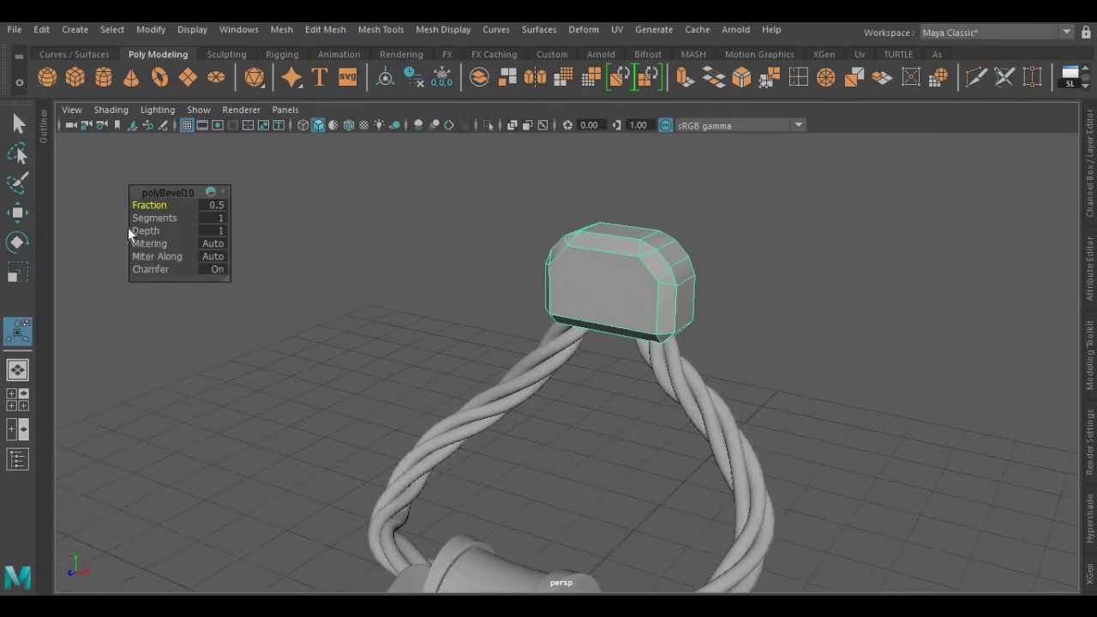
{"action": "left_click_drag", "start_coordinate": [144, 205], "coordinate": [169, 217]}
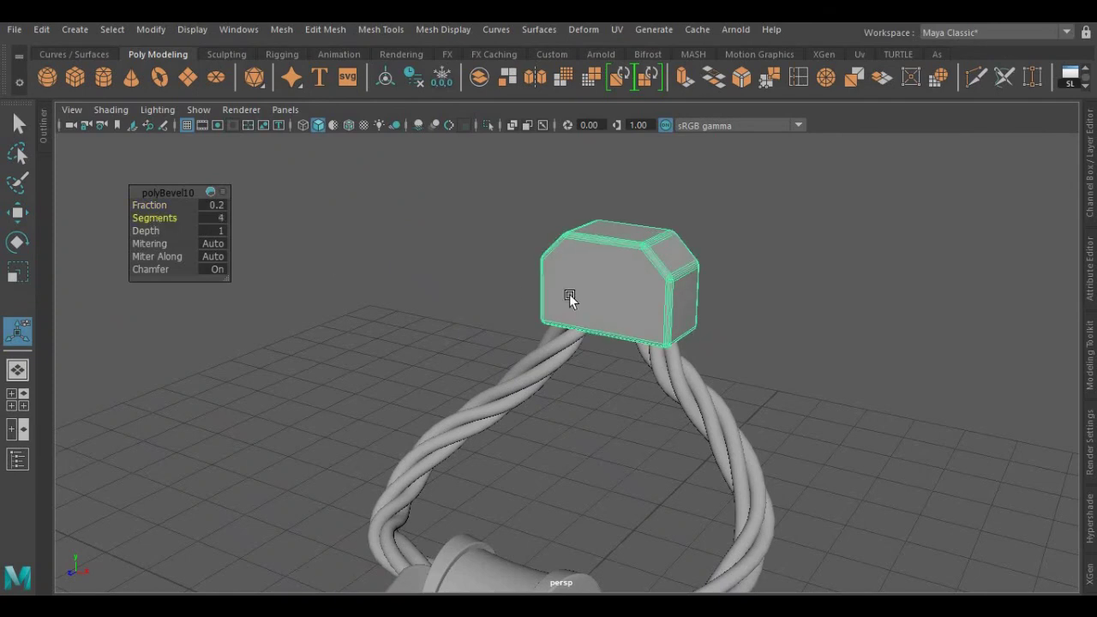
{"action": "left_click_drag", "start_coordinate": [569, 294], "coordinate": [289, 258], "text": "alt"}
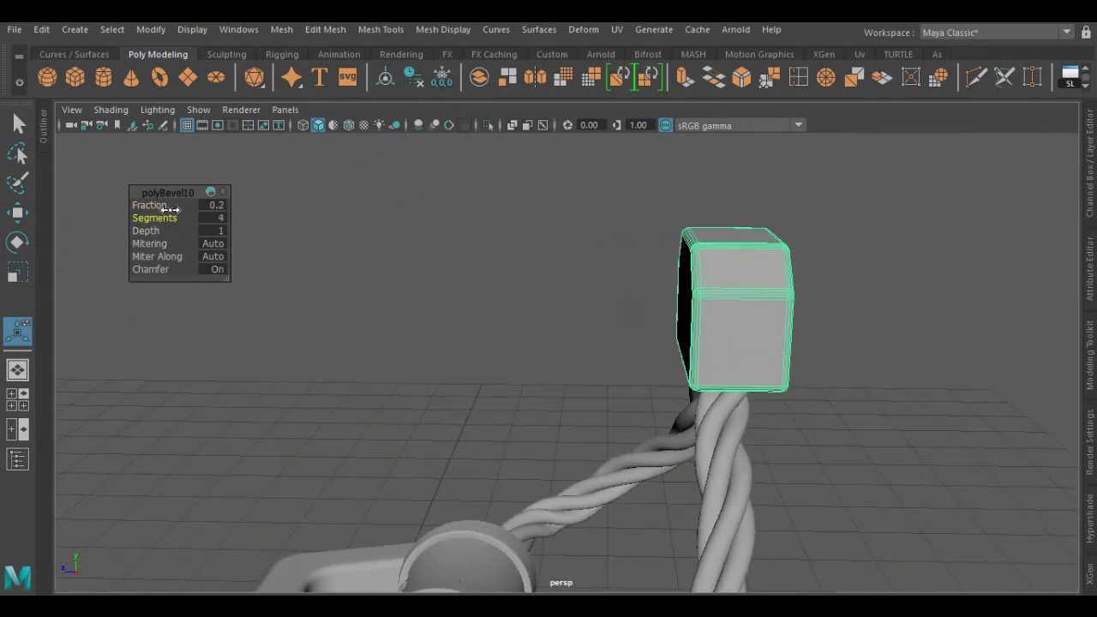
{"action": "left_click_drag", "start_coordinate": [161, 215], "coordinate": [187, 217]}
{"action": "mouse_move", "coordinate": [445, 280]}
{"action": "left_mouse_down", "text": "alt"}
{"action": "mouse_move", "coordinate": [537, 277]}
{"action": "mouse_move", "coordinate": [454, 290]}
{"action": "left_mouse_up", "text": "alt"}
{"action": "scroll", "coordinate": [453, 290], "scroll_direction": "down", "scroll_amount": 3}
{"action": "right_click_drag", "start_coordinate": [436, 160], "coordinate": [493, 137]}
{"action": "key", "text": "q"}
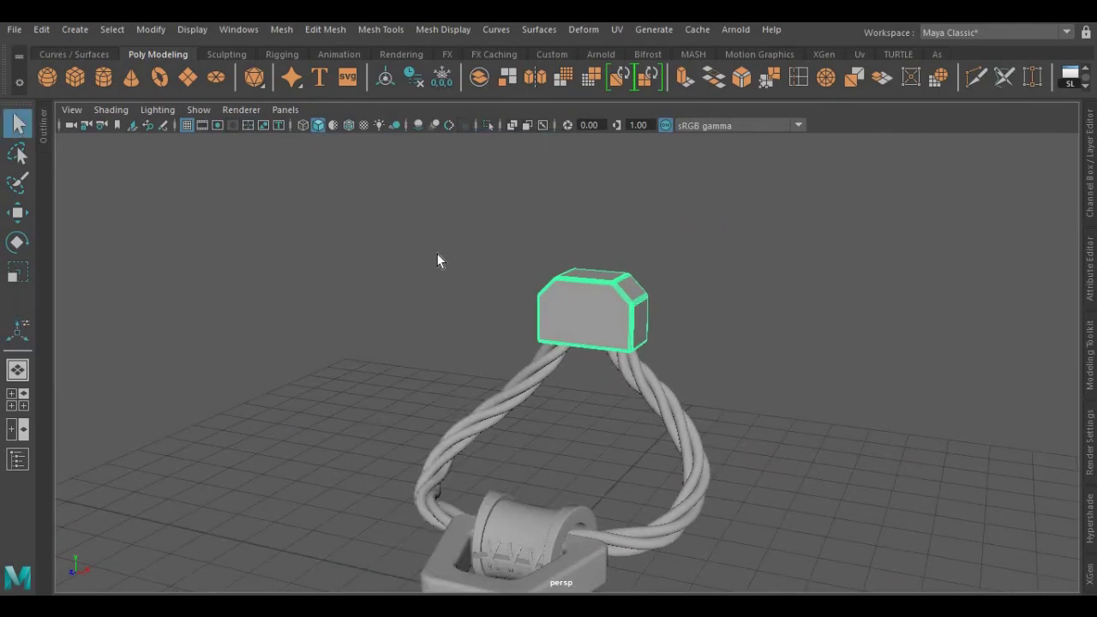
{"action": "left_click", "coordinate": [439, 260]}
- Add a polygon cylinder, raise it to about 2.96 in Y and set its X rotation to 90
{"action": "scroll", "coordinate": [466, 318], "scroll_direction": "down", "scroll_amount": 3}
{"action": "middle_click_drag", "start_coordinate": [466, 317], "coordinate": [471, 289], "text": "alt"}
{"action": "left_click_drag", "start_coordinate": [471, 289], "coordinate": [531, 273], "text": "alt"}
{"action": "left_click", "coordinate": [548, 264]}
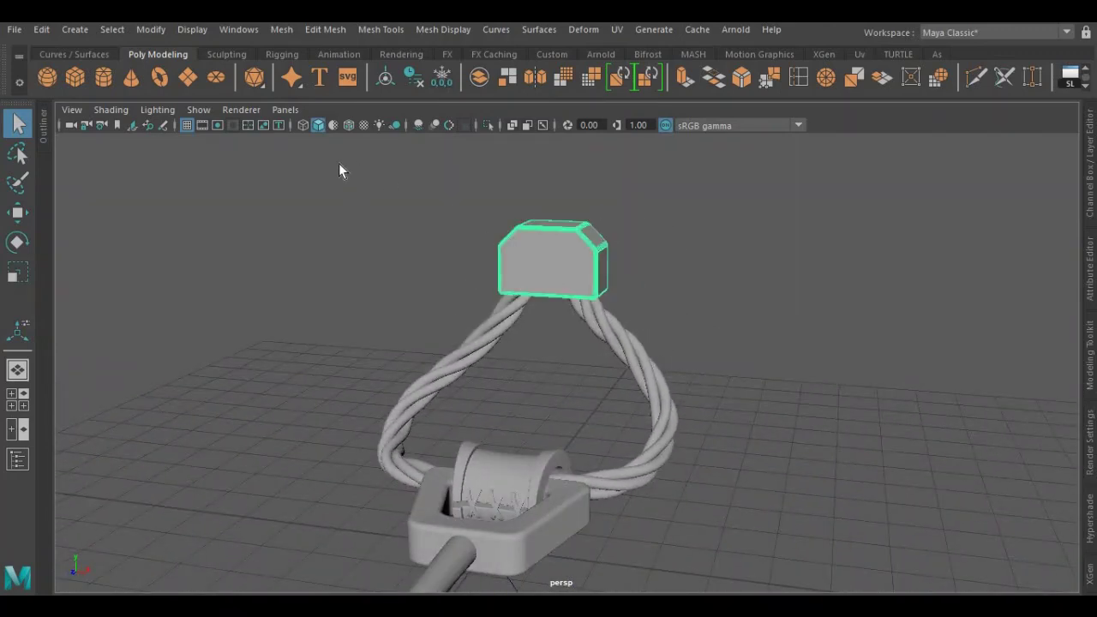
{"action": "left_click", "coordinate": [103, 77]}
{"action": "scroll", "coordinate": [514, 432], "scroll_direction": "down", "scroll_amount": 5}
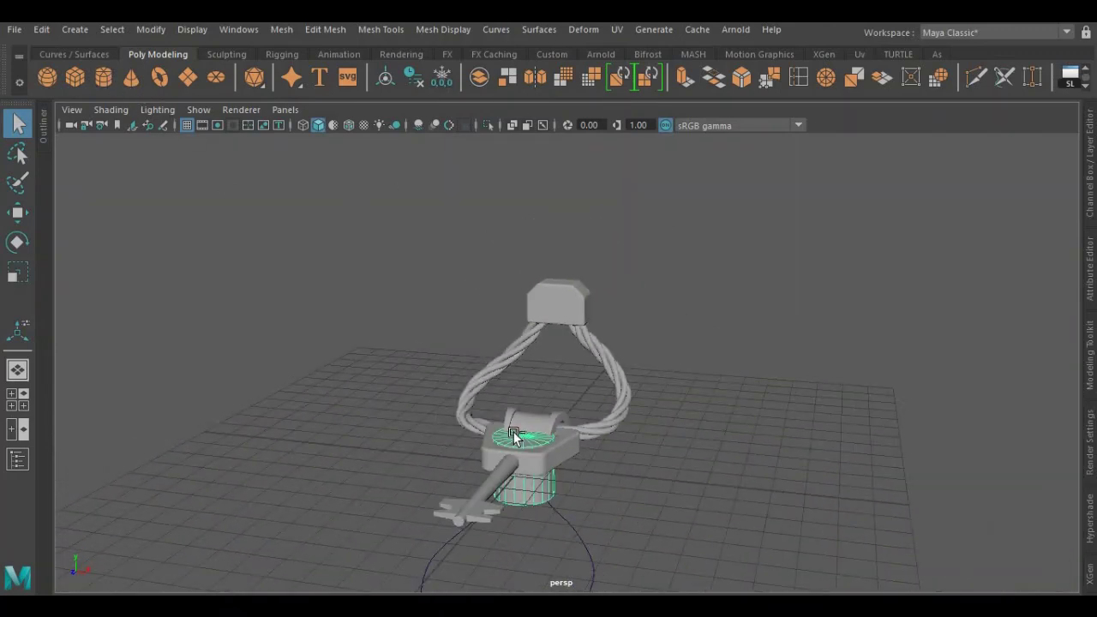
{"action": "key", "text": "w"}
{"action": "left_click_drag", "start_coordinate": [520, 392], "coordinate": [523, 298]}
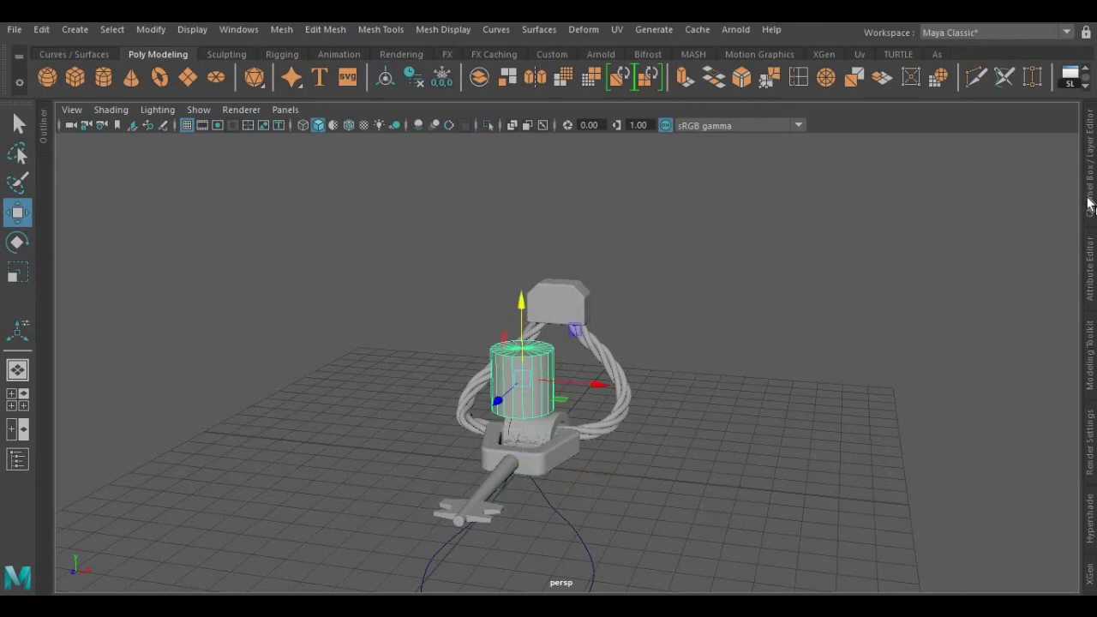
{"action": "left_click", "coordinate": [1091, 204]}
{"action": "key", "text": "e"}
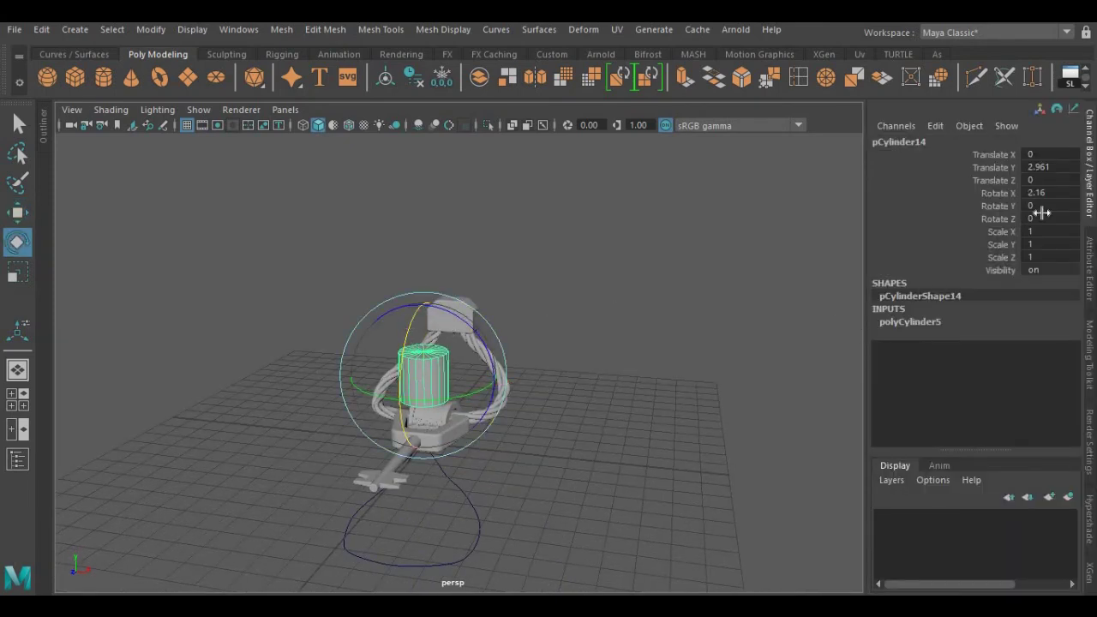
{"action": "double_click", "coordinate": [1044, 194]}
{"action": "type", "text": "90"}
{"action": "key", "text": "Return"}
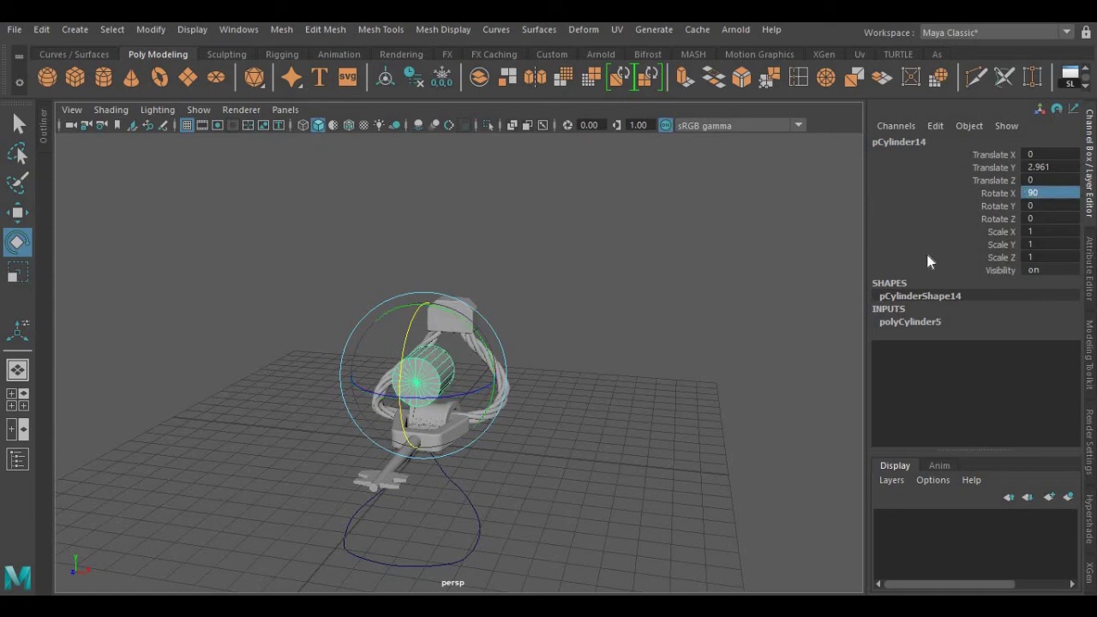
- Set the cylinder's axis subdivisions to 50 and scale it to about 0.38 × 1.13 × 0.38
{"action": "left_click", "coordinate": [946, 324]}
{"action": "left_click", "coordinate": [977, 361]}
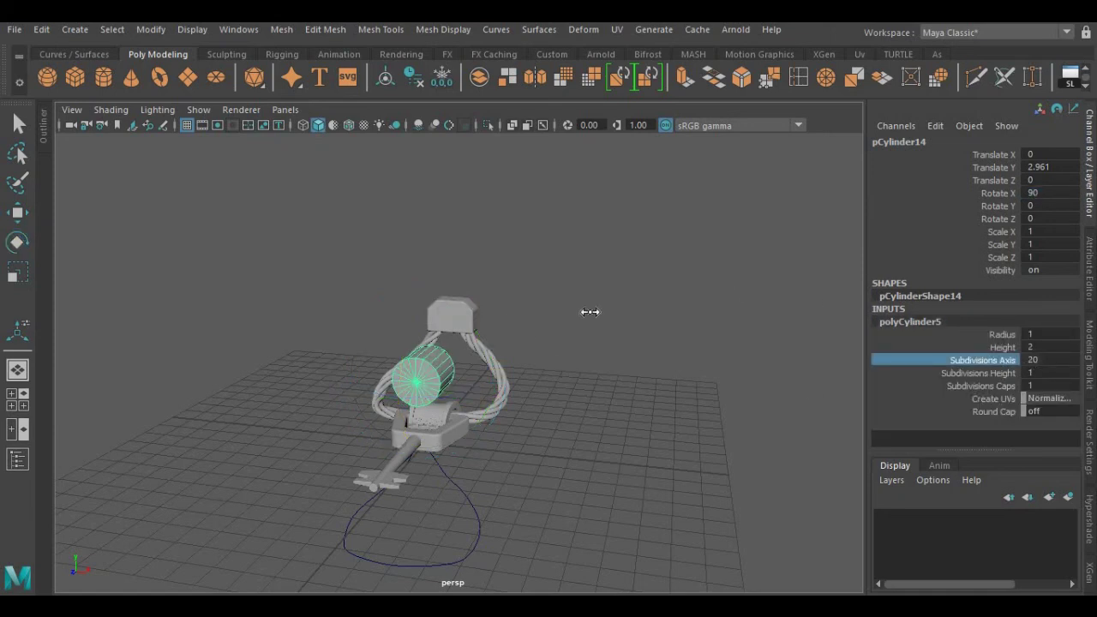
{"action": "middle_click_drag", "start_coordinate": [588, 311], "coordinate": [832, 341]}
{"action": "key", "text": "r"}
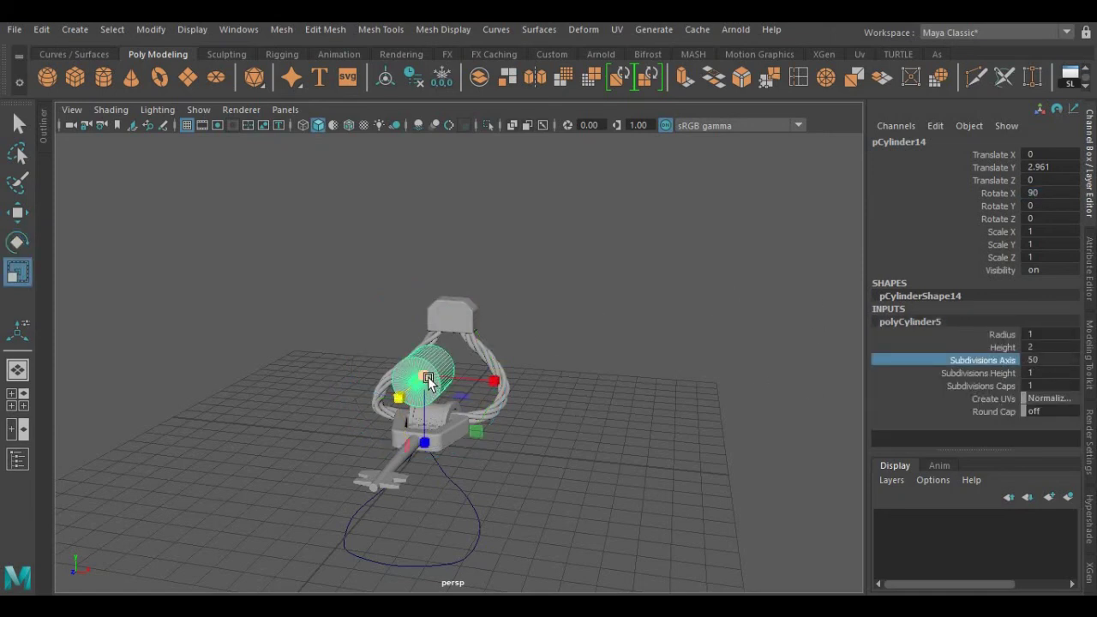
{"action": "left_click_drag", "start_coordinate": [429, 380], "coordinate": [343, 442]}
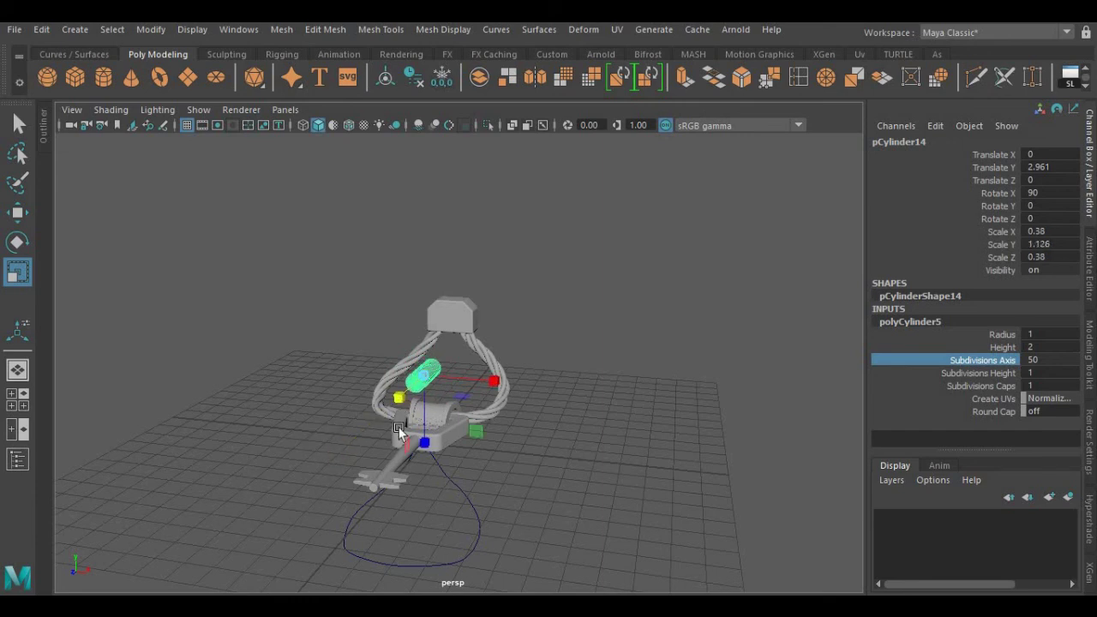
- Move the cylinder back and up so it passes through the middle of the bevelled block
{"action": "key", "text": "w"}
{"action": "left_click_drag", "start_coordinate": [458, 351], "coordinate": [449, 360]}
{"action": "right_click_drag", "start_coordinate": [449, 360], "coordinate": [515, 357], "text": "alt"}
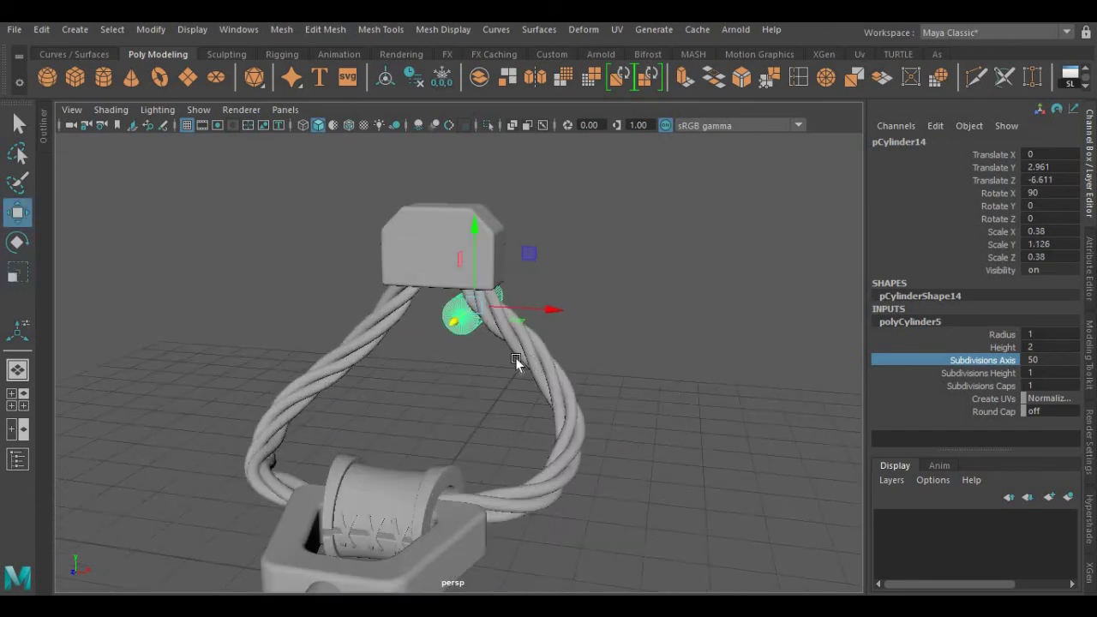
{"action": "left_click_drag", "start_coordinate": [515, 358], "coordinate": [783, 245], "text": "alt"}
{"action": "left_click_drag", "start_coordinate": [698, 197], "coordinate": [702, 162]}
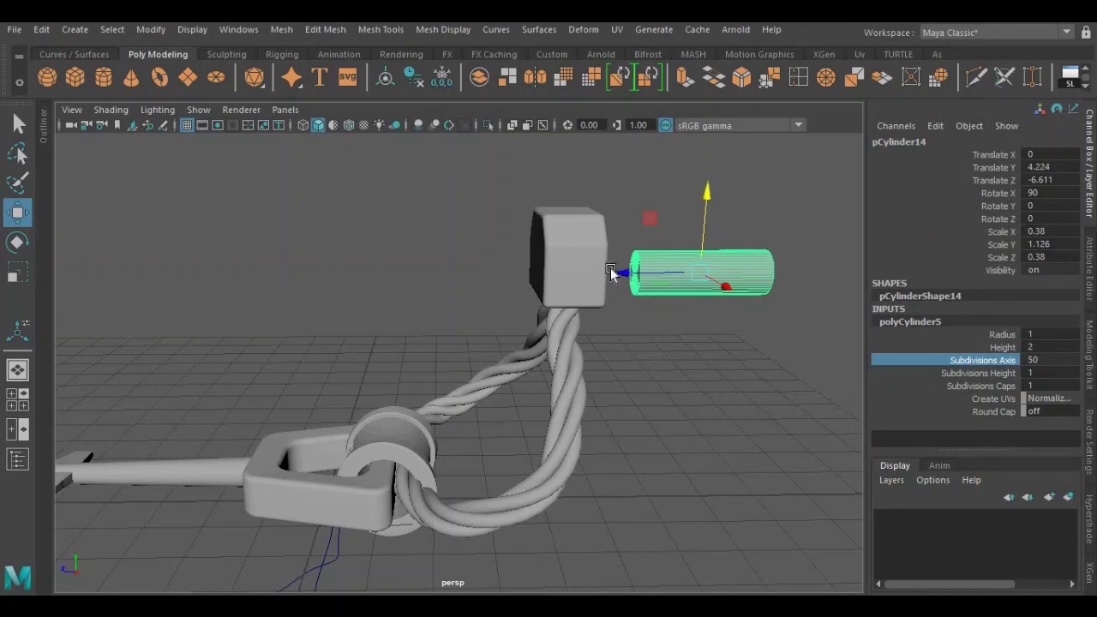
{"action": "left_click_drag", "start_coordinate": [613, 273], "coordinate": [511, 295]}
{"action": "left_click_drag", "start_coordinate": [628, 281], "coordinate": [712, 298], "text": "alt"}
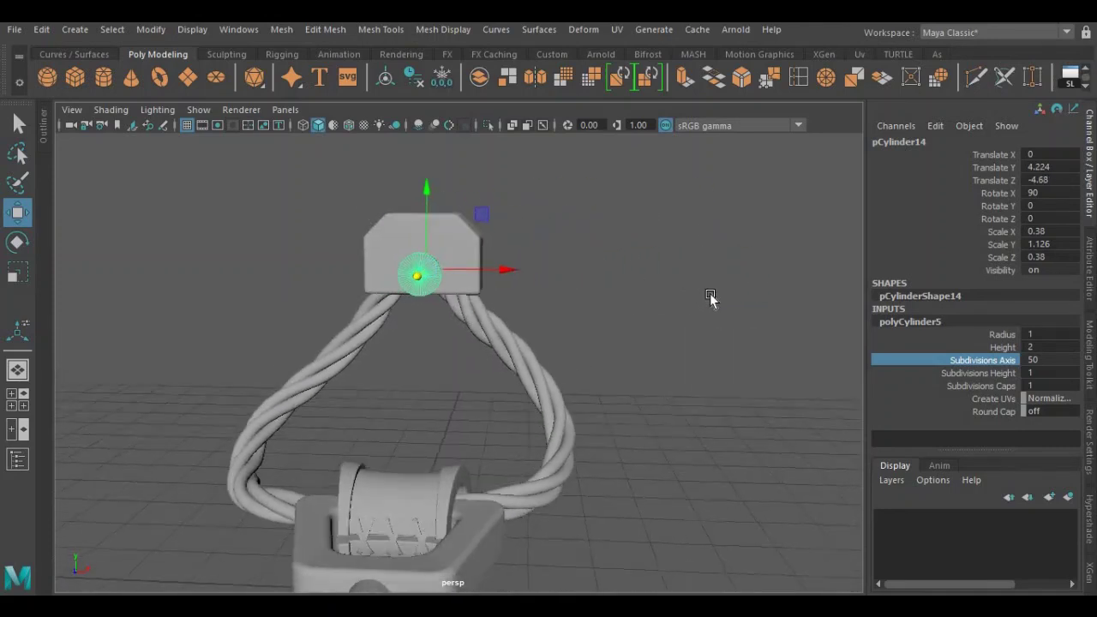
{"action": "left_click_drag", "start_coordinate": [421, 187], "coordinate": [419, 173]}
- Enlarge the cylinder to about 0.42 × 1.26 × 0.42 and lower it slightly to about 4.45 in Y
{"action": "left_click_drag", "start_coordinate": [453, 226], "coordinate": [577, 251], "text": "alt"}
{"action": "key", "text": "r"}
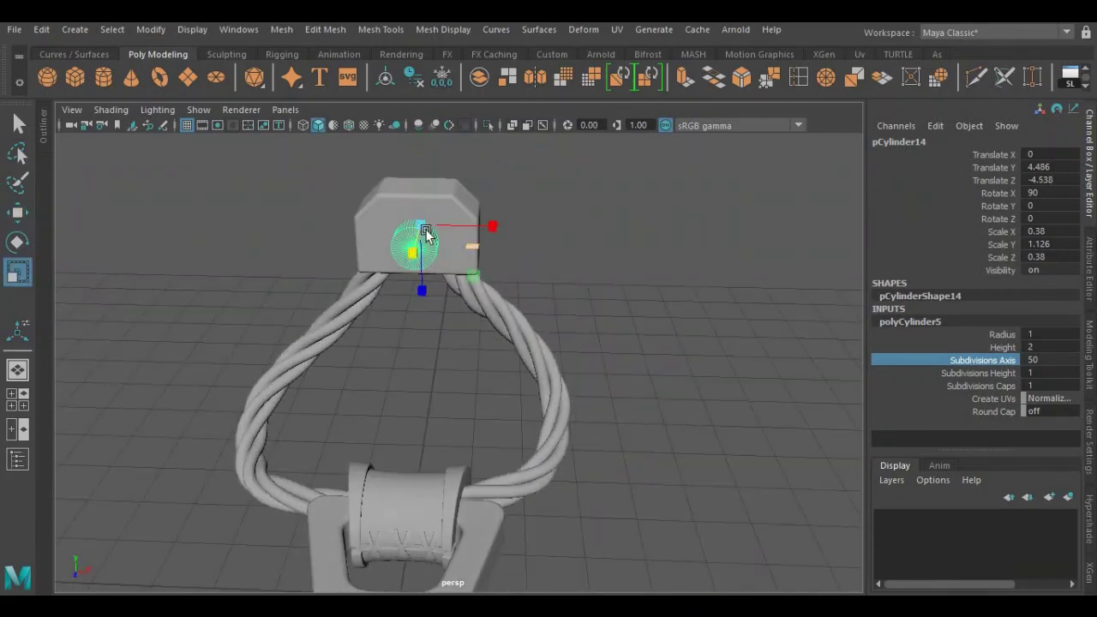
{"action": "left_click_drag", "start_coordinate": [421, 230], "coordinate": [452, 230]}
{"action": "scroll", "coordinate": [452, 230], "scroll_direction": "up", "scroll_amount": 3}
{"action": "middle_click_drag", "start_coordinate": [460, 225], "coordinate": [466, 350], "text": "alt"}
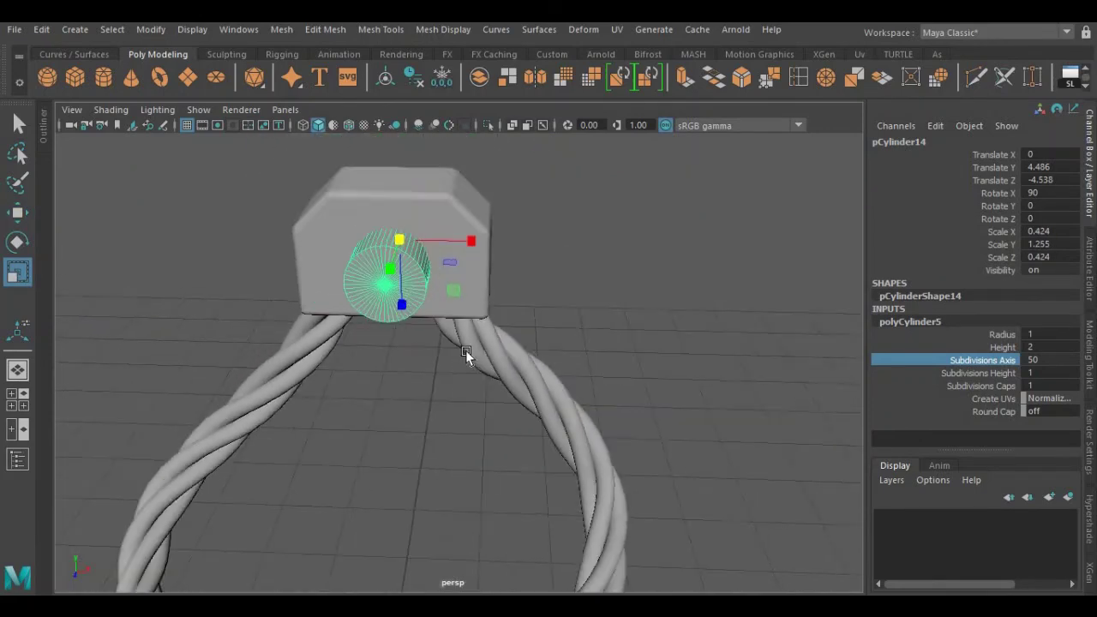
{"action": "left_click_drag", "start_coordinate": [465, 350], "coordinate": [420, 347], "text": "alt"}
{"action": "key", "text": "w"}
{"action": "scroll", "coordinate": [483, 315], "scroll_direction": "down", "scroll_amount": 3}
- Subtract the cylinder from the bevelled block with a Boolean Difference to cut a round through-hole
{"action": "left_click", "coordinate": [471, 314]}
{"action": "key", "text": "t"}
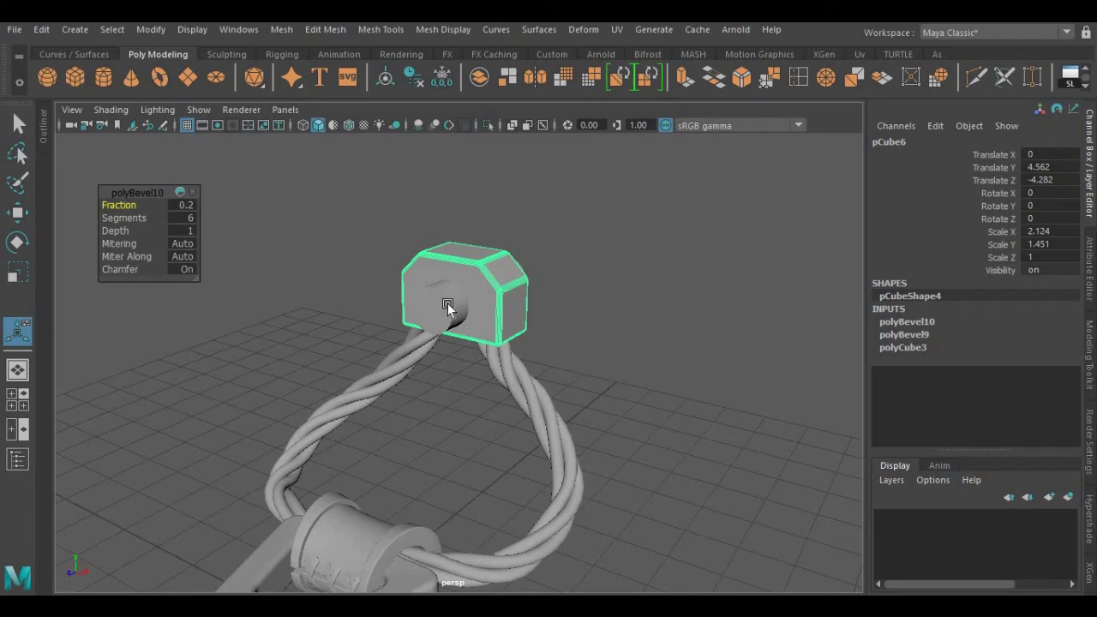
{"action": "left_click", "coordinate": [447, 307]}
{"action": "left_click", "coordinate": [279, 33]}
{"action": "mouse_move", "coordinate": [304, 72]}
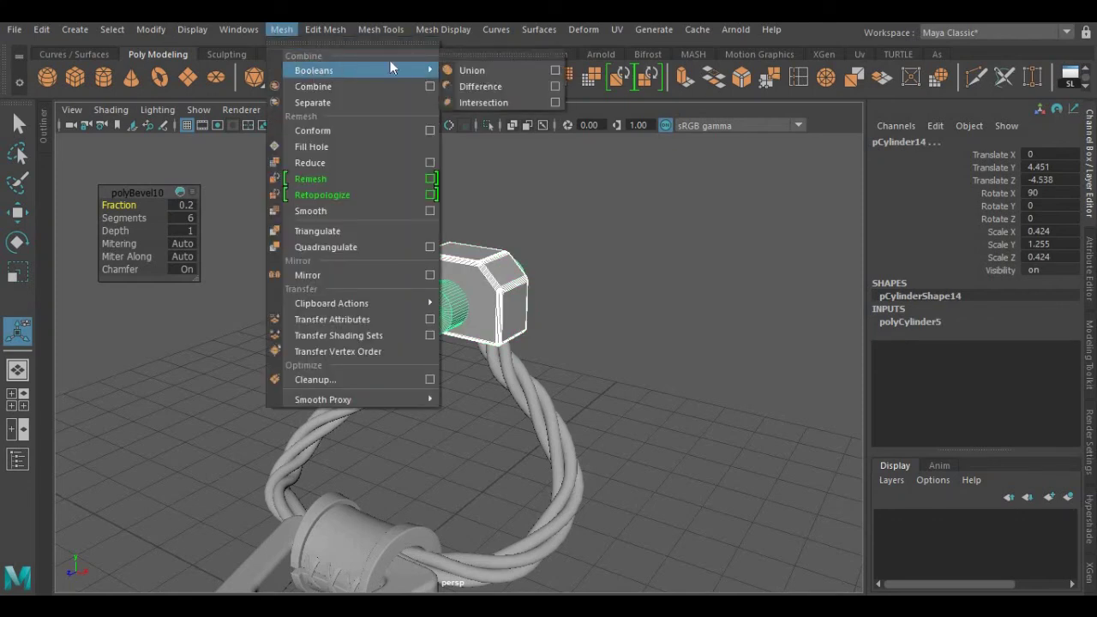
{"action": "left_click", "coordinate": [474, 87]}
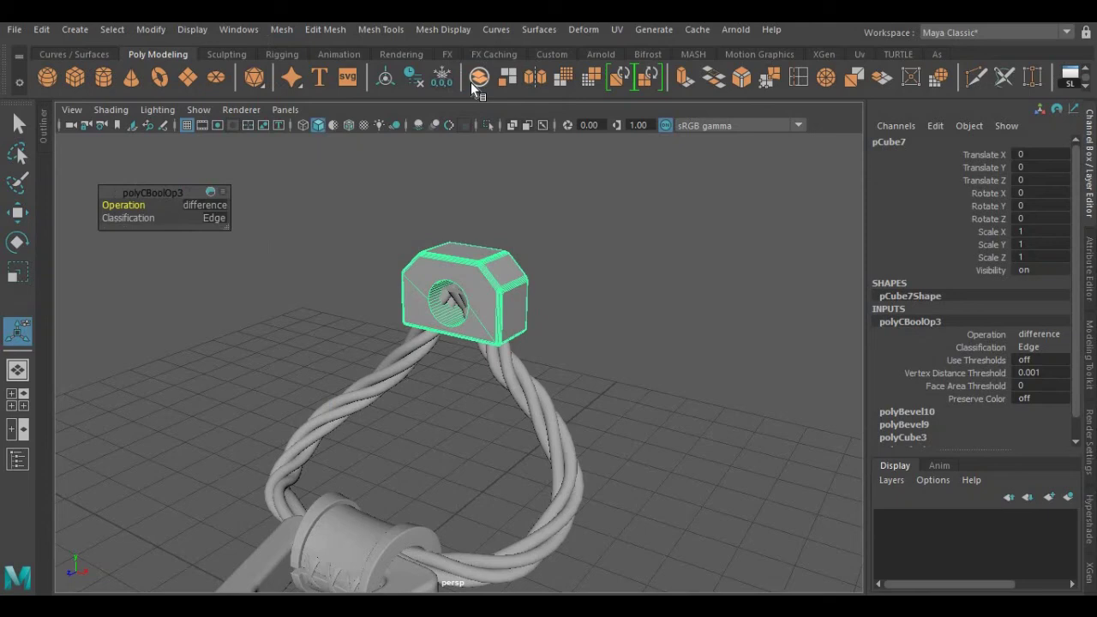
- Raise the pierced block slightly so the rope ends clear its hole, then deselect it
{"action": "left_click", "coordinate": [635, 205]}
{"action": "left_click_drag", "start_coordinate": [634, 206], "coordinate": [450, 256], "text": "alt"}
{"action": "left_click", "coordinate": [450, 256]}
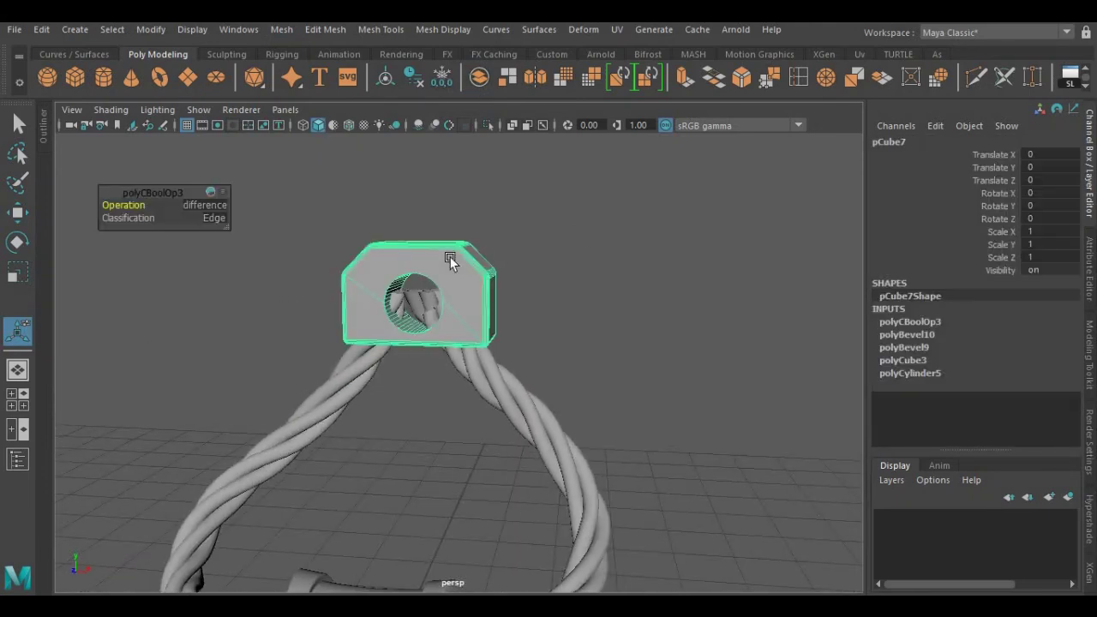
{"action": "key", "text": "w"}
{"action": "left_click_drag", "start_coordinate": [417, 214], "coordinate": [407, 187]}
{"action": "left_click", "coordinate": [626, 222]}
{"action": "scroll", "coordinate": [604, 238], "scroll_direction": "down", "scroll_amount": 2}
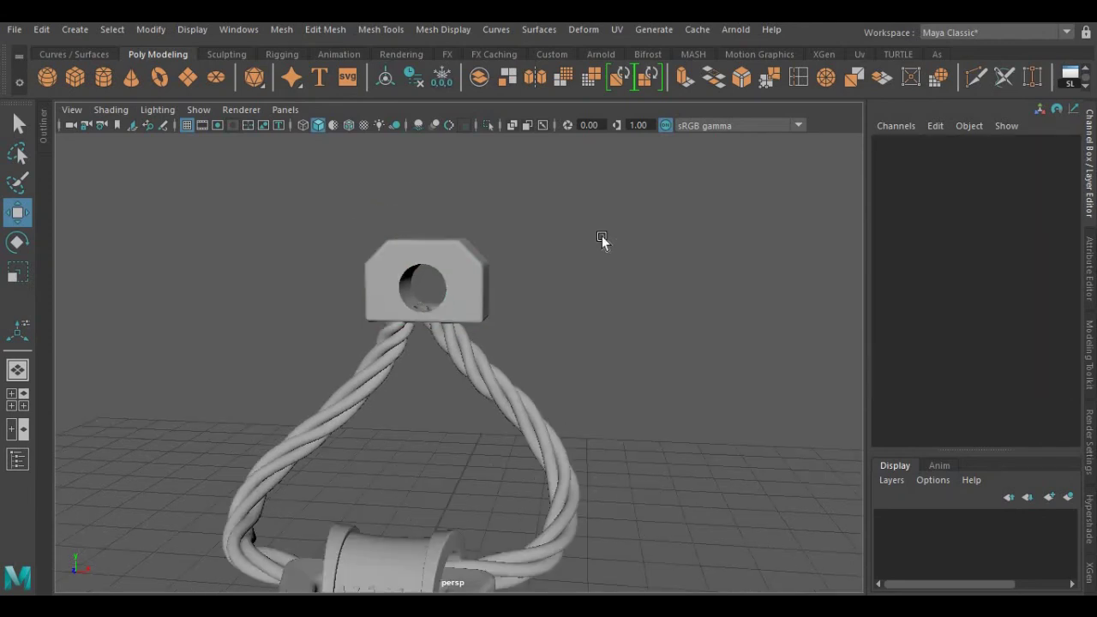
- Shift the pierced block along its depth to align it with the rope ends, then deselect it
{"action": "left_click_drag", "start_coordinate": [587, 275], "coordinate": [601, 321], "text": "alt"}
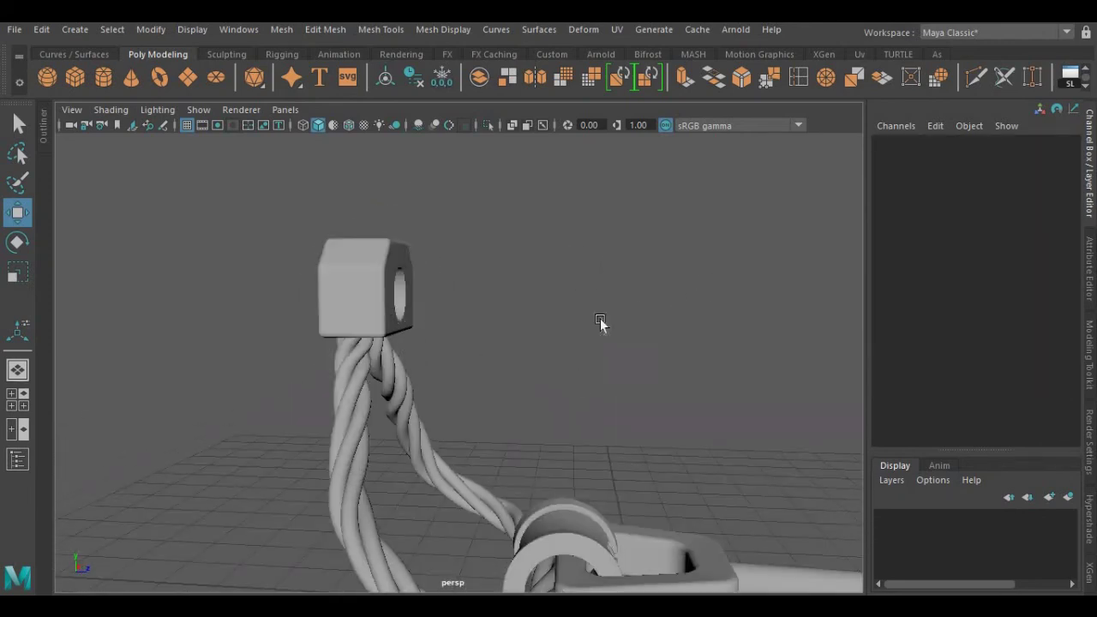
{"action": "left_click", "coordinate": [401, 310]}
{"action": "left_click_drag", "start_coordinate": [449, 283], "coordinate": [336, 338]}
{"action": "left_click", "coordinate": [500, 274]}
{"action": "scroll", "coordinate": [501, 274], "scroll_direction": "down", "scroll_amount": 4}
{"action": "scroll", "coordinate": [308, 299], "scroll_direction": "up", "scroll_amount": 5}
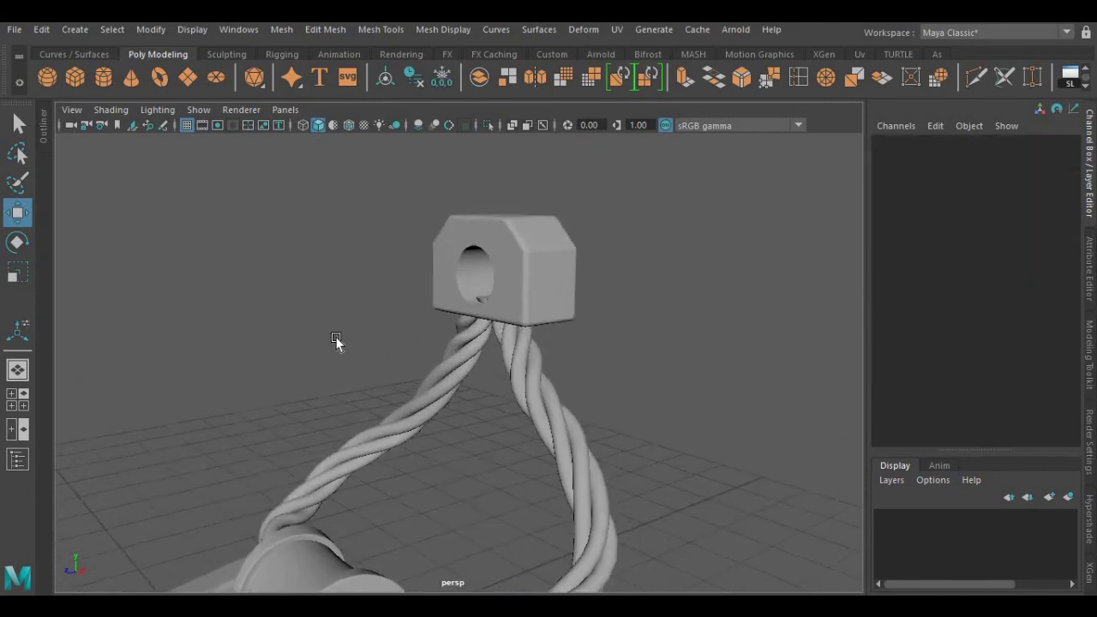
{"action": "scroll", "coordinate": [334, 338], "scroll_direction": "down", "scroll_amount": 7}
{"action": "middle_click_drag", "start_coordinate": [373, 315], "coordinate": [411, 274], "text": "alt"}
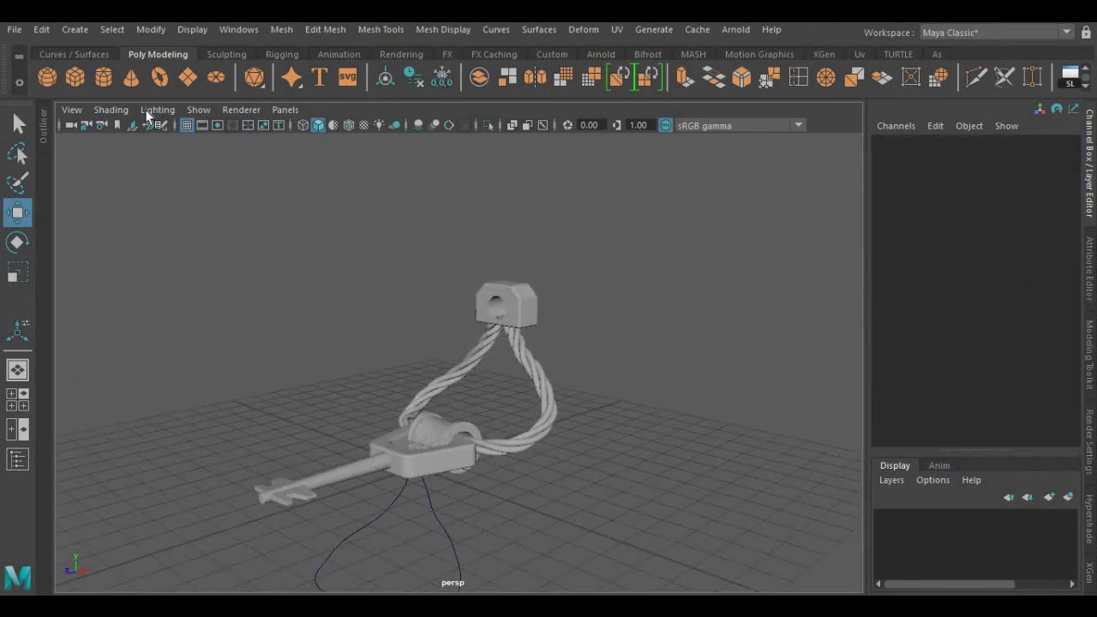
- Create a polygon torus and move it onto the pierced block at about 5.2 in Y and -3.98 in Z
{"action": "left_click", "coordinate": [161, 78]}
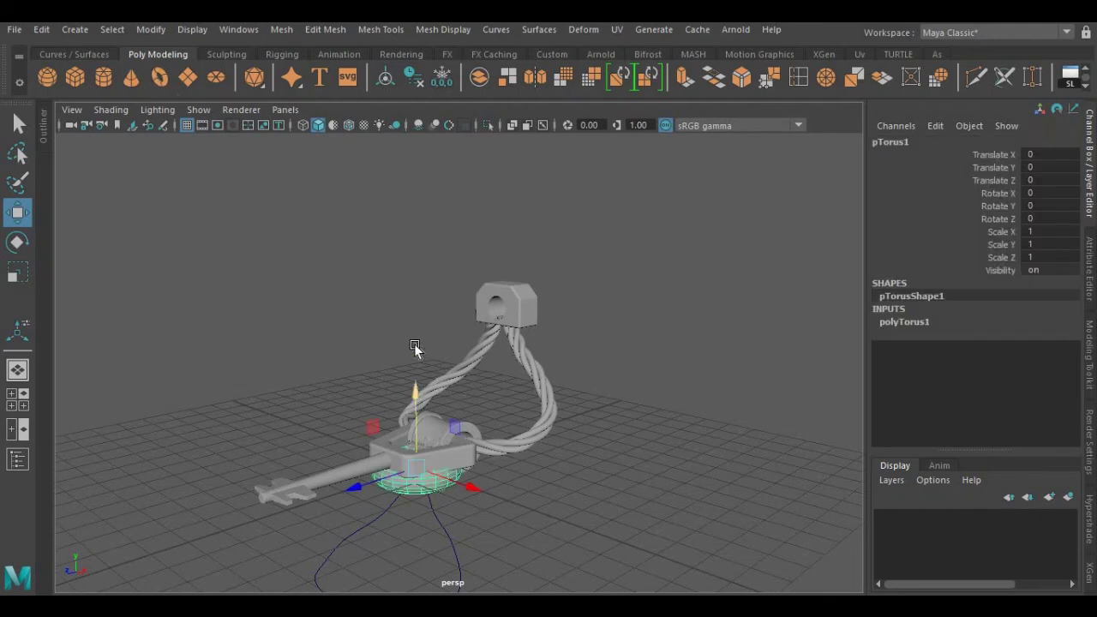
{"action": "left_click_drag", "start_coordinate": [415, 393], "coordinate": [392, 228]}
{"action": "left_click_drag", "start_coordinate": [366, 320], "coordinate": [667, 327]}
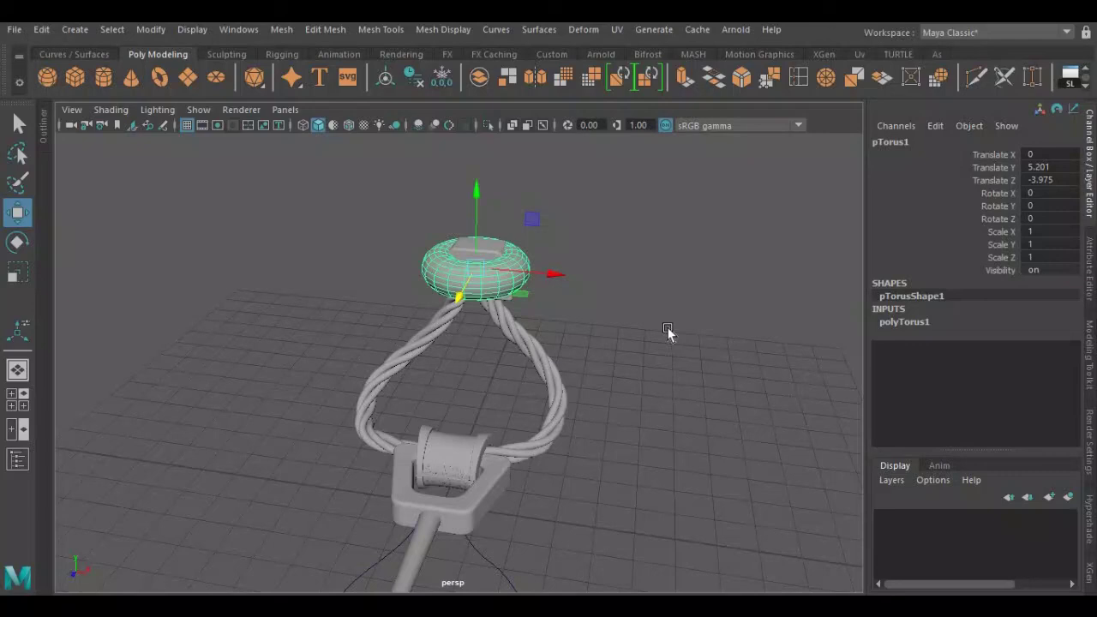
- Thin the torus into a ring by setting its section radius to 0.2
{"action": "left_click", "coordinate": [900, 323]}
{"action": "left_click", "coordinate": [980, 348]}
{"action": "middle_click_drag", "start_coordinate": [740, 301], "coordinate": [737, 308]}
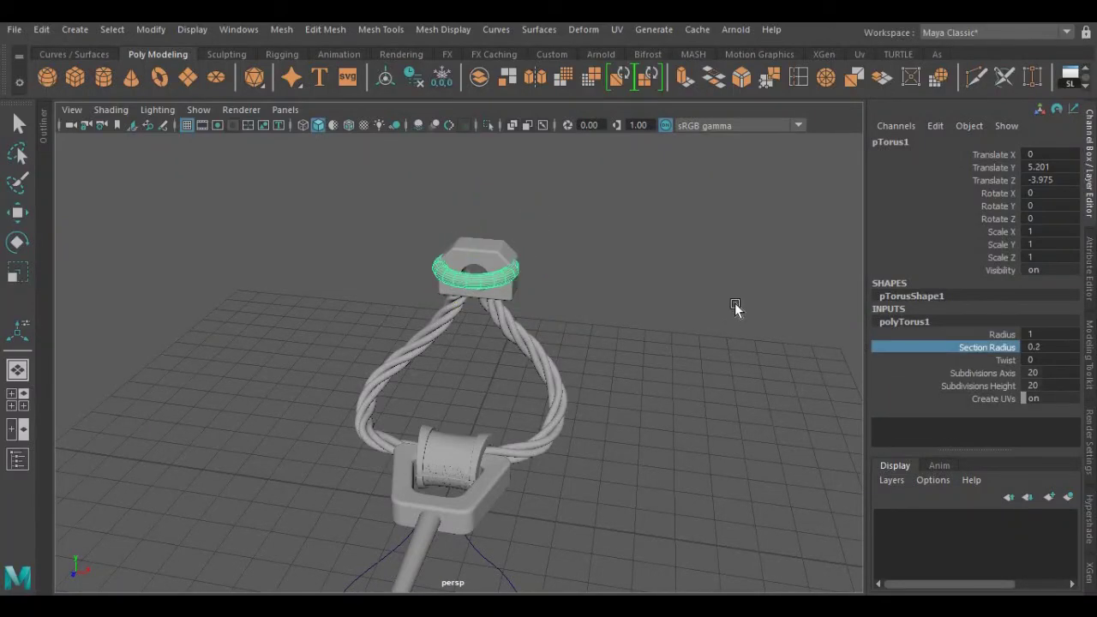
- Move the ring to about -1.14 in X and 4.9 in Y so it threads the block's hole, and scale it uniformly to about 1.17
{"action": "key", "text": "w"}
{"action": "left_click_drag", "start_coordinate": [551, 276], "coordinate": [512, 283]}
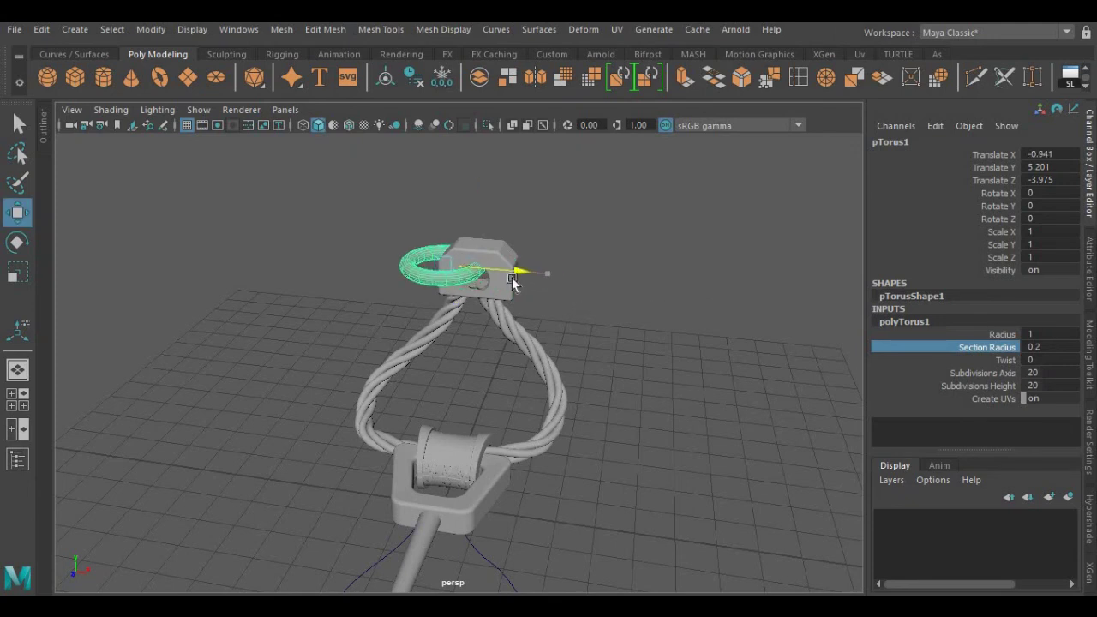
{"action": "left_click_drag", "start_coordinate": [441, 196], "coordinate": [443, 206]}
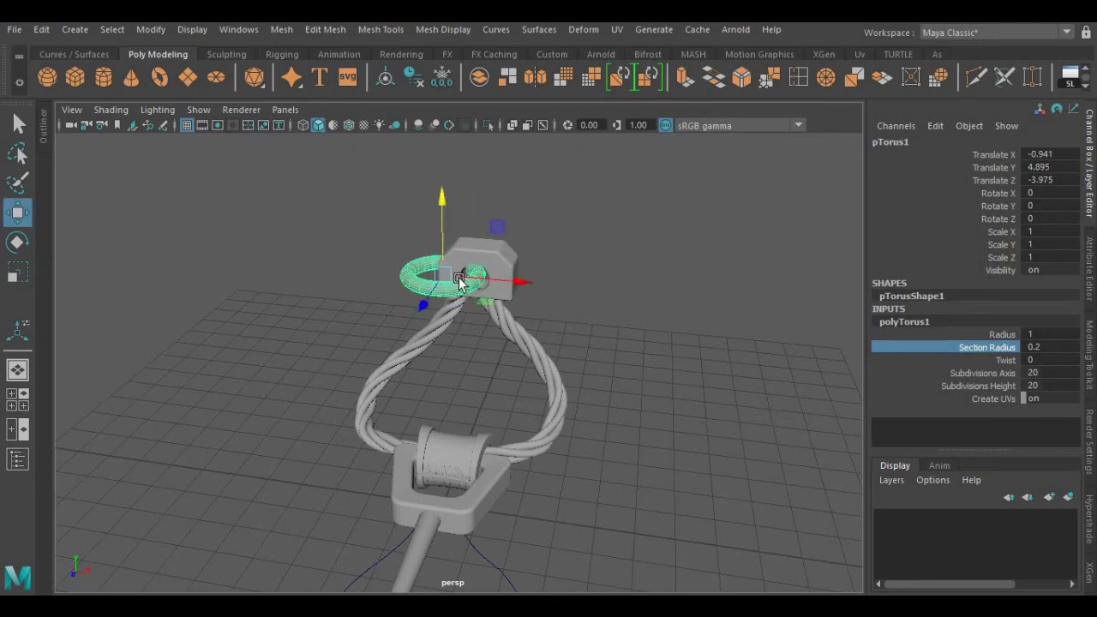
{"action": "key", "text": "r"}
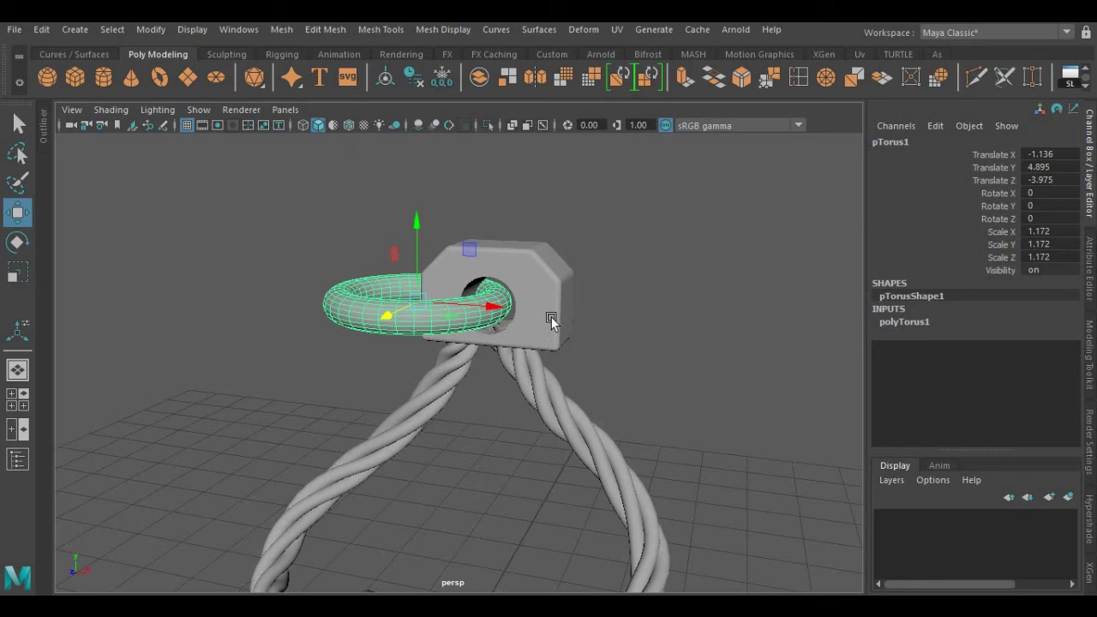
- In the front view, select the vertices around the block's through-hole and scale them inward to narrow it around the ring
{"action": "left_click", "coordinate": [551, 319]}
{"action": "key", "text": "space"}
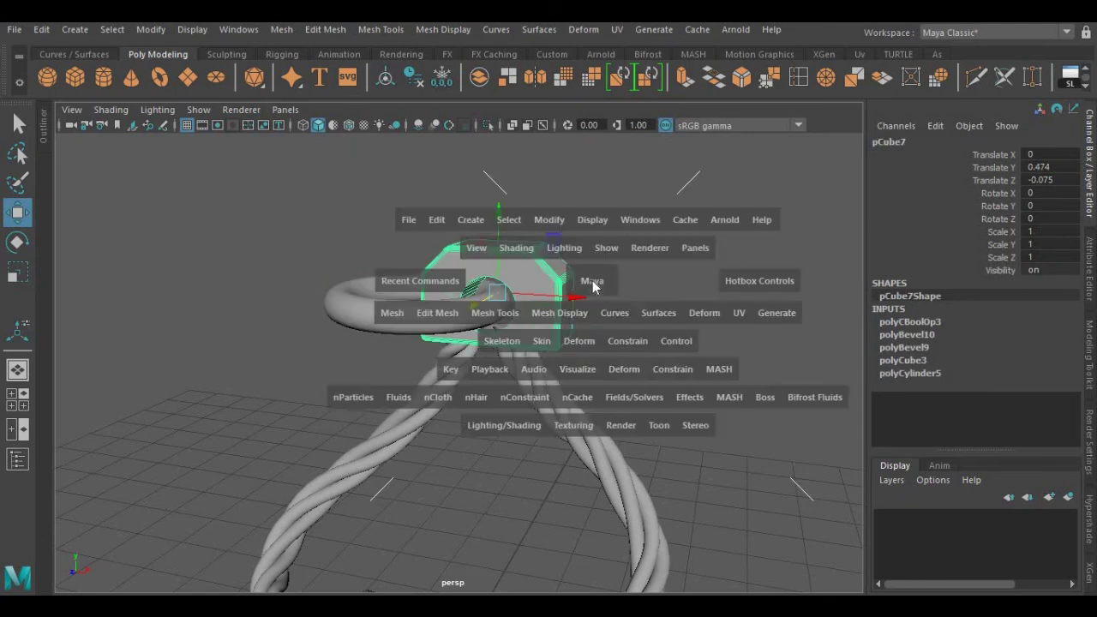
{"action": "left_click_drag", "start_coordinate": [593, 281], "coordinate": [588, 321]}
{"action": "key", "text": "f"}
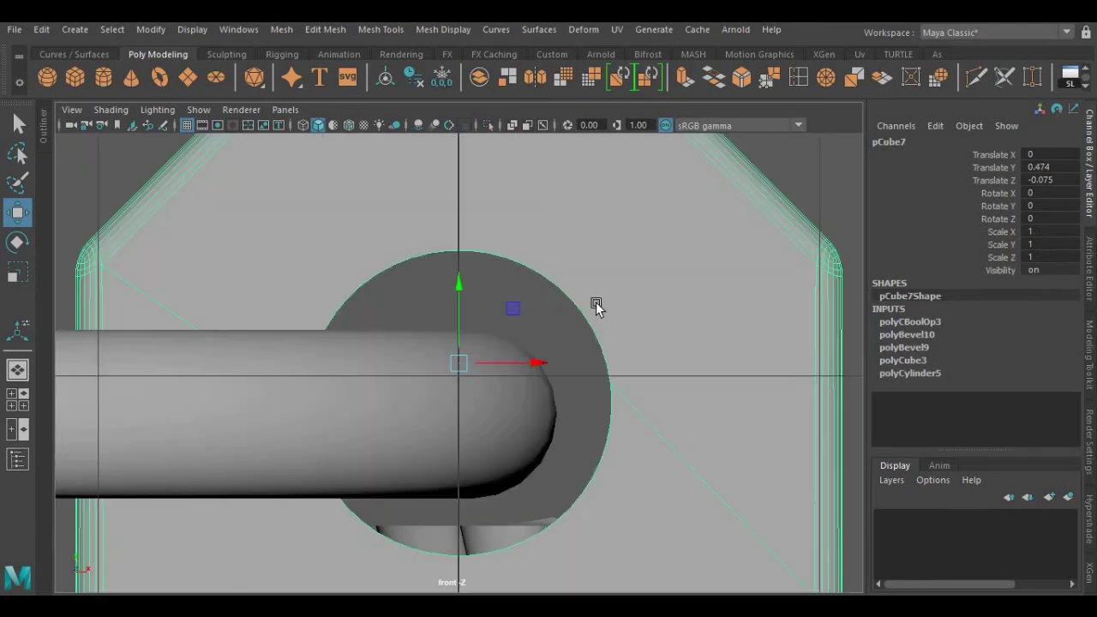
{"action": "scroll", "coordinate": [596, 305], "scroll_direction": "down", "scroll_amount": 5}
{"action": "right_click_drag", "start_coordinate": [589, 161], "coordinate": [520, 161]}
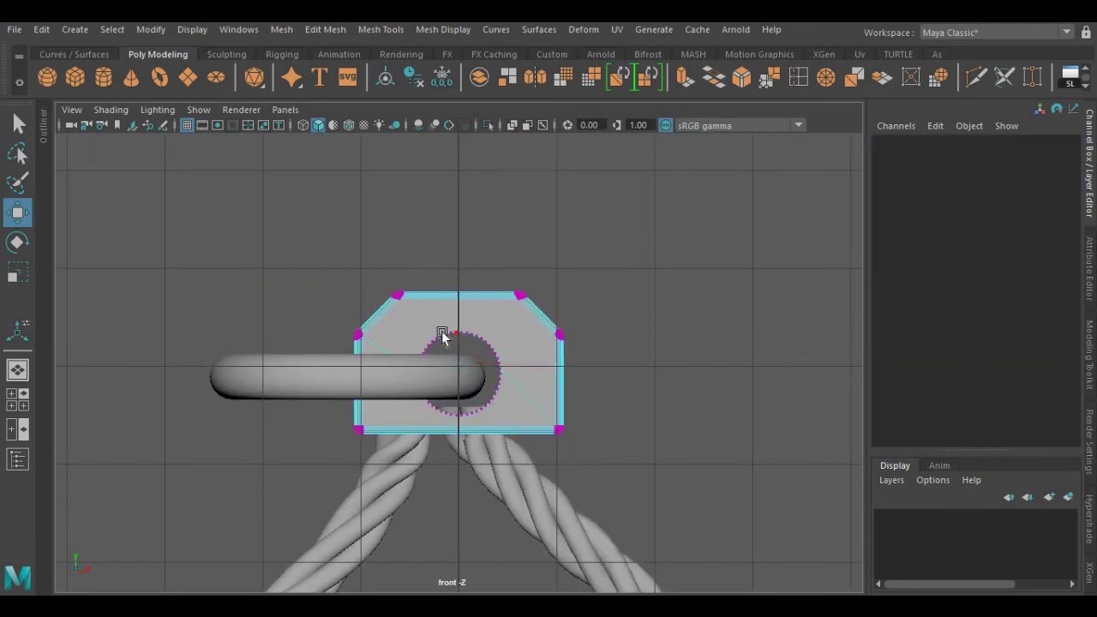
{"action": "scroll", "coordinate": [441, 335], "scroll_direction": "up", "scroll_amount": 3}
{"action": "left_click_drag", "start_coordinate": [368, 319], "coordinate": [538, 454]}
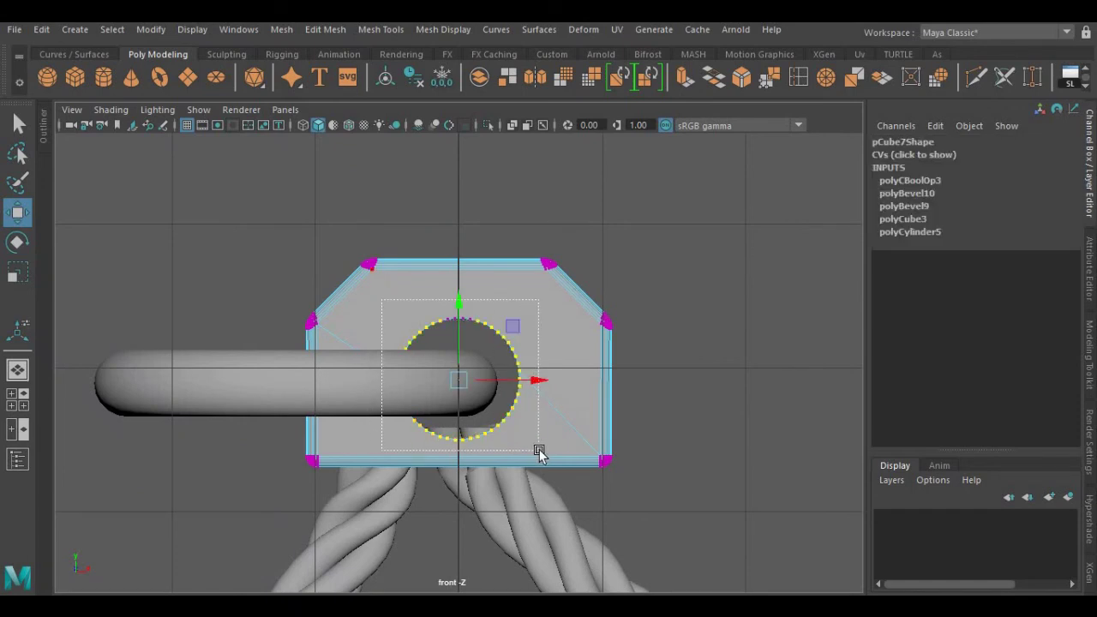
{"action": "key", "text": "r"}
{"action": "left_click_drag", "start_coordinate": [458, 379], "coordinate": [440, 389]}
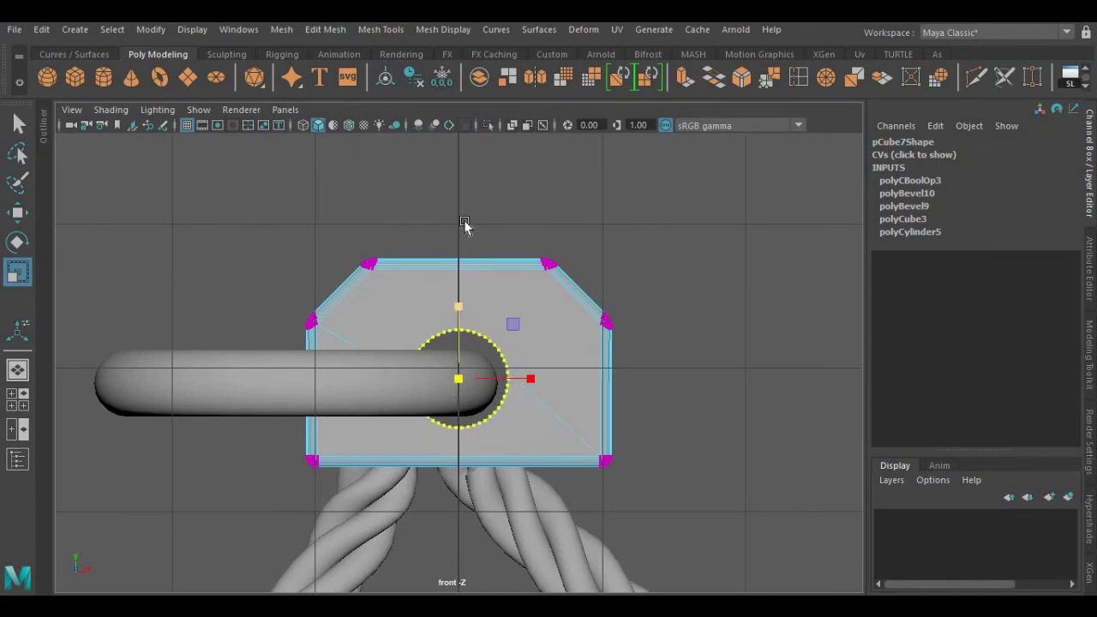
{"action": "right_click_drag", "start_coordinate": [461, 160], "coordinate": [515, 139]}
- In the perspective view, shift the ring to about -4.29 in Z and tilt it about -26° around Z, then deselect it
{"action": "key", "text": "space"}
{"action": "left_click_drag", "start_coordinate": [513, 137], "coordinate": [505, 96]}
{"action": "left_click", "coordinate": [421, 330]}
{"action": "key", "text": "w"}
{"action": "key", "text": "e"}
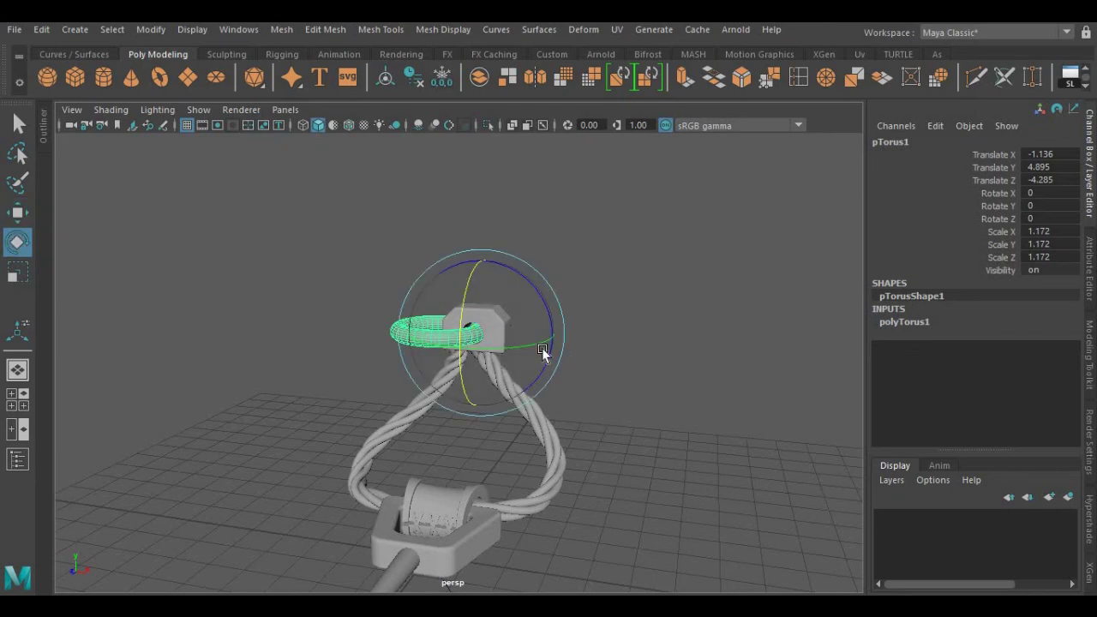
{"action": "left_click_drag", "start_coordinate": [541, 355], "coordinate": [544, 332], "text": "alt"}
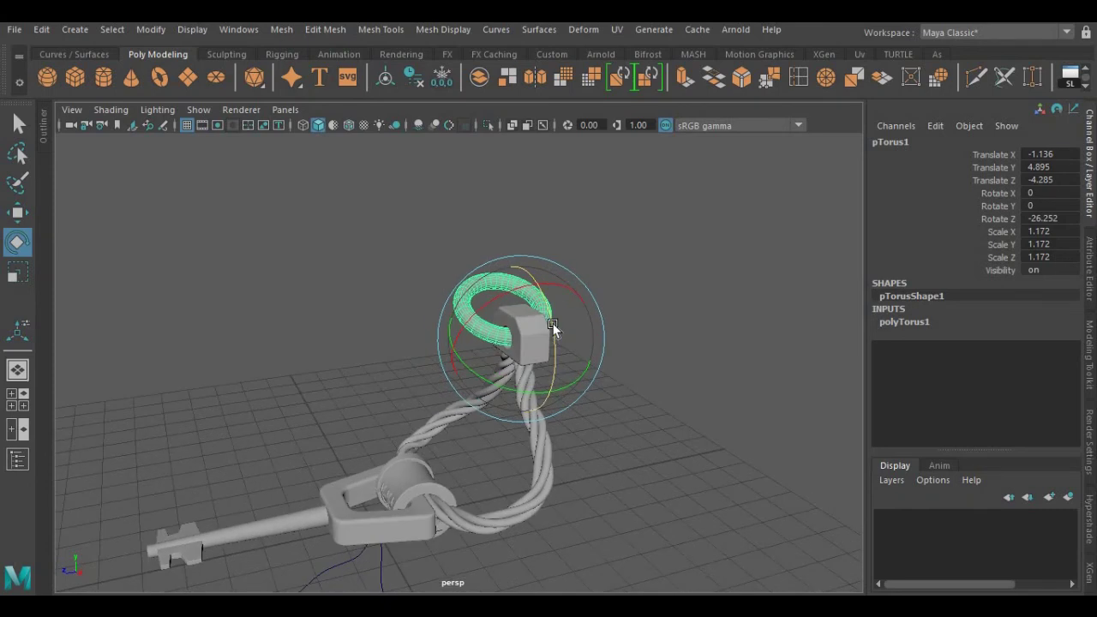
{"action": "left_click_drag", "start_coordinate": [266, 335], "coordinate": [275, 337], "text": "alt"}
{"action": "left_click", "coordinate": [277, 372]}
{"action": "scroll", "coordinate": [277, 372], "scroll_direction": "down", "scroll_amount": 4}
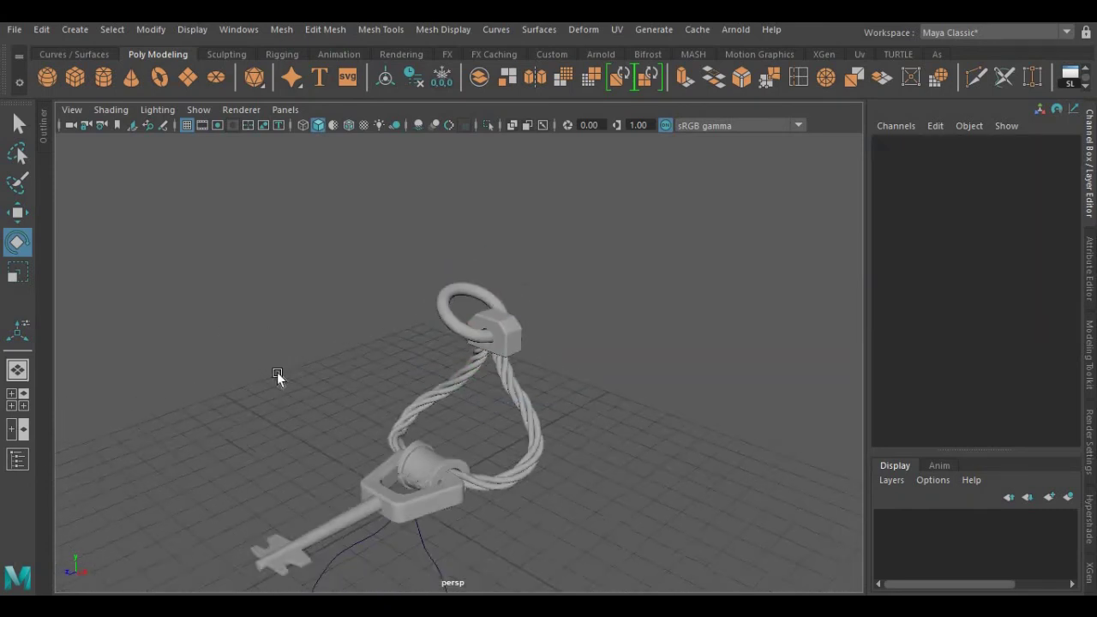
{"action": "left_click_drag", "start_coordinate": [277, 374], "coordinate": [363, 327], "text": "alt"}
{"action": "scroll", "coordinate": [328, 310], "scroll_direction": "up", "scroll_amount": 4}
{"action": "scroll", "coordinate": [384, 326], "scroll_direction": "down", "scroll_amount": 4}
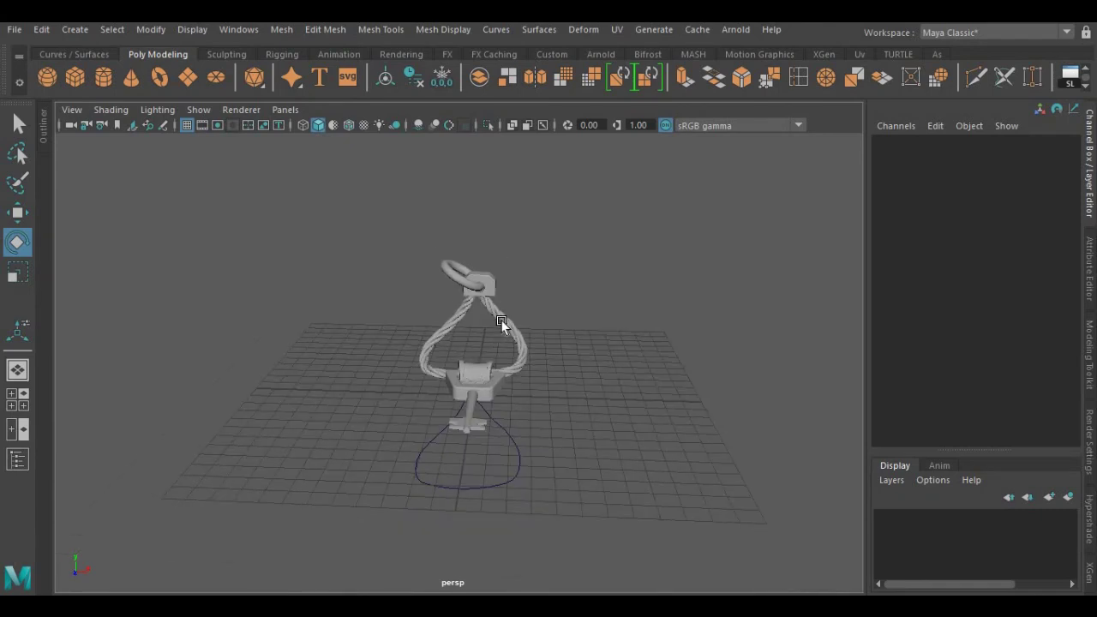
{"action": "left_click_drag", "start_coordinate": [502, 318], "coordinate": [426, 301], "text": "alt"}
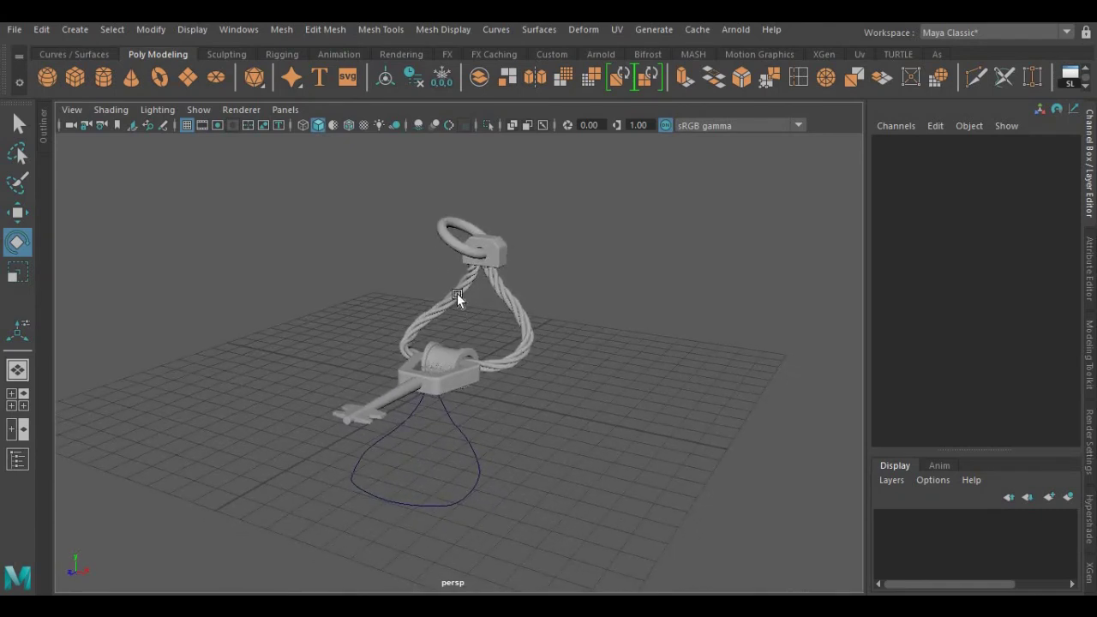